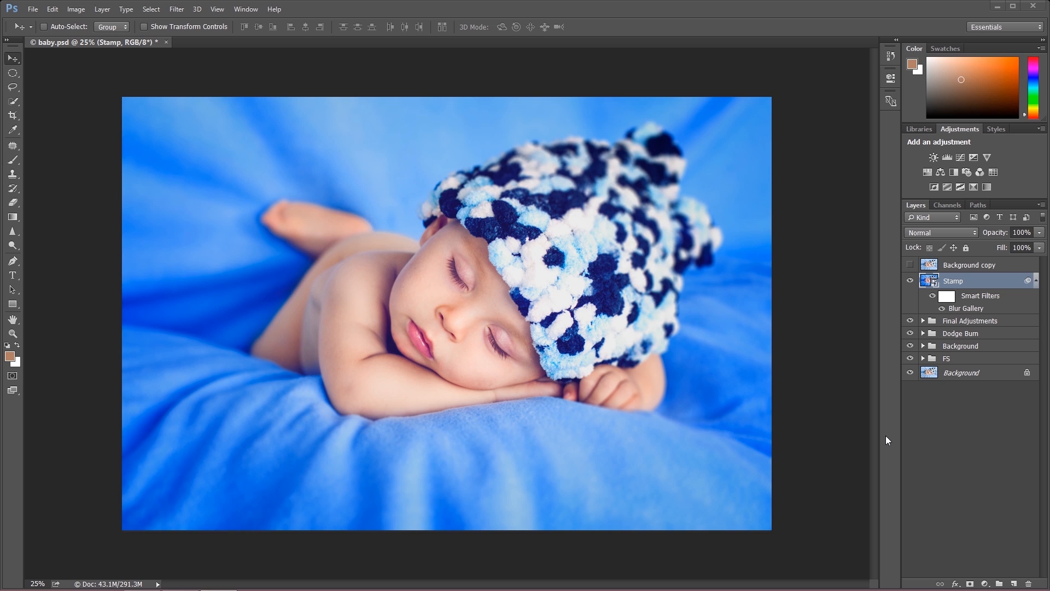
# Step: Compare the finished edit with the original by showing and hiding the Background copy layer
pyautogui.click(909, 266)
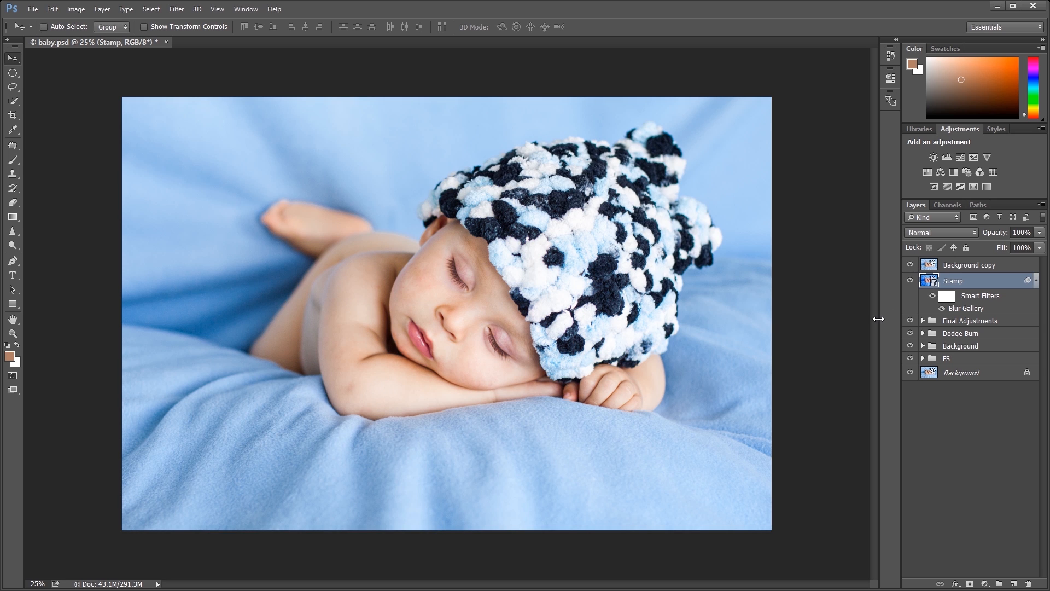
pyautogui.click(910, 266)
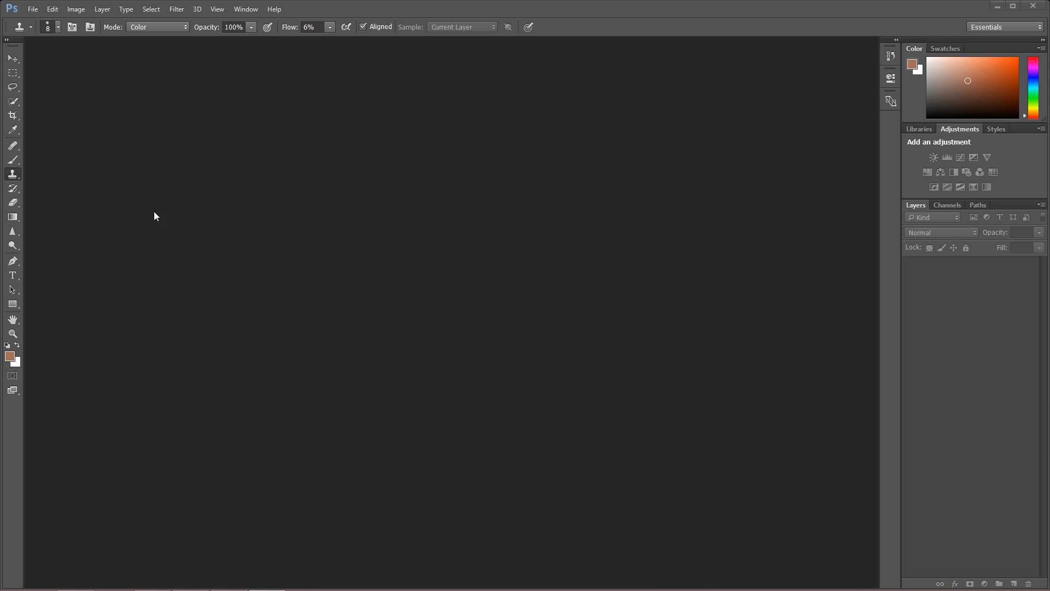
# Step: Browse the stocks folder in Bridge and open the sleeping baby photo in Camera Raw
pyautogui.click(34, 9)
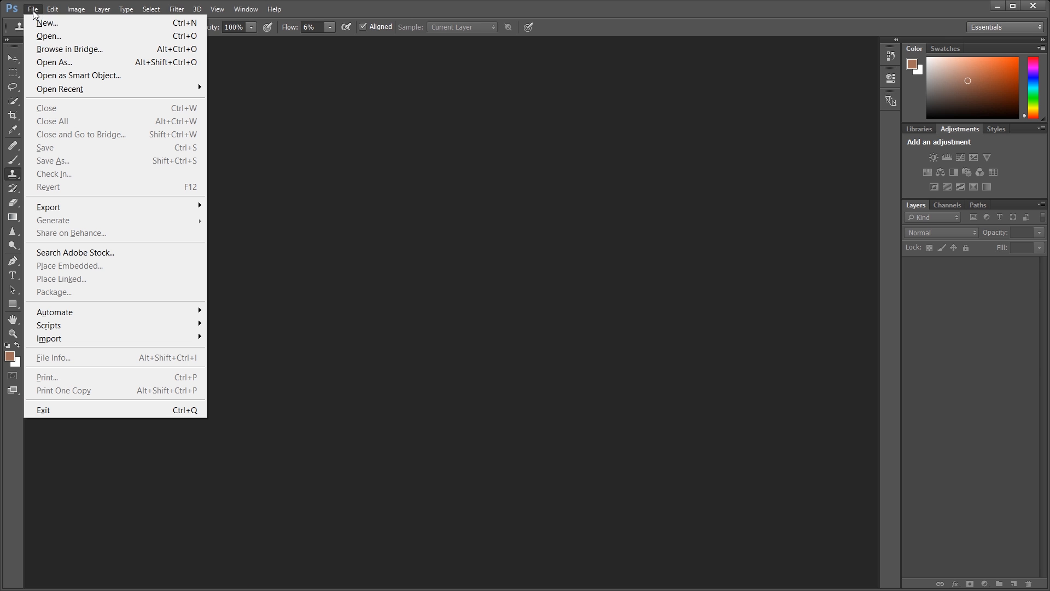
pyautogui.click(60, 50)
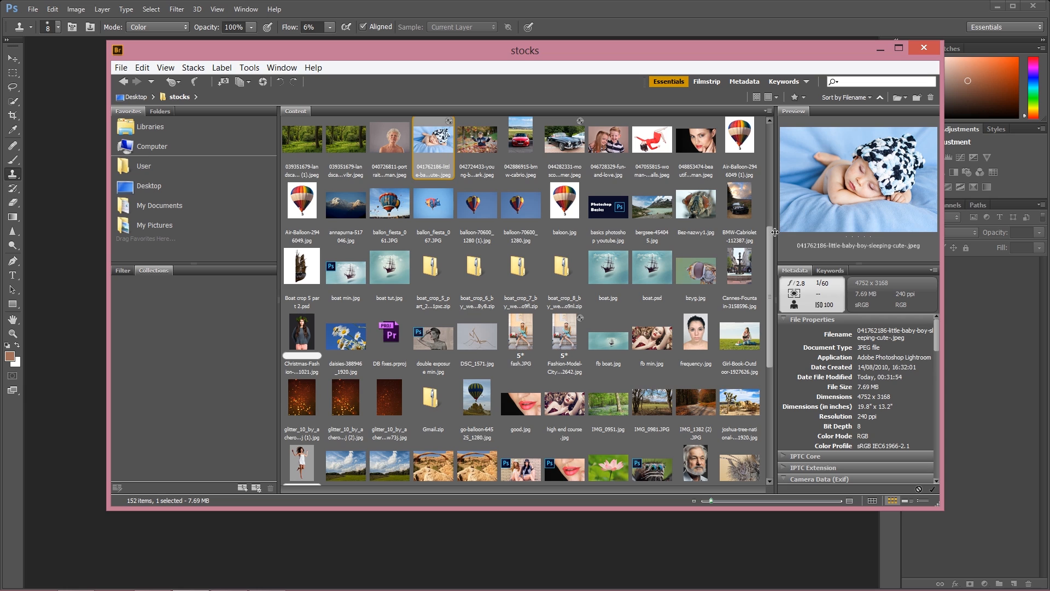
pyautogui.click(430, 133)
pyautogui.rightClick(431, 133)
pyautogui.moveTo(464, 156)
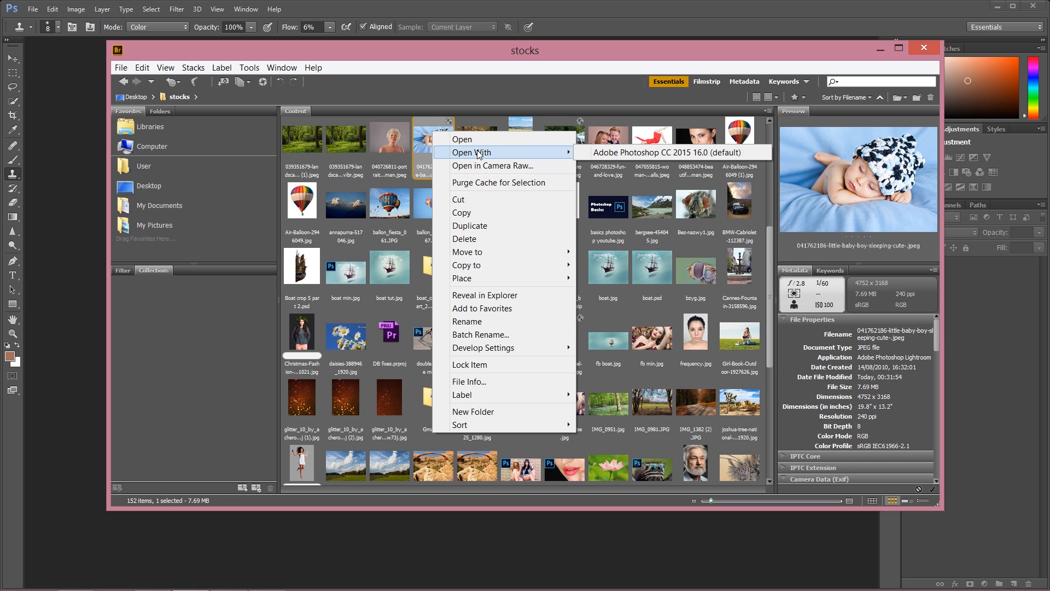
pyautogui.click(515, 165)
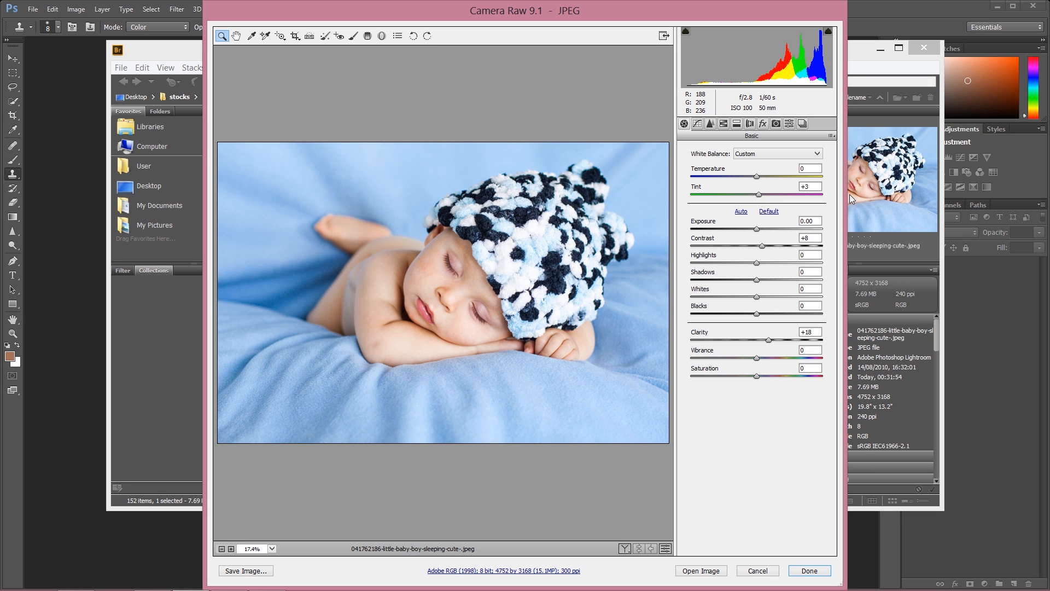
# Step: Reset the Camera Raw defaults and set Clarity to +24 and Contrast to +8
pyautogui.click(832, 135)
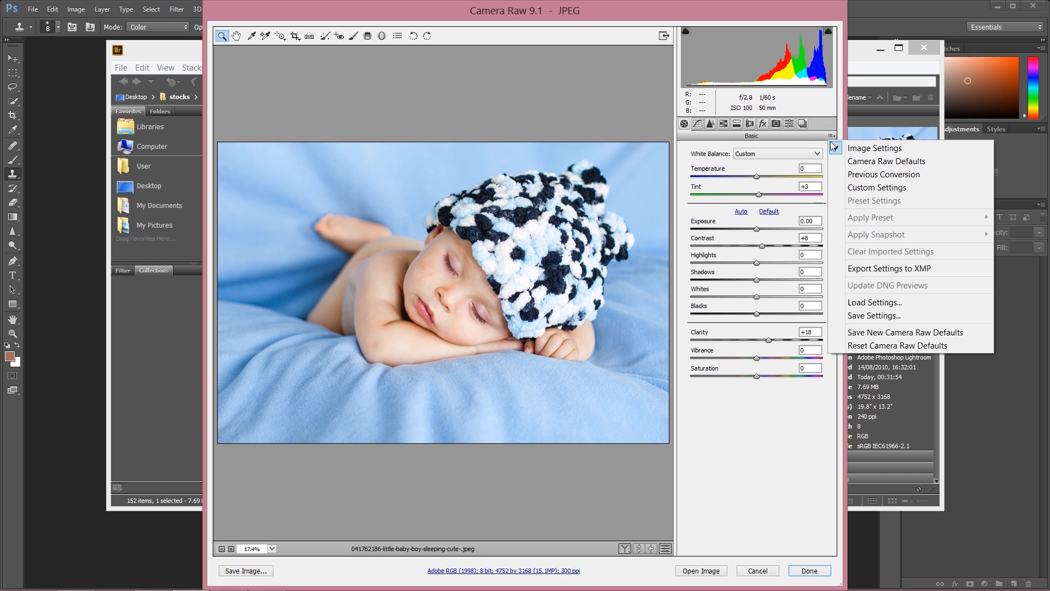
pyautogui.click(879, 346)
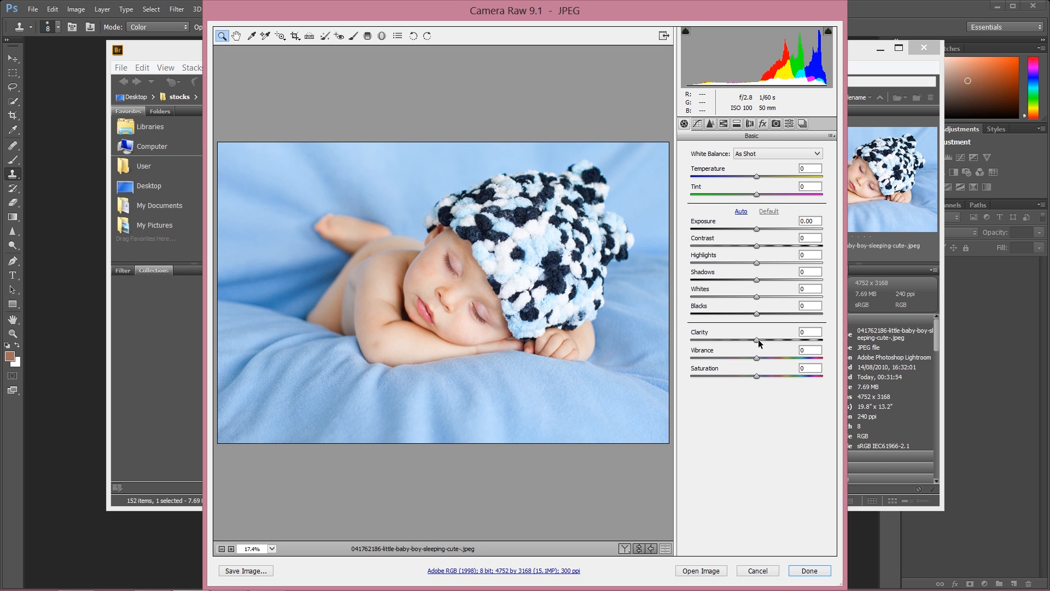
pyautogui.moveTo(757, 341); pyautogui.dragTo(772, 343)
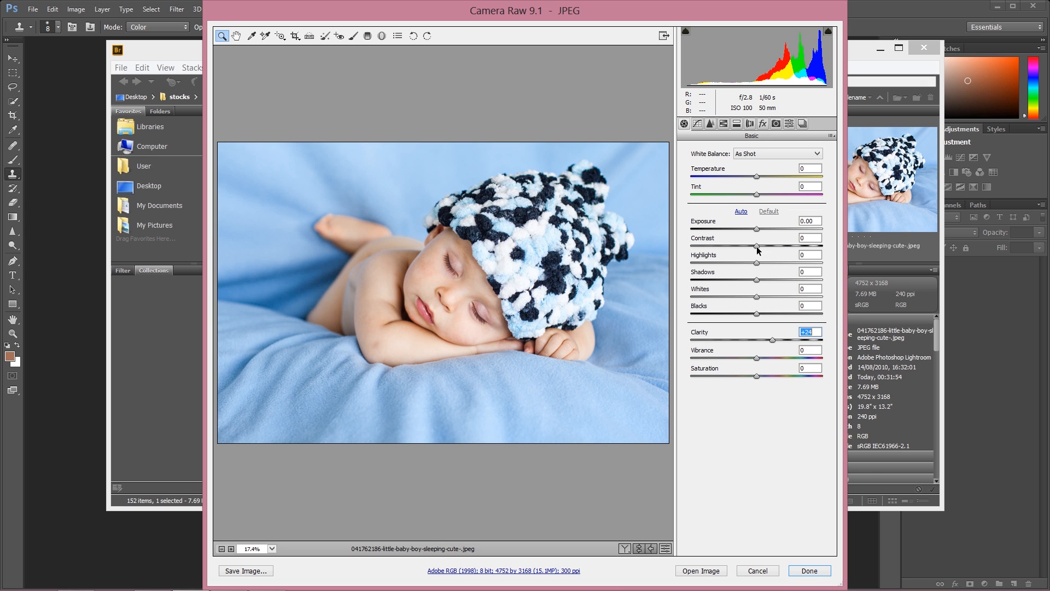
pyautogui.moveTo(758, 249); pyautogui.dragTo(764, 251)
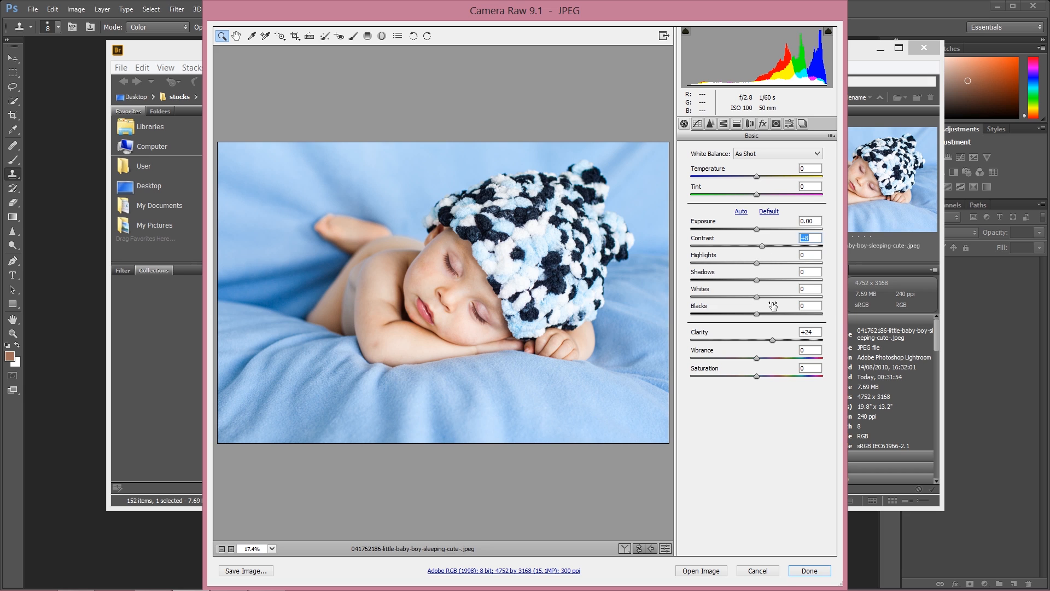
# Step: Leave the tint unadjusted and open the adjusted baby photo in Photoshop
pyautogui.moveTo(758, 198); pyautogui.dragTo(757, 199)
pyautogui.hotkey('ctrl', 'z')
pyautogui.click(703, 572)
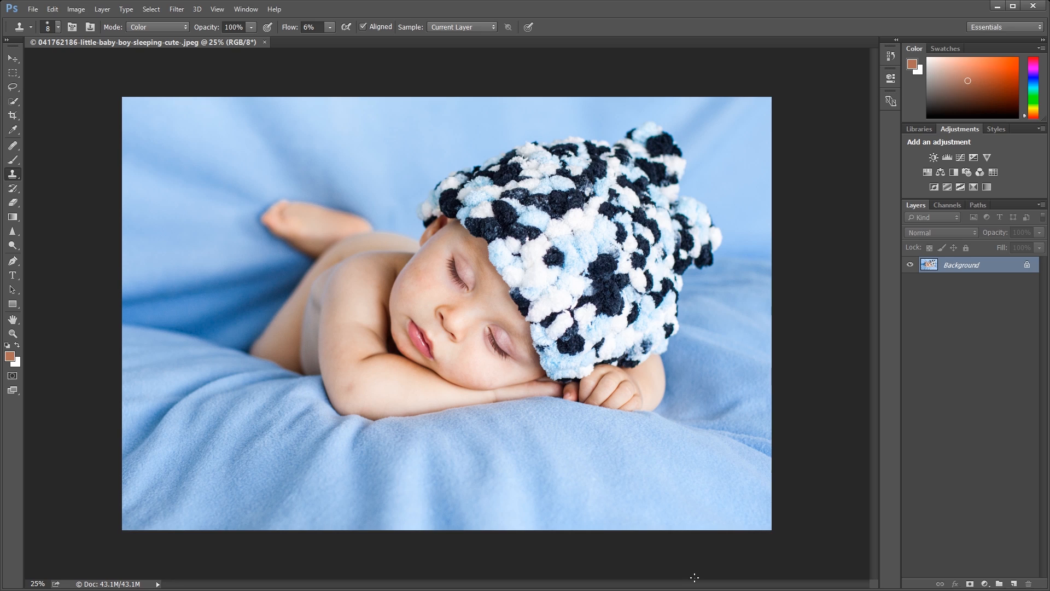
# Step: Examine the baby's face and skin up close and in the wider image for blemishes and uneven tones
pyautogui.hotkey('ctrl', '+')
pyautogui.hotkey('ctrl', '+')
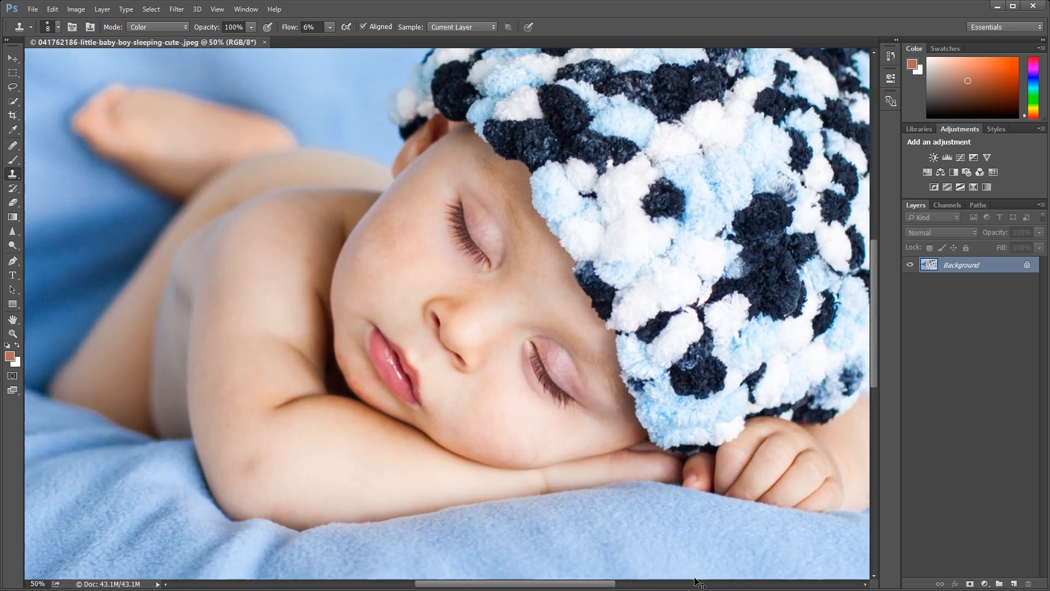
pyautogui.hotkey('ctrl', '+')
pyautogui.hotkey('ctrl', '+')
pyautogui.hotkey('ctrl', '+')
pyautogui.hotkey('ctrl', '-')
pyautogui.hotkey('ctrl', '-')
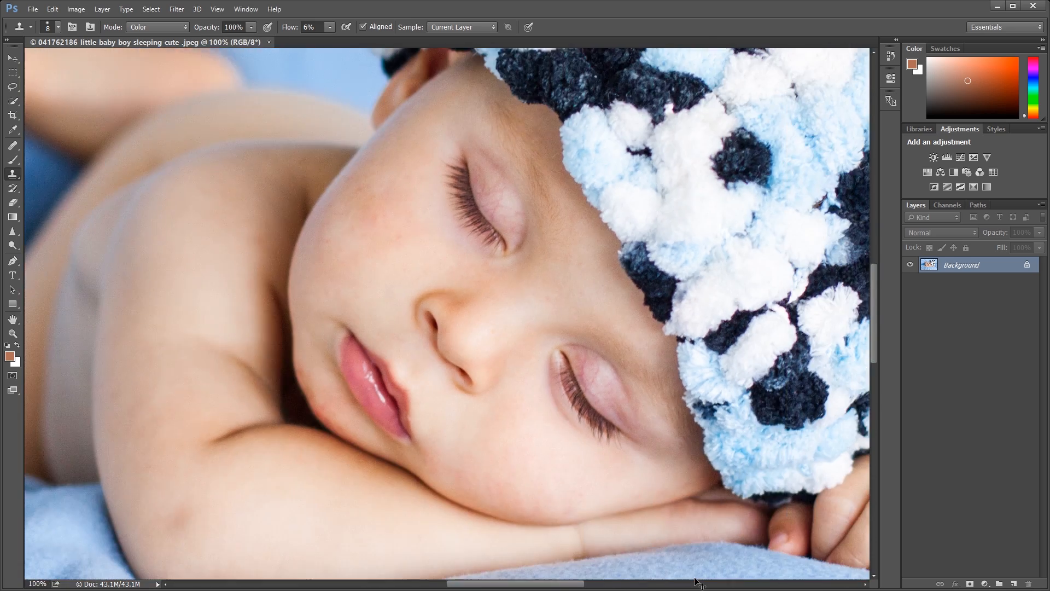
pyautogui.hotkey('ctrl', '-')
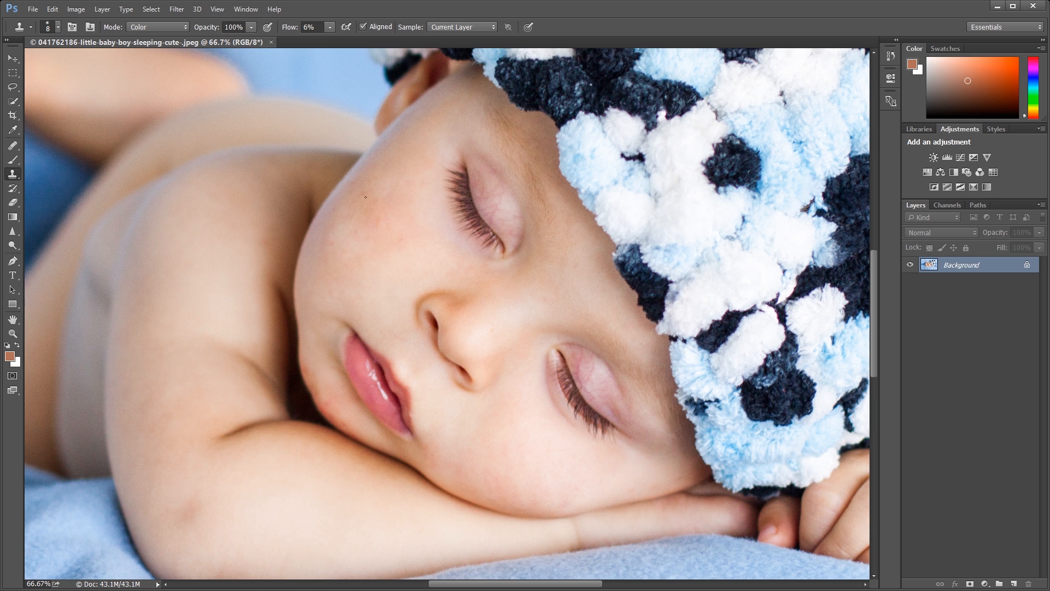
pyautogui.click(12, 58)
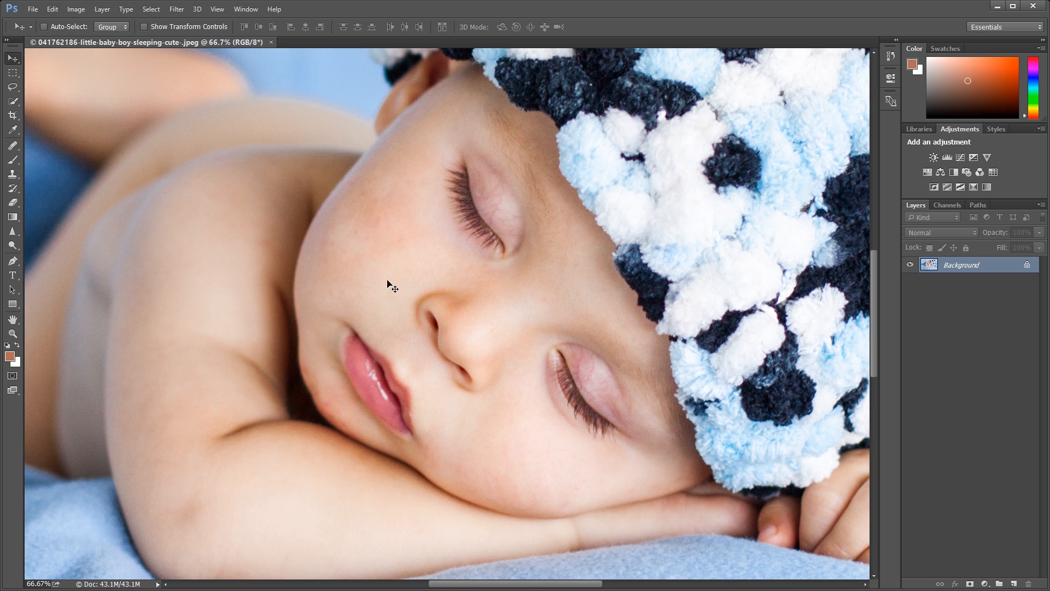
pyautogui.hotkey('ctrl', '+')
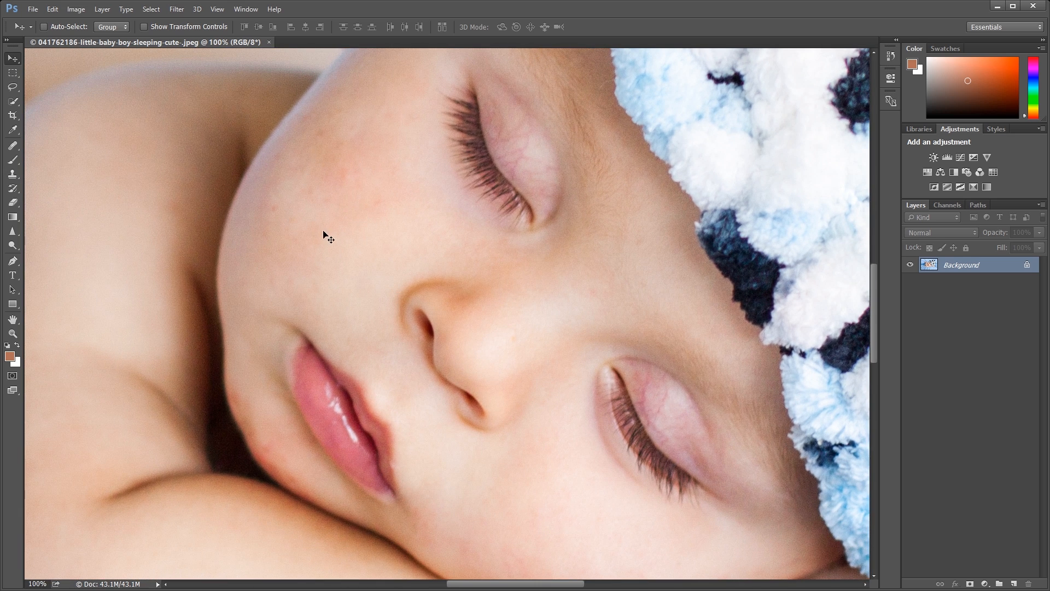
pyautogui.press('ctrl')
pyautogui.hotkey('ctrl', '-')
pyautogui.hotkey('ctrl', '-')
pyautogui.hotkey('ctrl', '-')
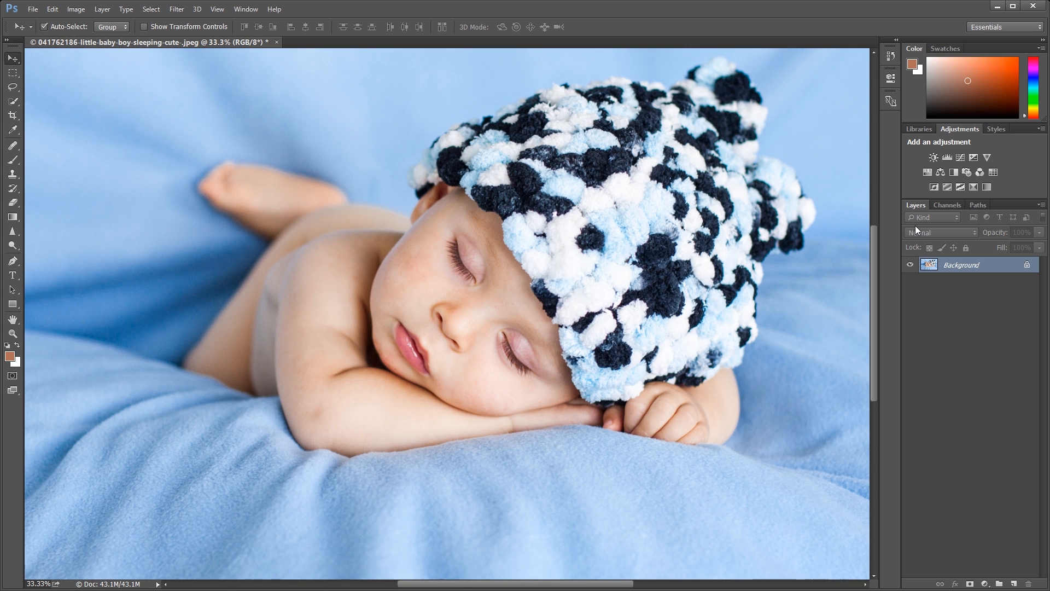
pyautogui.hotkey('ctrl', '+')
pyautogui.hotkey('ctrl', '-')
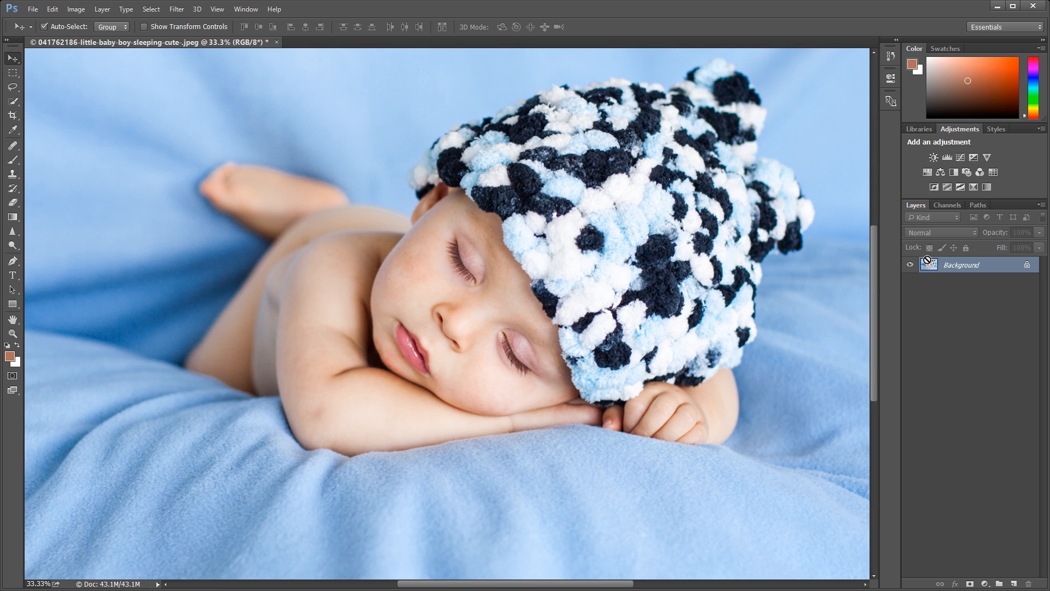
# Step: Duplicate the Background layer twice and hide the uppermost copy
pyautogui.hotkey('ctrl', 'j')
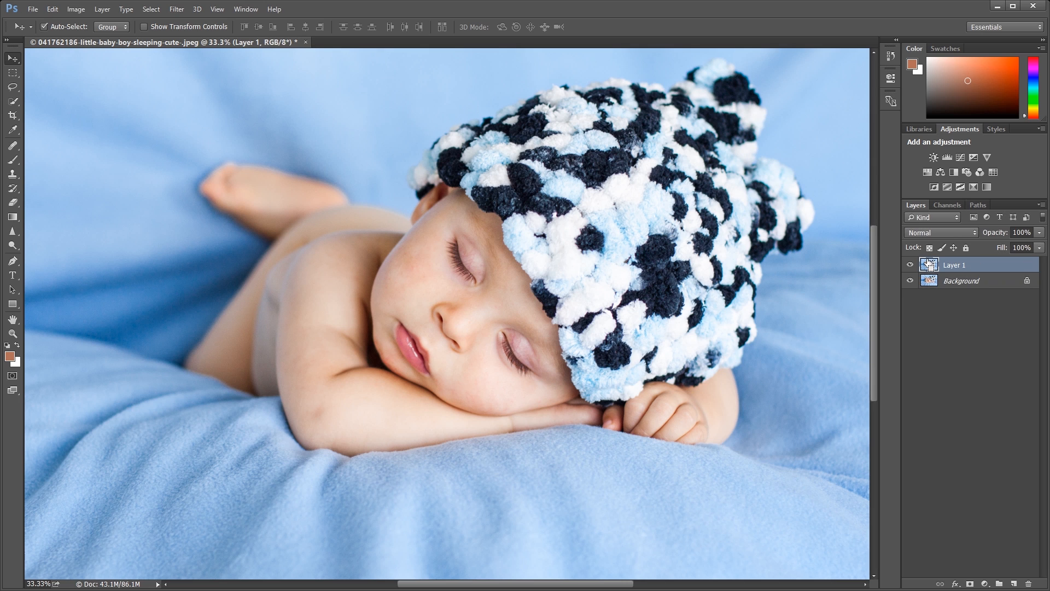
pyautogui.hotkey('ctrl', 'j')
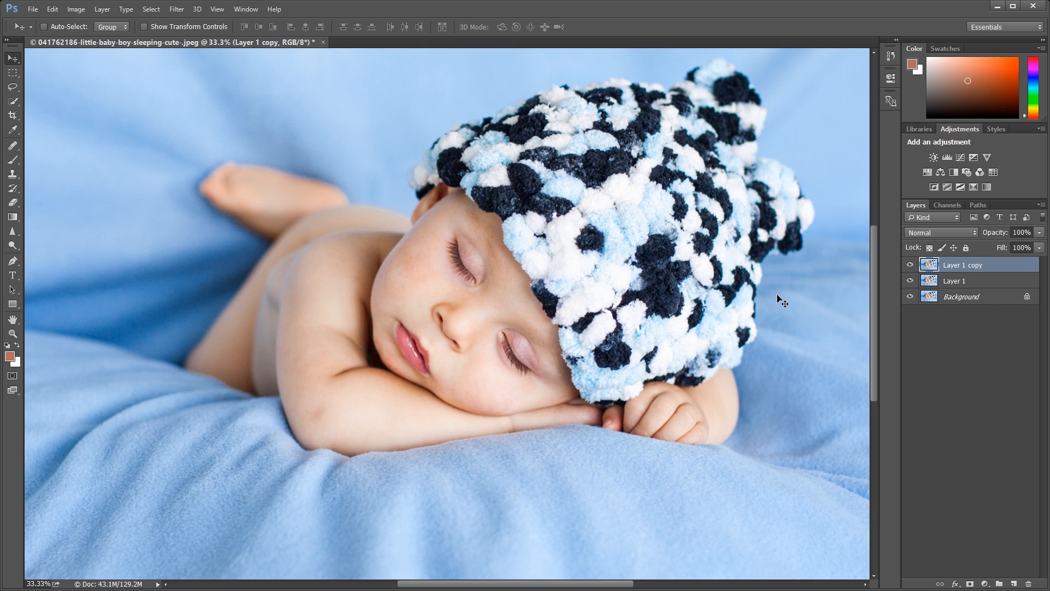
pyautogui.click(910, 265)
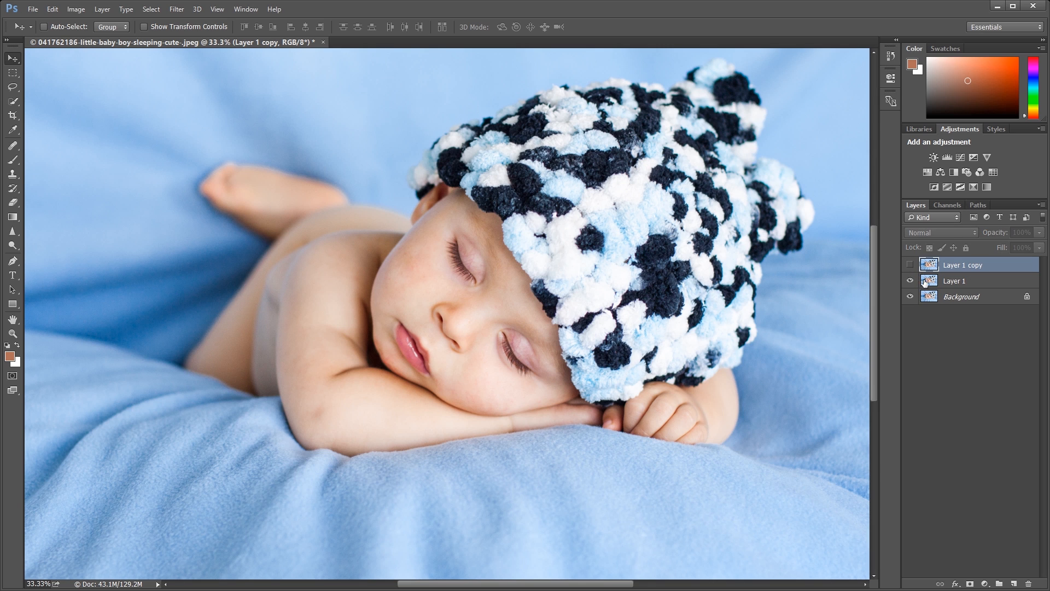
# Step: Rename the middle layer "Low Frequency - Color/Tons"
pyautogui.click(936, 284)
pyautogui.doubleClick(952, 280)
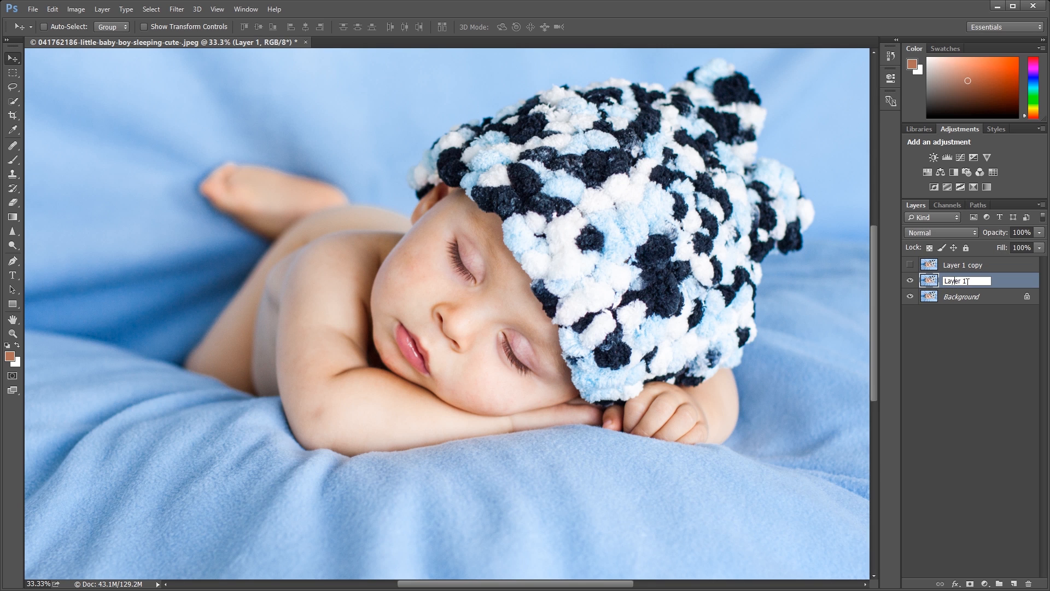
pyautogui.write('Low Frequency - Color/Tons')
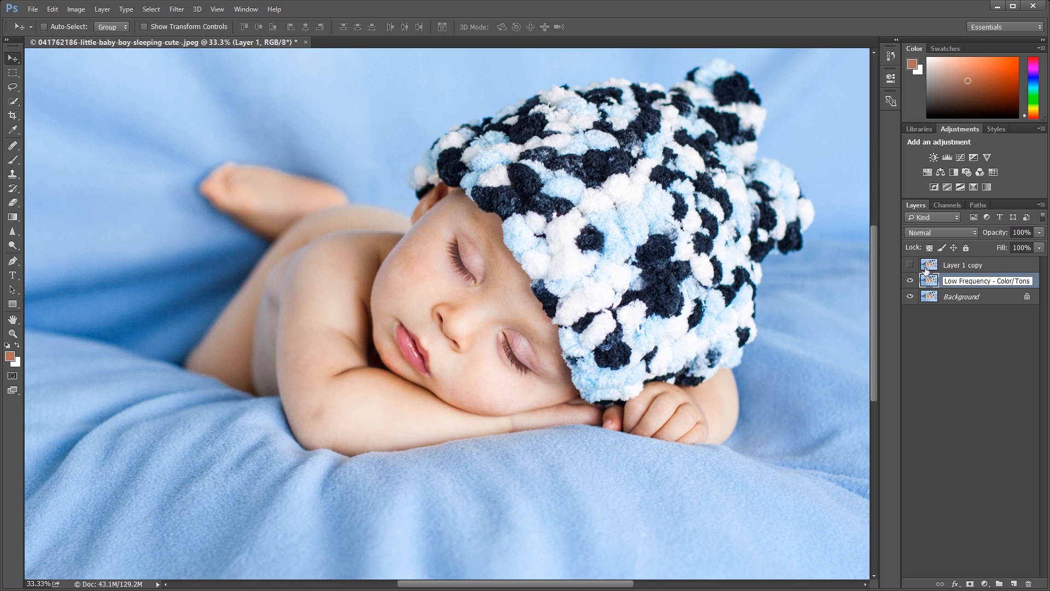
pyautogui.press('Return')
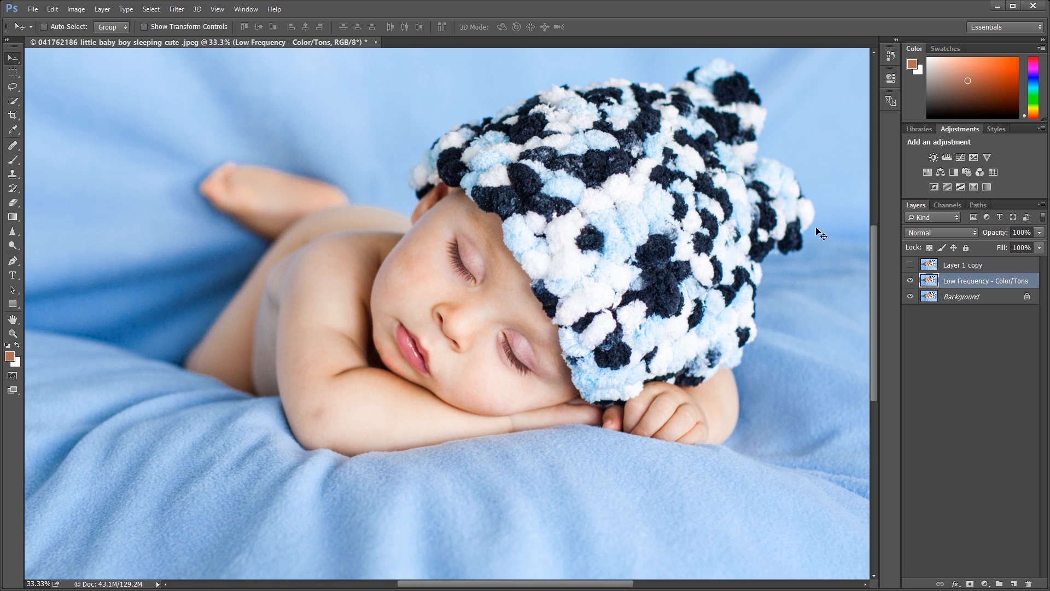
# Step: Show the uppermost layer copy and rename it "High Frequency - Texture"
pyautogui.click(910, 265)
pyautogui.doubleClick(954, 265)
pyautogui.moveTo(988, 265); pyautogui.dragTo(936, 265)
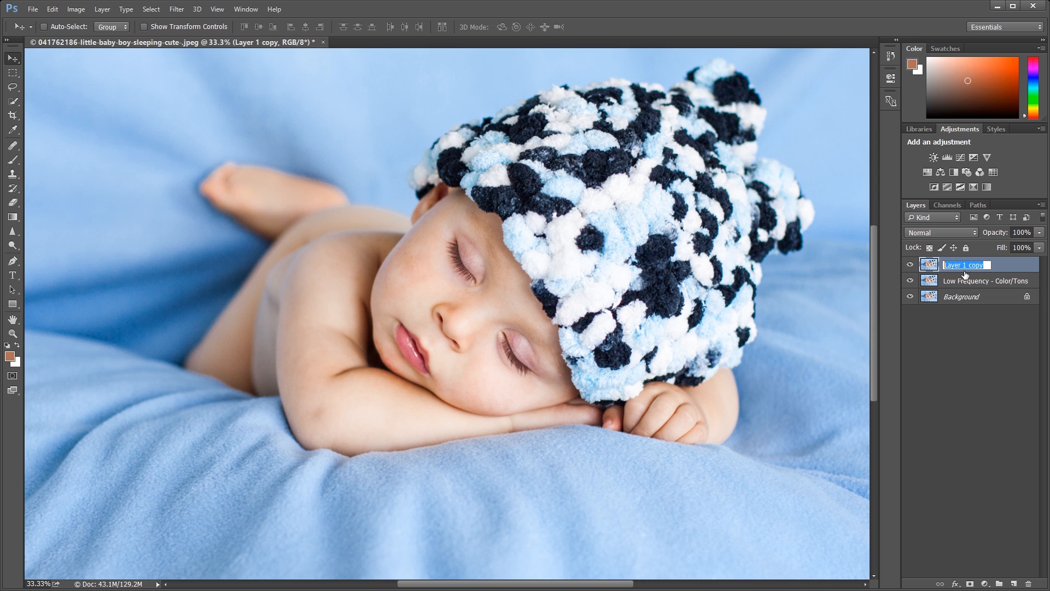
pyautogui.write('High Frequency - Texture')
pyautogui.press('Return')
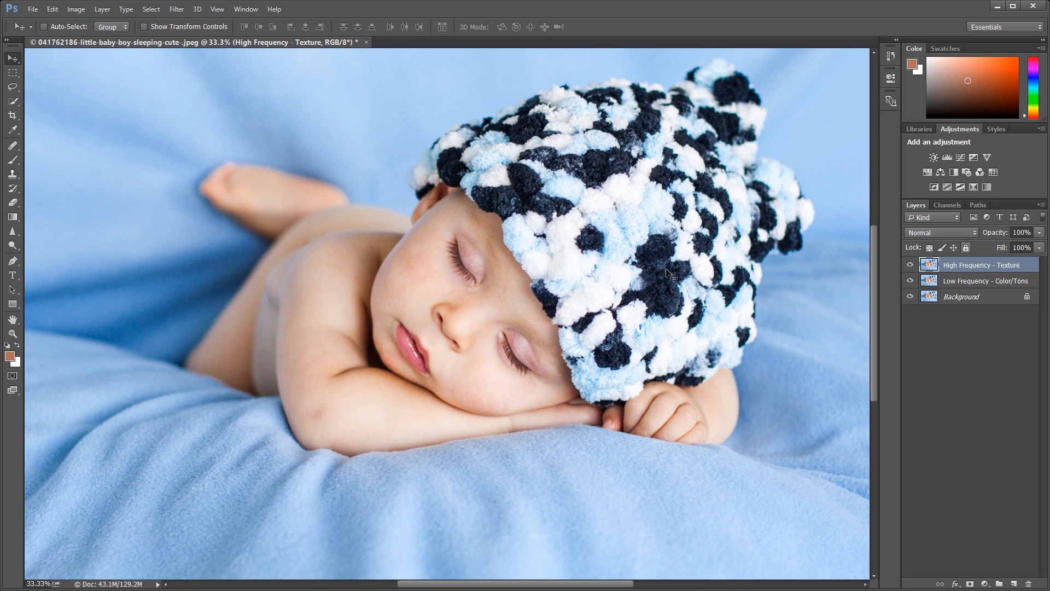
# Step: Hide the High Frequency - Texture layer and apply a 15-pixel Gaussian Blur to the Low Frequency - Color/Tons layer
pyautogui.click(910, 265)
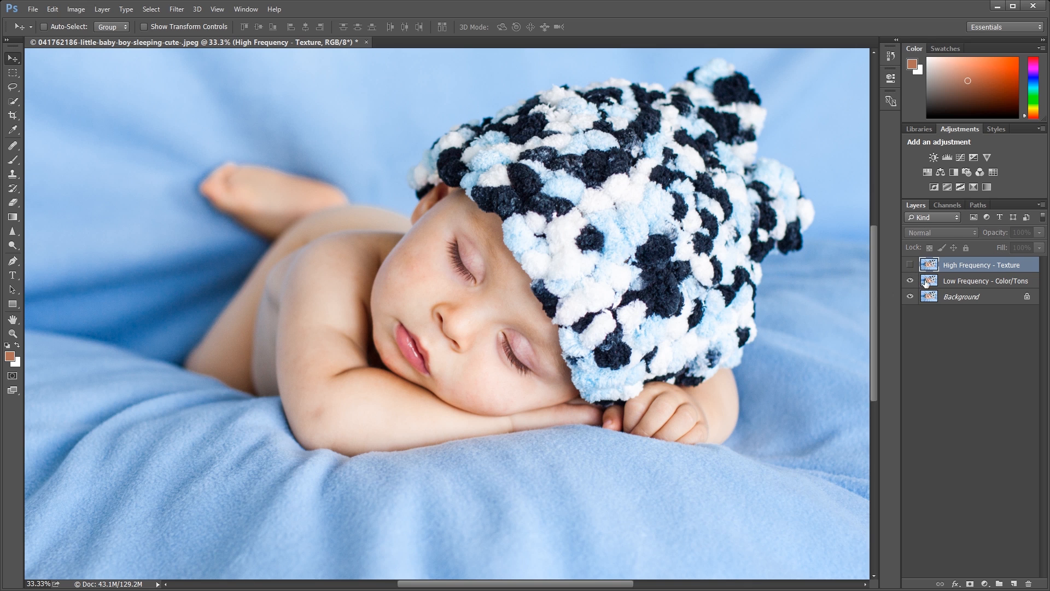
pyautogui.click(926, 282)
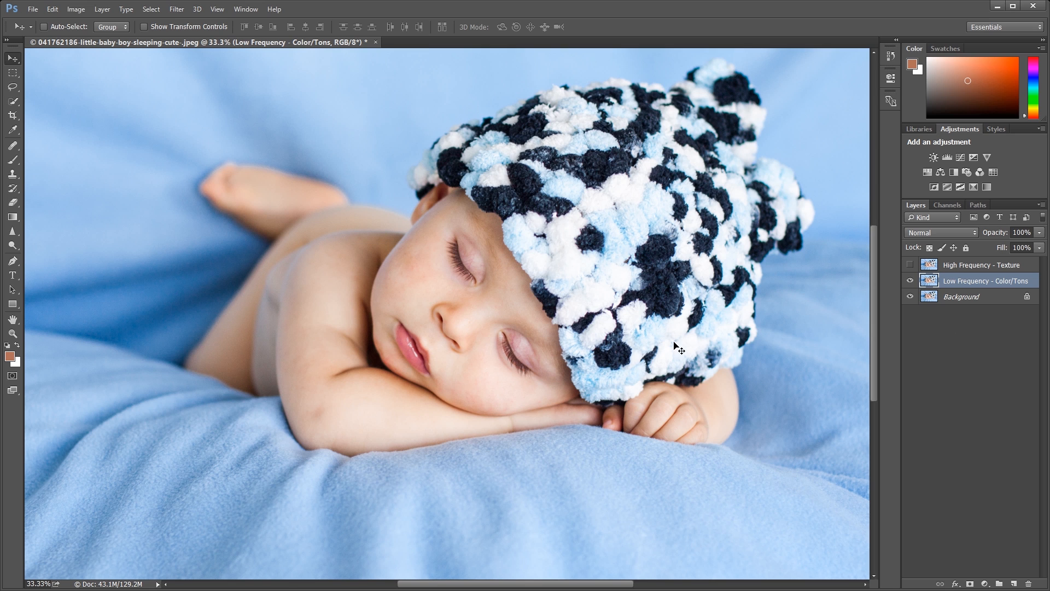
pyautogui.click(176, 9)
pyautogui.moveTo(207, 161)
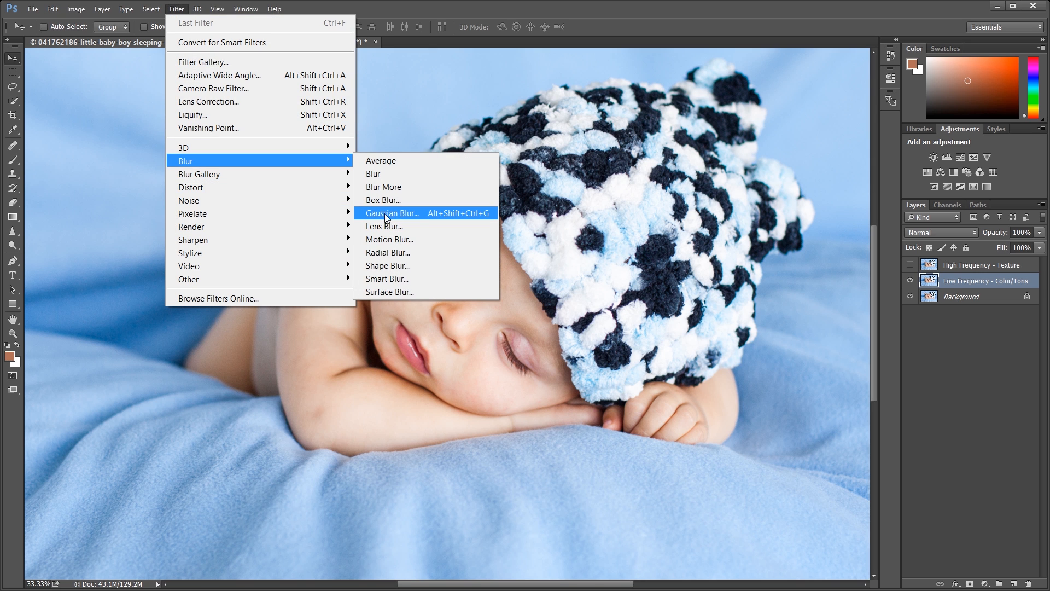
pyautogui.click(386, 213)
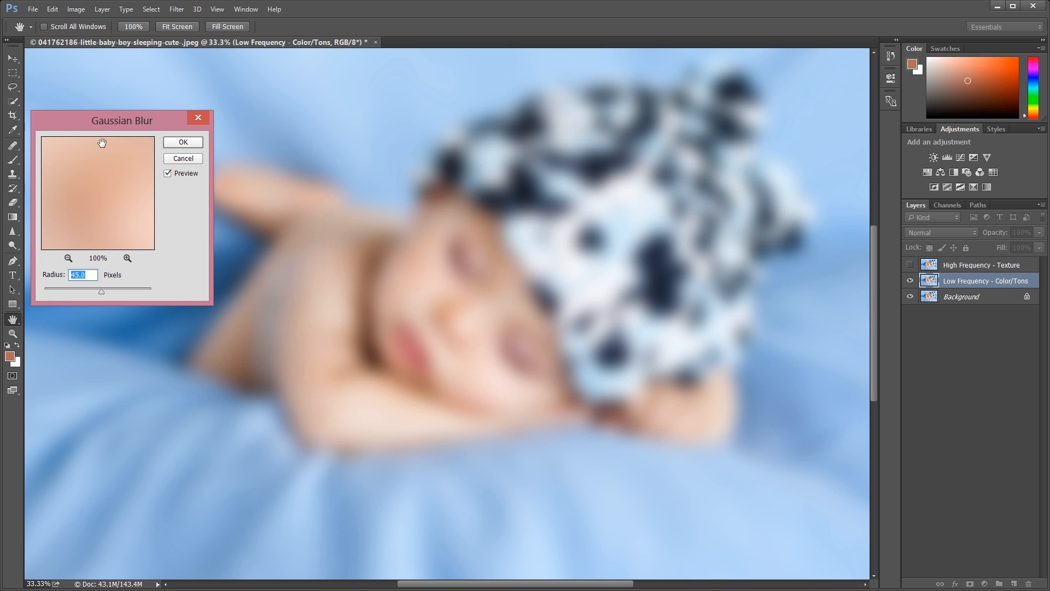
pyautogui.moveTo(84, 290); pyautogui.dragTo(74, 291)
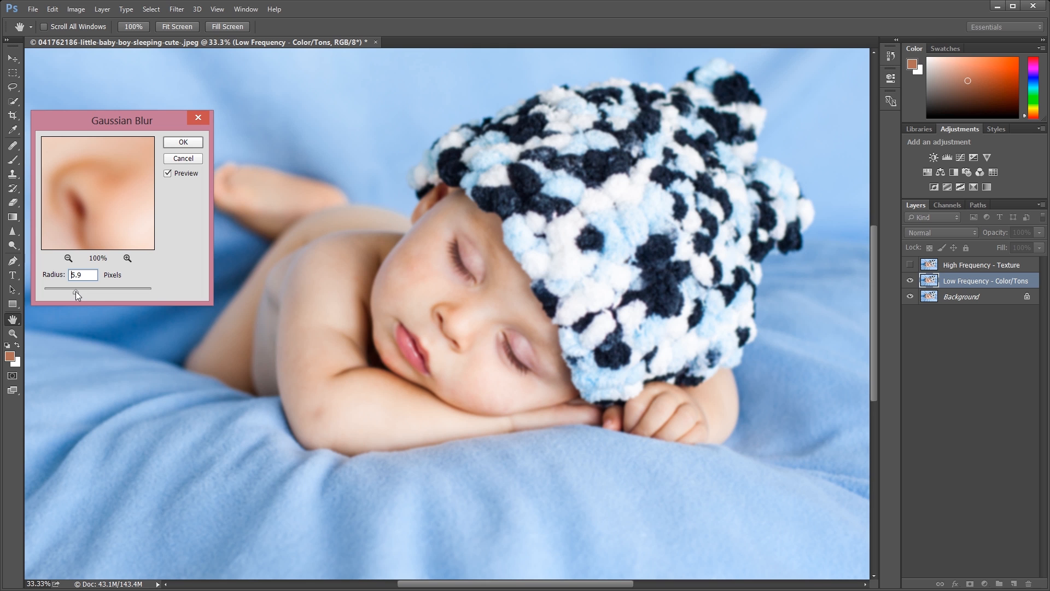
pyautogui.moveTo(80, 291); pyautogui.dragTo(89, 293)
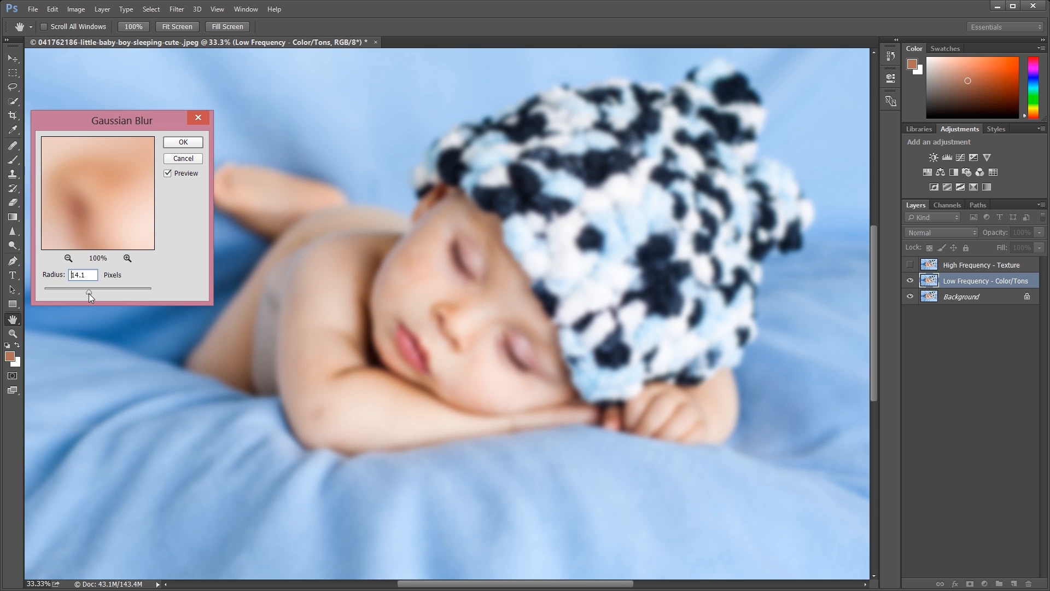
pyautogui.moveTo(89, 293); pyautogui.dragTo(86, 295)
pyautogui.write('15')
pyautogui.press('Return')
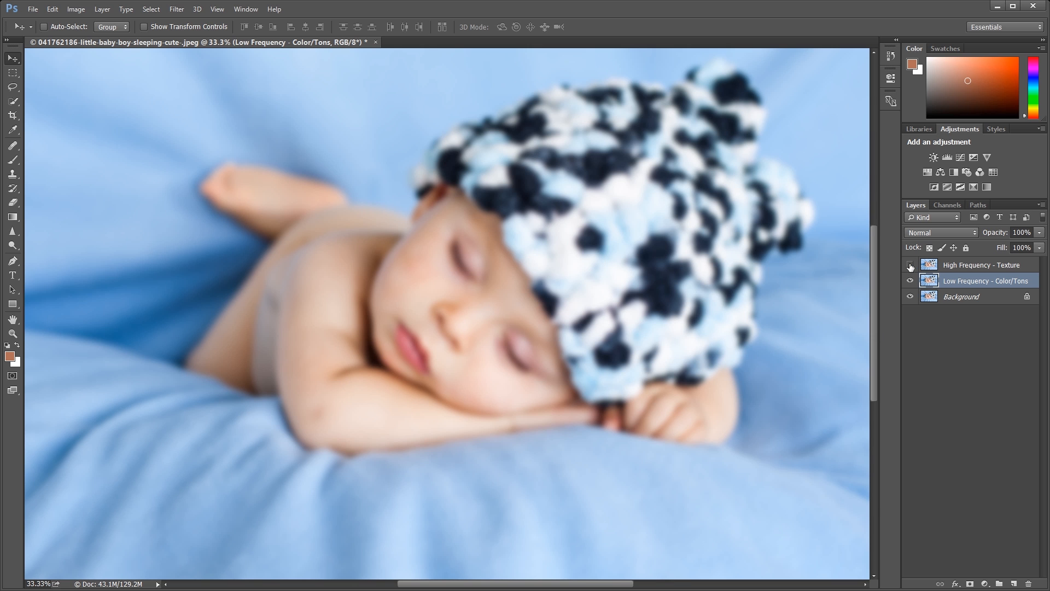
# Step: Apply the Low Frequency - Color/Tons image to High Frequency - Texture using Subtract, scale 2 and offset 128, and set the layer's blend mode to Linear Light
pyautogui.click(942, 269)
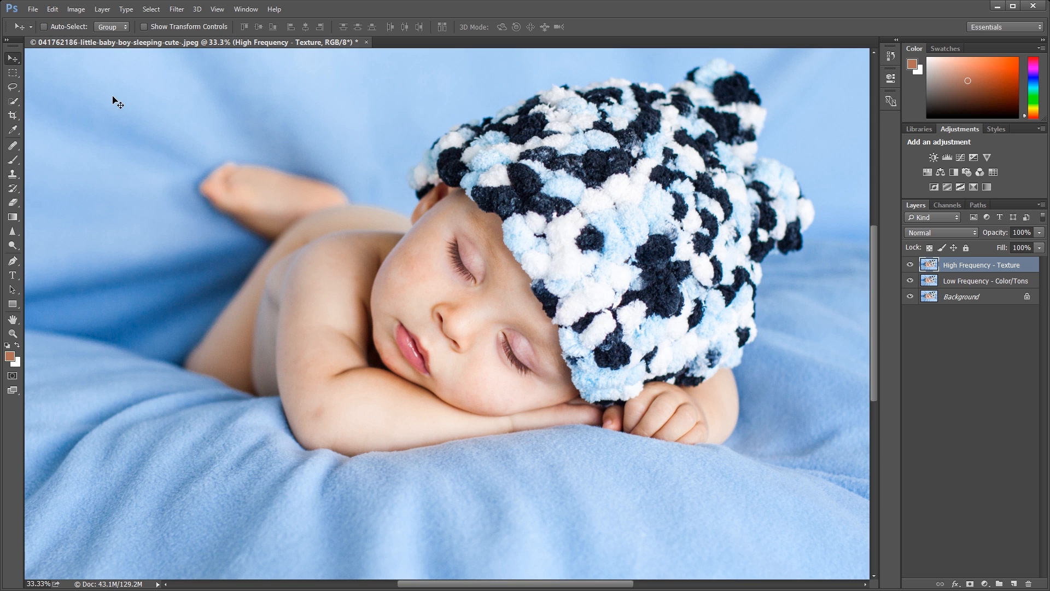
pyautogui.click(77, 10)
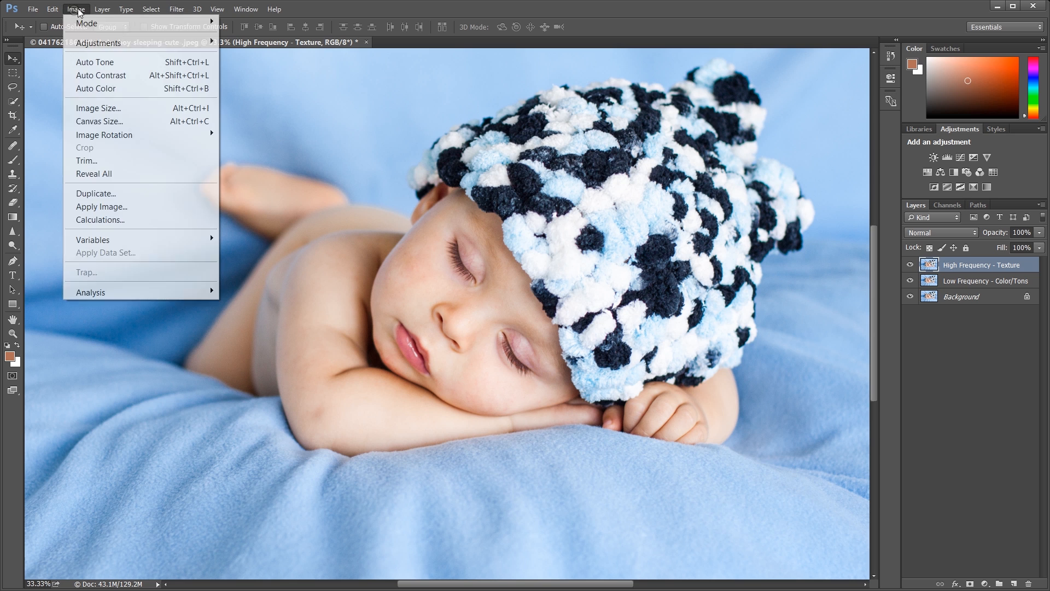
pyautogui.click(115, 208)
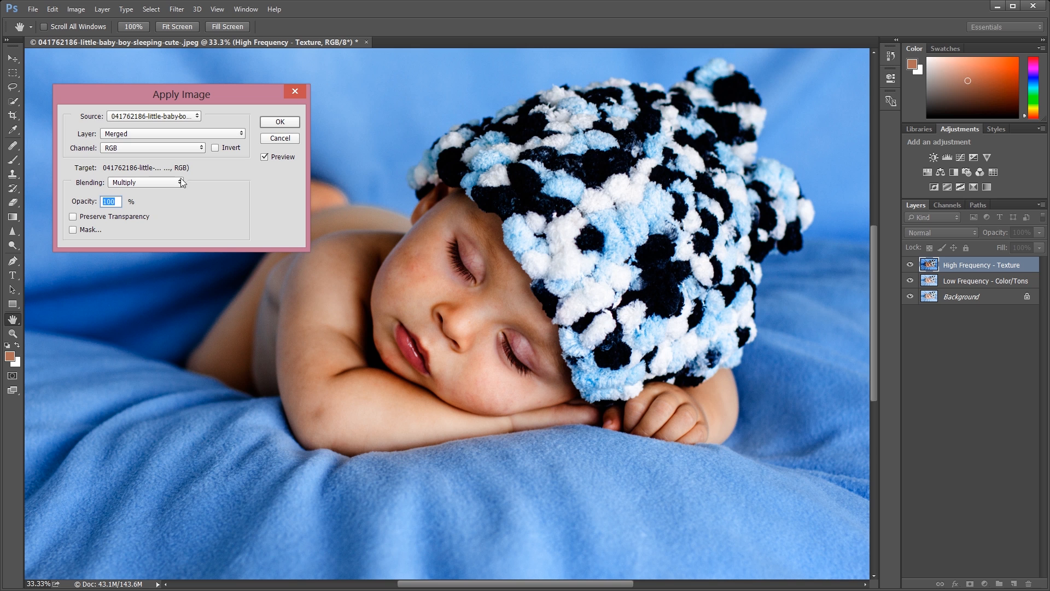
pyautogui.click(125, 134)
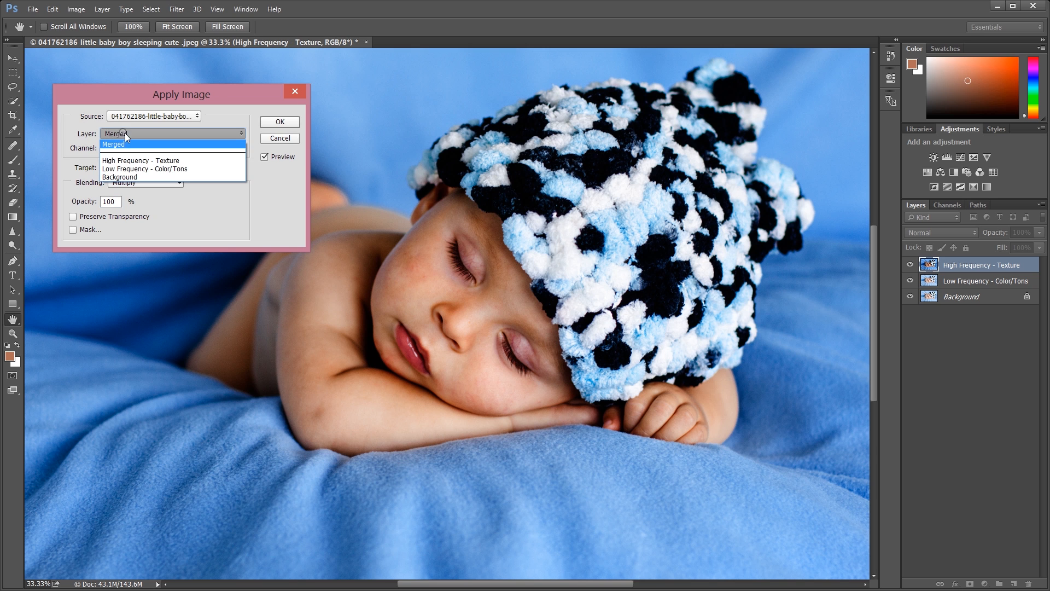
pyautogui.click(139, 170)
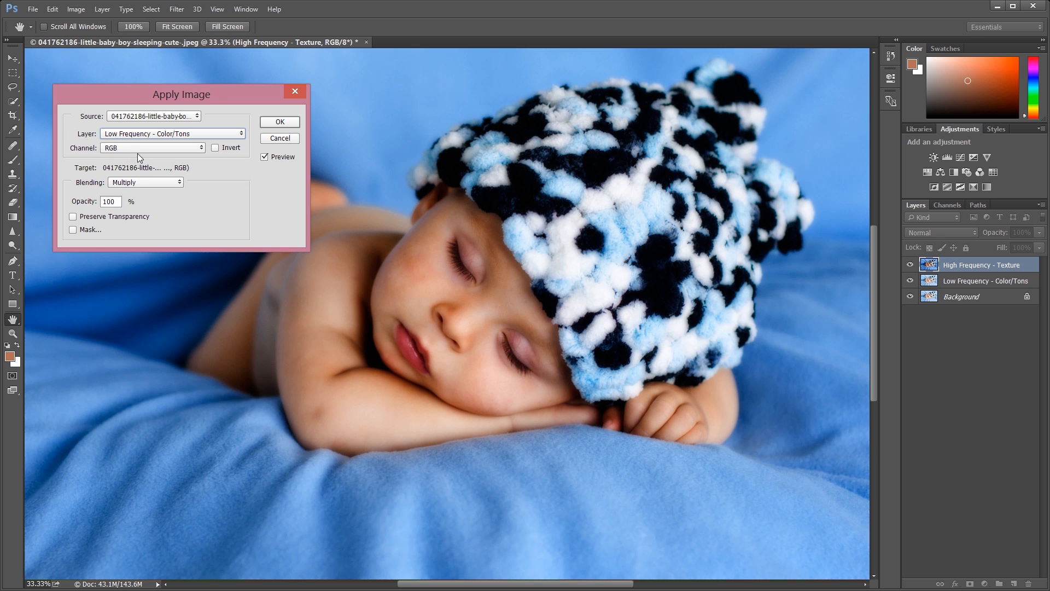
pyautogui.click(140, 182)
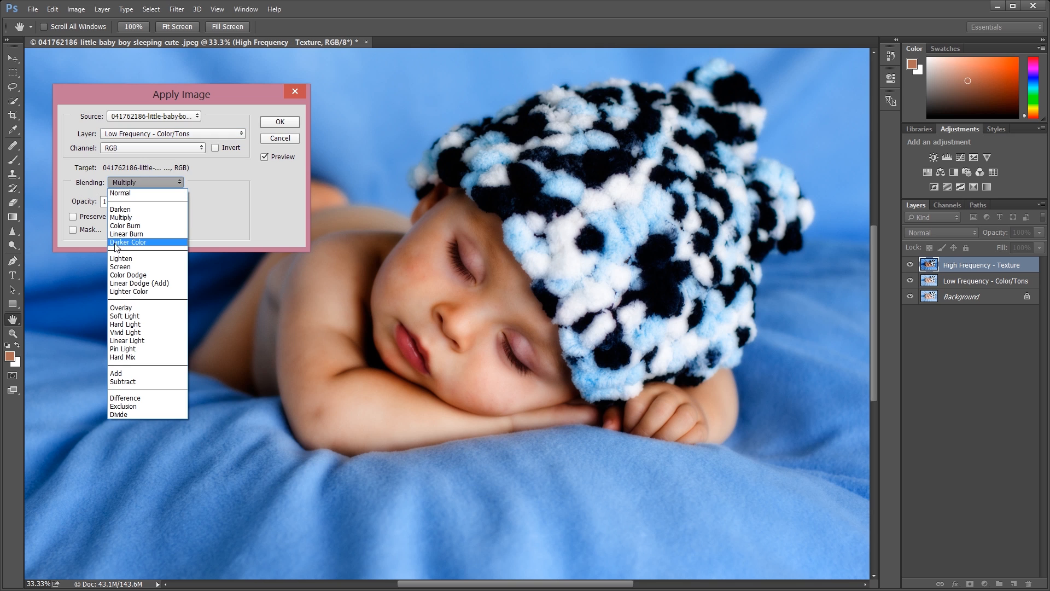
pyautogui.click(121, 382)
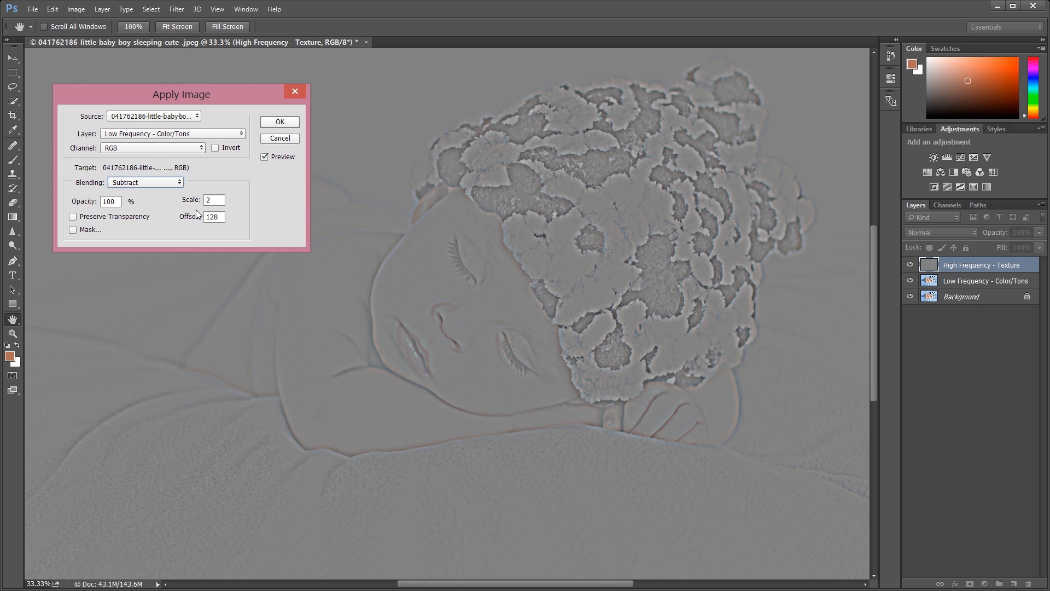
pyautogui.click(280, 122)
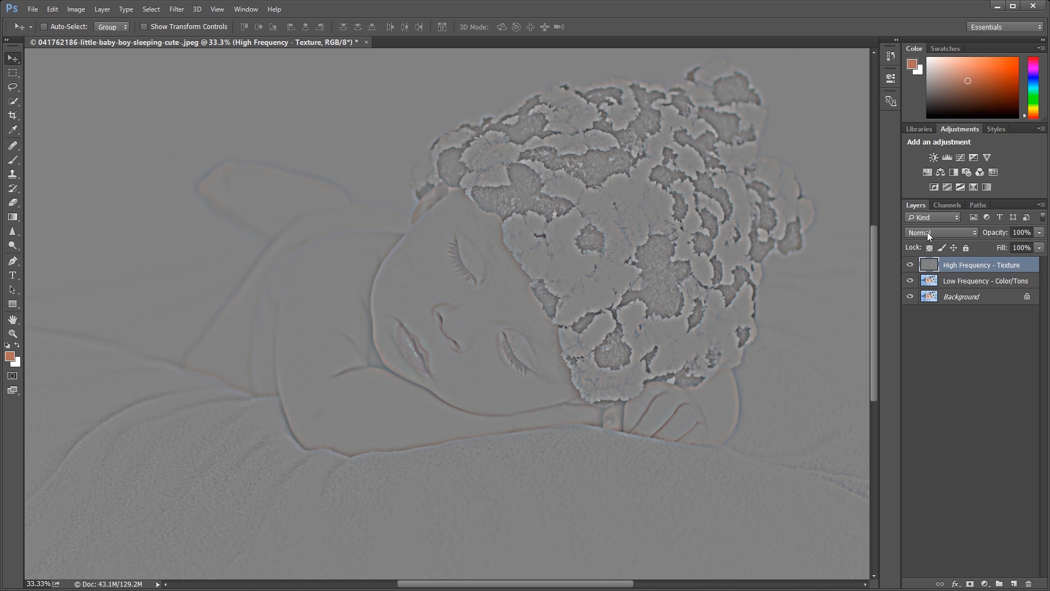
pyautogui.click(927, 231)
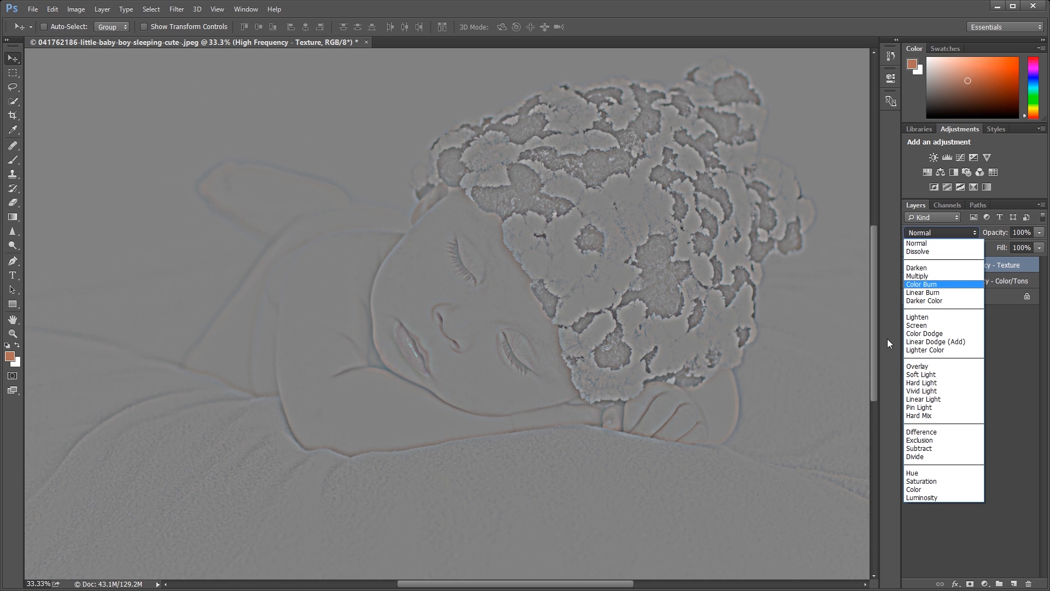
pyautogui.click(913, 400)
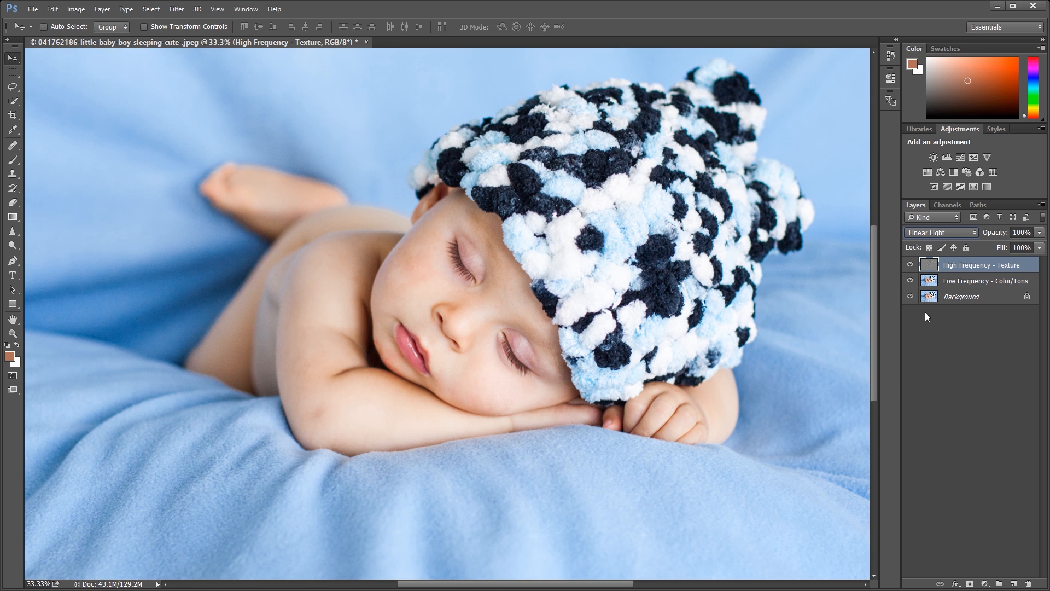
# Step: Group the High Frequency and Low Frequency layers, rename the group "FS", and expand it
pyautogui.keyDown('shift'); pyautogui.click(960, 283); pyautogui.keyUp('shift')
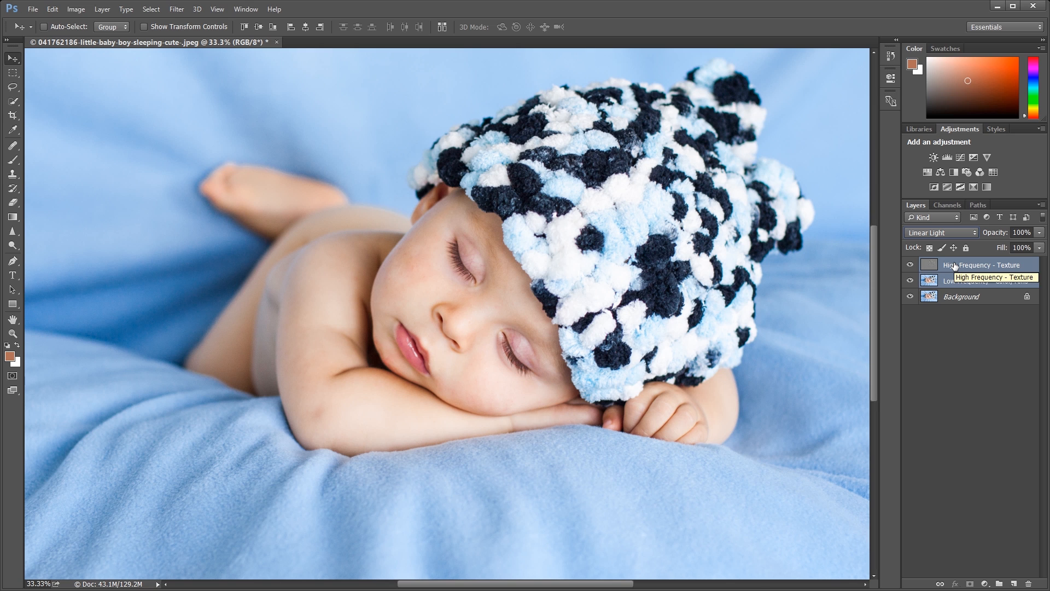
pyautogui.hotkey('ctrl', 'g')
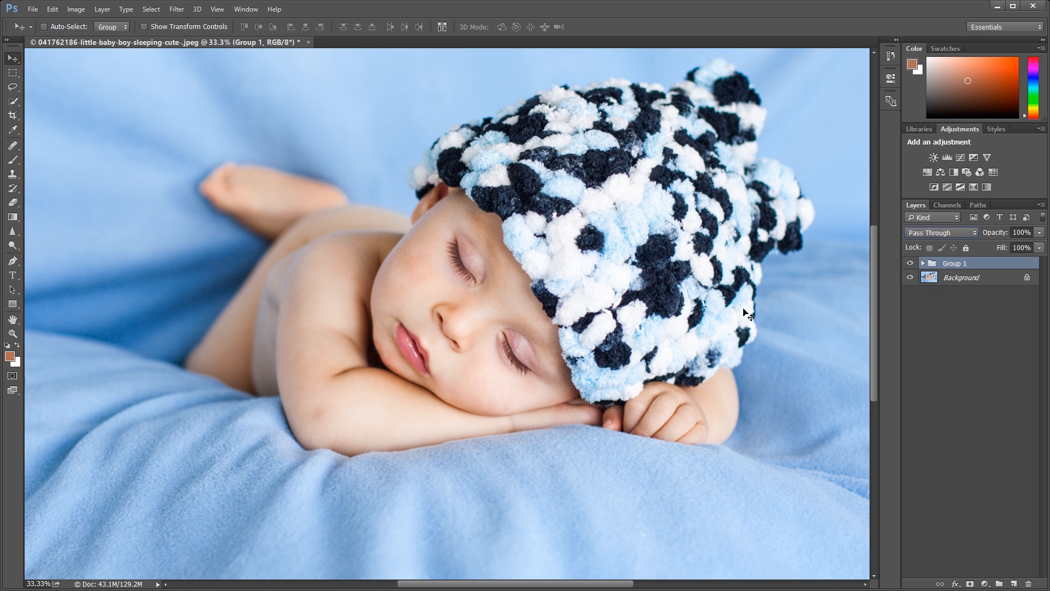
pyautogui.doubleClick(947, 265)
pyautogui.write('FS')
pyautogui.press('Return')
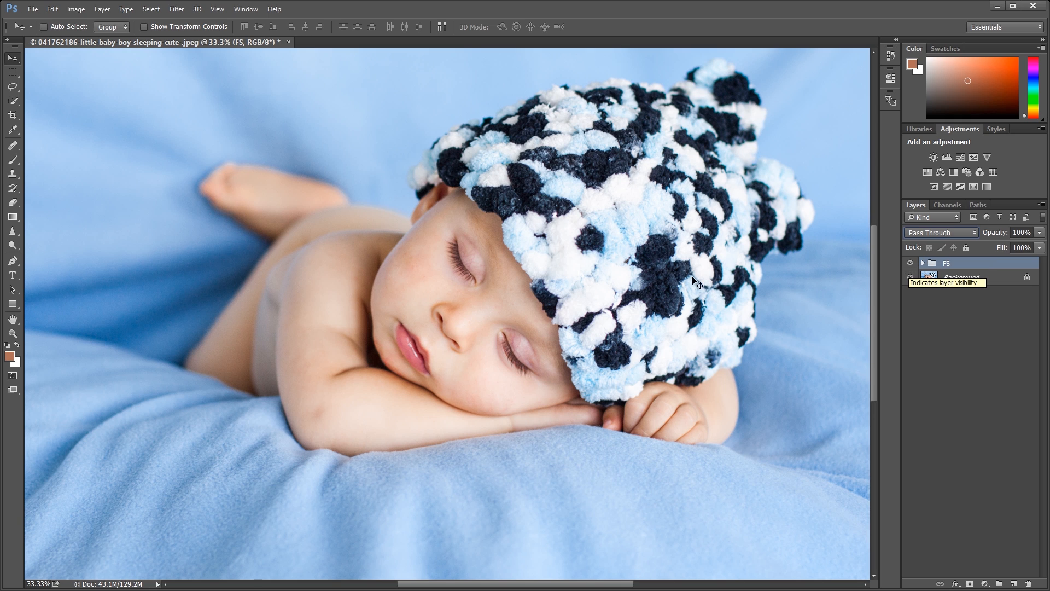
pyautogui.click(923, 263)
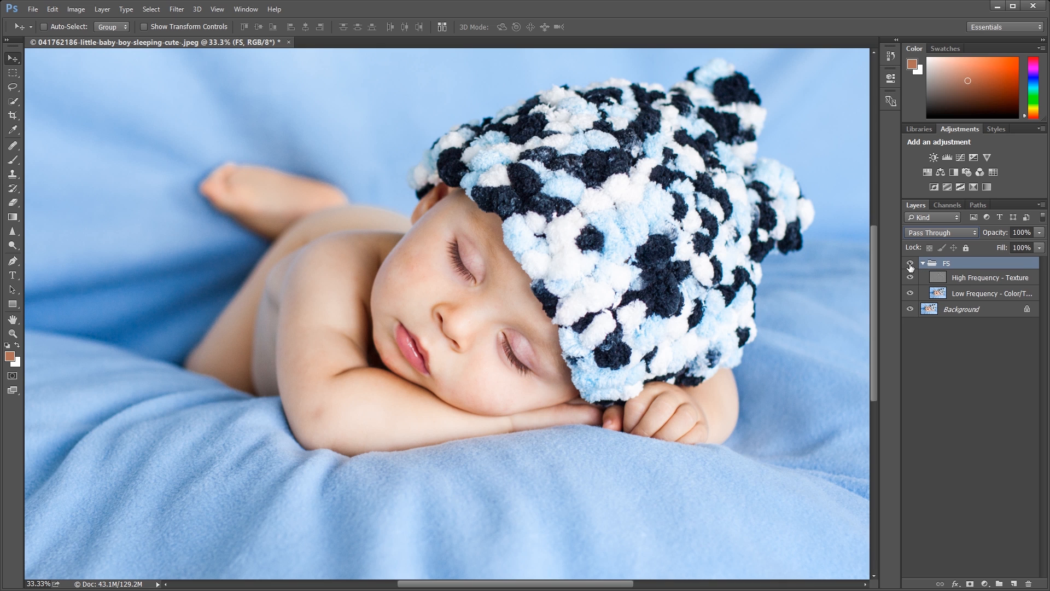
# Step: Compare the image with the FS group hidden and shown, and review the two frequency layers inside it
pyautogui.click(910, 265)
pyautogui.click(909, 265)
pyautogui.click(909, 265)
pyautogui.click(910, 264)
pyautogui.click(910, 265)
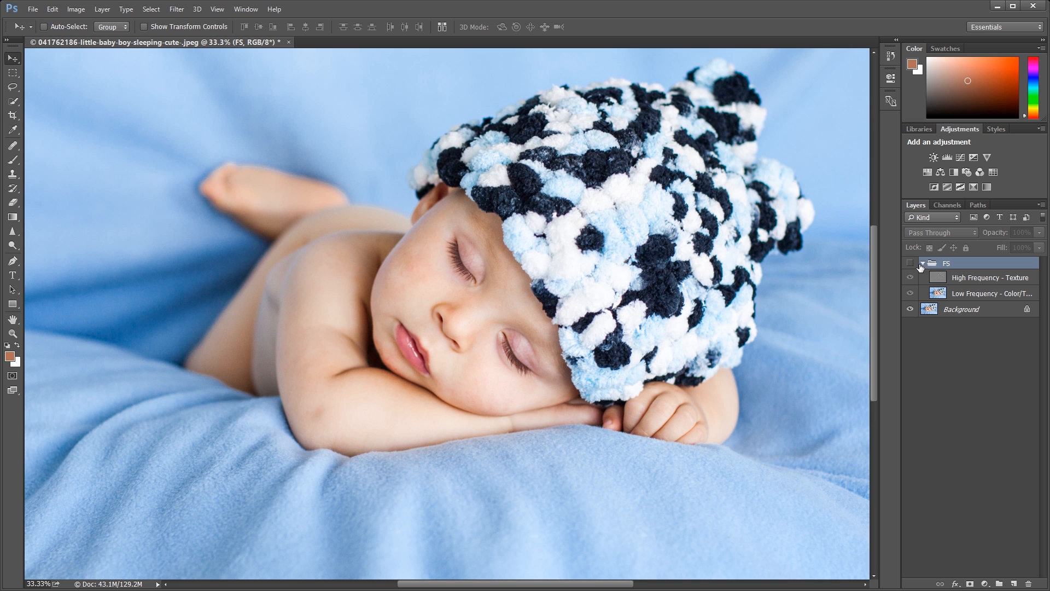
pyautogui.click(912, 266)
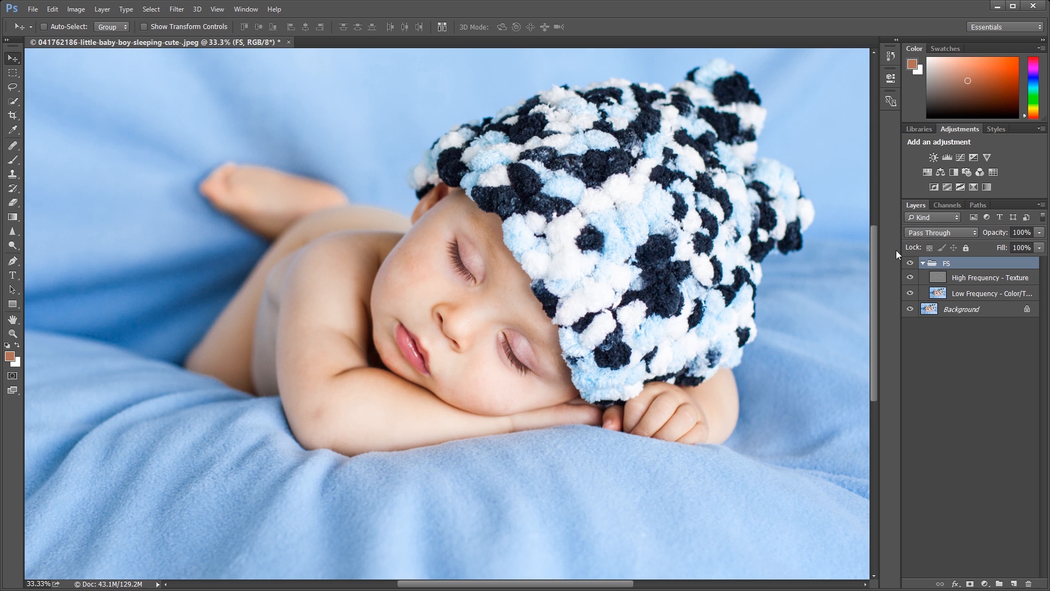
pyautogui.click(960, 279)
pyautogui.click(960, 297)
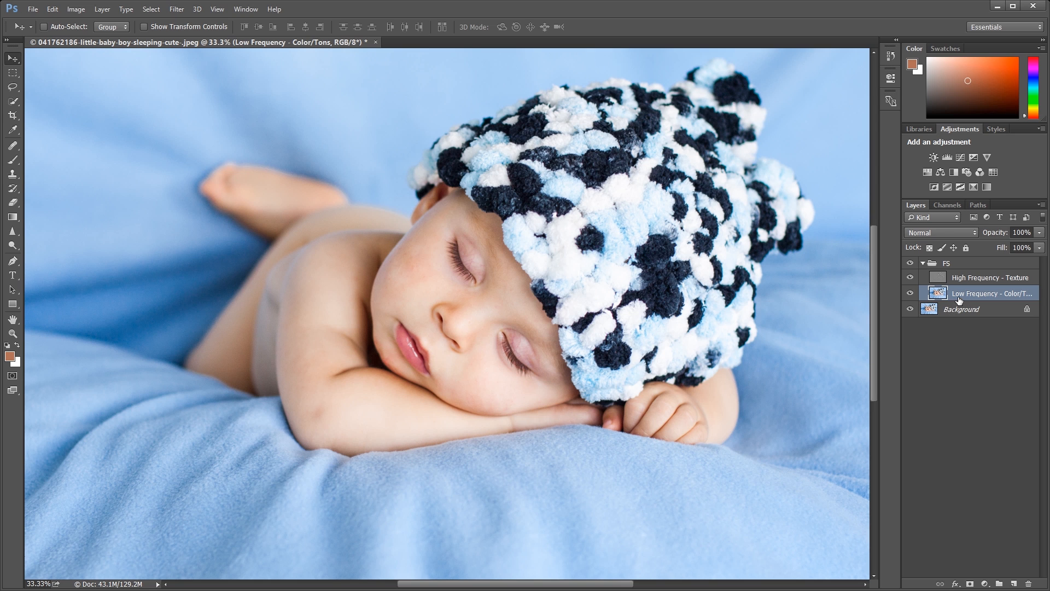
pyautogui.click(957, 281)
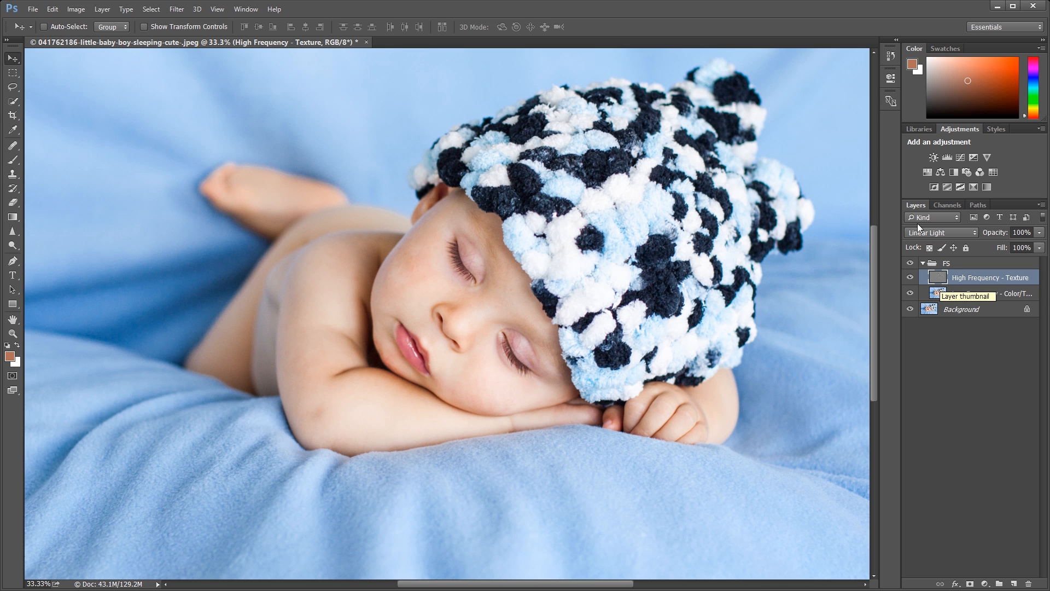
pyautogui.click(910, 263)
pyautogui.click(911, 263)
# Step: Duplicate the Low Frequency - Color/Tons layer inside the FS group
pyautogui.click(951, 294)
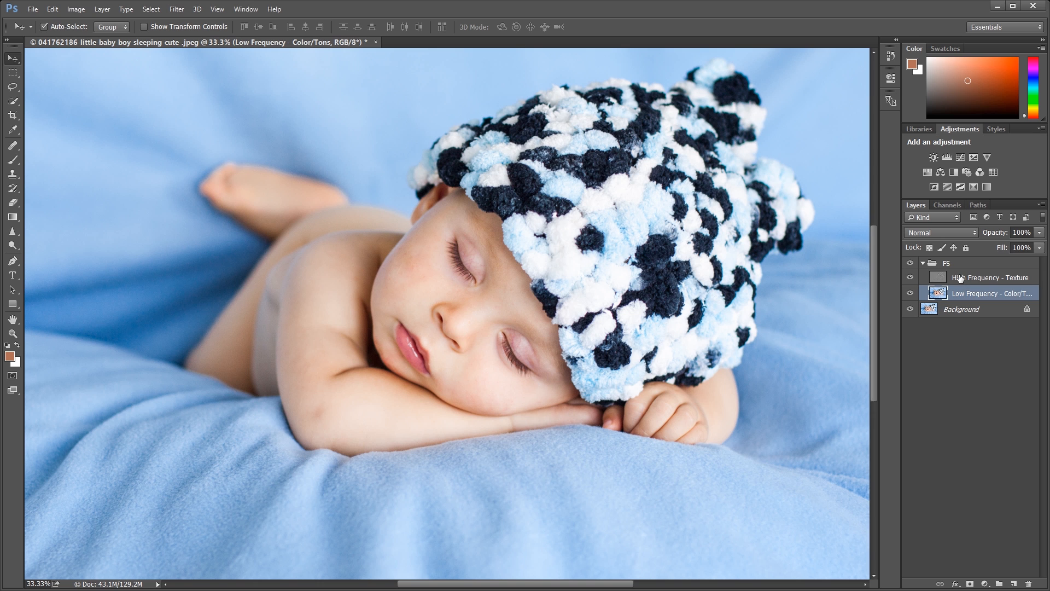
pyautogui.hotkey('ctrl', '+')
pyautogui.hotkey('ctrl', '+')
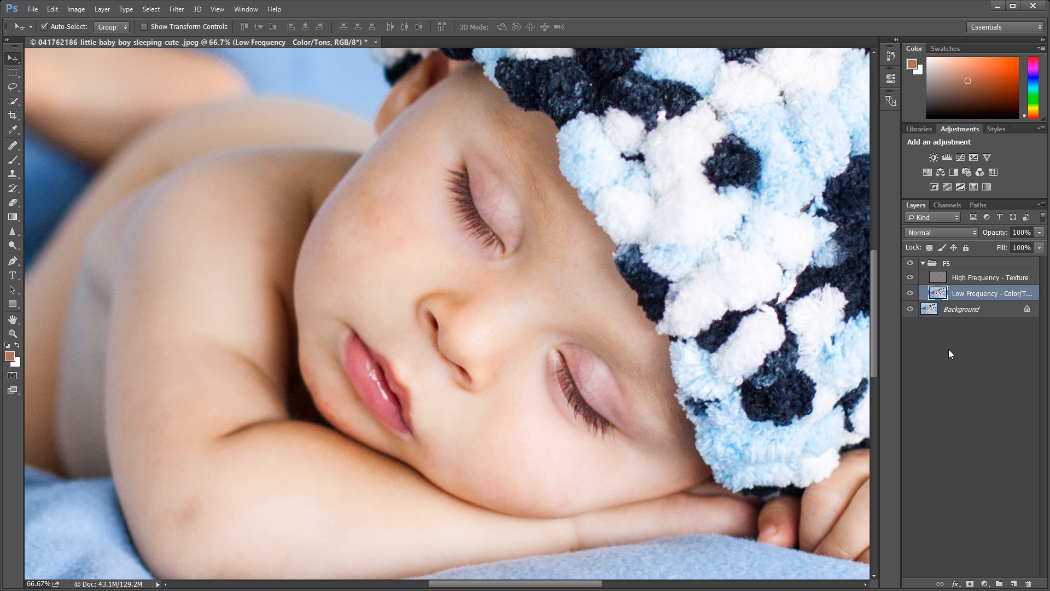
pyautogui.hotkey('ctrl', 'j')
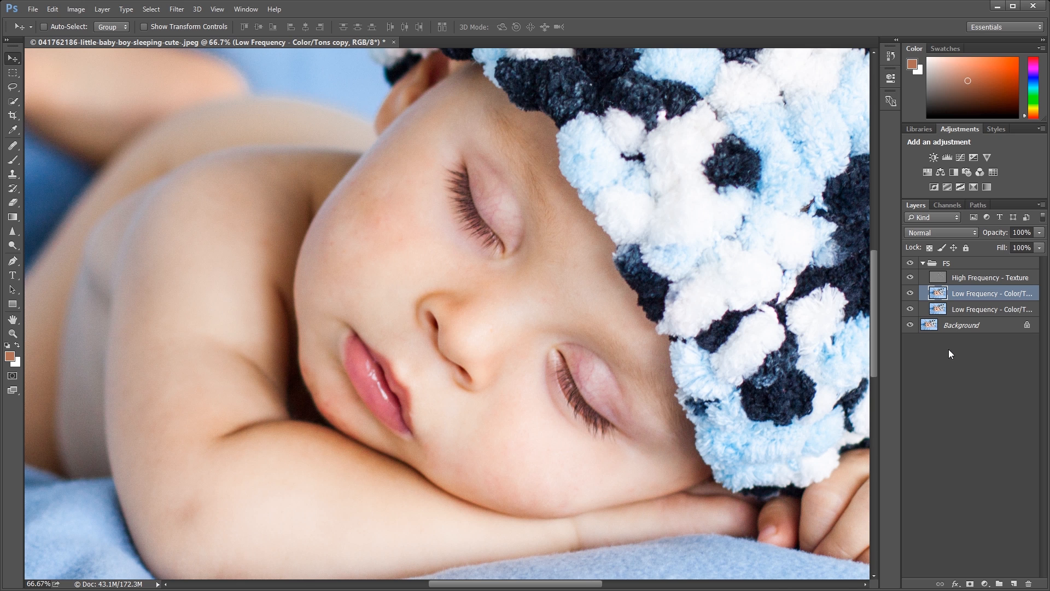
# Step: On the Low Frequency copy, lasso a patch of the baby's cheek with a 45.8 px feather and preview its edge in Quick Mask
pyautogui.click(971, 310)
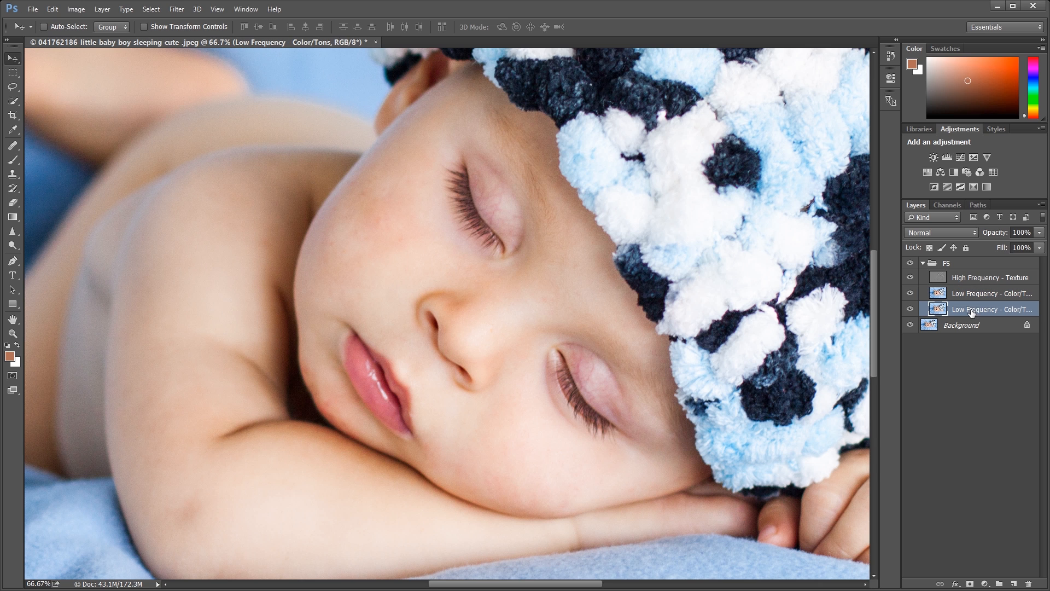
pyautogui.hotkey('ctrl', '-')
pyautogui.hotkey('ctrl', '-')
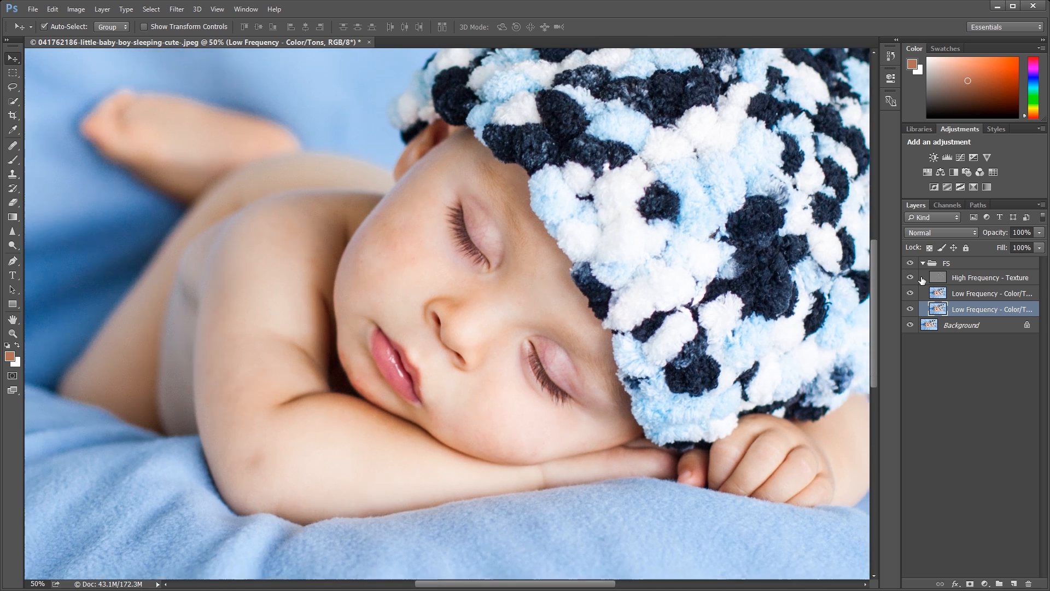
pyautogui.hotkey('ctrl', '+')
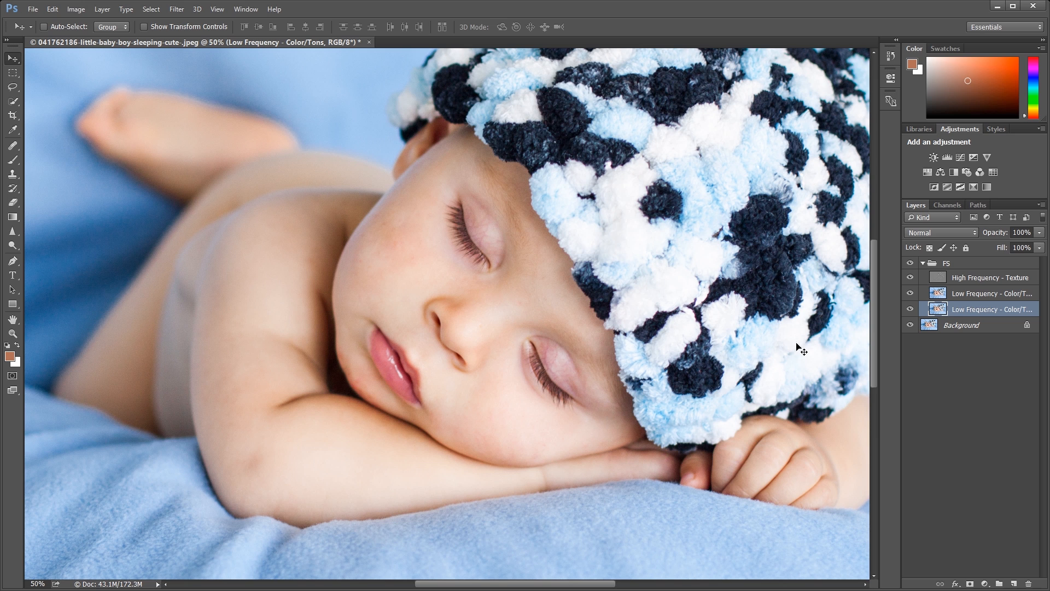
pyautogui.click(961, 298)
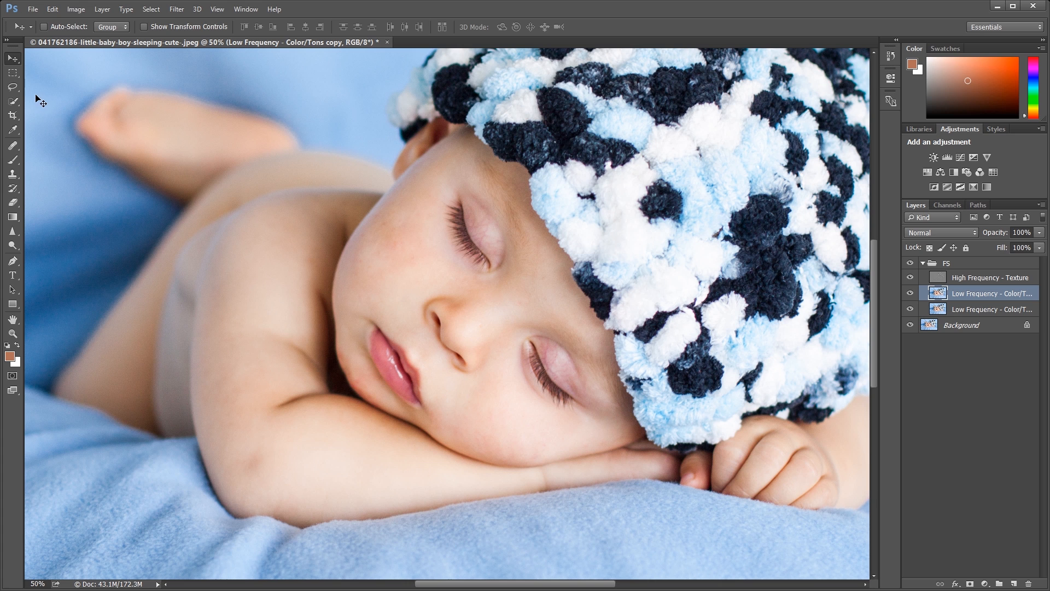
pyautogui.click(12, 87)
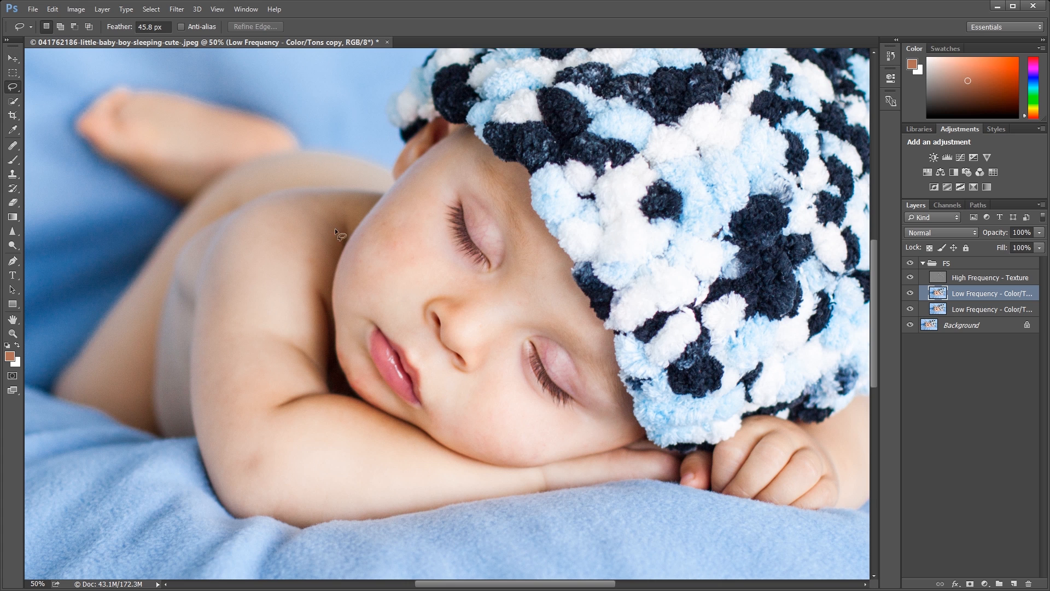
pyautogui.moveTo(373, 232); pyautogui.dragTo(376, 227)
pyautogui.press('q')
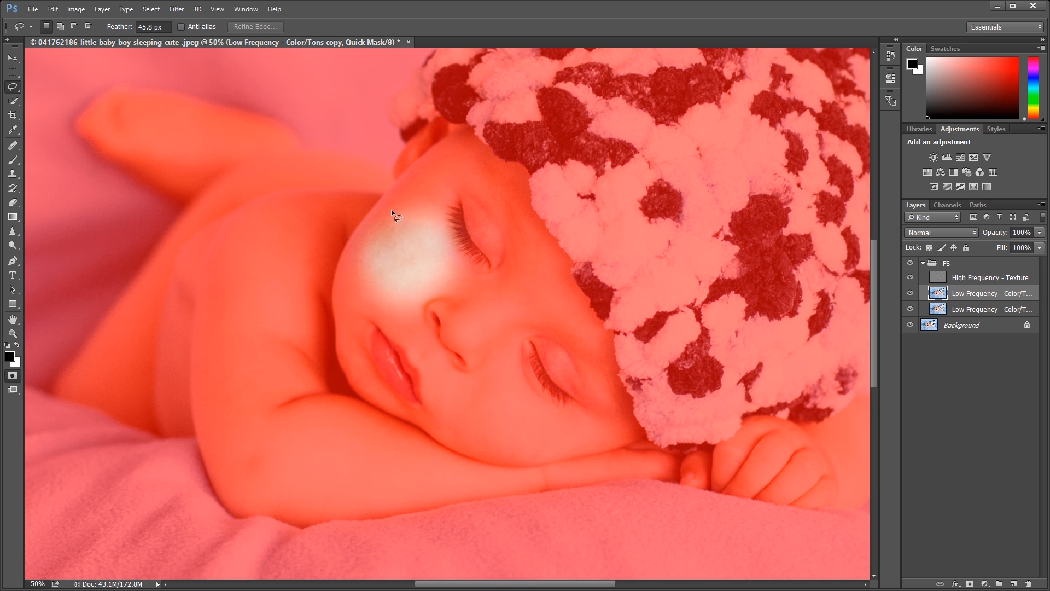
pyautogui.press('q')
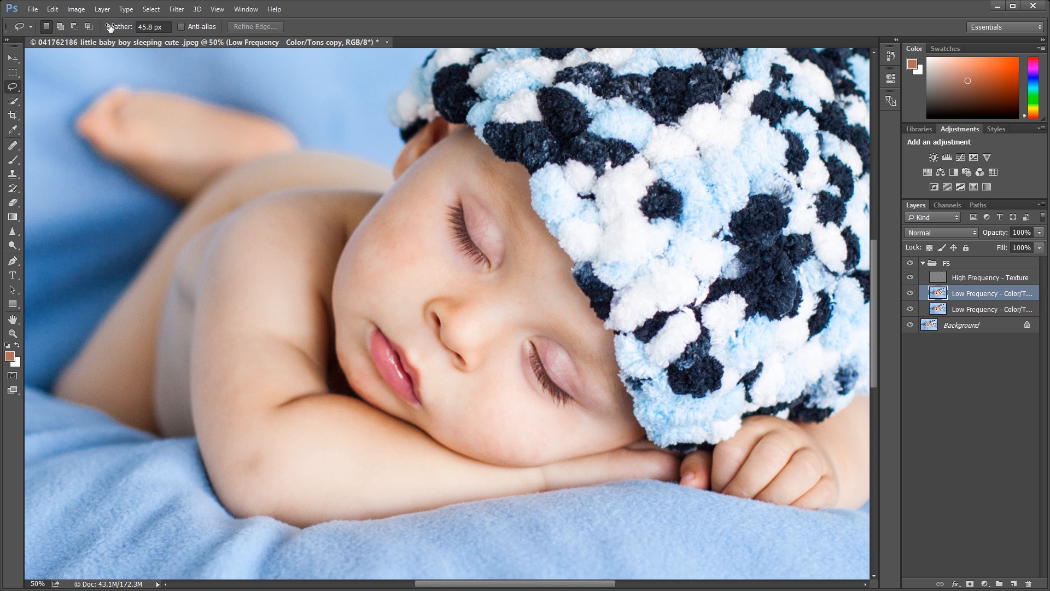
# Step: Reduce the Lasso feather to 26.4 px, select the cheek beside the eye, and preview the selection in Quick Mask
pyautogui.moveTo(124, 29); pyautogui.dragTo(17, 18)
pyautogui.moveTo(379, 285)
pyautogui.mouseDown()
pyautogui.moveTo(379, 235)
pyautogui.moveTo(400, 251)
pyautogui.mouseUp()
pyautogui.press('q')
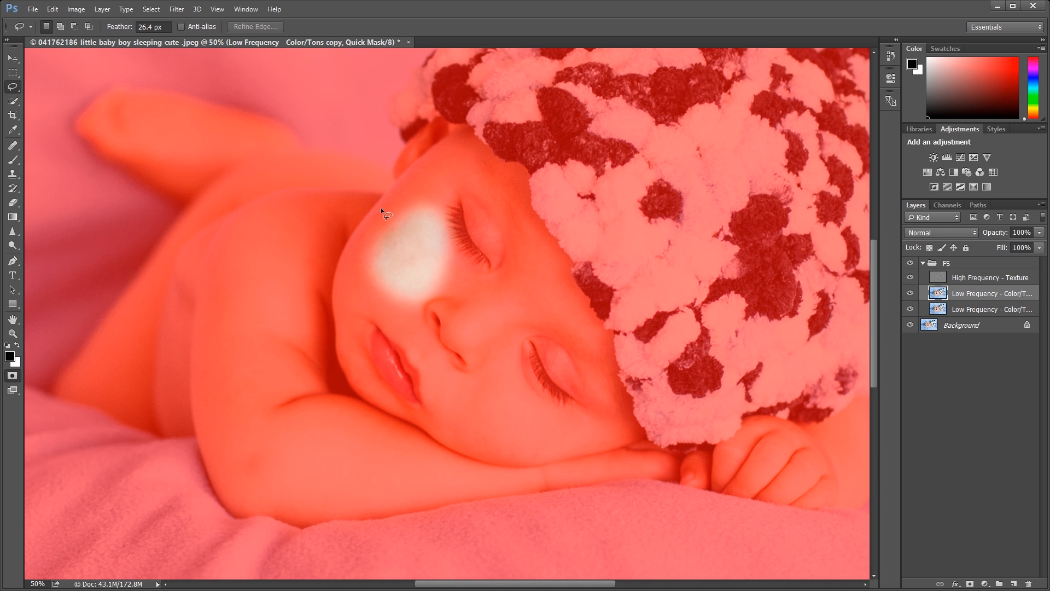
pyautogui.press('q')
# Step: Set the Lasso feather to 33 px, reselect the cheek patch, and check its softness in Quick Mask
pyautogui.moveTo(113, 28); pyautogui.dragTo(149, 29)
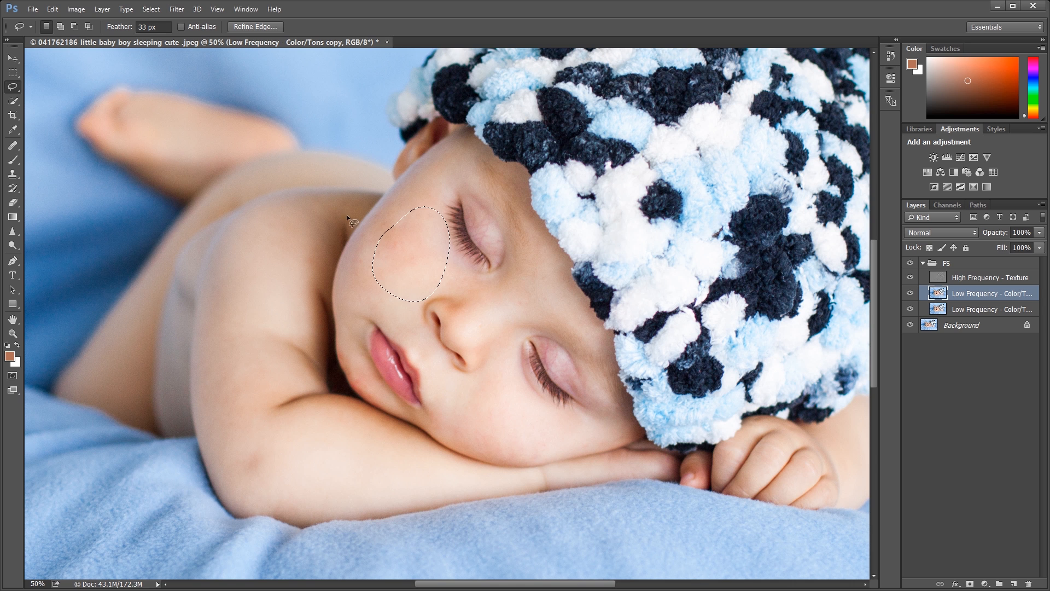
pyautogui.moveTo(381, 213)
pyautogui.mouseDown()
pyautogui.moveTo(424, 235)
pyautogui.moveTo(388, 241)
pyautogui.mouseUp()
pyautogui.press('q')
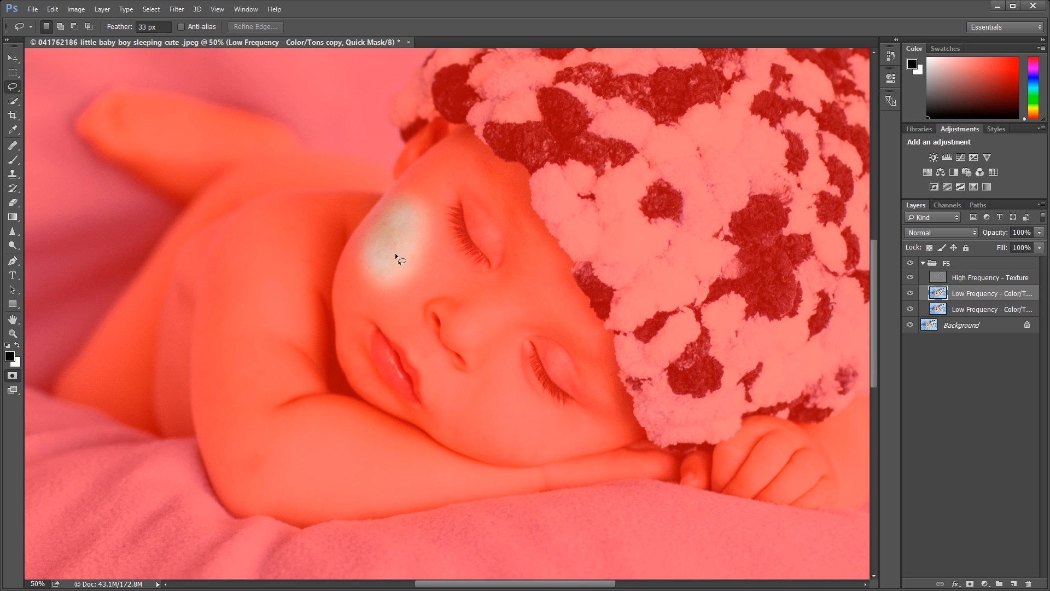
pyautogui.press('q')
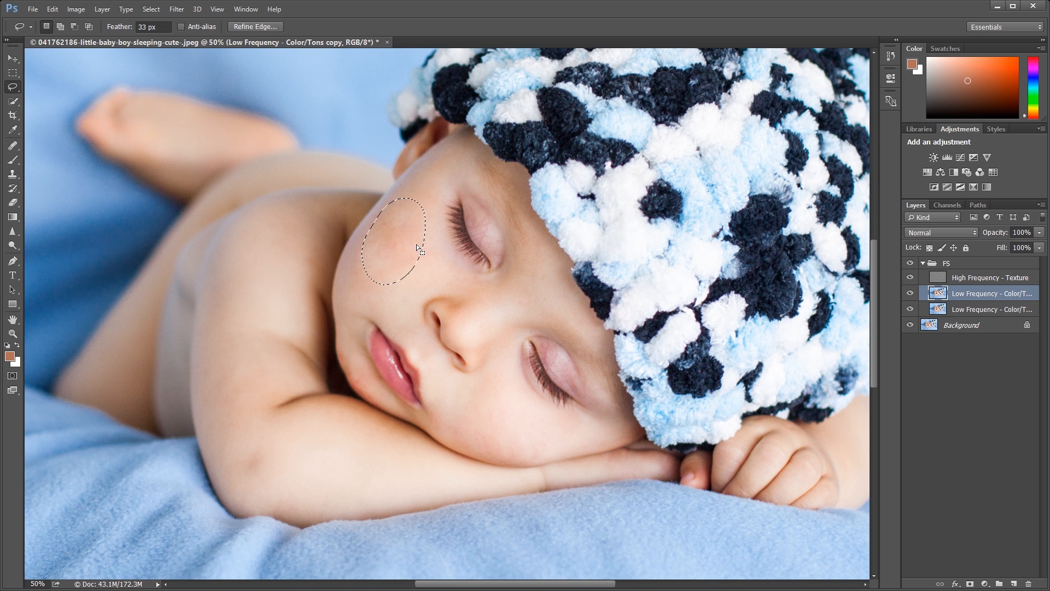
# Step: Replace the selection with a larger lassoed area covering the cheek from beside the upper eye down toward the nose
pyautogui.hotkey('ctrl', 'd')
pyautogui.moveTo(354, 259)
pyautogui.mouseDown()
pyautogui.moveTo(369, 293)
pyautogui.moveTo(394, 298)
pyautogui.mouseUp()
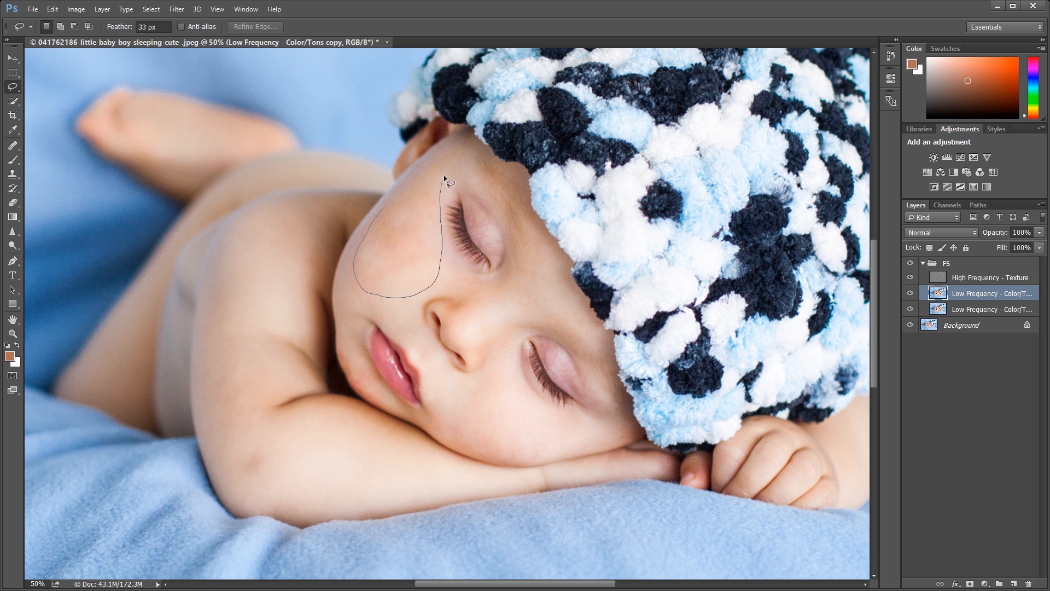
pyautogui.moveTo(381, 206); pyautogui.dragTo(382, 208)
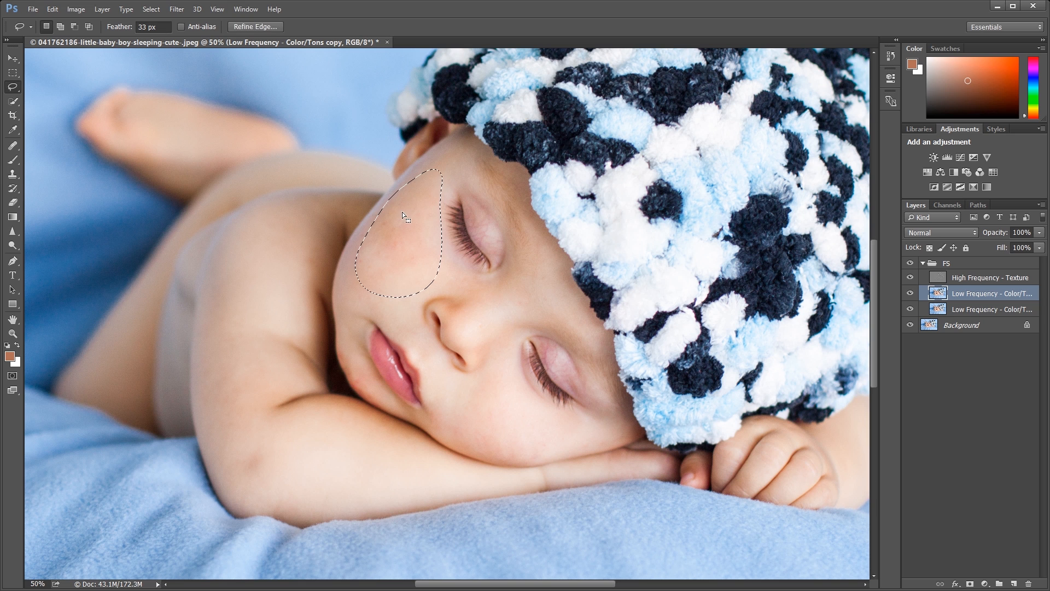
# Step: Apply a Gaussian Blur to the selected cheek area and clear the selection
pyautogui.click(177, 9)
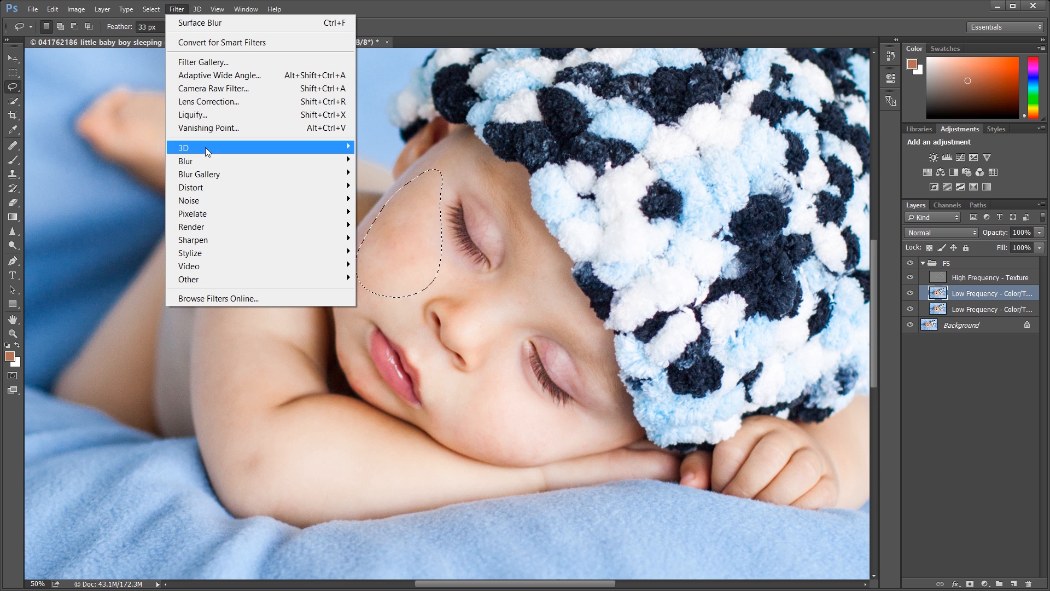
pyautogui.moveTo(212, 160)
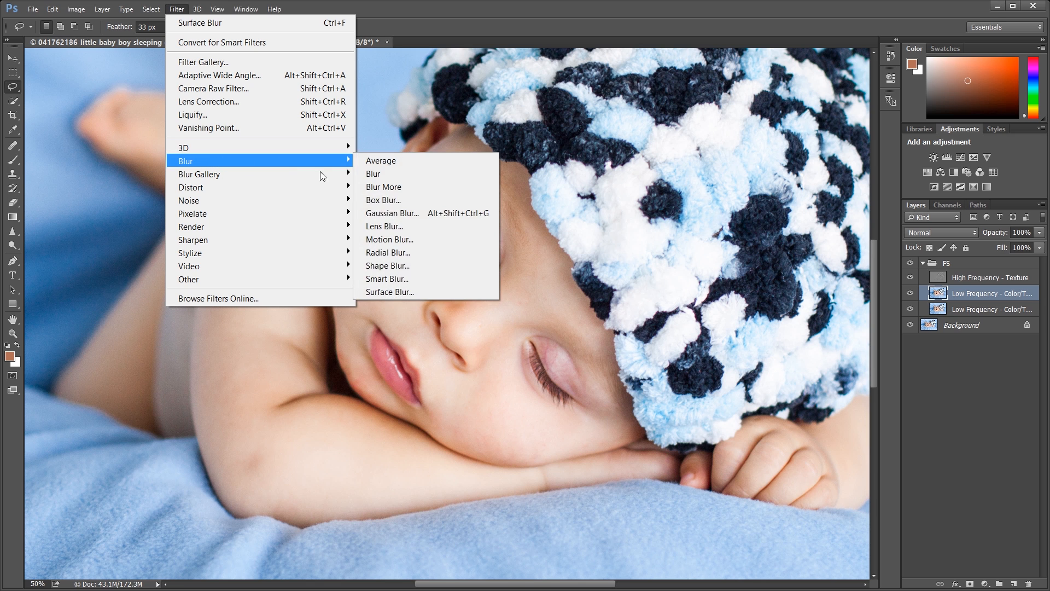
pyautogui.click(390, 218)
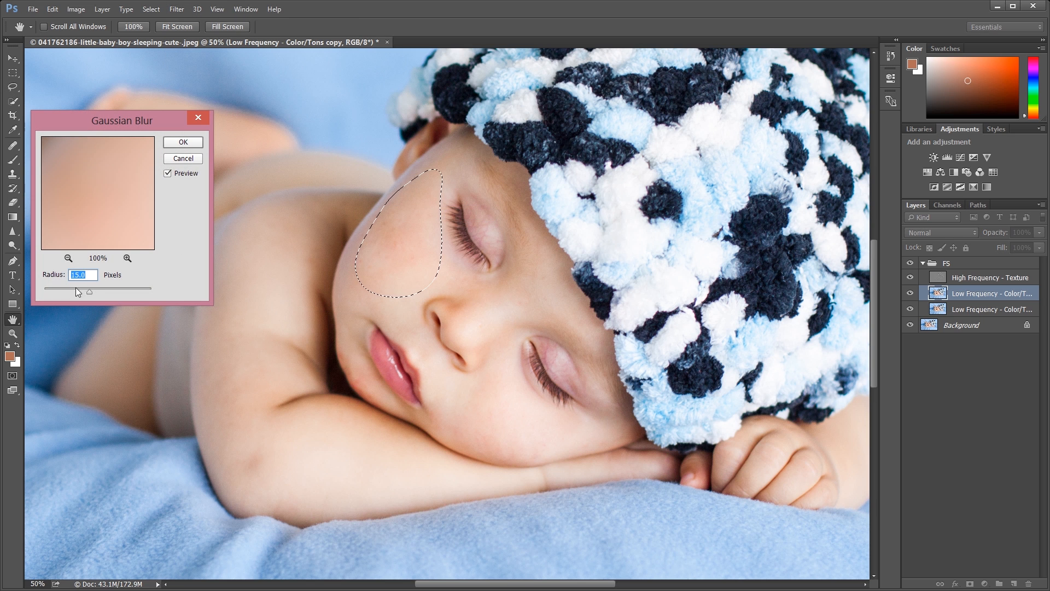
pyautogui.moveTo(88, 287); pyautogui.dragTo(89, 290)
pyautogui.moveTo(97, 281); pyautogui.dragTo(98, 282)
pyautogui.click(184, 143)
pyautogui.hotkey('ctrl', 'd')
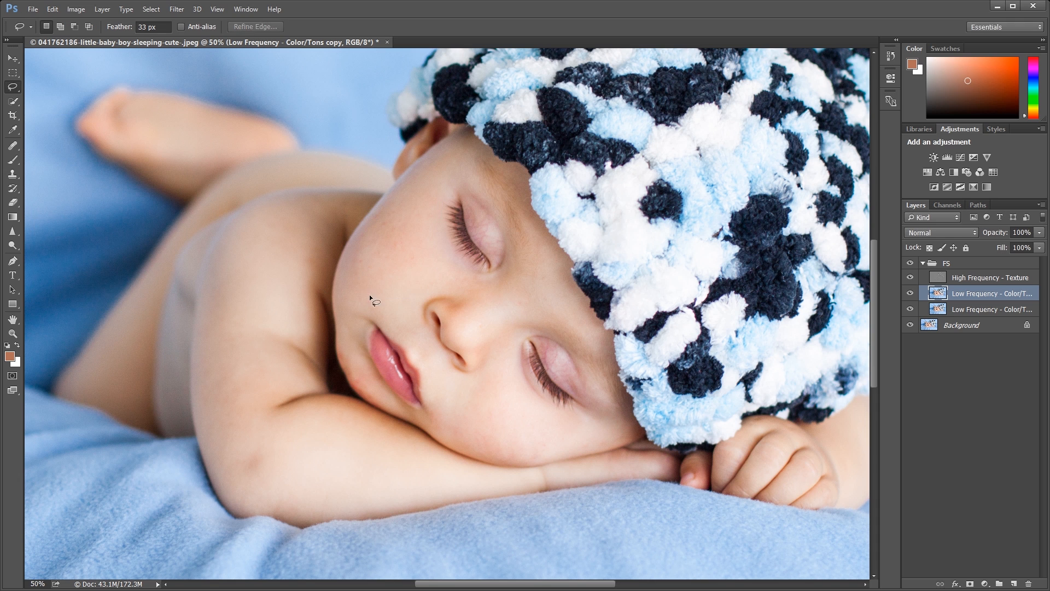
# Step: Toggle the Low Frequency copy's visibility to compare the cheek with and without the blur, including close up at 100%
pyautogui.click(910, 296)
pyautogui.click(910, 296)
pyautogui.click(907, 295)
pyautogui.click(905, 295)
pyautogui.click(904, 294)
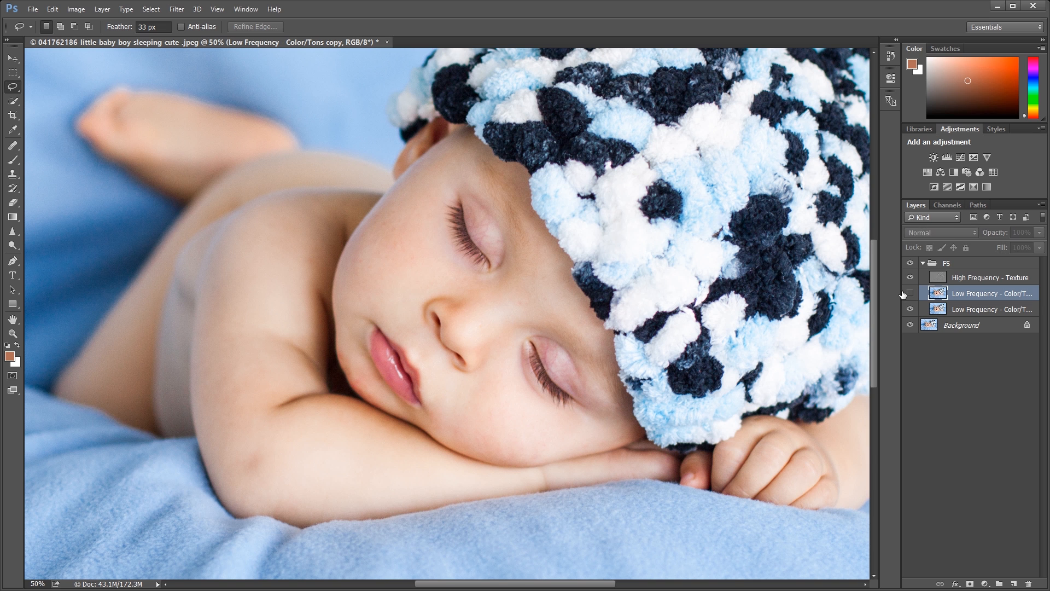
pyautogui.click(904, 295)
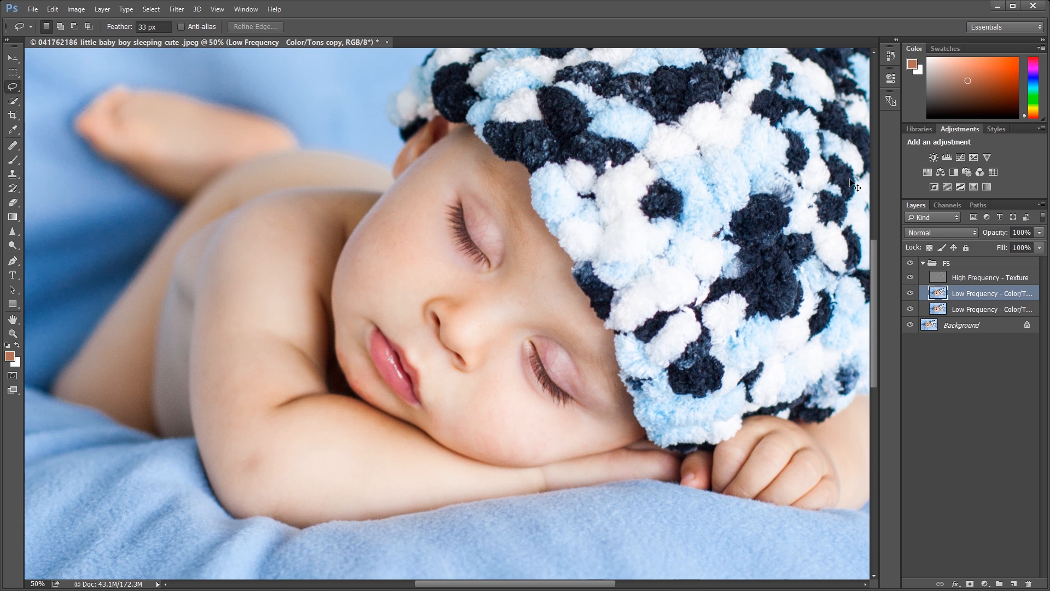
pyautogui.hotkey('ctrl', '+')
pyautogui.hotkey('ctrl', '+')
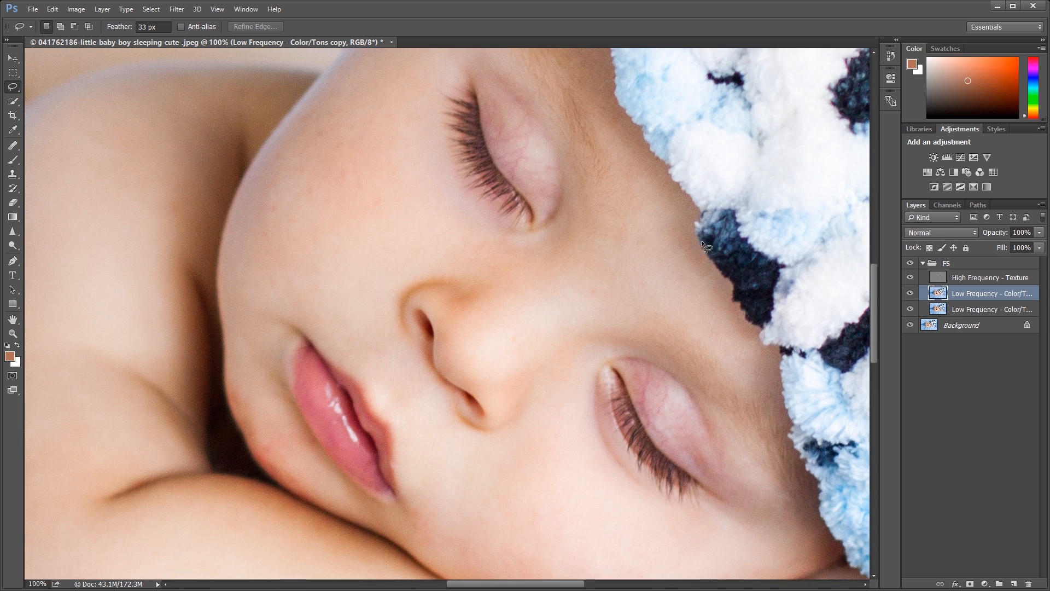
pyautogui.click(912, 294)
pyautogui.click(912, 295)
pyautogui.click(913, 296)
pyautogui.click(912, 296)
pyautogui.click(912, 295)
pyautogui.click(913, 297)
pyautogui.hotkey('ctrl', '-')
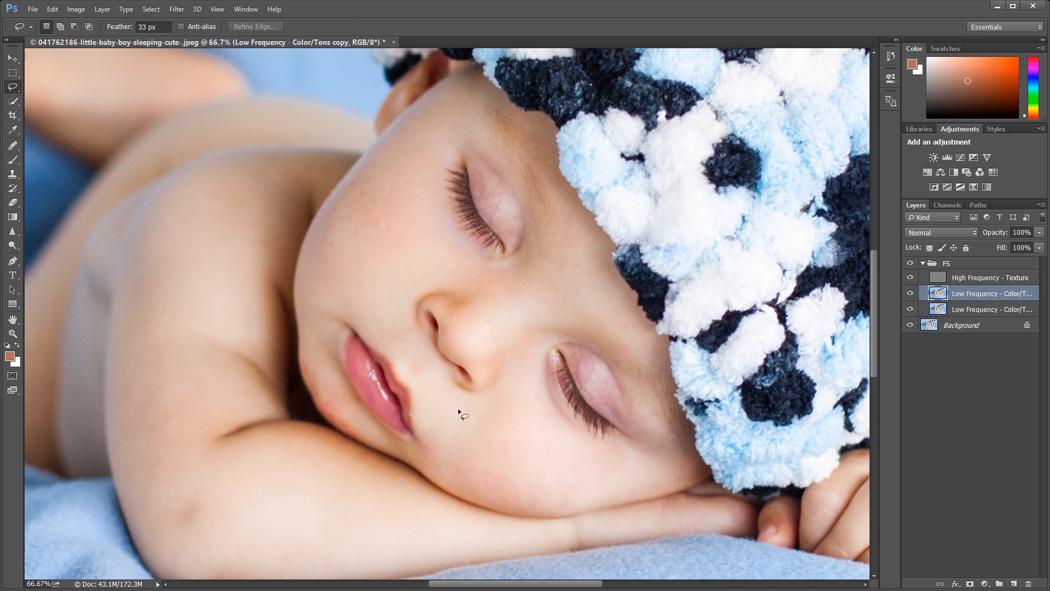
# Step: Outline the lower cheek, the forehead between the eyes and the upper arm in turn with the Lasso
pyautogui.moveTo(468, 409); pyautogui.dragTo(451, 467)
pyautogui.moveTo(496, 389); pyautogui.dragTo(469, 409)
pyautogui.moveTo(557, 257)
pyautogui.mouseDown()
pyautogui.moveTo(529, 295)
pyautogui.moveTo(544, 309)
pyautogui.moveTo(615, 311)
pyautogui.mouseUp()
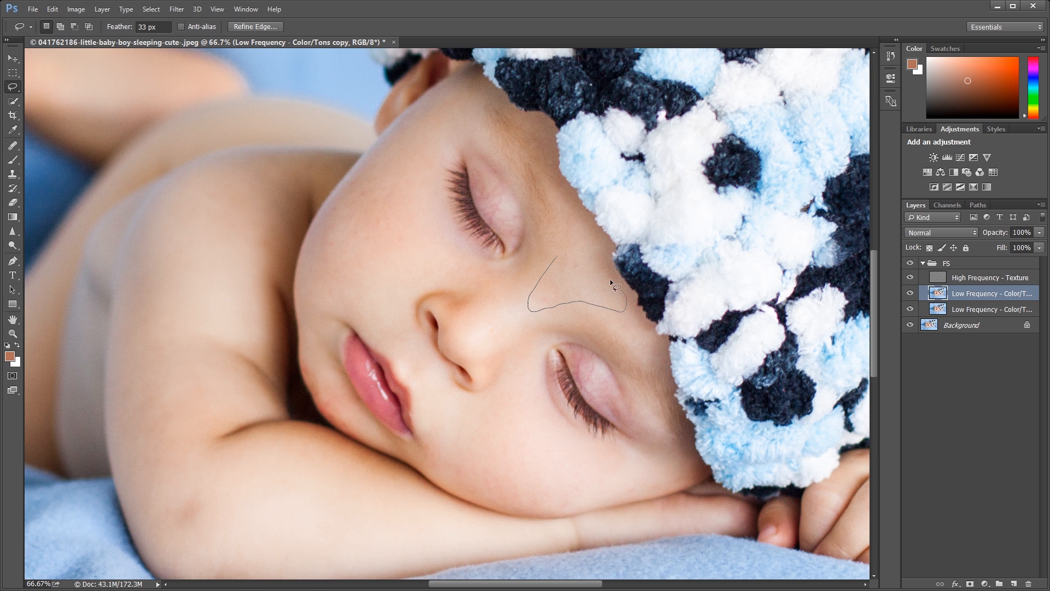
pyautogui.moveTo(553, 243); pyautogui.dragTo(553, 243)
pyautogui.moveTo(170, 191)
pyautogui.mouseDown()
pyautogui.moveTo(158, 286)
pyautogui.moveTo(176, 323)
pyautogui.moveTo(213, 330)
pyautogui.mouseUp()
pyautogui.moveTo(269, 169)
pyautogui.mouseDown()
pyautogui.moveTo(238, 166)
pyautogui.moveTo(179, 183)
pyautogui.mouseUp()
pyautogui.moveTo(194, 213); pyautogui.dragTo(176, 221)
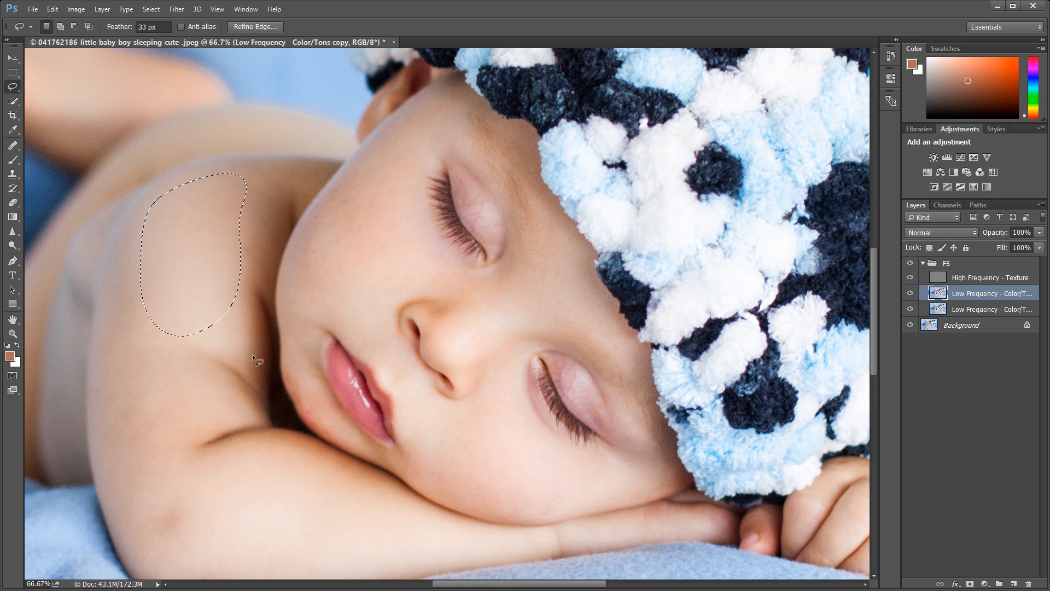
# Step: Lasso a patch on the forearm near the elbow and clear the selection
pyautogui.click(147, 369)
pyautogui.moveTo(185, 352); pyautogui.dragTo(152, 311)
pyautogui.moveTo(113, 349)
pyautogui.mouseDown()
pyautogui.moveTo(114, 391)
pyautogui.moveTo(155, 457)
pyautogui.moveTo(135, 312)
pyautogui.mouseUp()
pyautogui.scroll(-5, 171, 308)
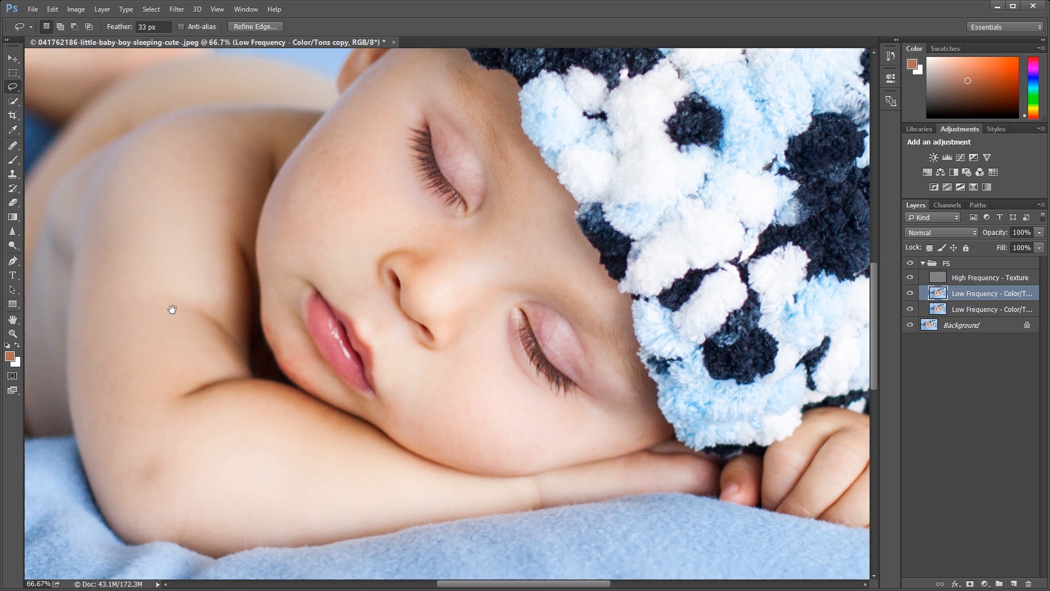
pyautogui.moveTo(116, 310); pyautogui.dragTo(113, 344)
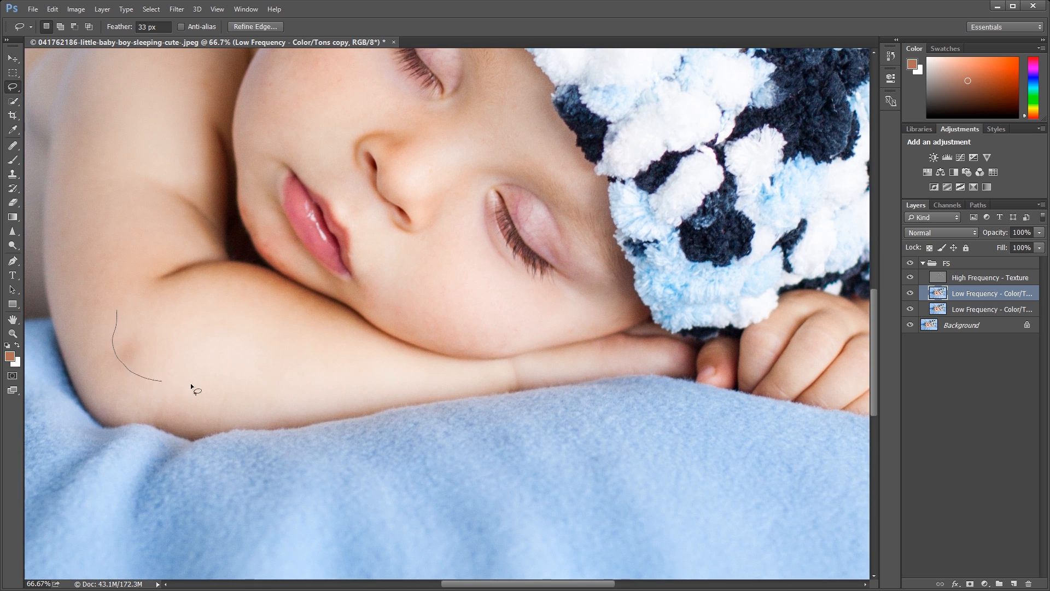
pyautogui.moveTo(253, 300)
pyautogui.mouseDown()
pyautogui.moveTo(141, 304)
pyautogui.moveTo(139, 320)
pyautogui.mouseUp()
pyautogui.hotkey('ctrl', 'd')
pyautogui.hotkey('ctrl', 'z')
pyautogui.hotkey('ctrl', '-')
pyautogui.hotkey('ctrl', '-')
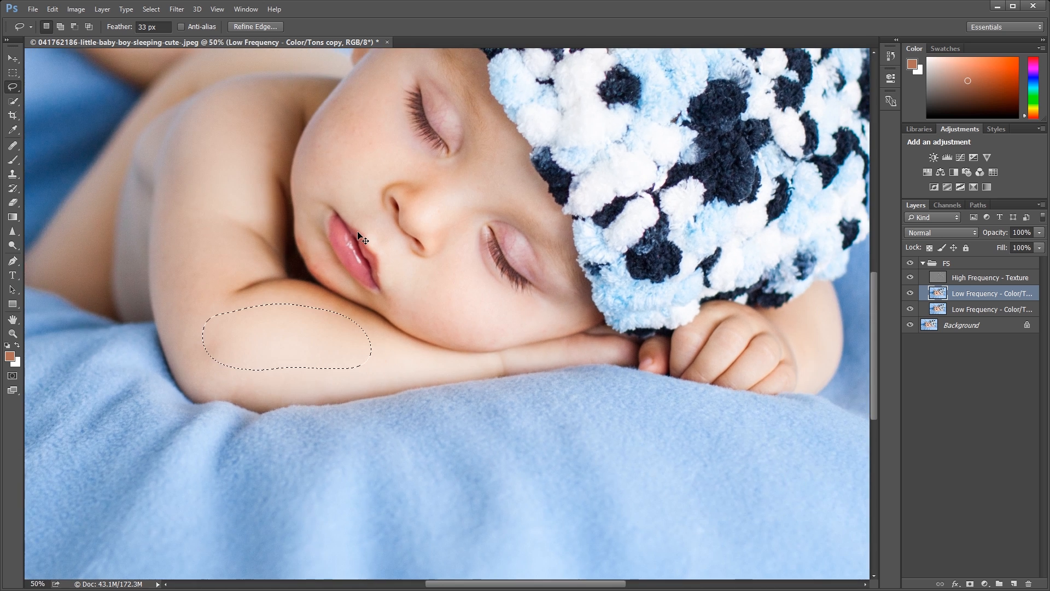
pyautogui.hotkey('ctrl', 'd')
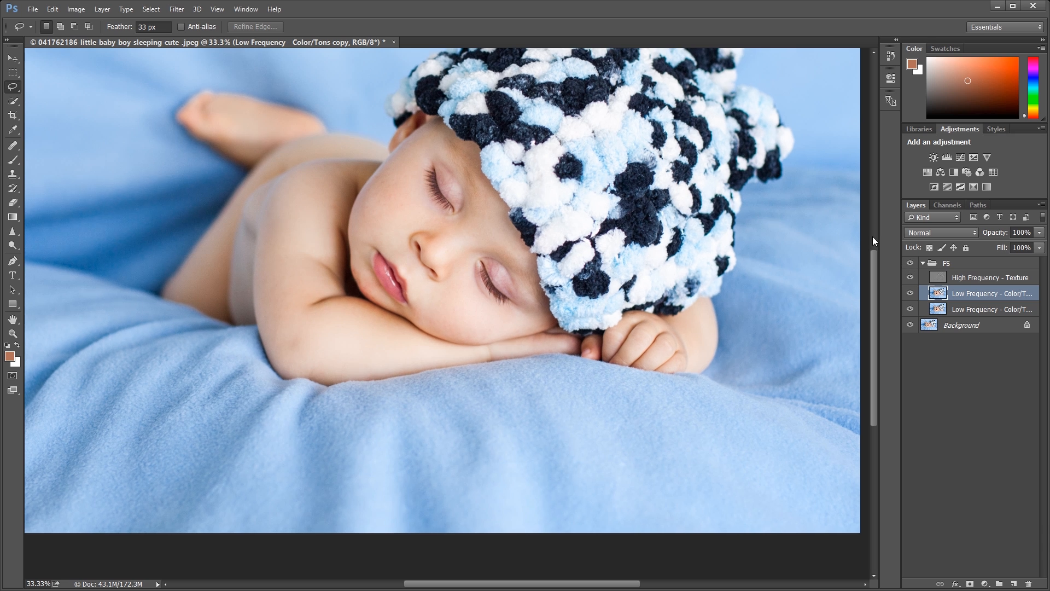
# Step: Examine the skin around the mouth, nose, cheek and upper eye at up to 200% for remaining blemishes
pyautogui.hotkey('ctrl', '+')
pyautogui.hotkey('ctrl', '+')
pyautogui.hotkey('ctrl', '+')
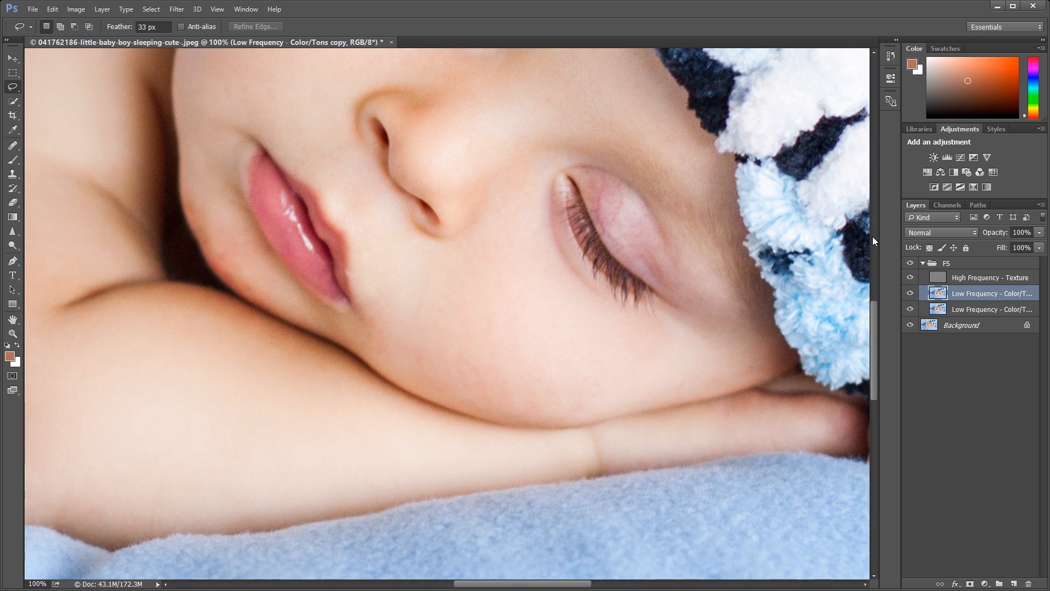
pyautogui.hotkey('ctrl', '+')
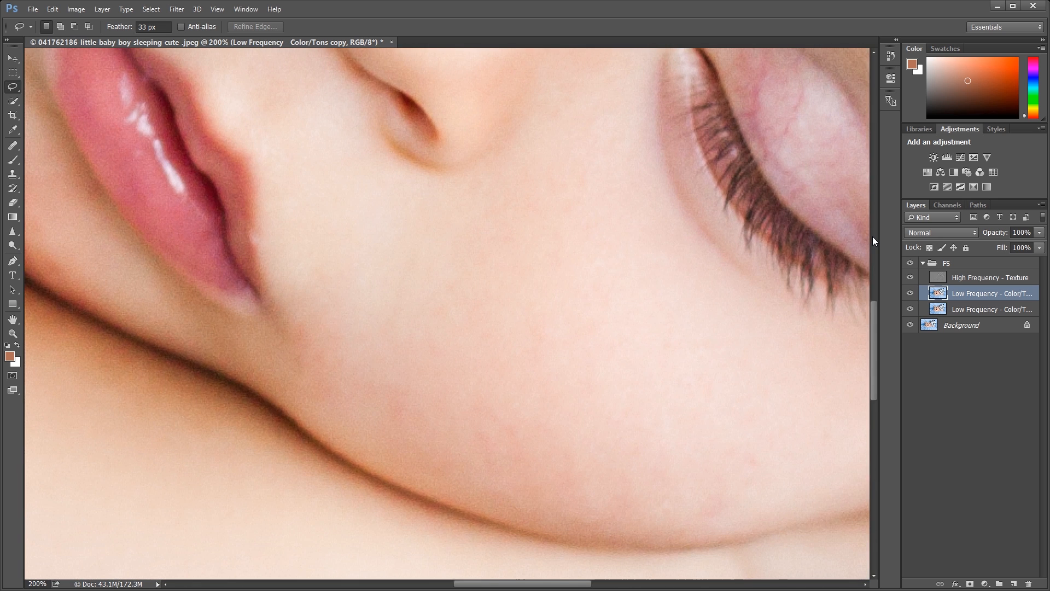
pyautogui.moveTo(464, 93); pyautogui.dragTo(456, 172)
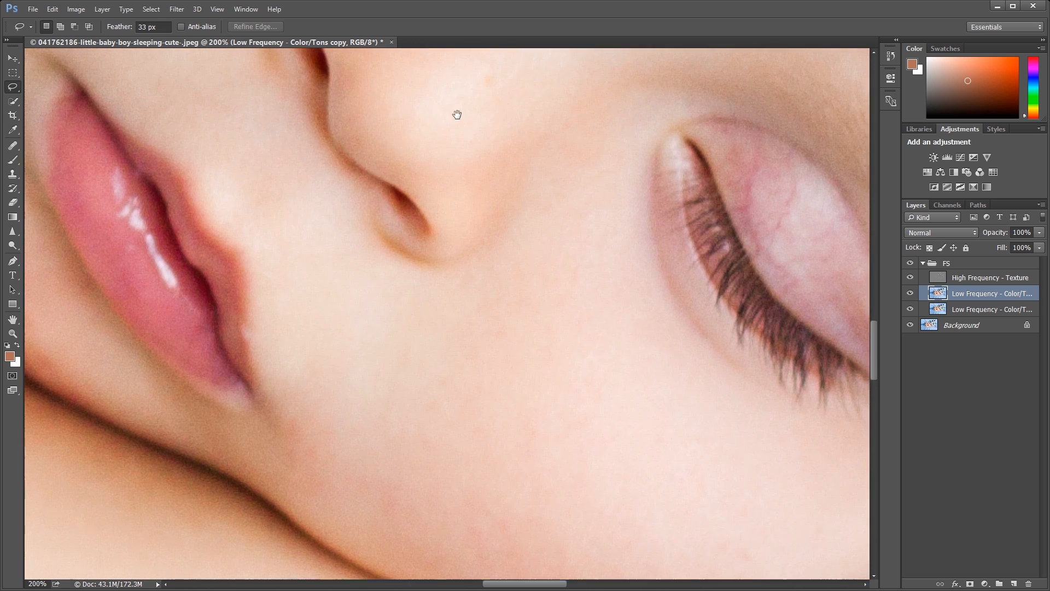
pyautogui.moveTo(457, 115); pyautogui.dragTo(441, 251)
pyautogui.moveTo(441, 136); pyautogui.dragTo(426, 278)
pyautogui.hotkey('ctrl', '-')
pyautogui.hotkey('ctrl', '-')
pyautogui.hotkey('ctrl', '-')
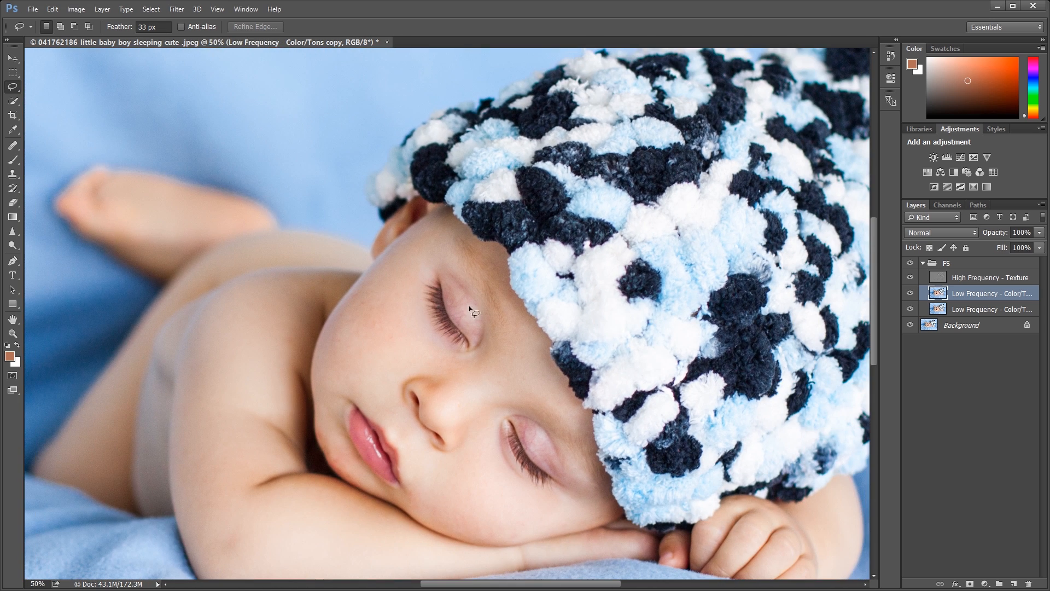
pyautogui.hotkey('ctrl', '+')
pyautogui.hotkey('ctrl', '+')
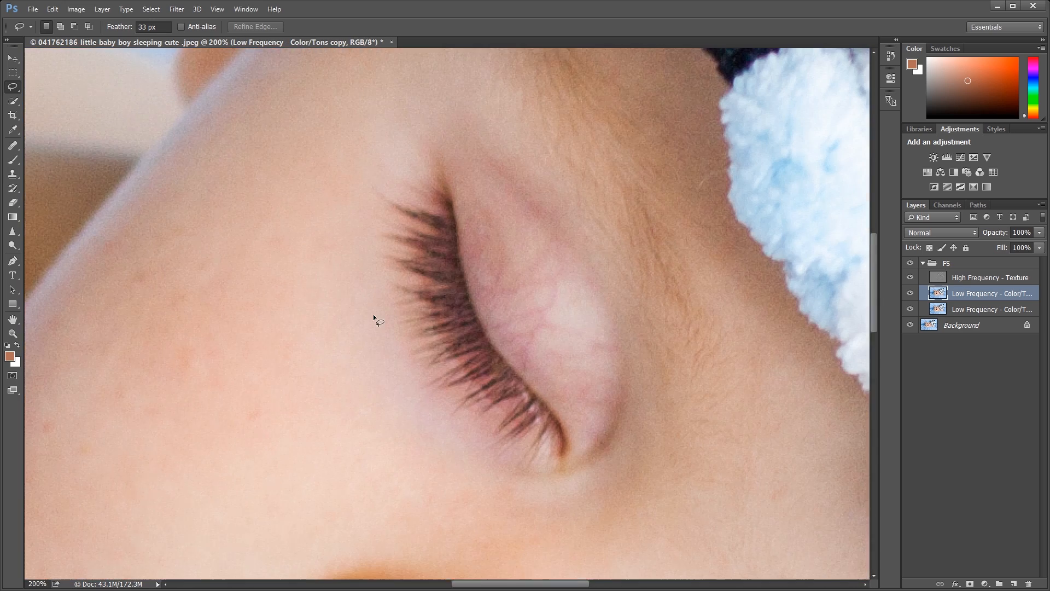
pyautogui.hotkey('ctrl', '-')
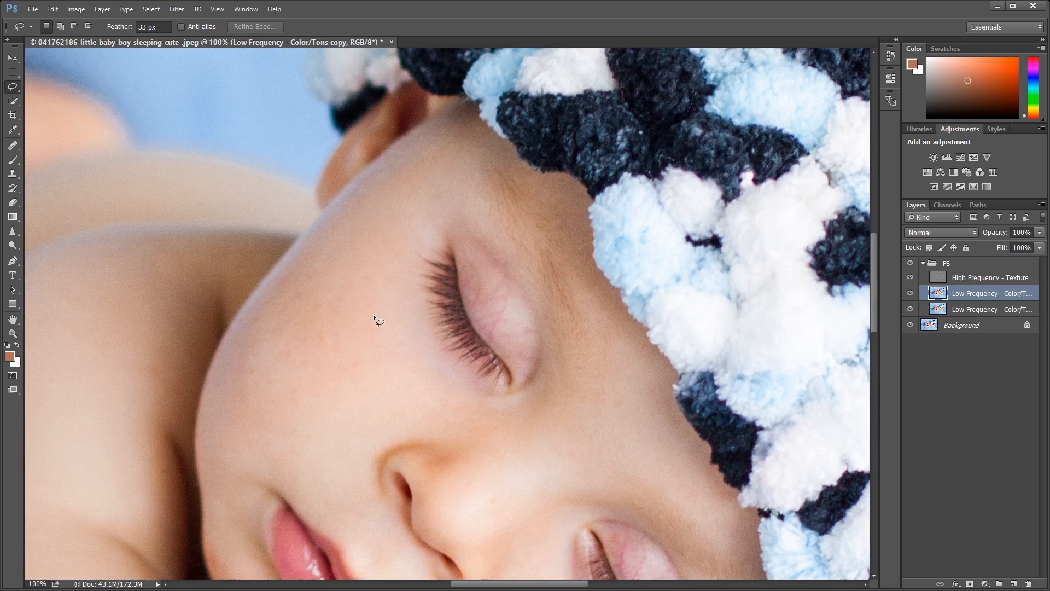
# Step: On the High Frequency - Texture layer, set up the Clone Stamp with an 82 px brush at 0% hardness
pyautogui.click(935, 281)
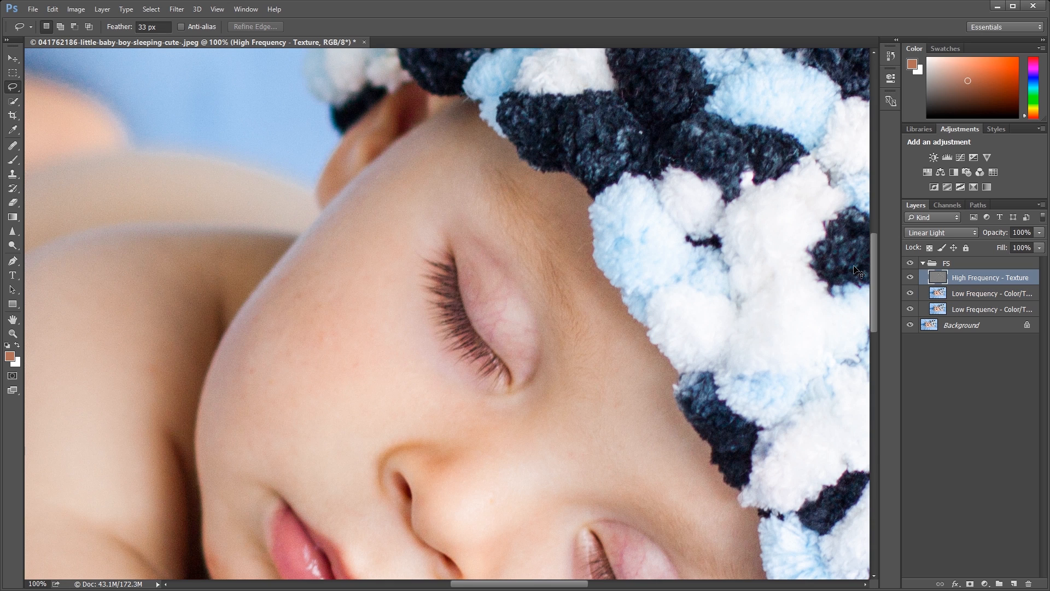
pyautogui.hotkey('ctrl', '+')
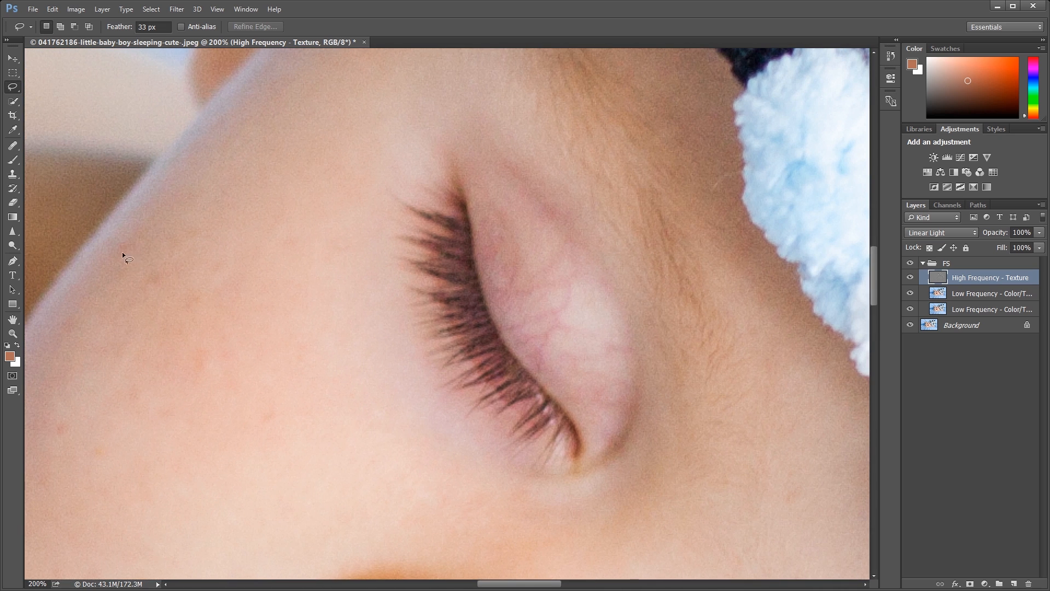
pyautogui.click(12, 174)
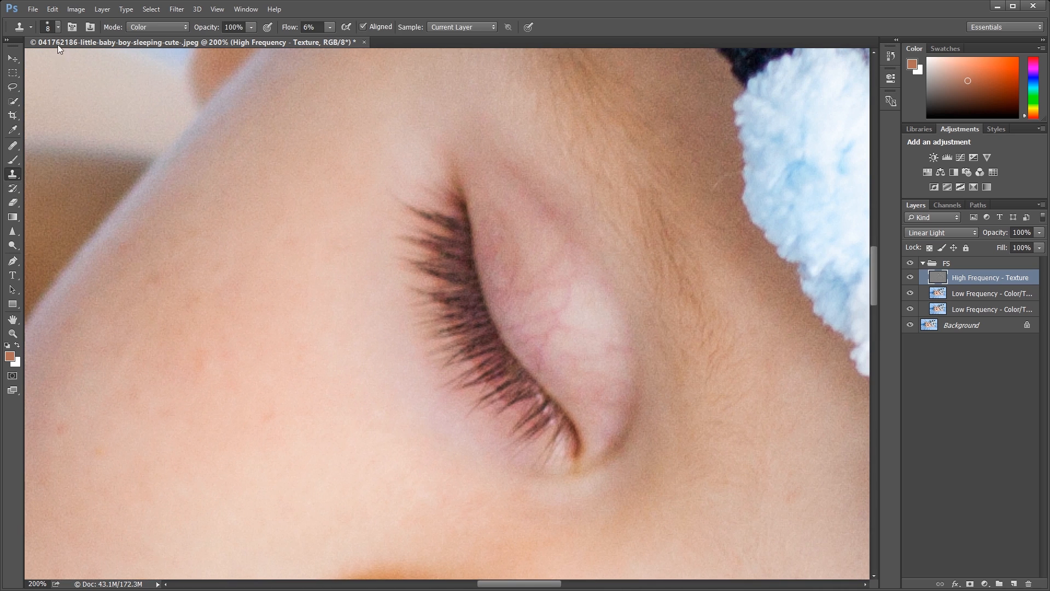
pyautogui.click(56, 27)
pyautogui.click(26, 135)
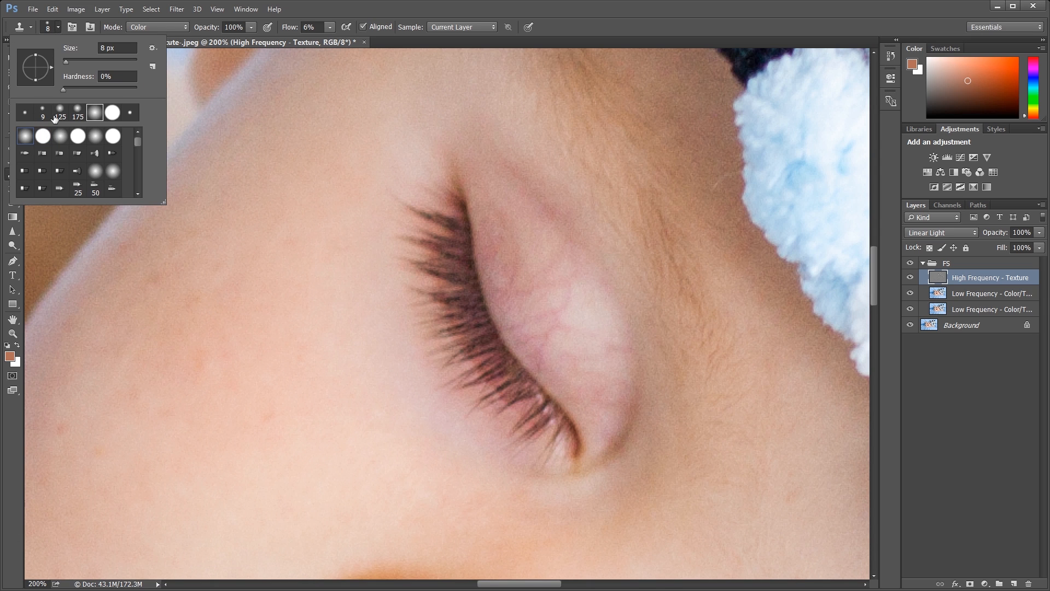
pyautogui.click(81, 60)
pyautogui.moveTo(139, 137); pyautogui.dragTo(136, 190)
pyautogui.scroll(2, 142, 127)
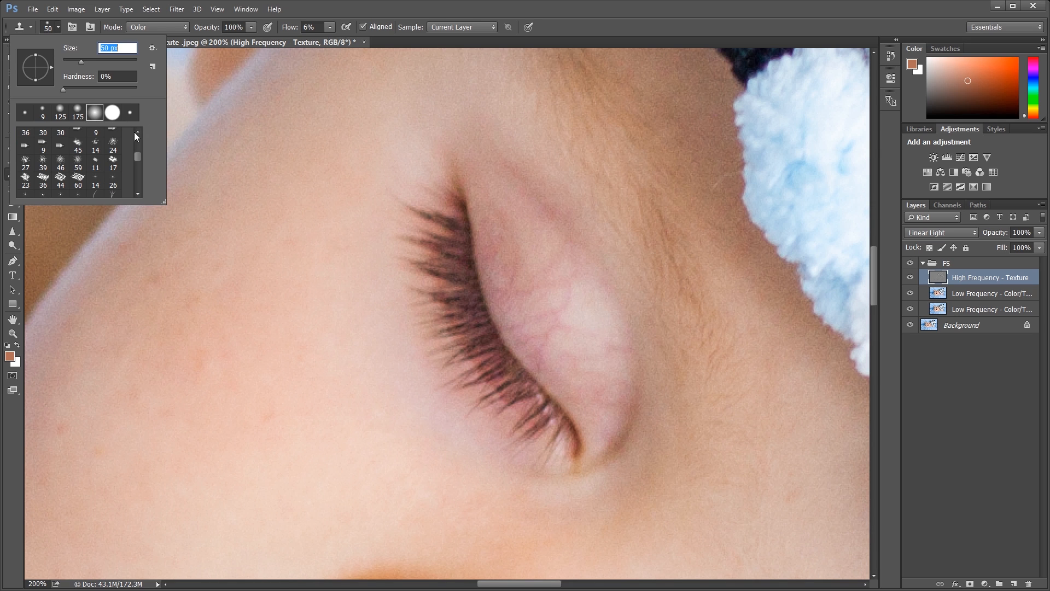
pyautogui.moveTo(140, 155); pyautogui.dragTo(138, 133)
pyautogui.click(102, 62)
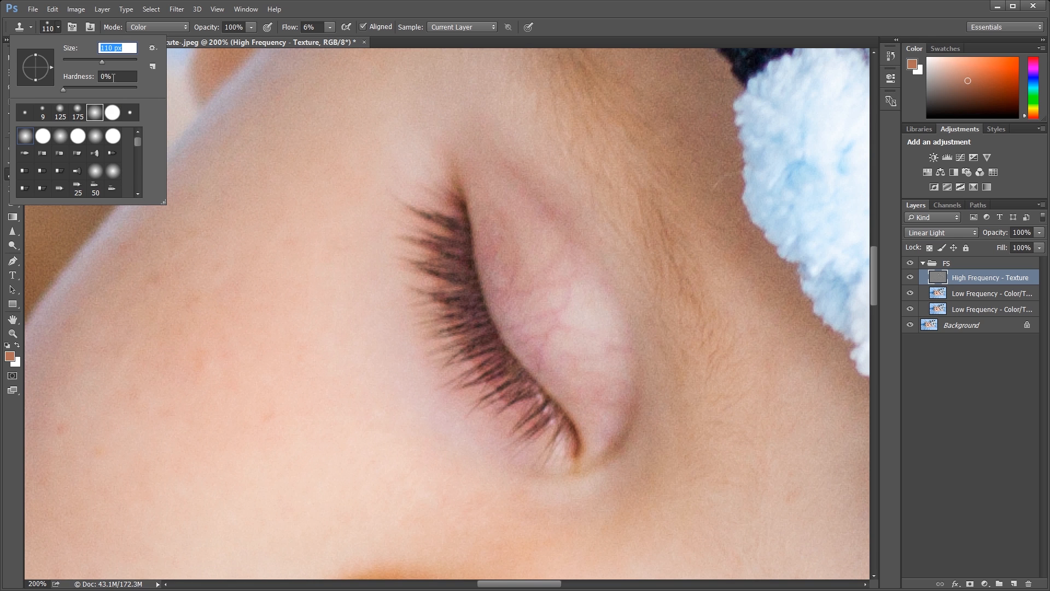
pyautogui.click(93, 61)
pyautogui.click(58, 25)
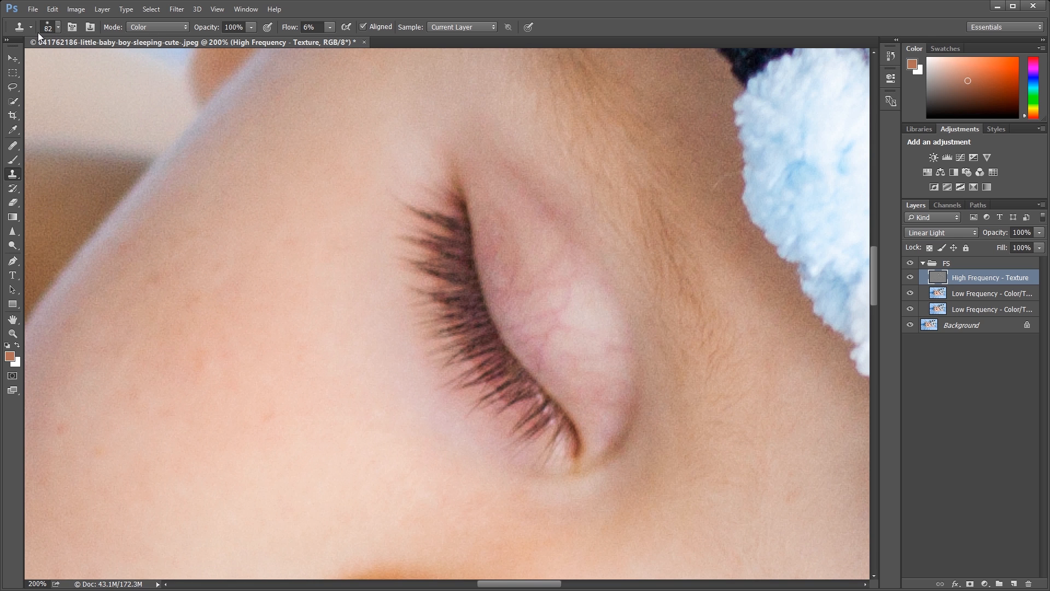
# Step: Reduce the Clone Stamp brush to 50 px and raise its flow to 100% while testing it on the cheek
pyautogui.hotkey('ctrl', '-')
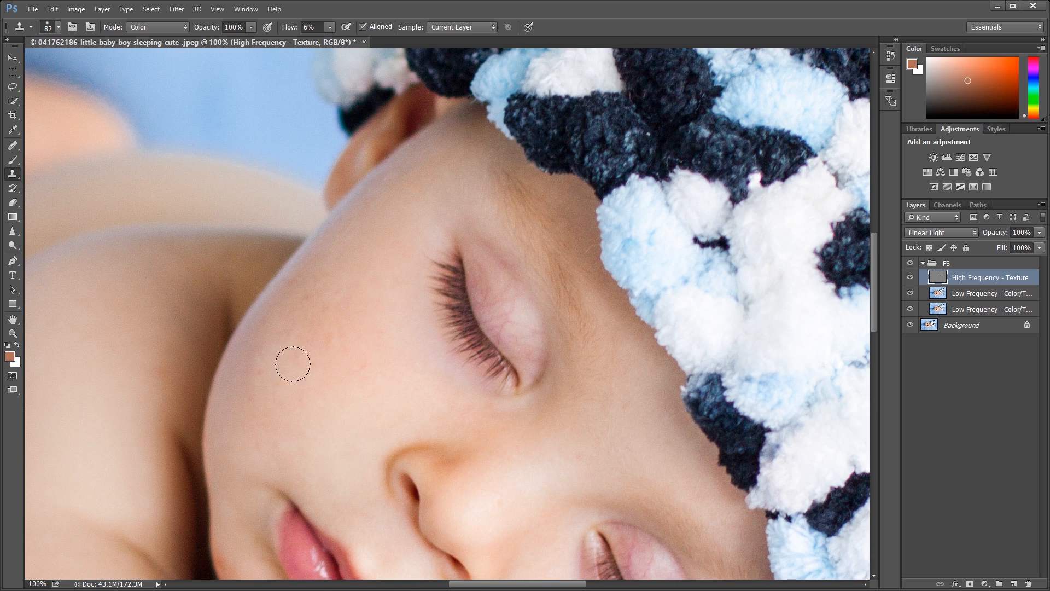
pyautogui.press('[')
pyautogui.press('[')
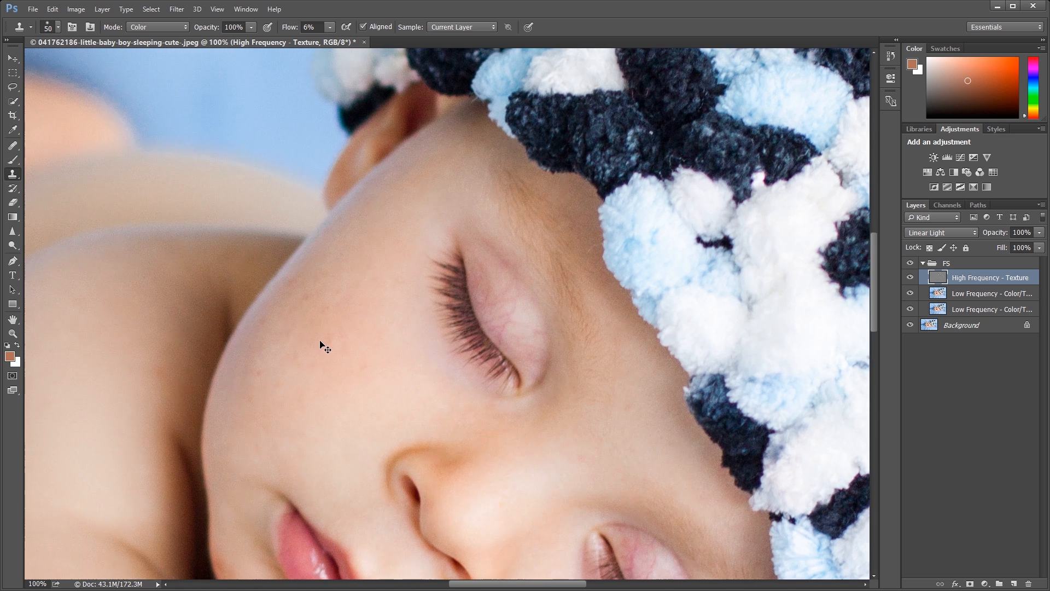
pyautogui.hotkey('ctrl', '+')
pyautogui.press('[')
pyautogui.keyDown('alt'); pyautogui.click(218, 403); pyautogui.keyUp('alt')
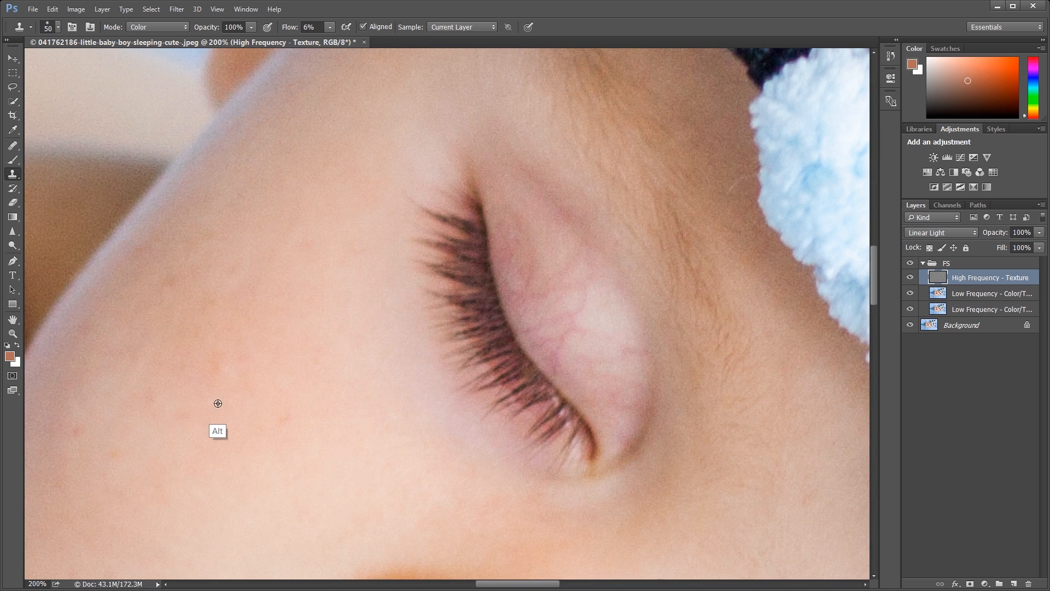
pyautogui.keyDown('alt'); pyautogui.click(246, 348); pyautogui.keyUp('alt')
pyautogui.moveTo(234, 357); pyautogui.dragTo(228, 353)
pyautogui.moveTo(289, 26); pyautogui.dragTo(350, 37)
# Step: Sample clean skin texture nearby and clone it over the small spots on the cheek beside the upper eye
pyautogui.keyDown('alt'); pyautogui.click(266, 375); pyautogui.keyUp('alt')
pyautogui.click(233, 361)
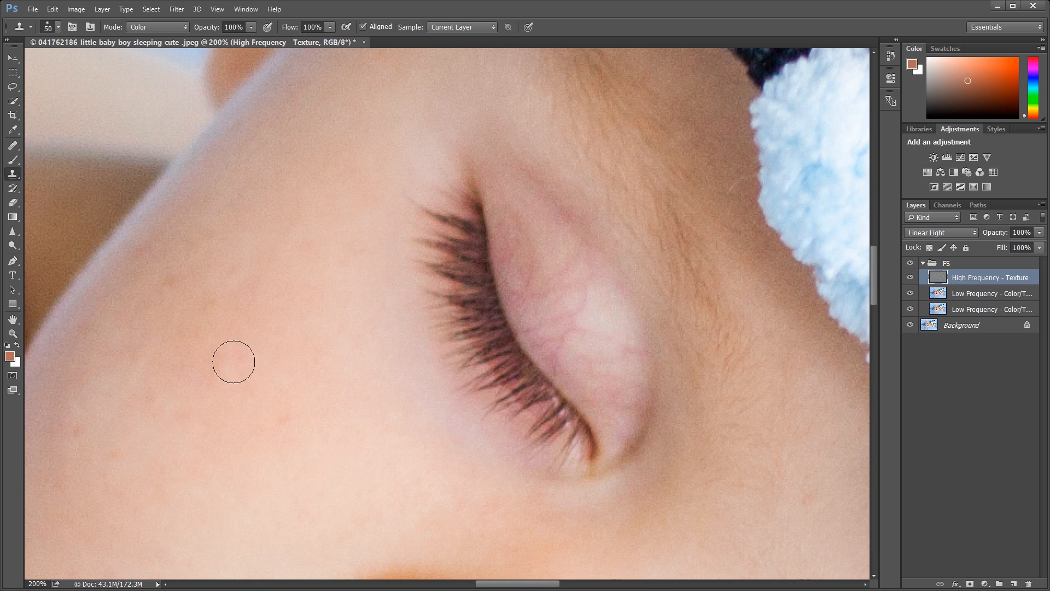
pyautogui.keyDown('alt'); pyautogui.click(279, 375); pyautogui.keyUp('alt')
pyautogui.click(289, 401)
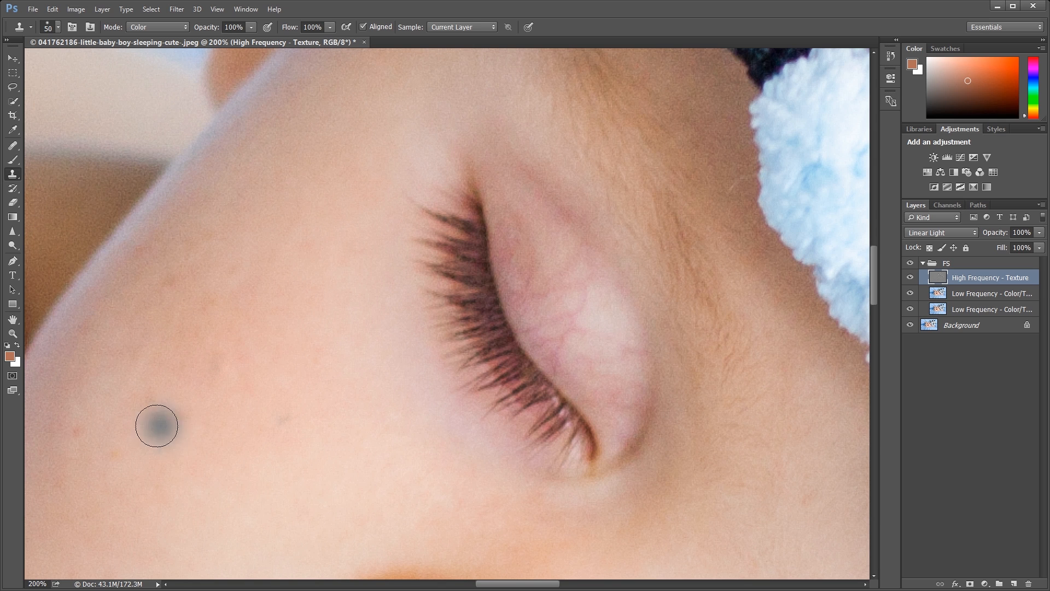
# Step: Reduce the clone brush to 40 px and clone sampled texture over the red spot near the cheek's outer edge
pyautogui.moveTo(179, 458); pyautogui.dragTo(265, 436)
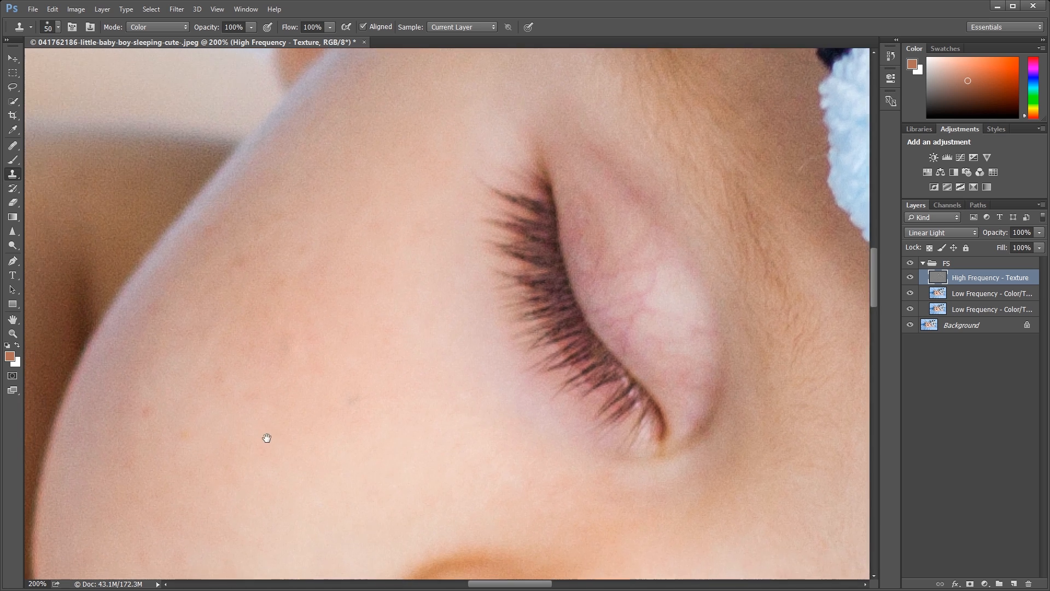
pyautogui.press('[')
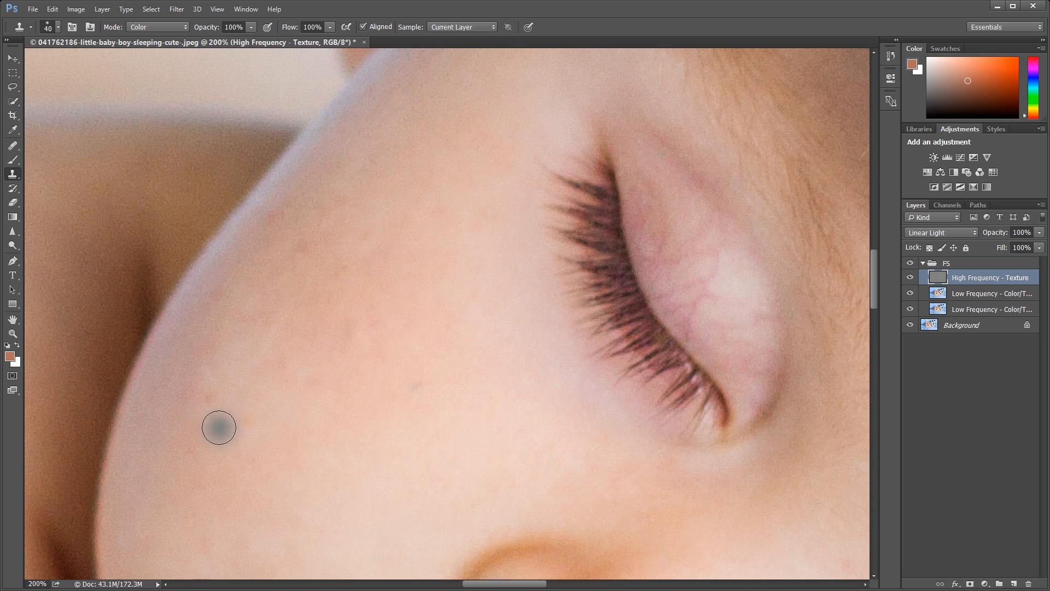
pyautogui.keyDown('alt'); pyautogui.click(230, 422); pyautogui.keyUp('alt')
pyautogui.press('[')
pyautogui.click(213, 405)
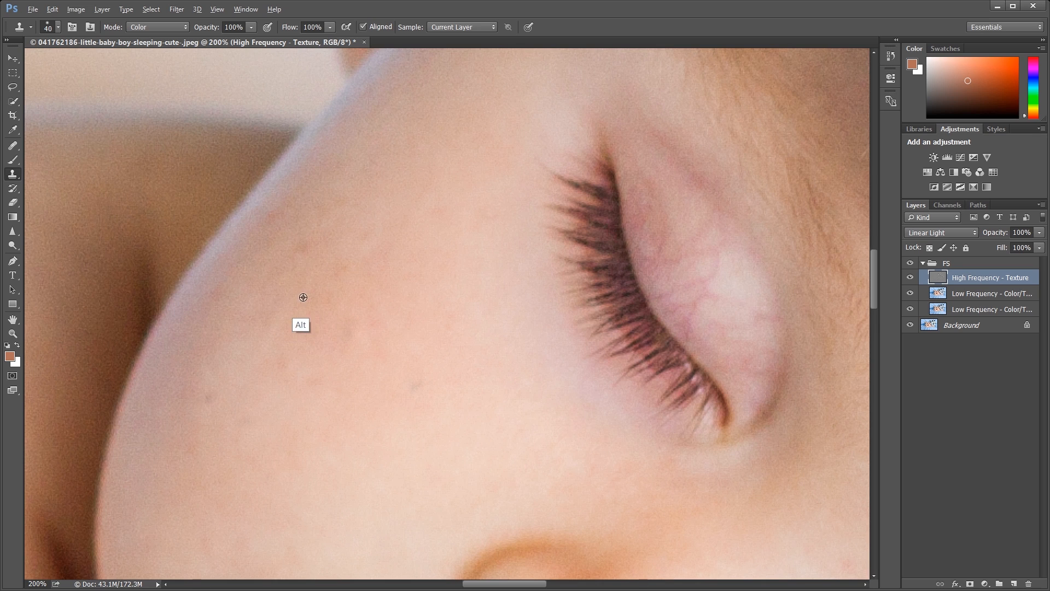
# Step: Sample clean texture with the 40 px Clone Stamp and clone over spots on the upper cheek and along the chin beside the mouth
pyautogui.keyDown('alt'); pyautogui.click(304, 246); pyautogui.keyUp('alt')
pyautogui.keyDown('alt'); pyautogui.click(347, 244); pyautogui.keyUp('alt')
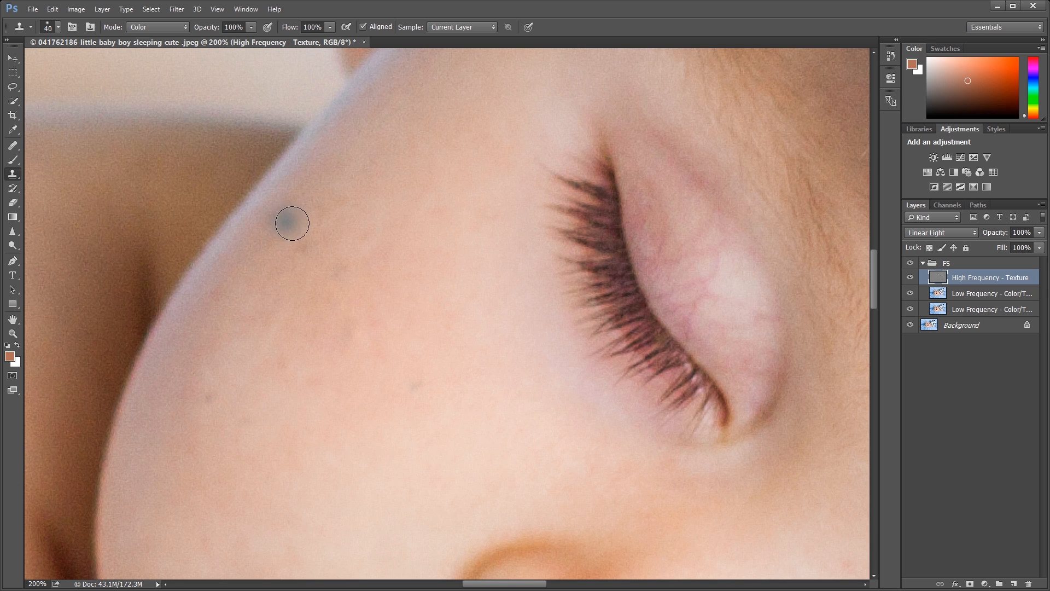
pyautogui.moveTo(258, 383); pyautogui.dragTo(265, 298)
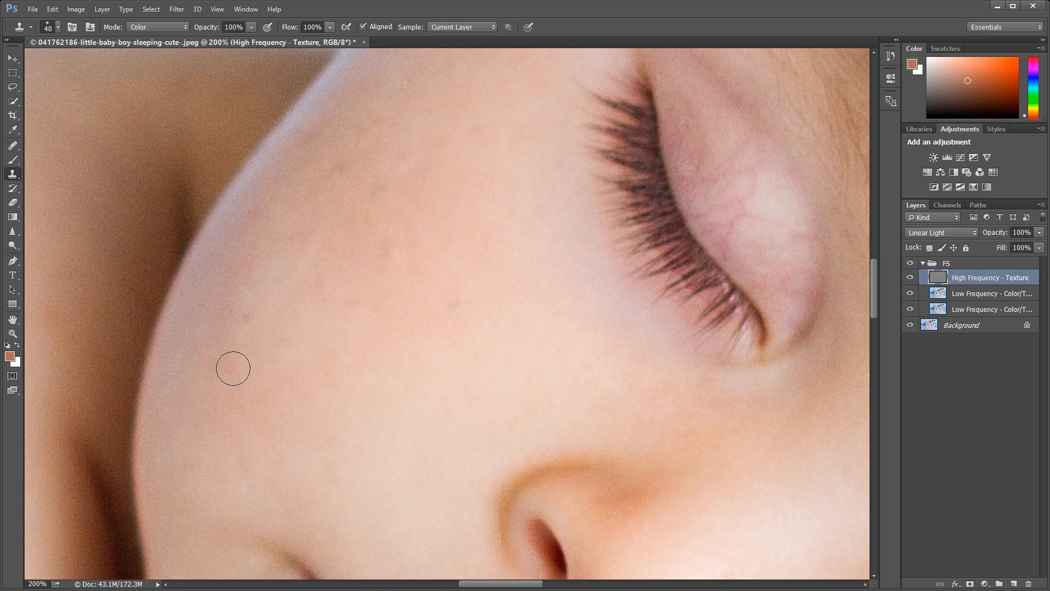
pyautogui.moveTo(241, 380)
pyautogui.mouseDown()
pyautogui.moveTo(263, 297)
pyautogui.moveTo(286, 269)
pyautogui.mouseUp()
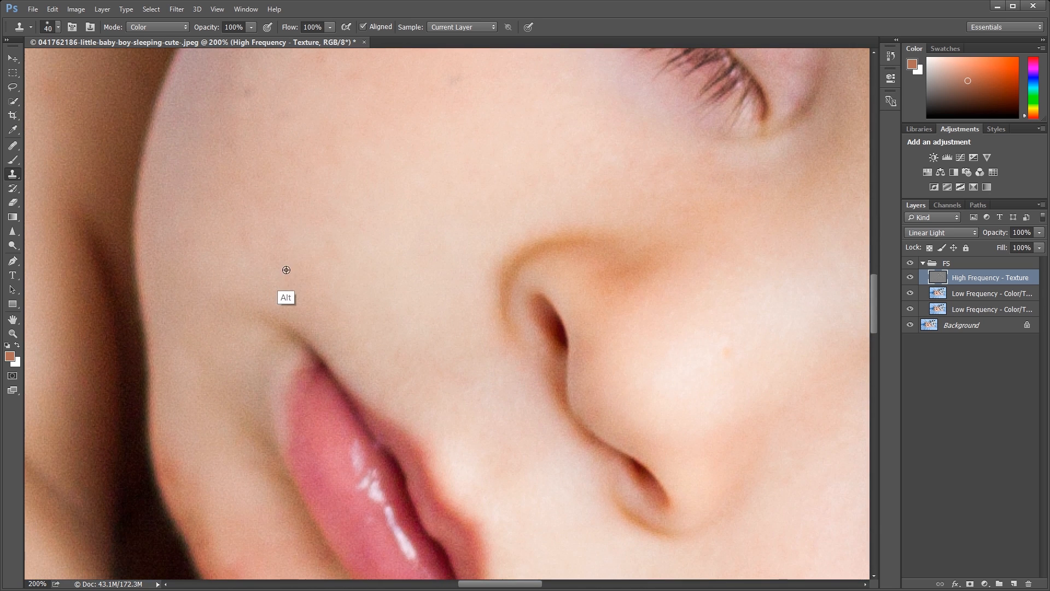
pyautogui.moveTo(206, 364); pyautogui.dragTo(252, 259)
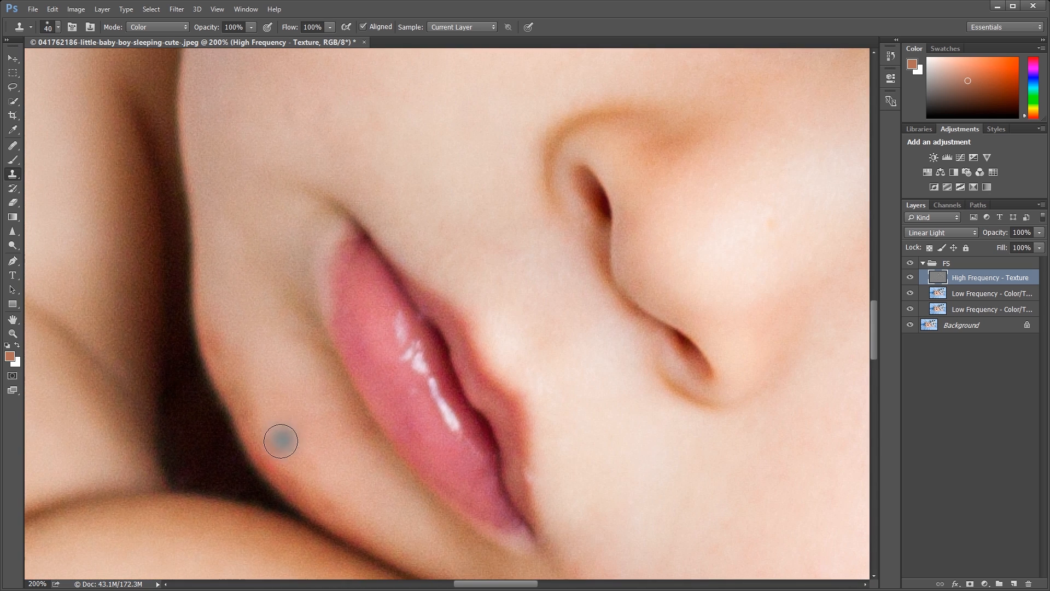
pyautogui.click(316, 455)
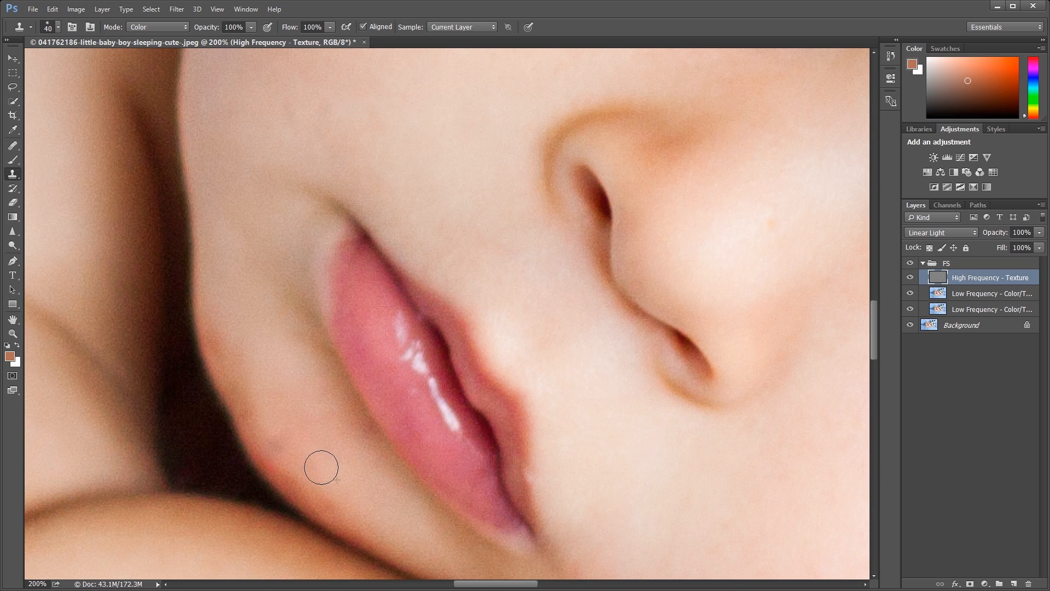
pyautogui.moveTo(338, 483); pyautogui.dragTo(315, 454)
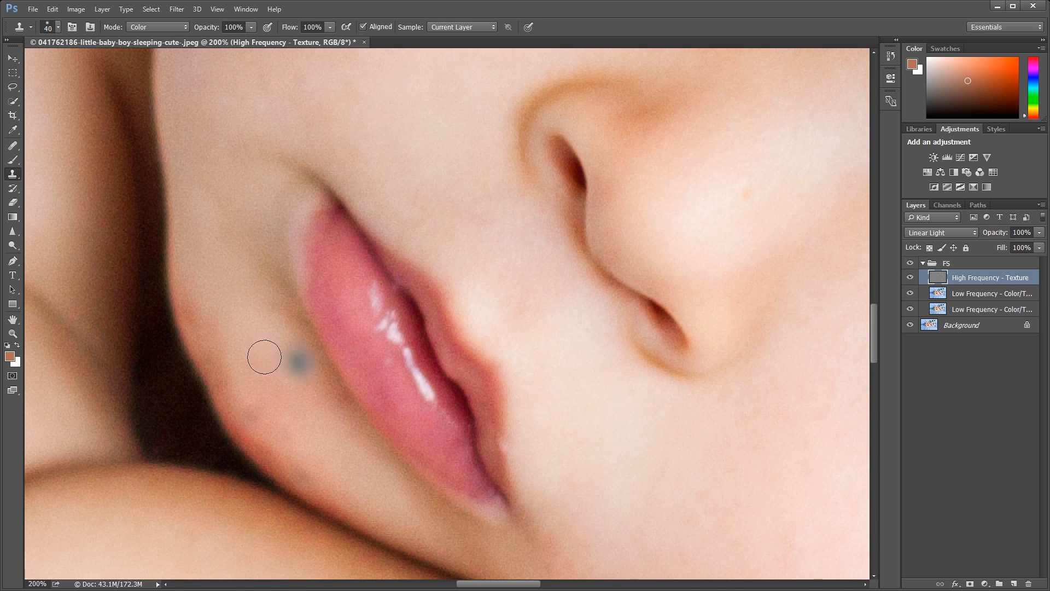
pyautogui.keyDown('alt'); pyautogui.click(199, 314); pyautogui.keyUp('alt')
pyautogui.press('alt')
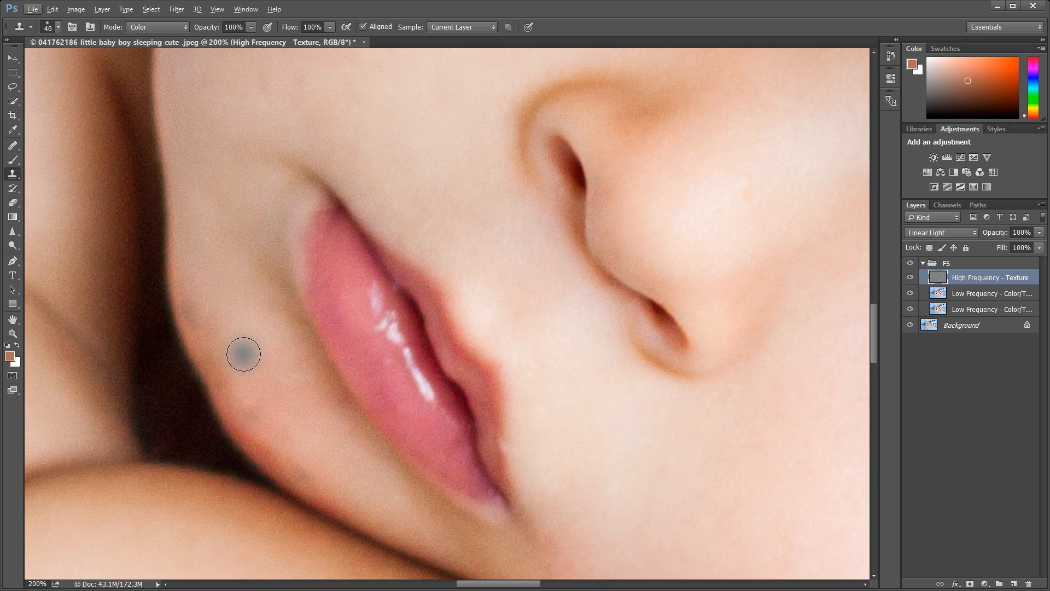
# Step: Switch to the Patch tool and patch the blemishes on the jaw edge beside the mouth with nearby clean skin, deselecting each patch
pyautogui.click(15, 145)
pyautogui.rightClick(14, 146)
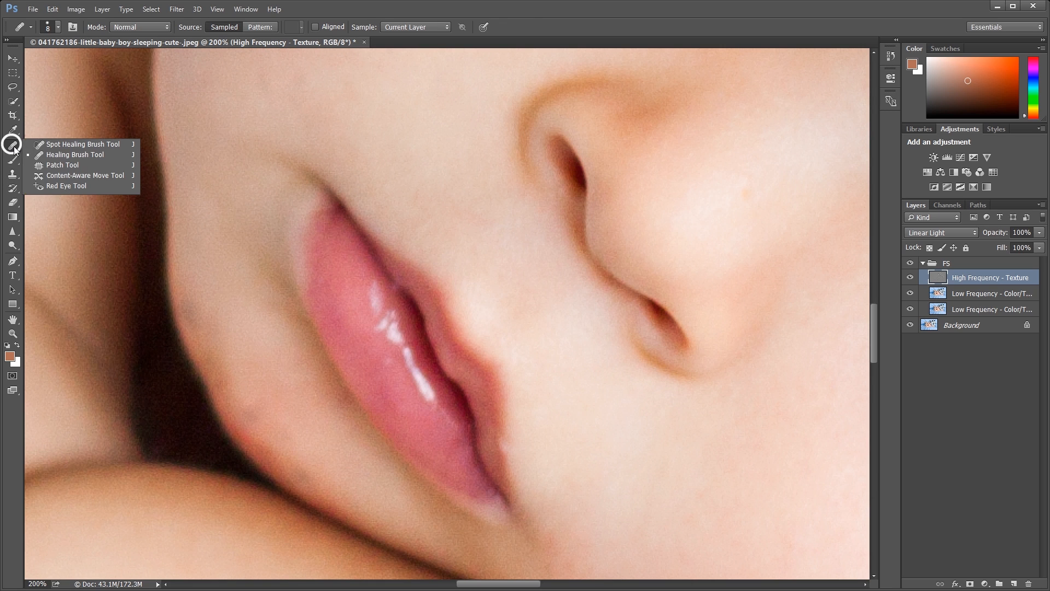
pyautogui.click(50, 165)
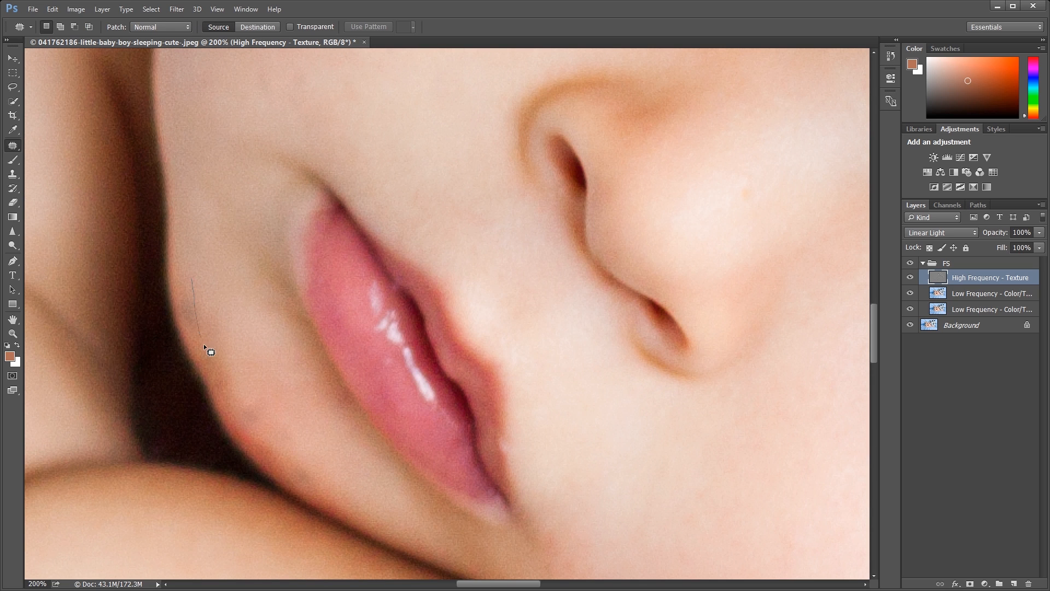
pyautogui.moveTo(198, 272); pyautogui.dragTo(195, 277)
pyautogui.moveTo(251, 330); pyautogui.dragTo(219, 287)
pyautogui.hotkey('ctrl', 'd')
pyautogui.moveTo(196, 304); pyautogui.dragTo(249, 358)
pyautogui.hotkey('ctrl', 'd')
# Step: Patch the dark spots near the reddish edge of the chin with adjacent clean skin and clear the selections
pyautogui.moveTo(268, 407)
pyautogui.mouseDown()
pyautogui.moveTo(275, 436)
pyautogui.moveTo(291, 433)
pyautogui.moveTo(287, 383)
pyautogui.mouseUp()
pyautogui.hotkey('ctrl', 'd')
pyautogui.moveTo(253, 430)
pyautogui.mouseDown()
pyautogui.moveTo(247, 413)
pyautogui.moveTo(269, 437)
pyautogui.mouseUp()
pyautogui.hotkey('ctrl', 'd')
# Step: Patch the remaining blemish on the chin's lower edge above the arm and deselect it
pyautogui.hotkey('ctrl', '-')
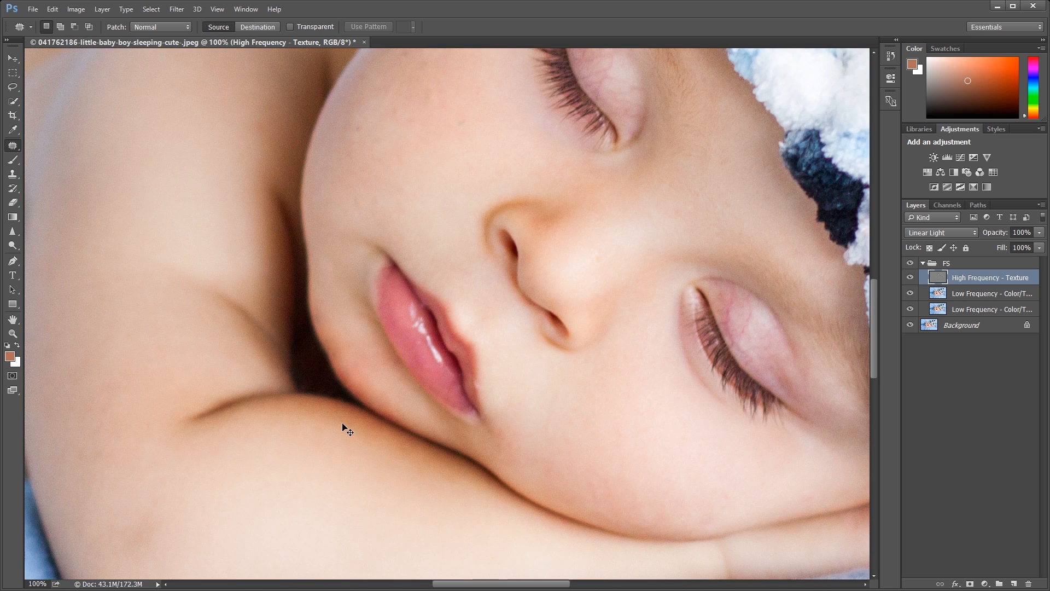
pyautogui.hotkey('ctrl', '+')
pyautogui.hotkey('ctrl', '+')
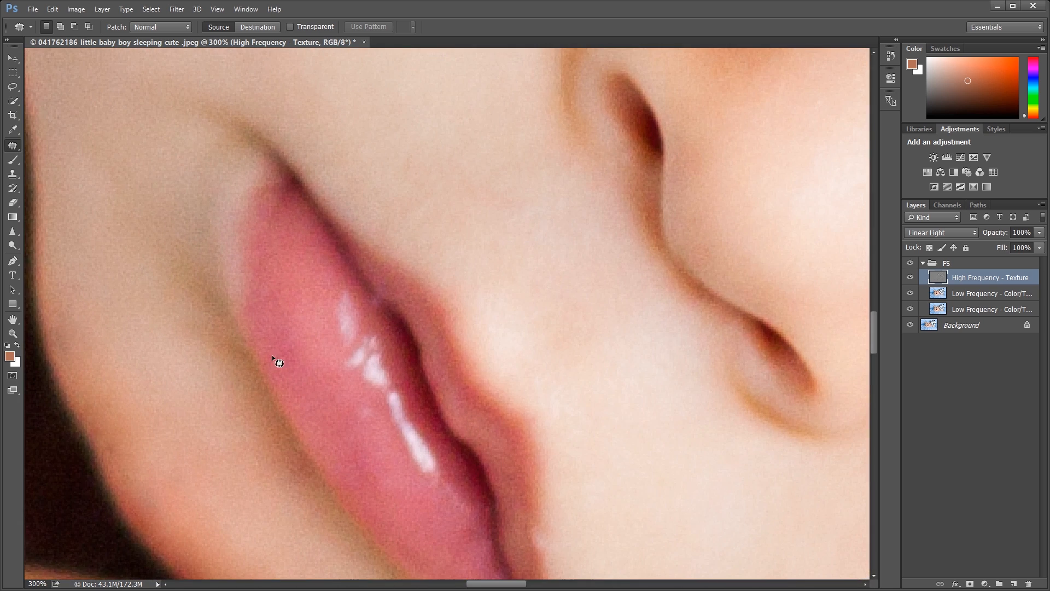
pyautogui.scroll(-5, 249, 432)
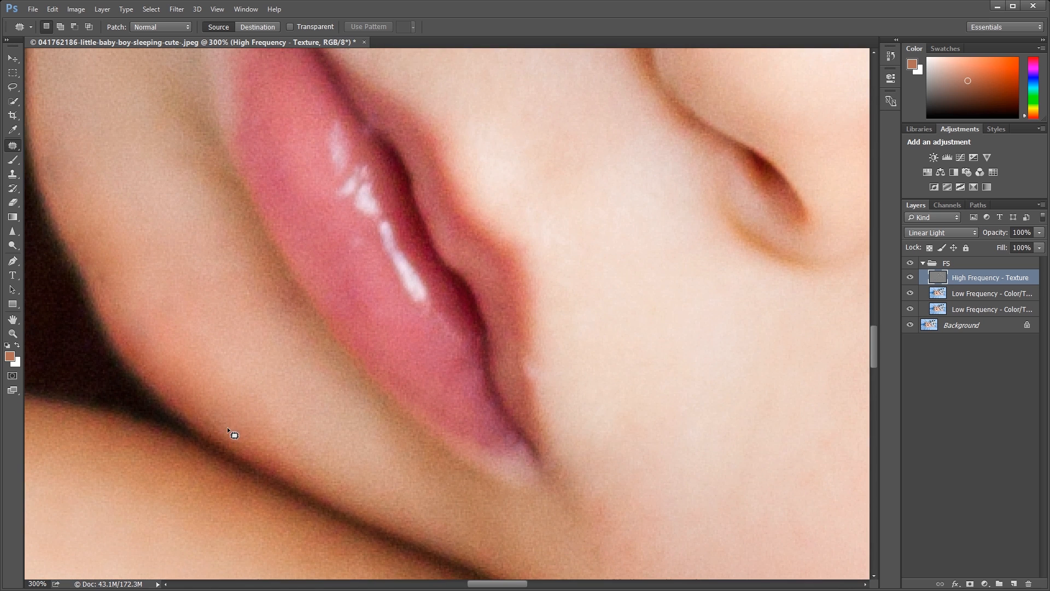
pyautogui.moveTo(267, 431)
pyautogui.mouseDown()
pyautogui.moveTo(231, 418)
pyautogui.moveTo(286, 426)
pyautogui.mouseUp()
pyautogui.click(268, 389)
# Step: Examine the patched face as a whole and inspect the upper eyelid closely for visible veins
pyautogui.hotkey('ctrl', '-')
pyautogui.hotkey('ctrl', '-')
pyautogui.hotkey('ctrl', '-')
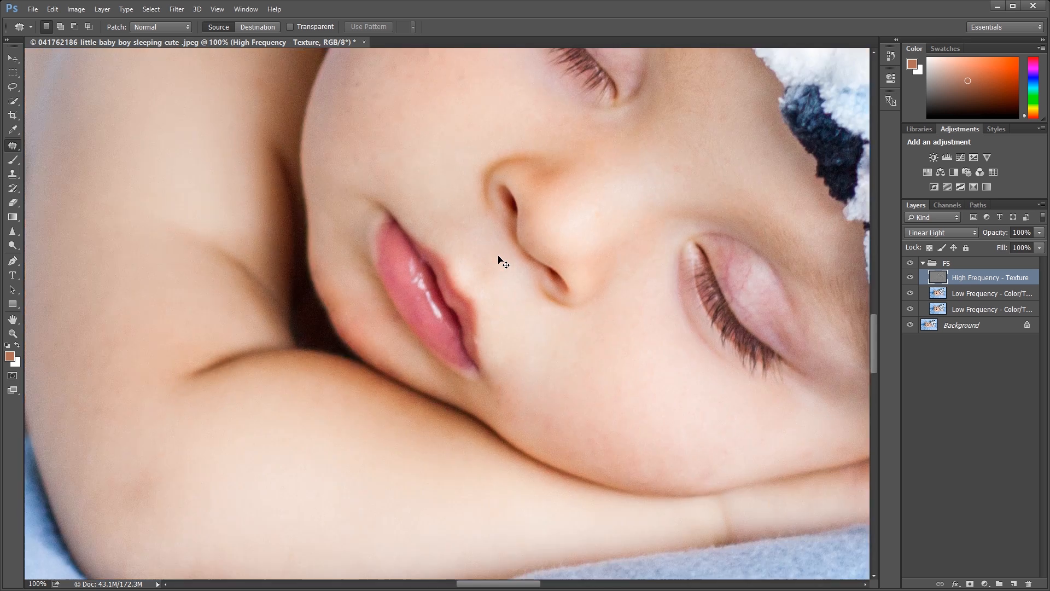
pyautogui.hotkey('ctrl', '-')
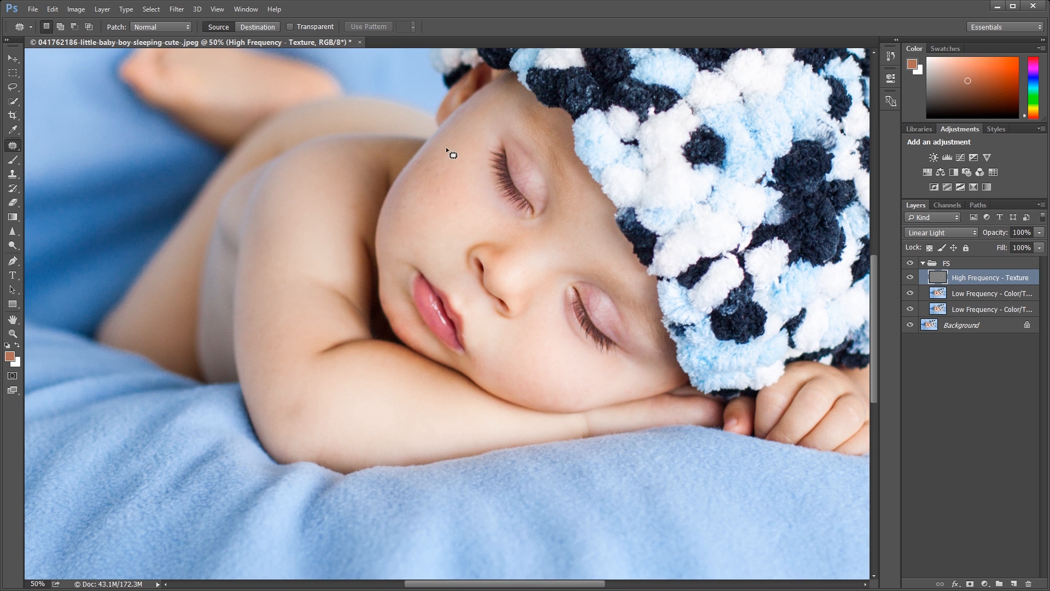
pyautogui.hotkey('ctrl', '+')
pyautogui.hotkey('ctrl', '+')
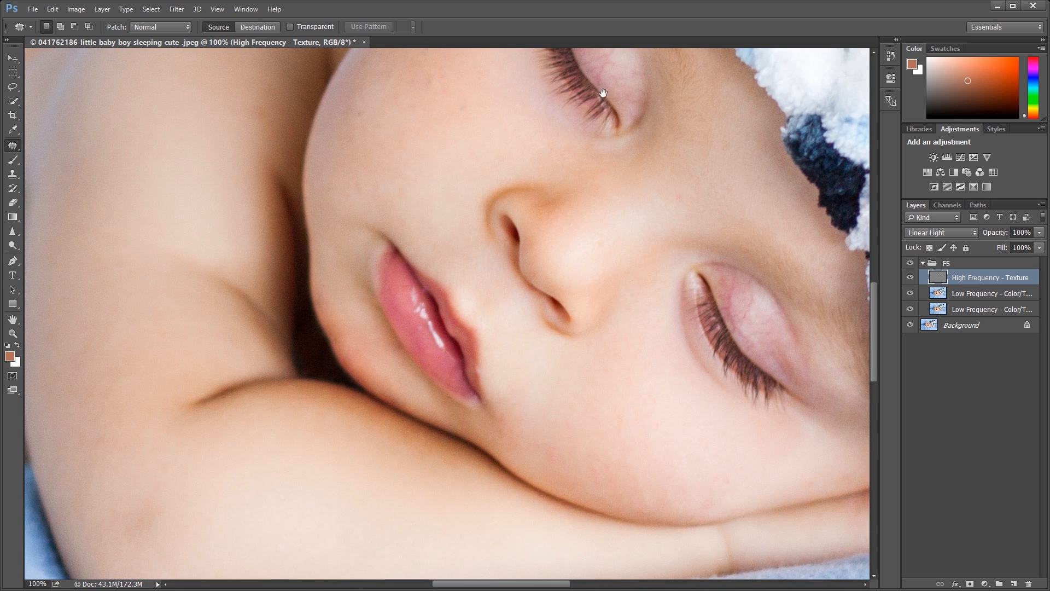
pyautogui.moveTo(604, 93); pyautogui.dragTo(564, 224)
pyautogui.hotkey('ctrl', '+')
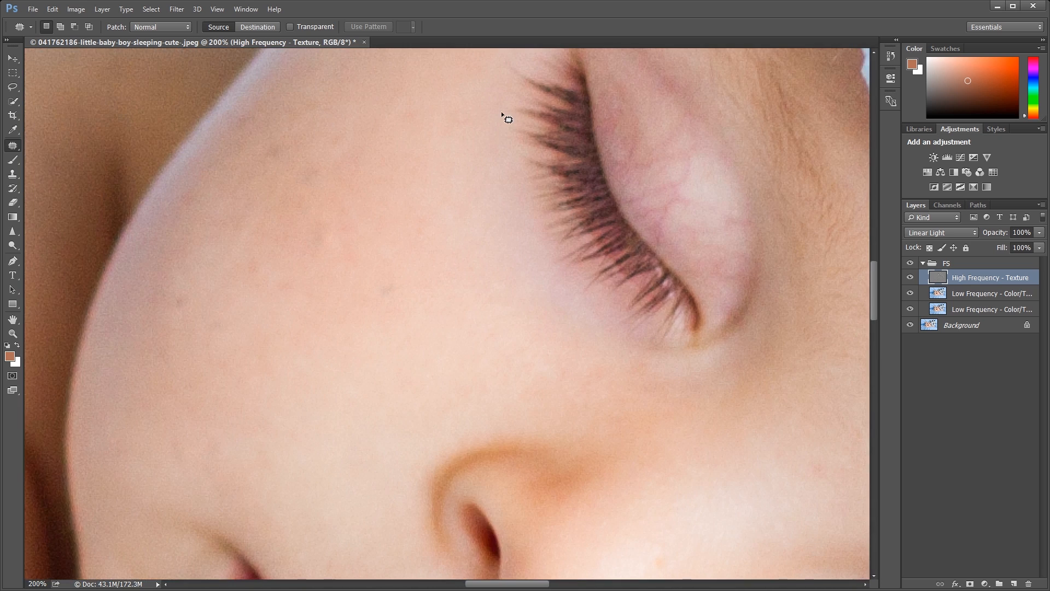
pyautogui.moveTo(625, 146); pyautogui.dragTo(459, 313)
pyautogui.hotkey('ctrl', '+')
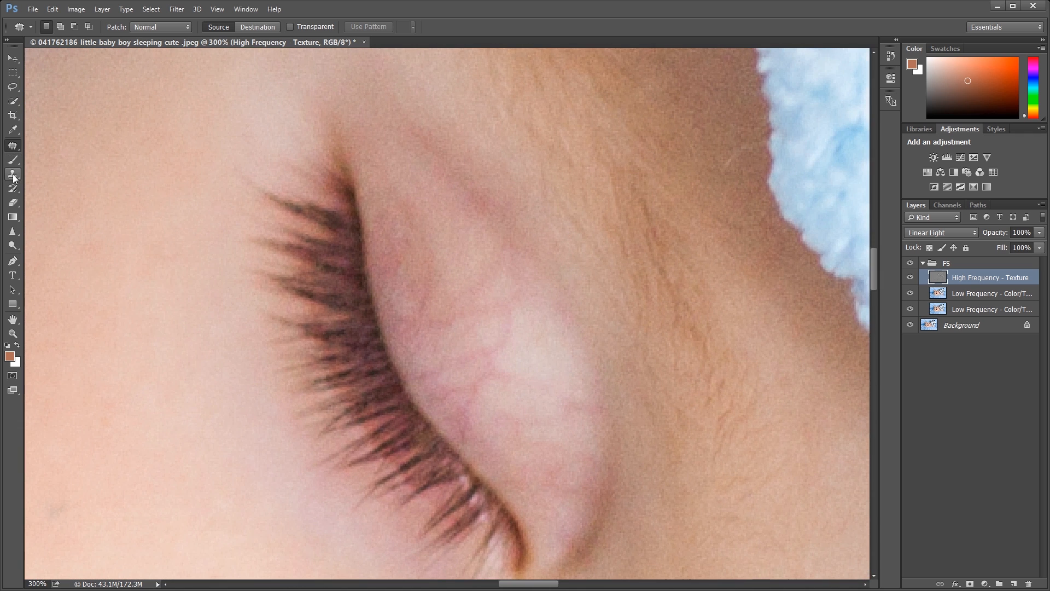
# Step: Return to the Clone Stamp with a 15 px brush and clone clean texture over the fine veins on the upper eyelid
pyautogui.click(13, 175)
pyautogui.press('[')
pyautogui.press('[')
pyautogui.press('[')
pyautogui.press('[')
pyautogui.press('[')
pyautogui.keyDown('alt'); pyautogui.click(441, 266); pyautogui.keyUp('alt')
pyautogui.click(444, 304)
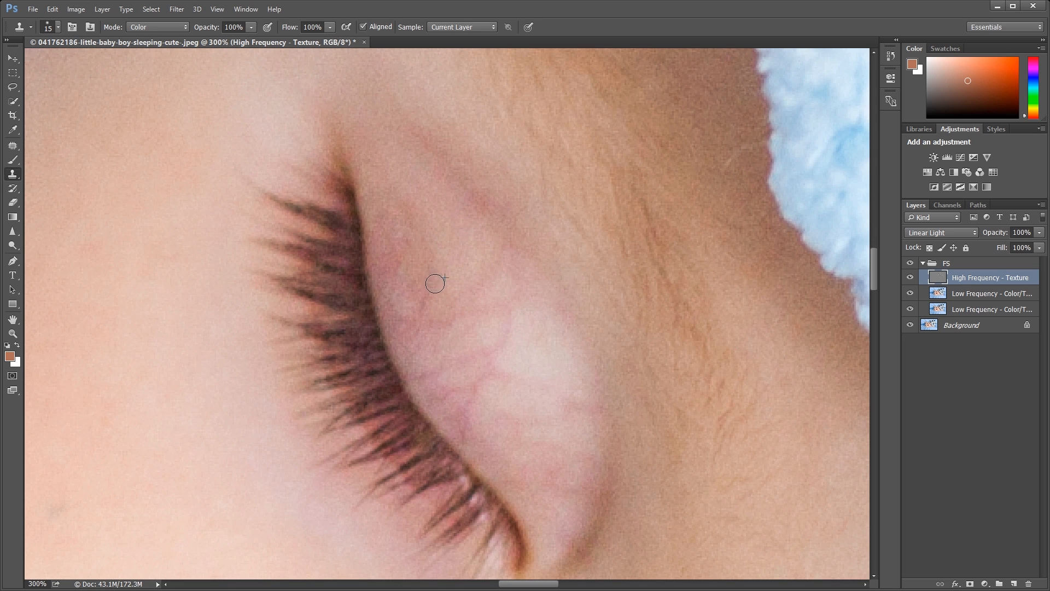
pyautogui.keyDown('alt'); pyautogui.click(434, 293); pyautogui.keyUp('alt')
pyautogui.click(425, 293)
pyautogui.keyDown('alt'); pyautogui.click(438, 282); pyautogui.keyUp('alt')
# Step: Create a new empty layer directly above the Low Frequency - Color/Tons copy layer
pyautogui.hotkey('ctrl', '-')
pyautogui.hotkey('ctrl', '-')
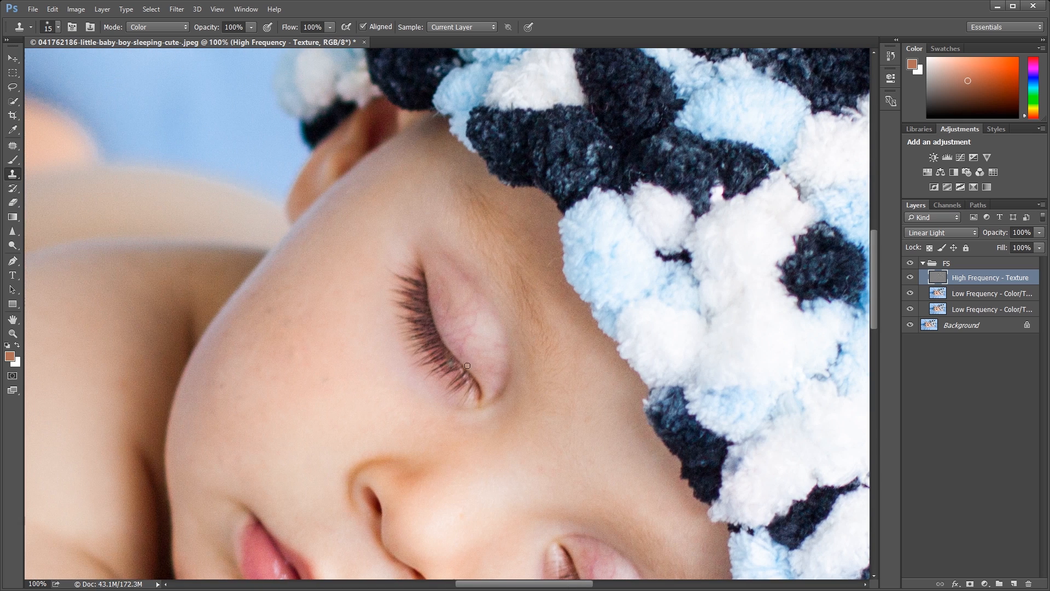
pyautogui.moveTo(501, 428); pyautogui.dragTo(462, 243)
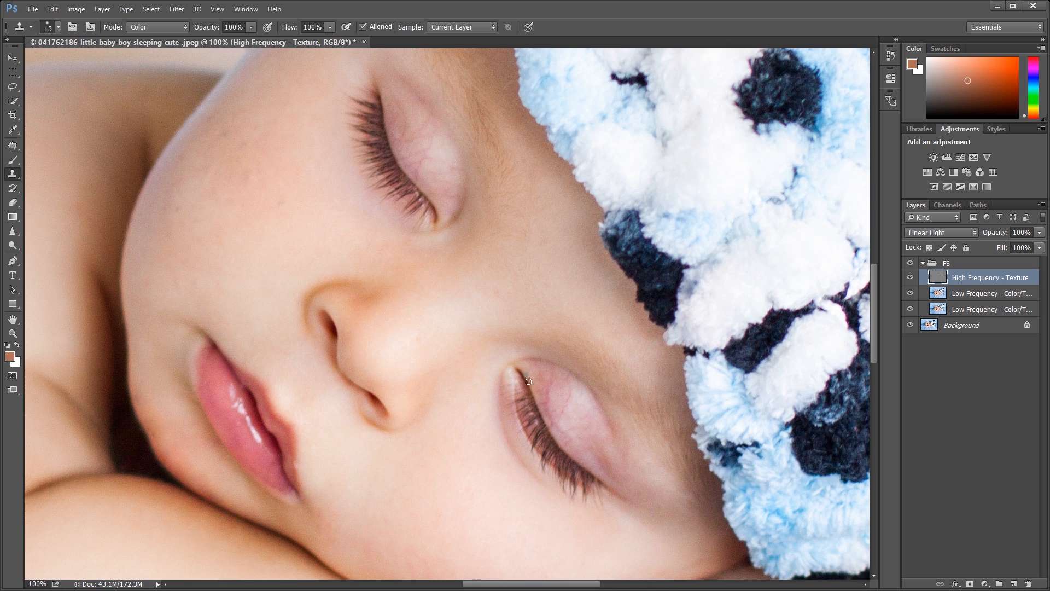
pyautogui.hotkey('ctrl', '-')
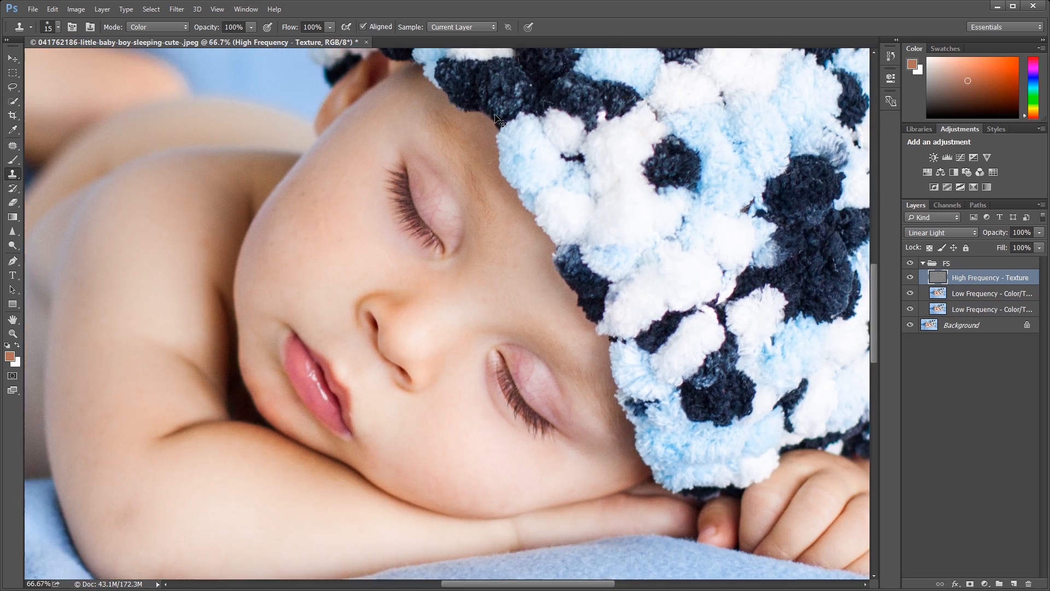
pyautogui.hotkey('ctrl', '+')
pyautogui.hotkey('ctrl', '-')
pyautogui.hotkey('ctrl', '-')
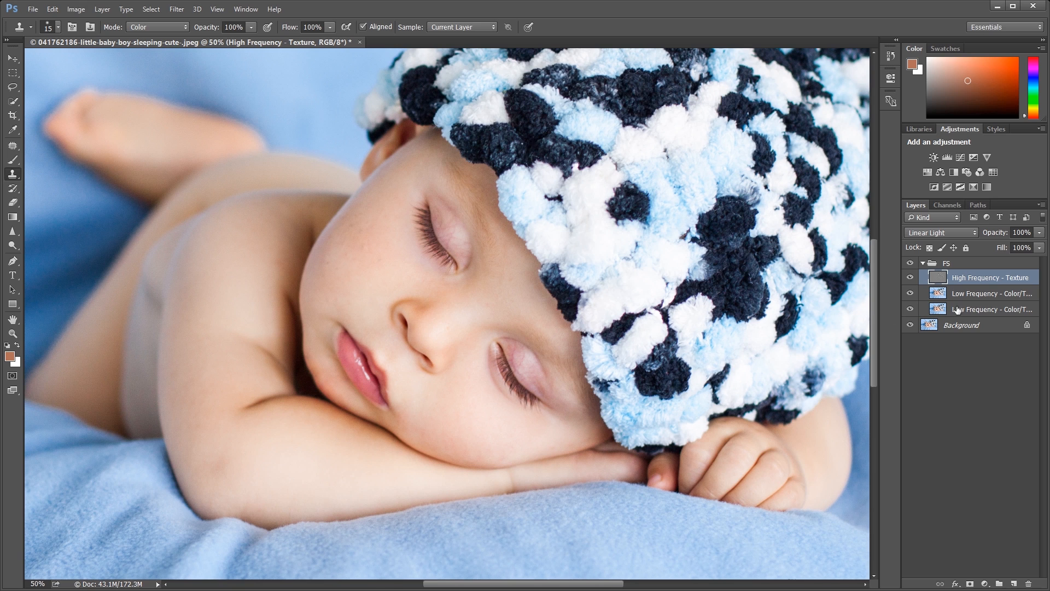
pyautogui.click(969, 295)
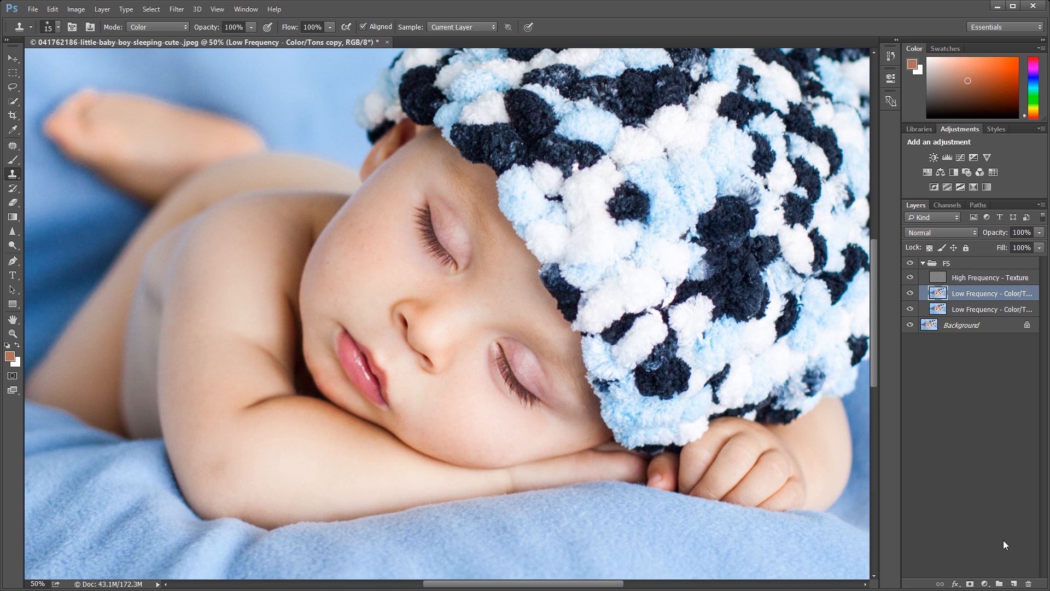
pyautogui.click(1014, 583)
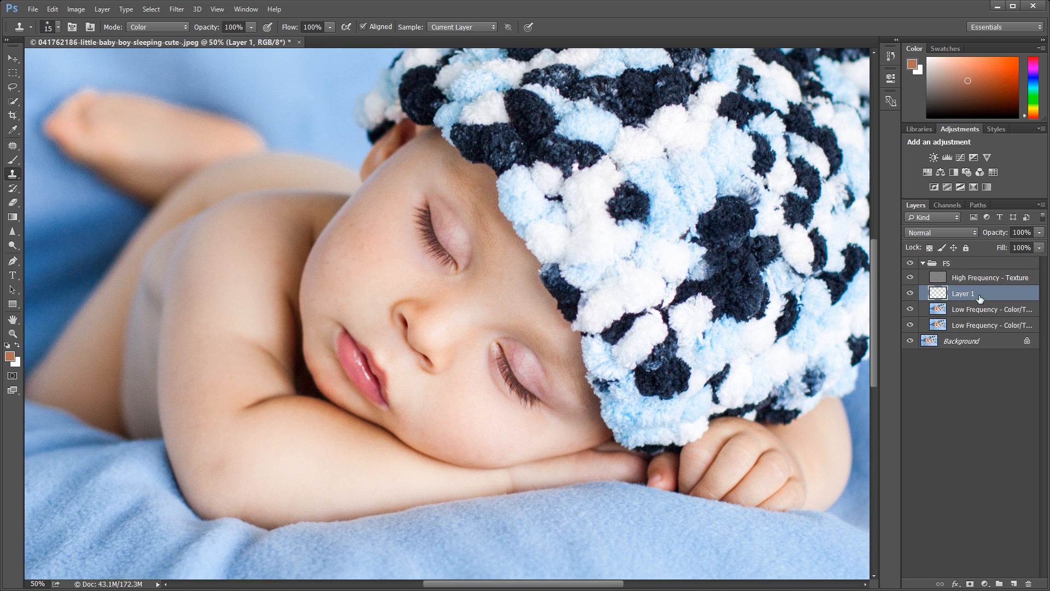
# Step: Set up the Brush tool at 80 px and 5% flow, with skin colour sampled from the brow area beside the upper eye
pyautogui.hotkey('ctrl', '+')
pyautogui.hotkey('ctrl', '+')
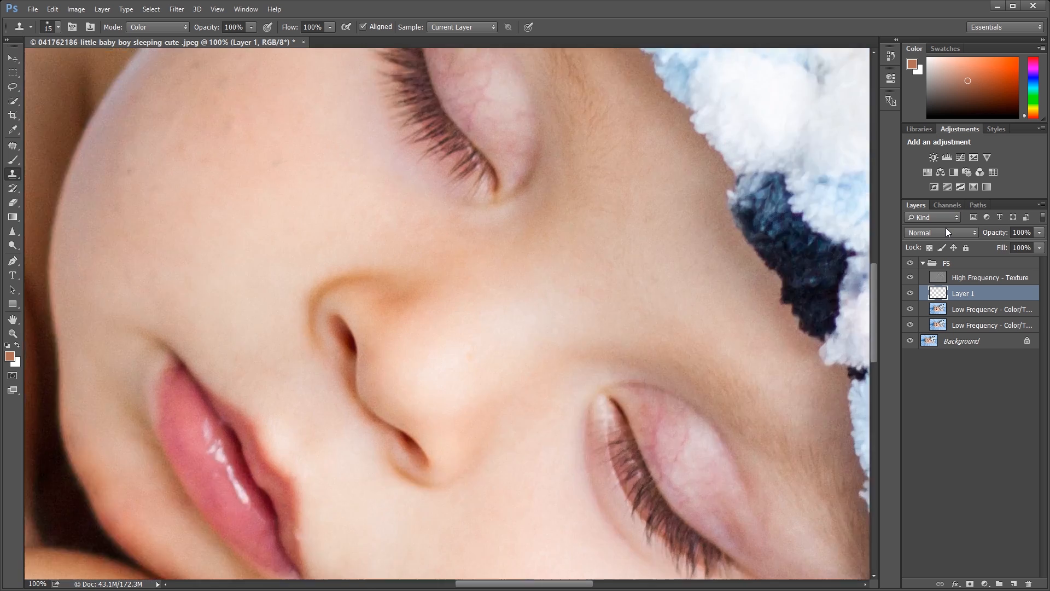
pyautogui.hotkey('ctrl', '+')
pyautogui.moveTo(549, 203); pyautogui.dragTo(508, 230)
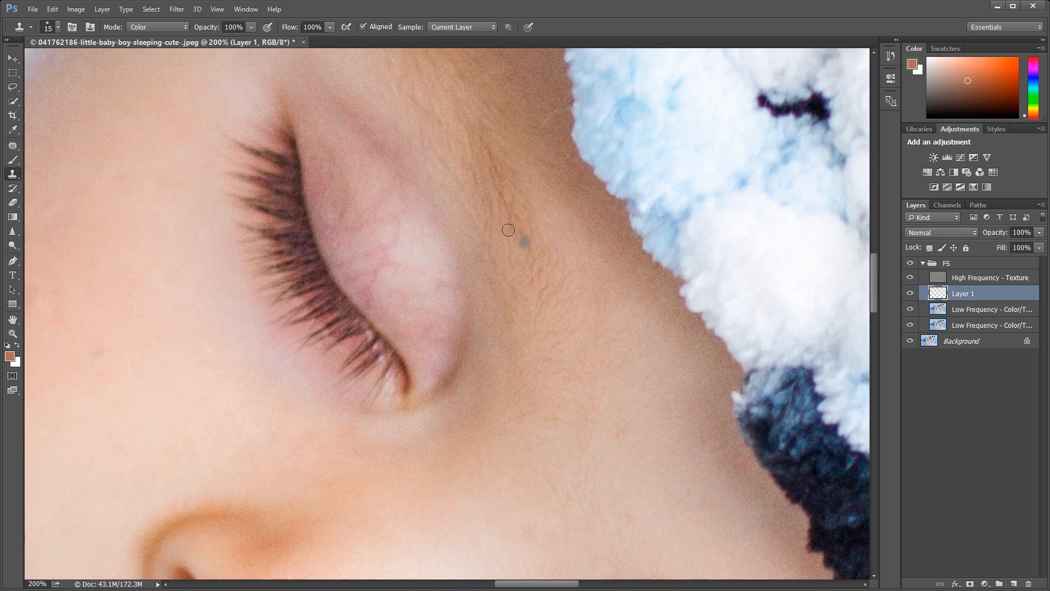
pyautogui.press('b')
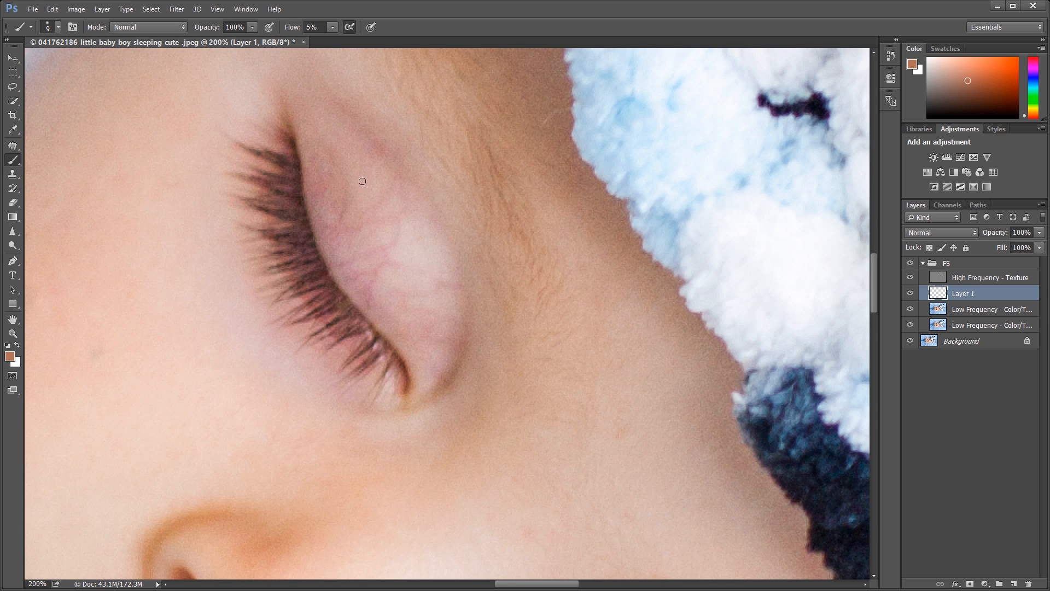
pyautogui.moveTo(449, 215); pyautogui.dragTo(415, 297)
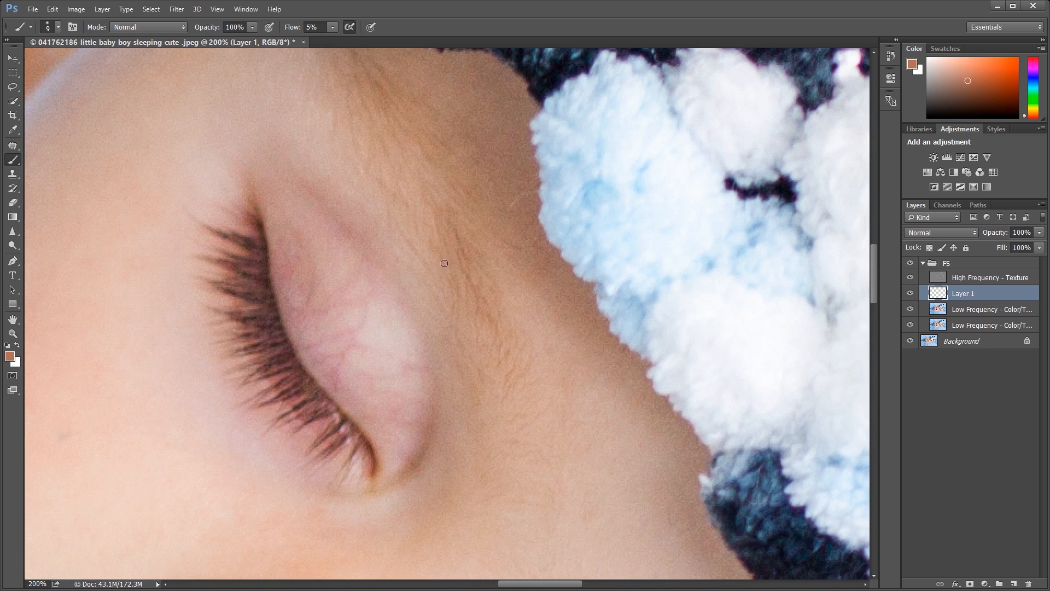
pyautogui.keyDown('alt'); pyautogui.click(468, 258); pyautogui.keyUp('alt')
pyautogui.press(']')
pyautogui.press(']')
pyautogui.press(']')
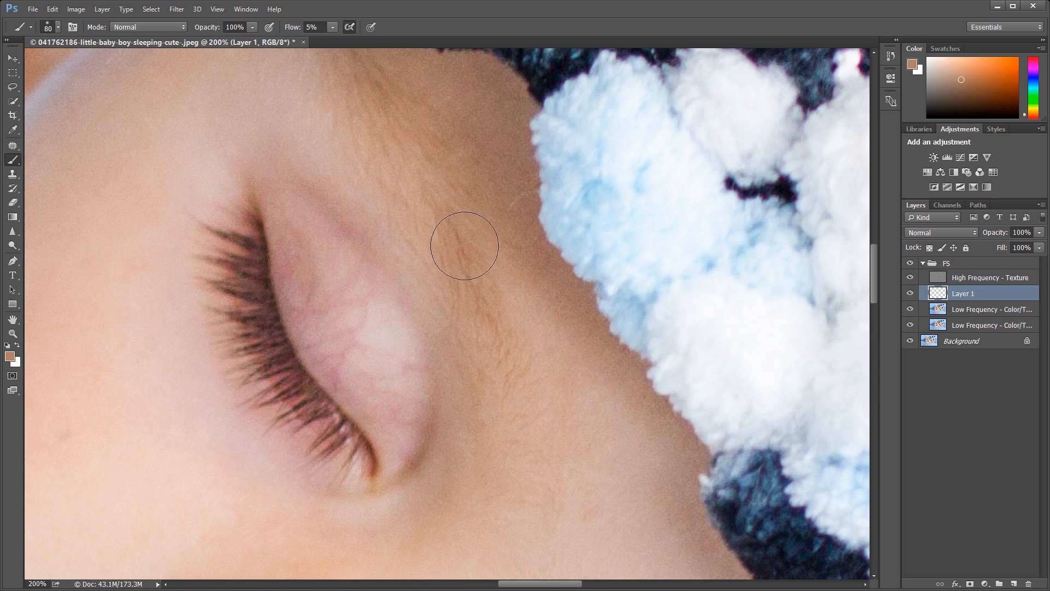
# Step: Paint the sampled skin tone softly over the brow areas beside the eyes on the new layer
pyautogui.moveTo(418, 228); pyautogui.dragTo(449, 310)
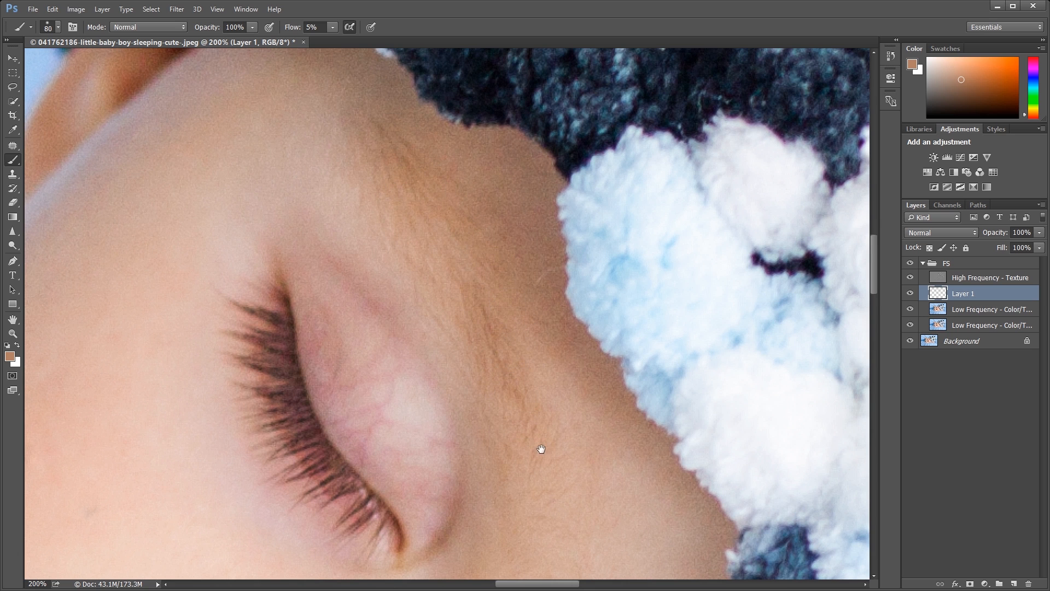
pyautogui.moveTo(540, 448); pyautogui.dragTo(438, 290)
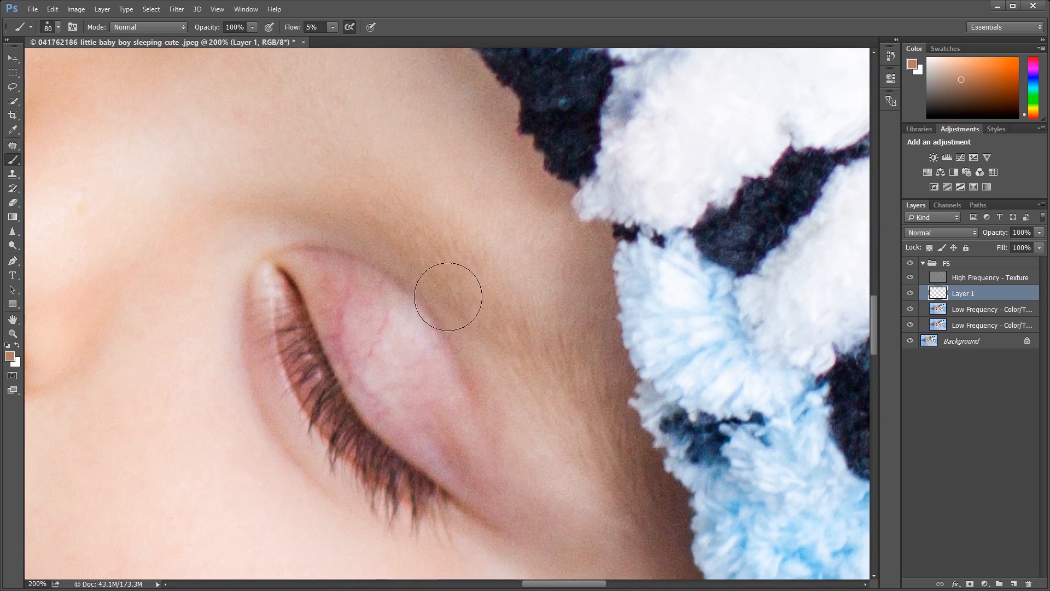
pyautogui.moveTo(438, 264)
pyautogui.mouseDown()
pyautogui.moveTo(545, 351)
pyautogui.moveTo(479, 290)
pyautogui.moveTo(618, 442)
pyautogui.moveTo(493, 304)
pyautogui.mouseUp()
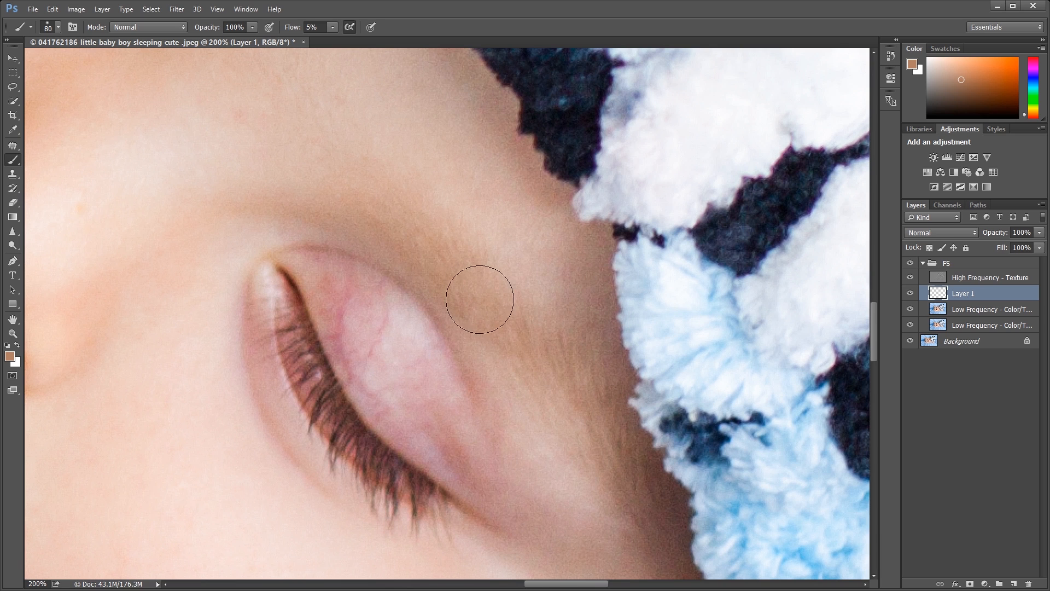
pyautogui.moveTo(549, 402); pyautogui.dragTo(470, 281)
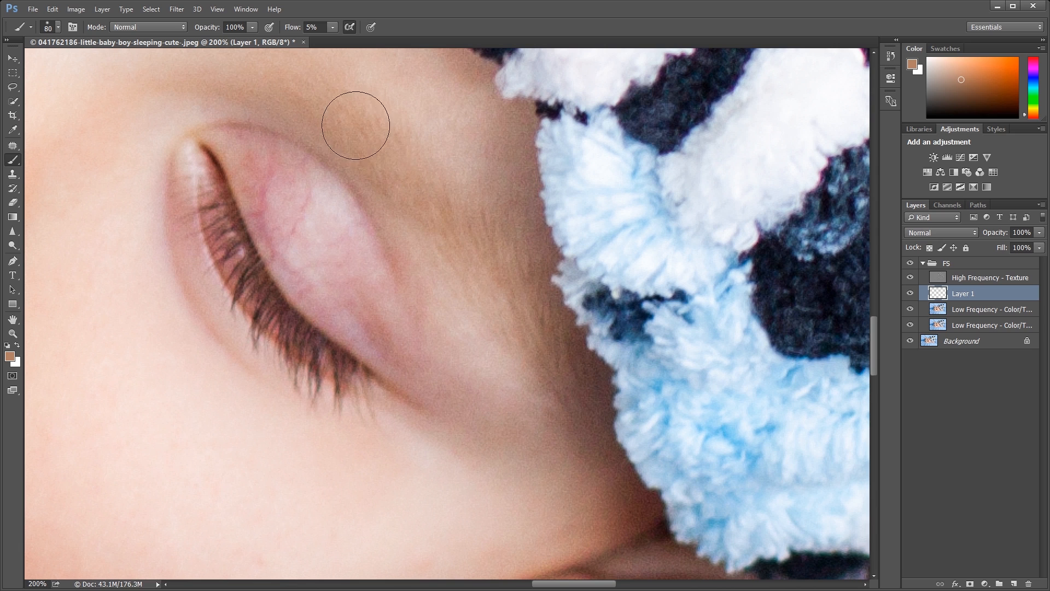
pyautogui.hotkey('ctrl', '-')
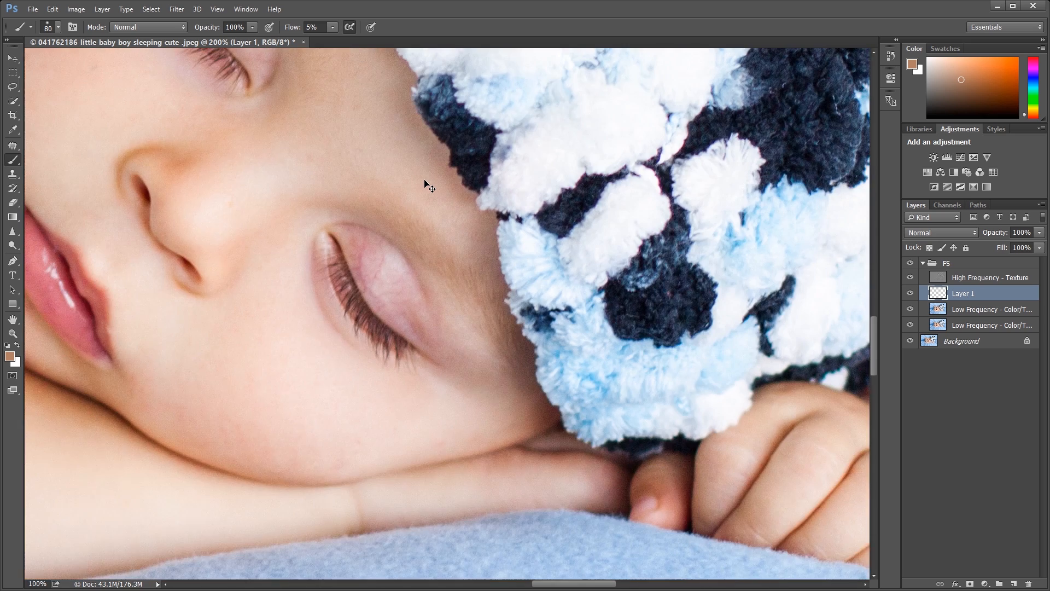
pyautogui.hotkey('ctrl', '-')
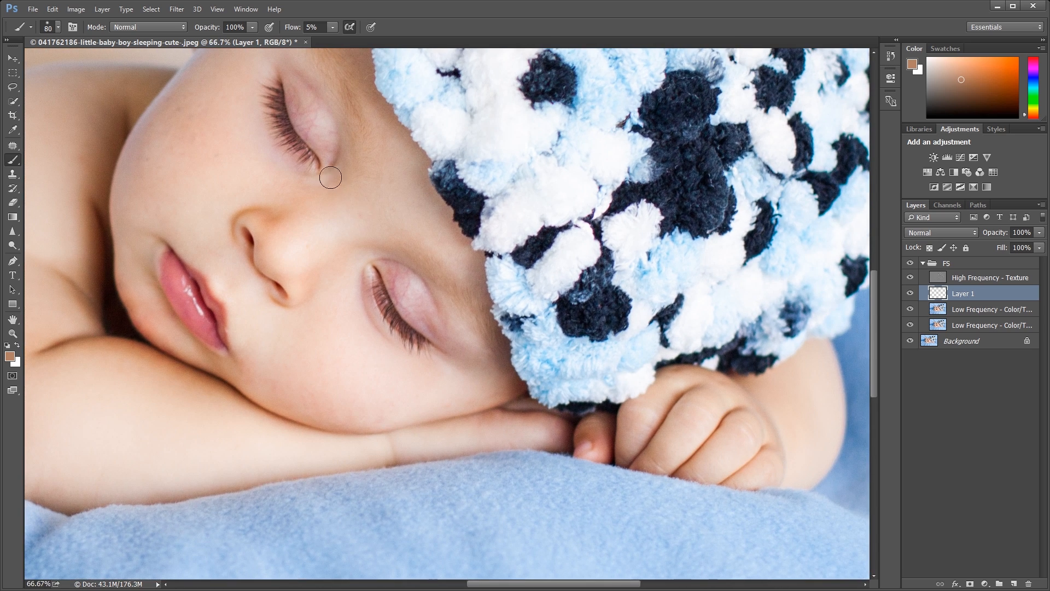
# Step: Compare the face with and without the painted Layer 1, examining the brow and eyelid areas up close
pyautogui.moveTo(373, 194); pyautogui.dragTo(399, 249)
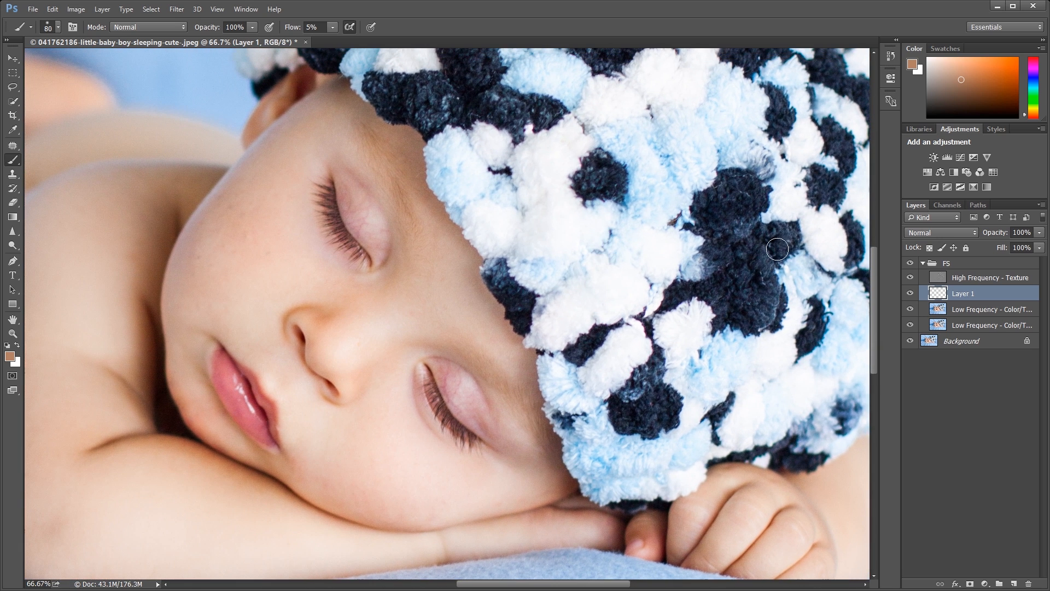
pyautogui.click(909, 294)
pyautogui.click(911, 294)
pyautogui.click(912, 293)
pyautogui.click(912, 293)
pyautogui.click(914, 293)
pyautogui.click(910, 293)
pyautogui.hotkey('ctrl', '+')
pyautogui.hotkey('ctrl', '+')
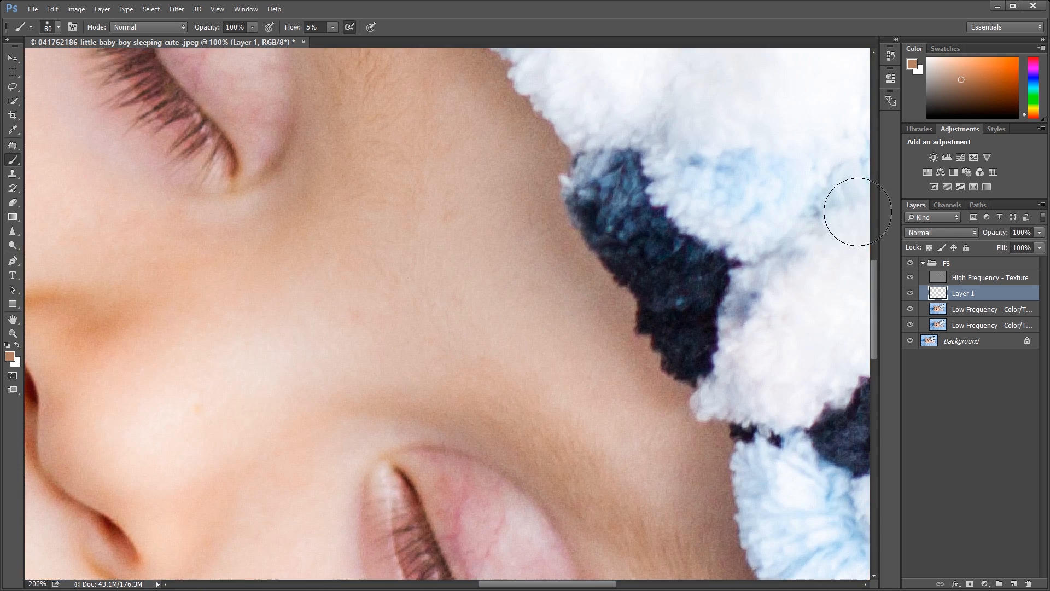
pyautogui.moveTo(369, 169); pyautogui.dragTo(394, 333)
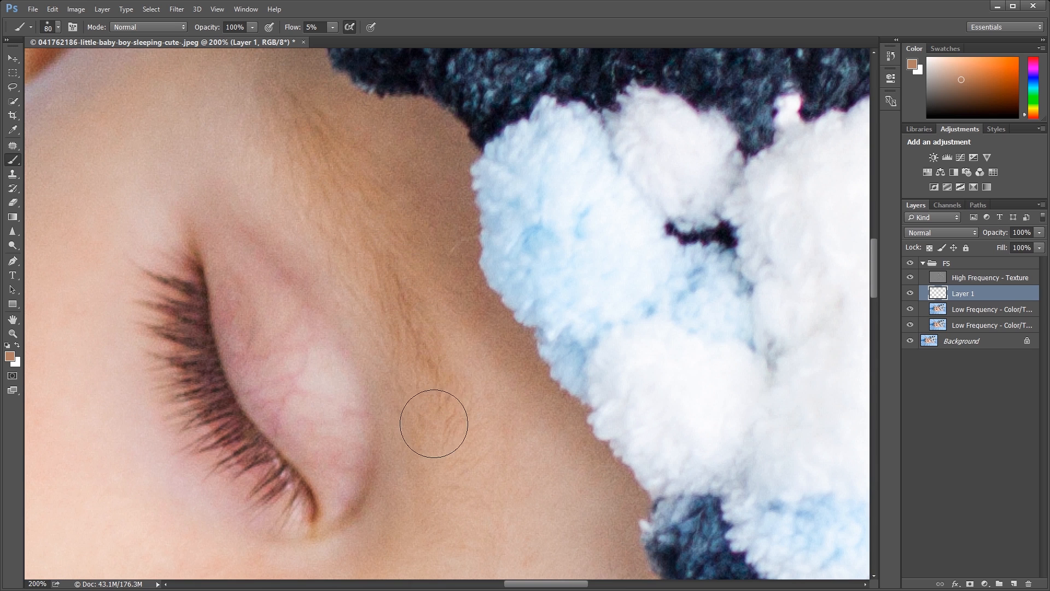
pyautogui.press('space')
pyautogui.moveTo(413, 441)
pyautogui.mouseDown()
pyautogui.moveTo(370, 329)
pyautogui.moveTo(361, 333)
pyautogui.moveTo(328, 290)
pyautogui.mouseUp()
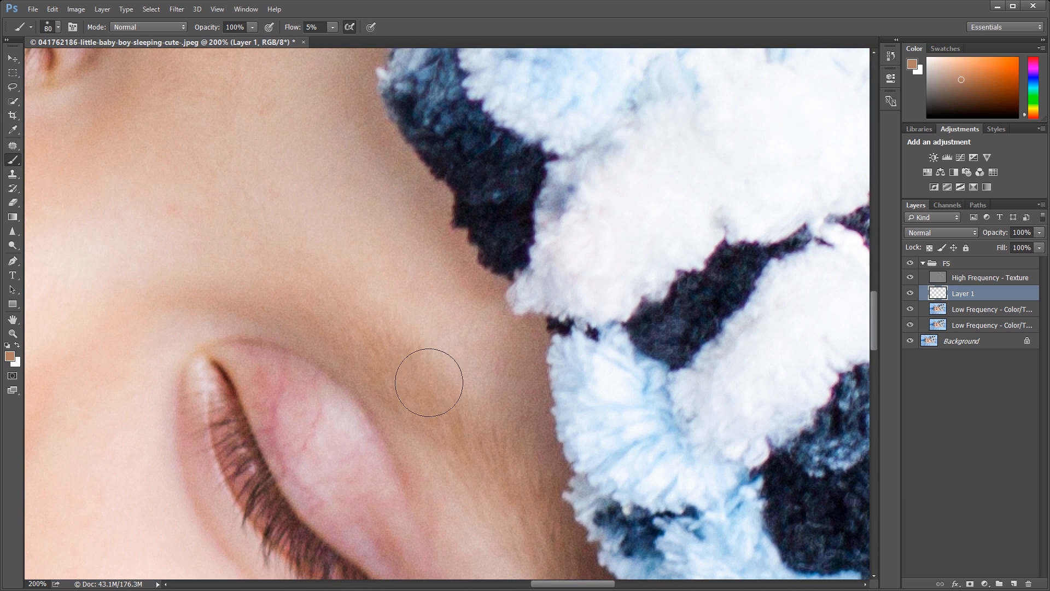
pyautogui.hotkey('ctrl', '-')
pyautogui.hotkey('ctrl', '-')
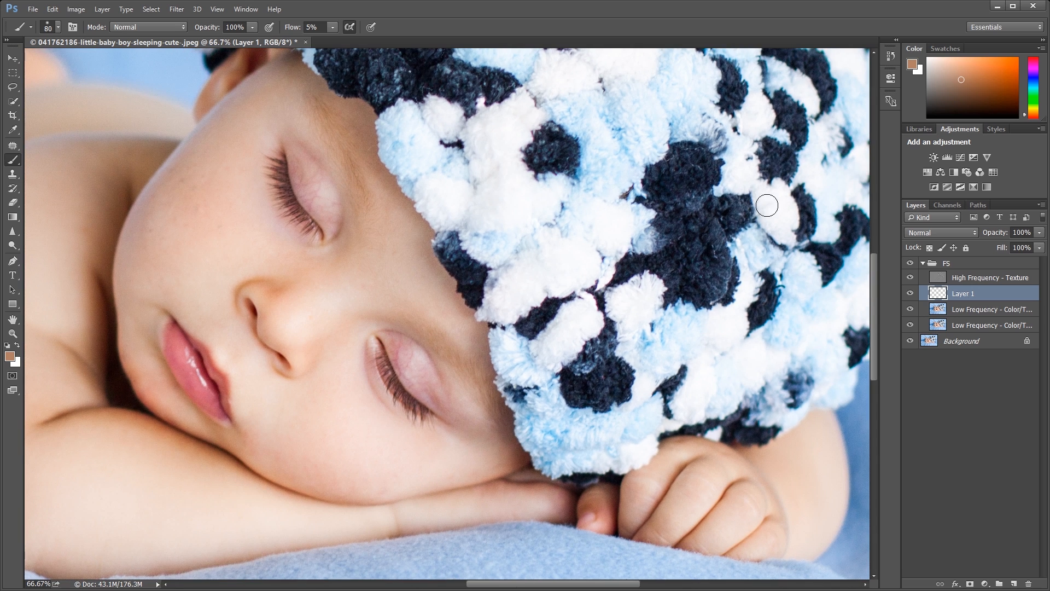
pyautogui.click(910, 292)
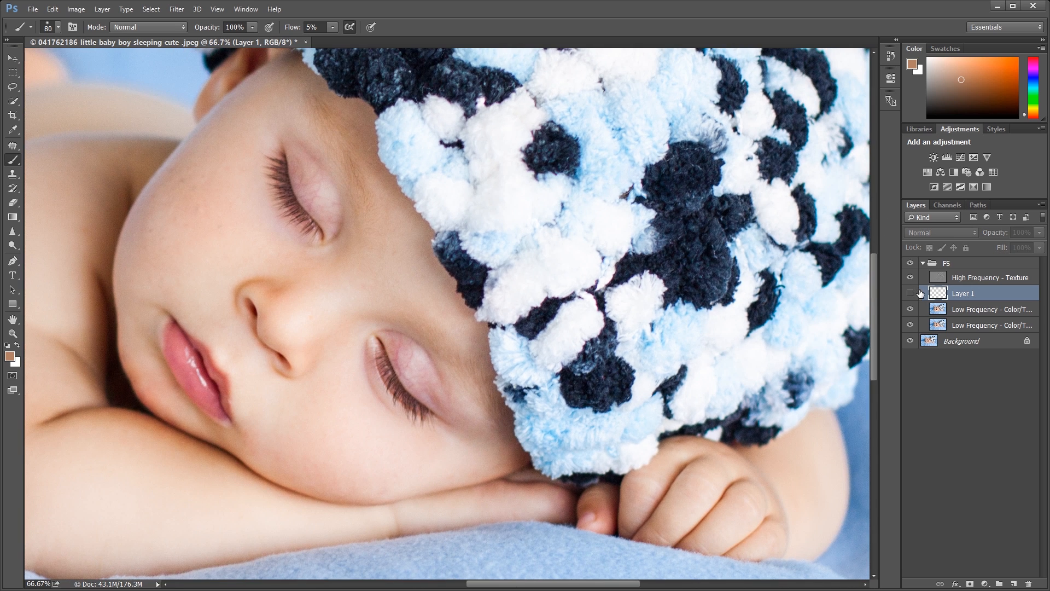
pyautogui.click(911, 293)
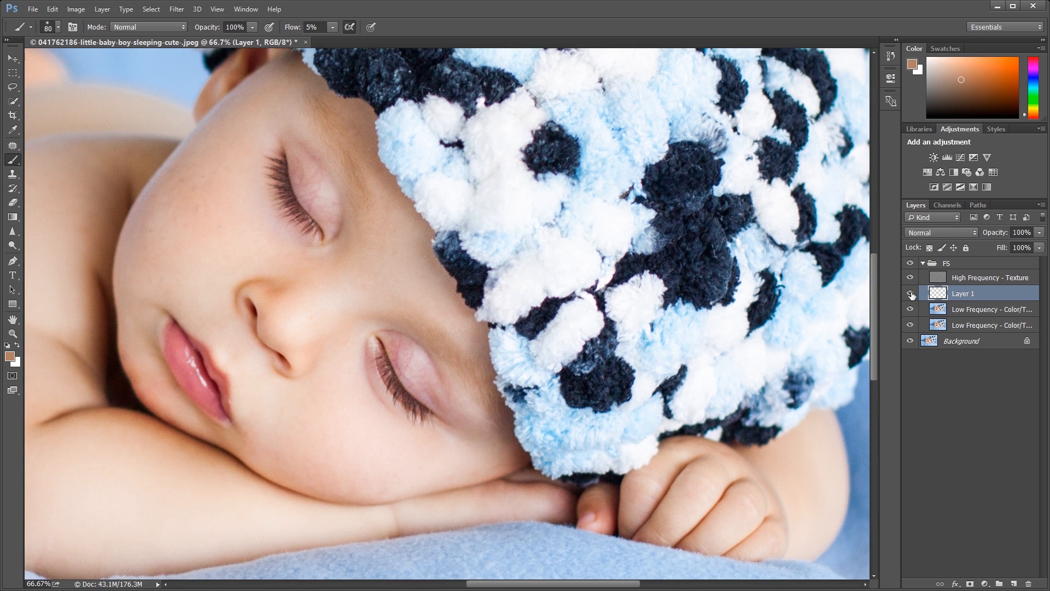
# Step: Examine the whole picture with the FS group hidden and shown to compare the retouch with the original
pyautogui.hotkey('ctrl', '-')
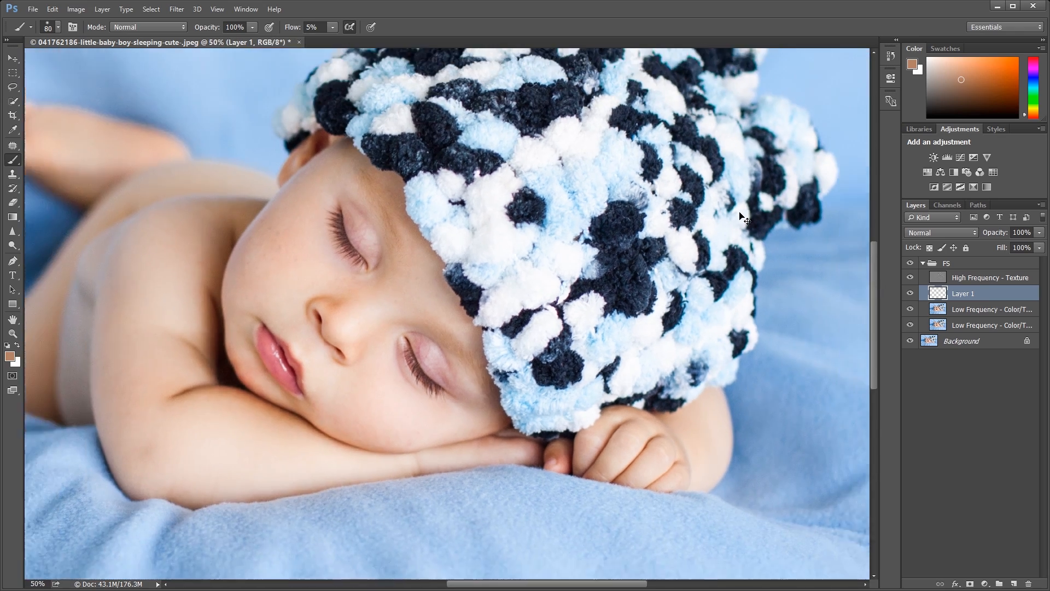
pyautogui.hotkey('ctrl', '-')
pyautogui.hotkey('ctrl', '+')
pyautogui.hotkey('ctrl', '+')
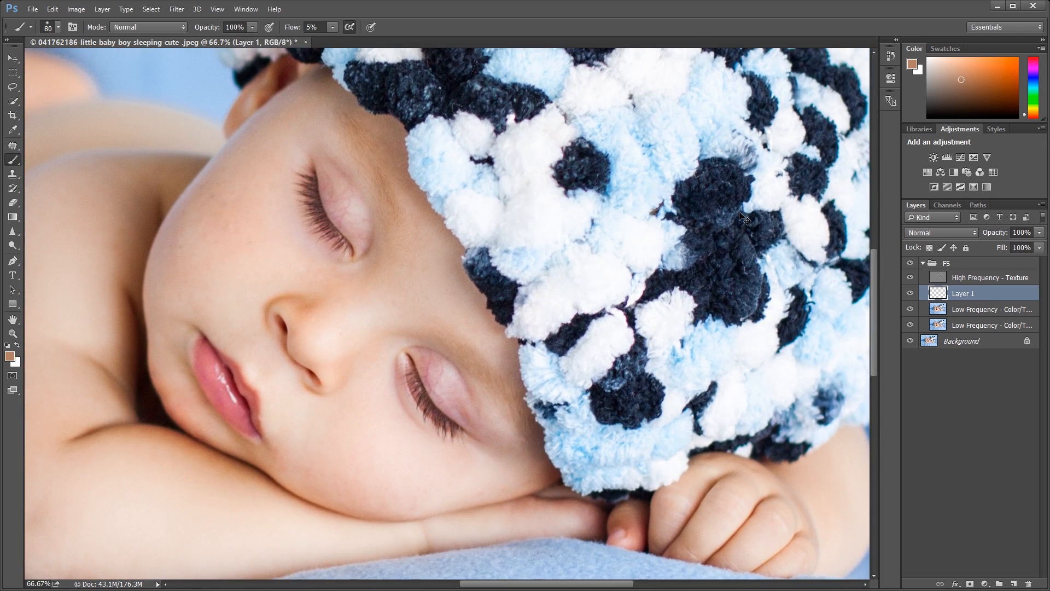
pyautogui.hotkey('ctrl', '-')
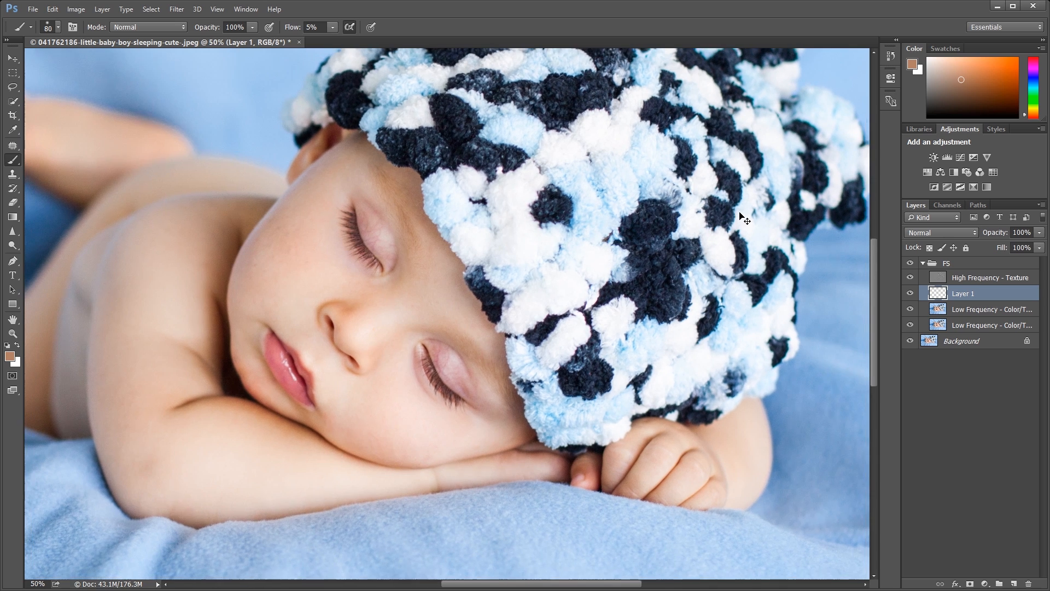
pyautogui.hotkey('ctrl', '-')
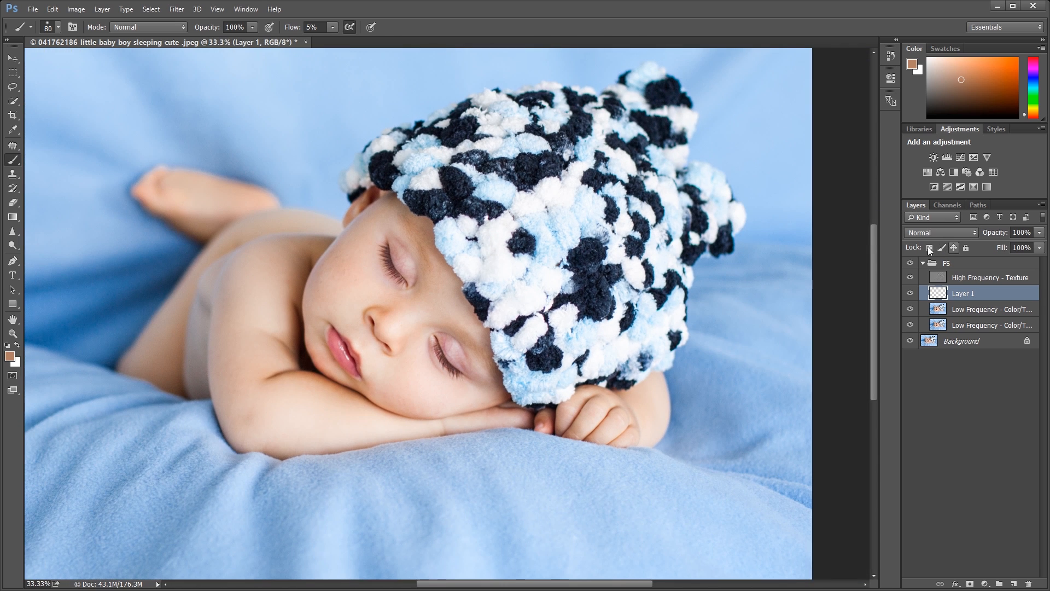
pyautogui.click(911, 263)
pyautogui.click(910, 263)
pyautogui.click(910, 264)
pyautogui.click(911, 264)
# Step: Collapse the FS group and add a Solid Color fill layer above it in bright blue 2f65ff
pyautogui.click(922, 263)
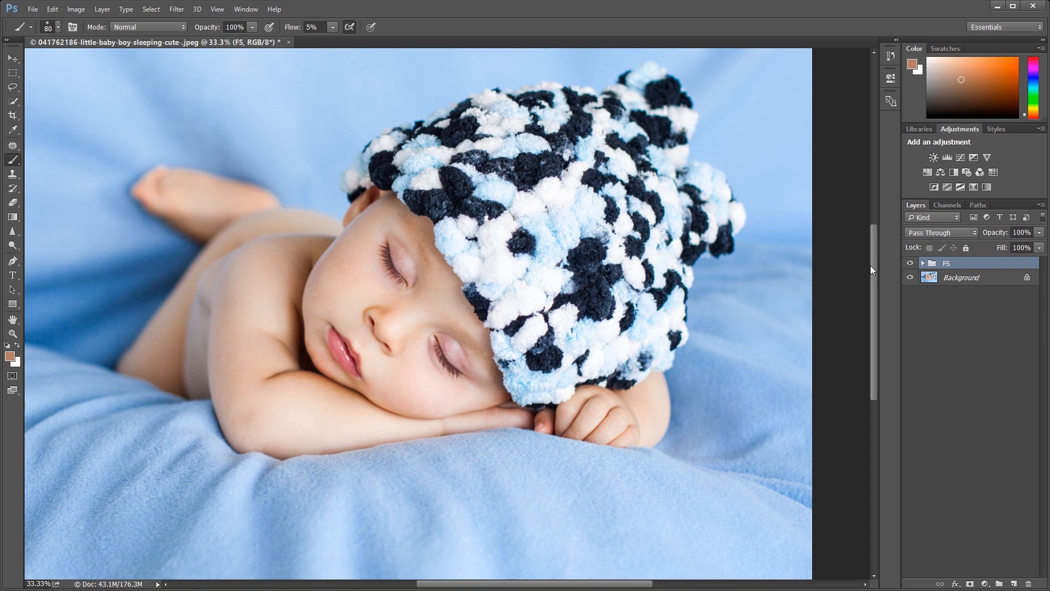
pyautogui.hotkey('ctrl', '-')
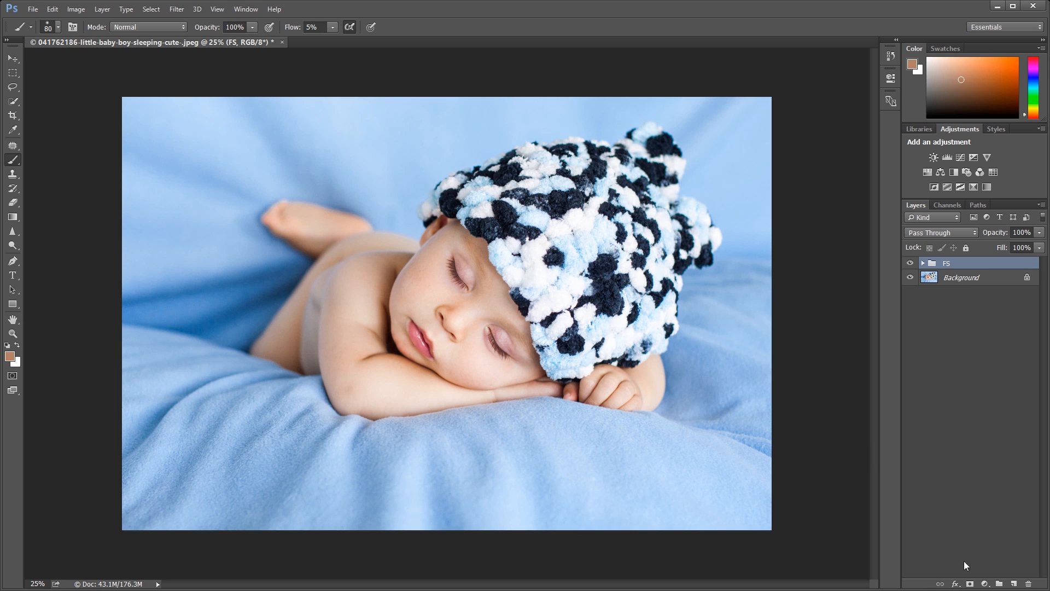
pyautogui.click(1013, 583)
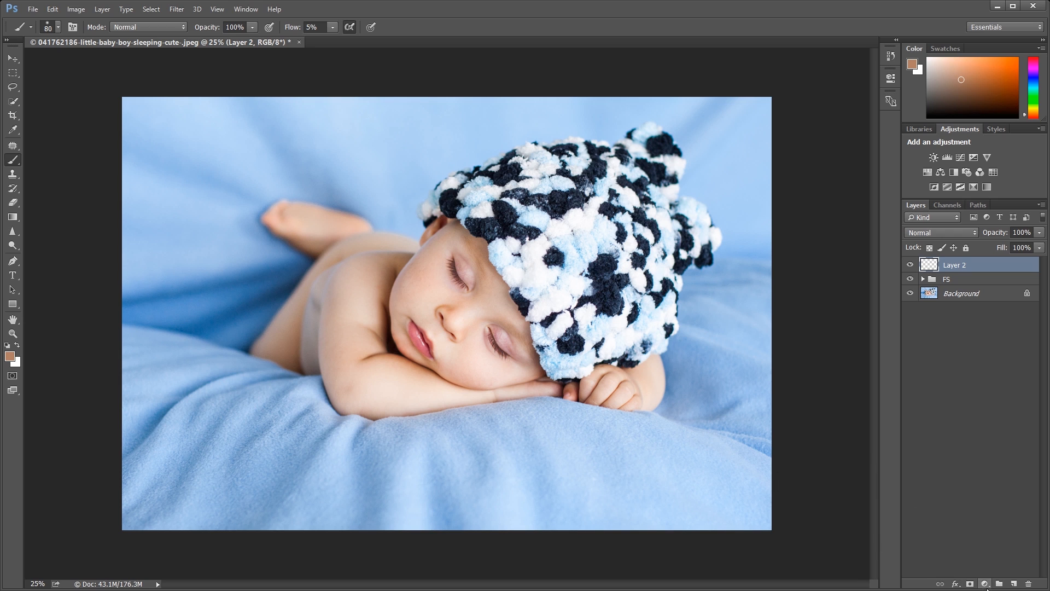
pyautogui.click(986, 585)
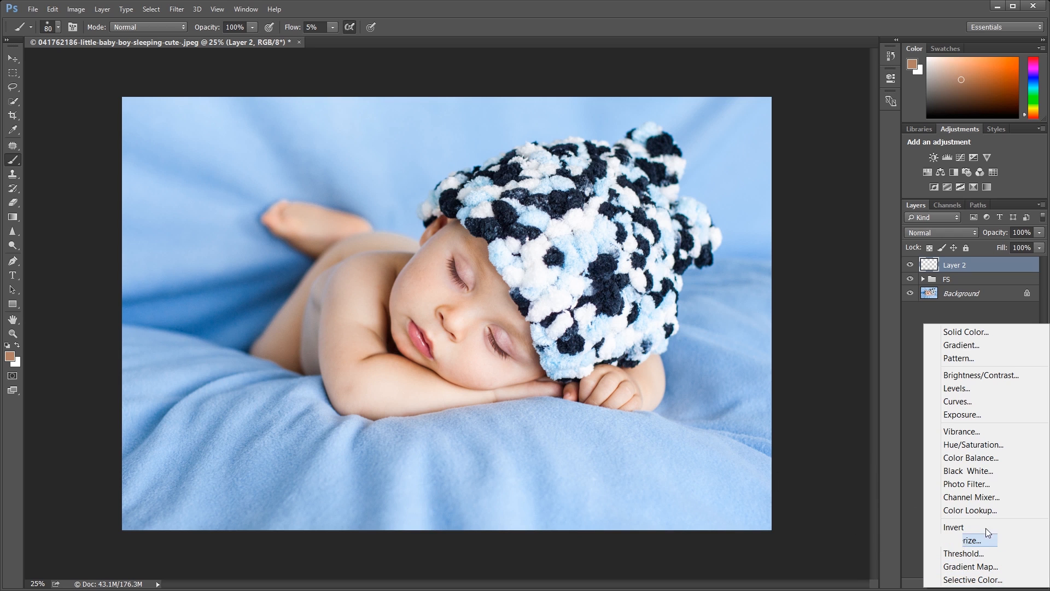
pyautogui.click(964, 332)
pyautogui.click(849, 204)
pyautogui.moveTo(863, 195); pyautogui.dragTo(864, 184)
pyautogui.click(864, 180)
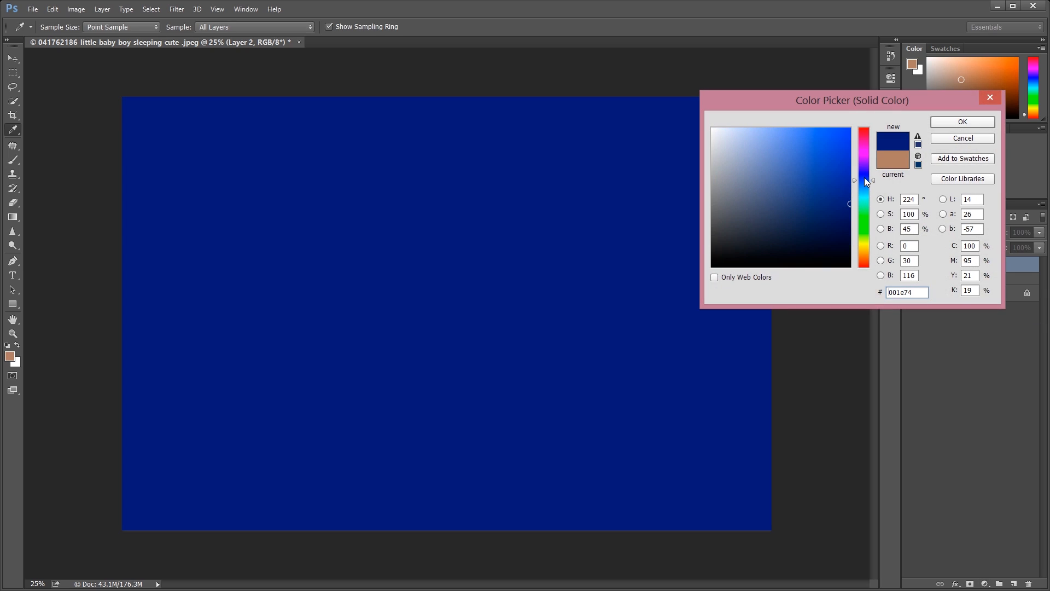
pyautogui.moveTo(832, 175); pyautogui.dragTo(826, 119)
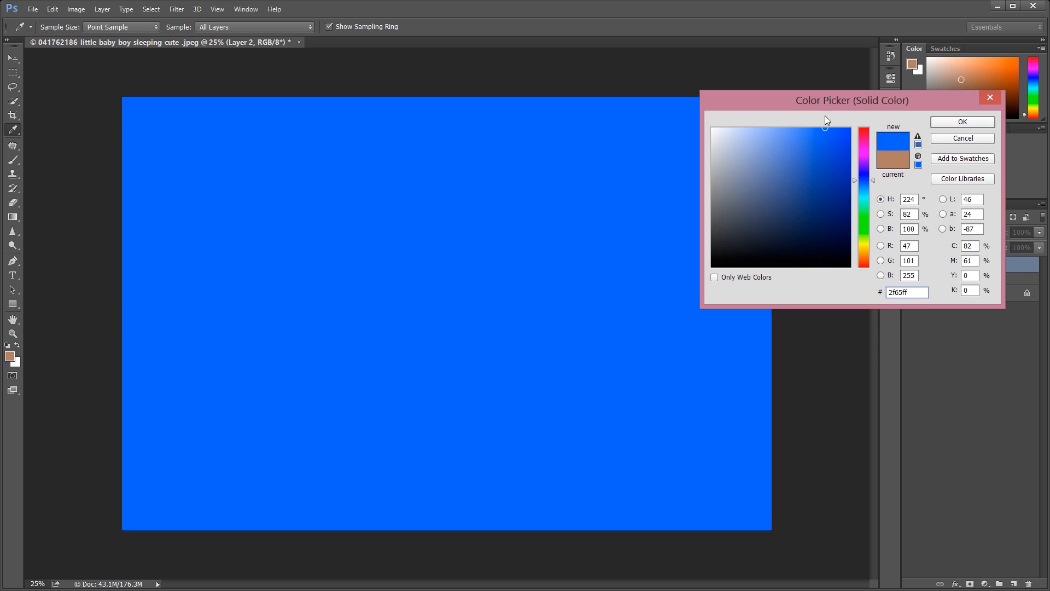
pyautogui.click(944, 127)
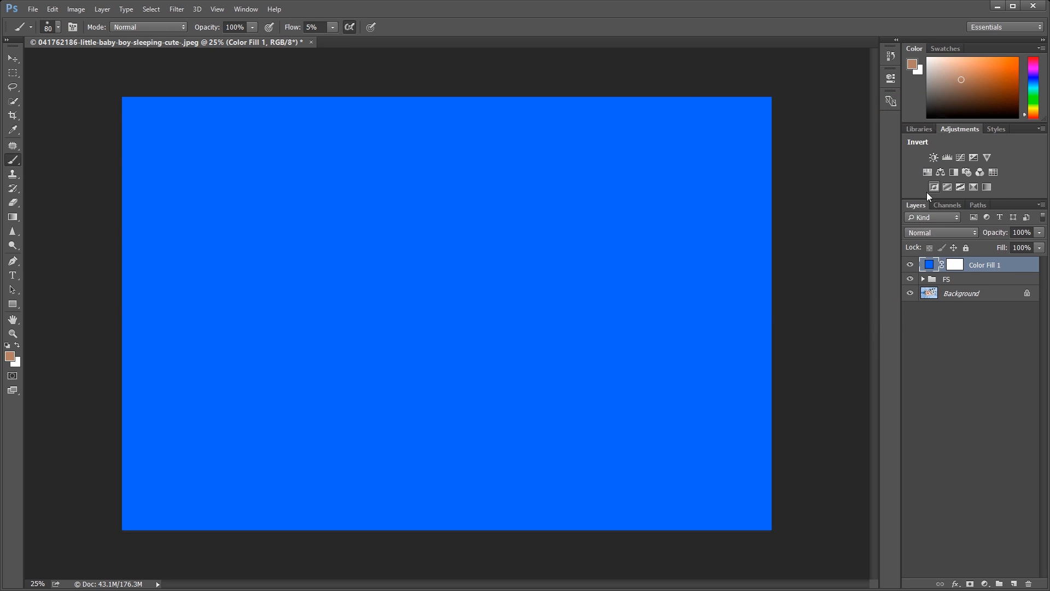
# Step: Set the blue fill layer to Color blend mode at 21% opacity and compare the image with and without it
pyautogui.click(933, 231)
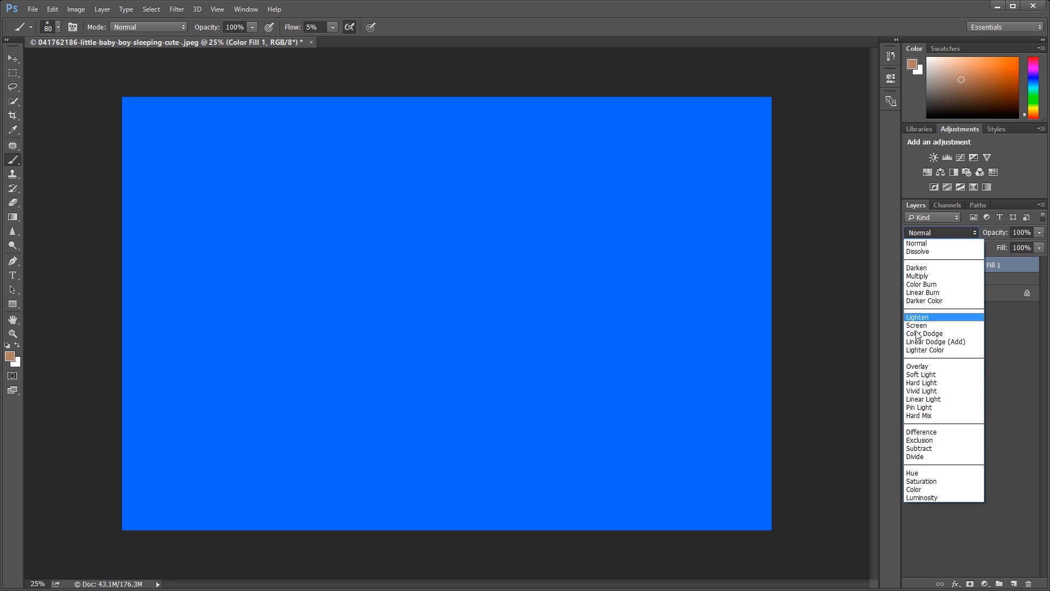
pyautogui.click(916, 488)
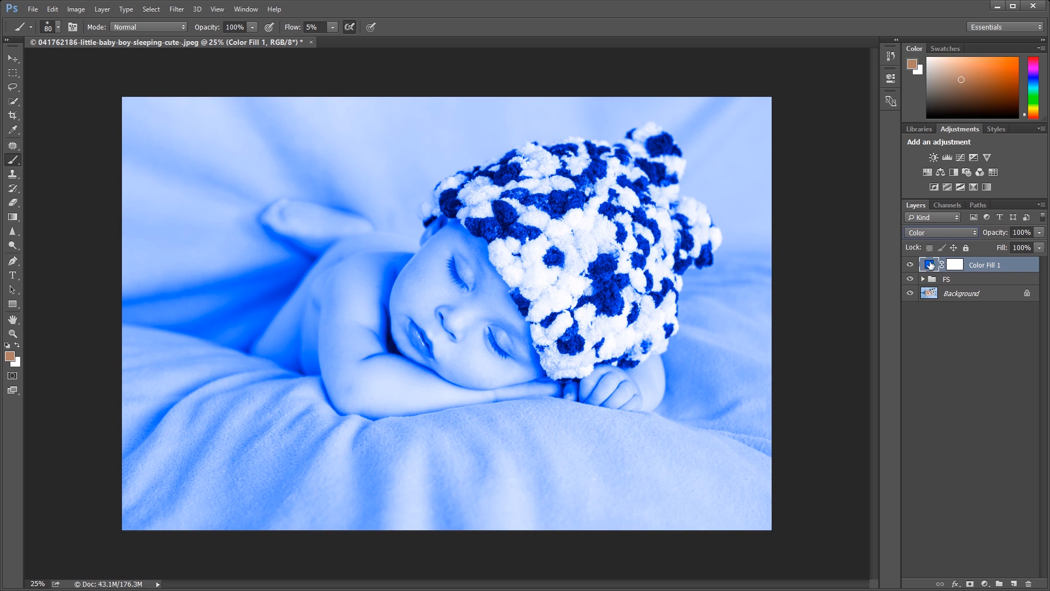
pyautogui.moveTo(999, 237); pyautogui.dragTo(961, 232)
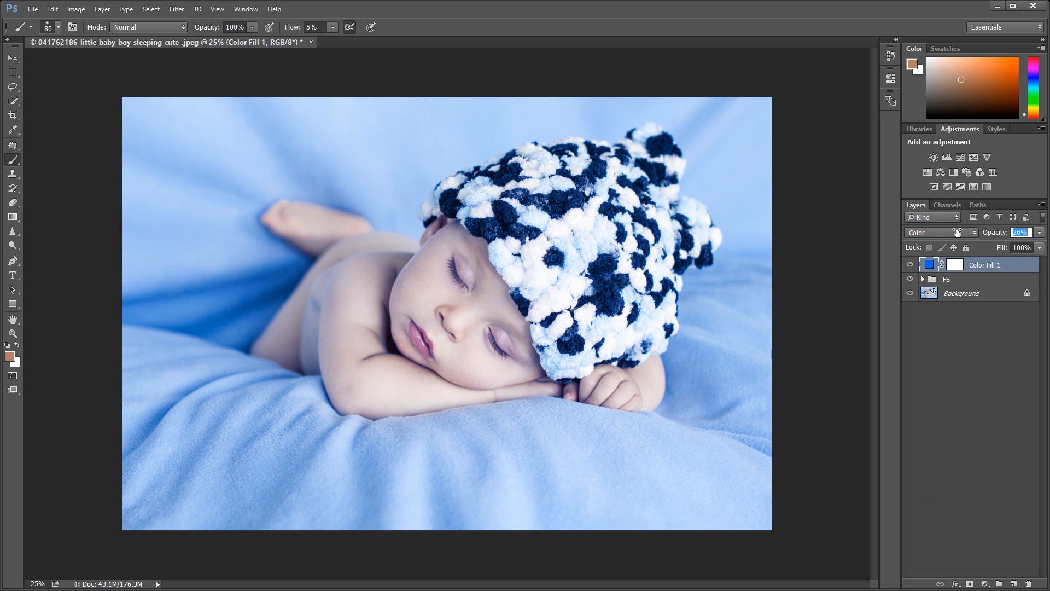
pyautogui.moveTo(956, 233); pyautogui.dragTo(954, 233)
pyautogui.click(911, 265)
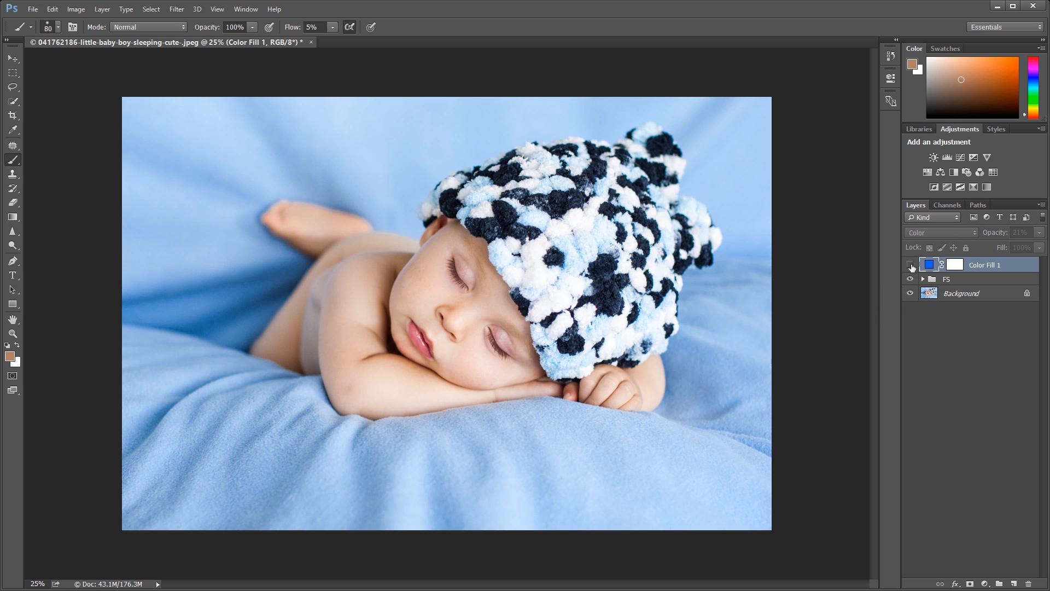
pyautogui.click(911, 265)
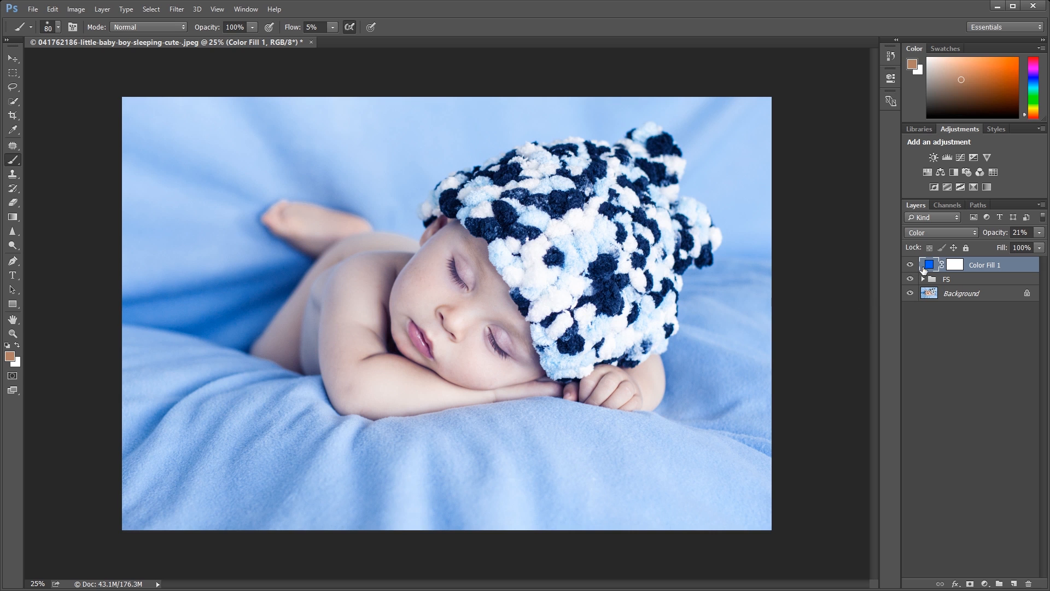
# Step: Change the fill layer's colour to a fully saturated, full-brightness blue with a hue of 226°
pyautogui.doubleClick(929, 265)
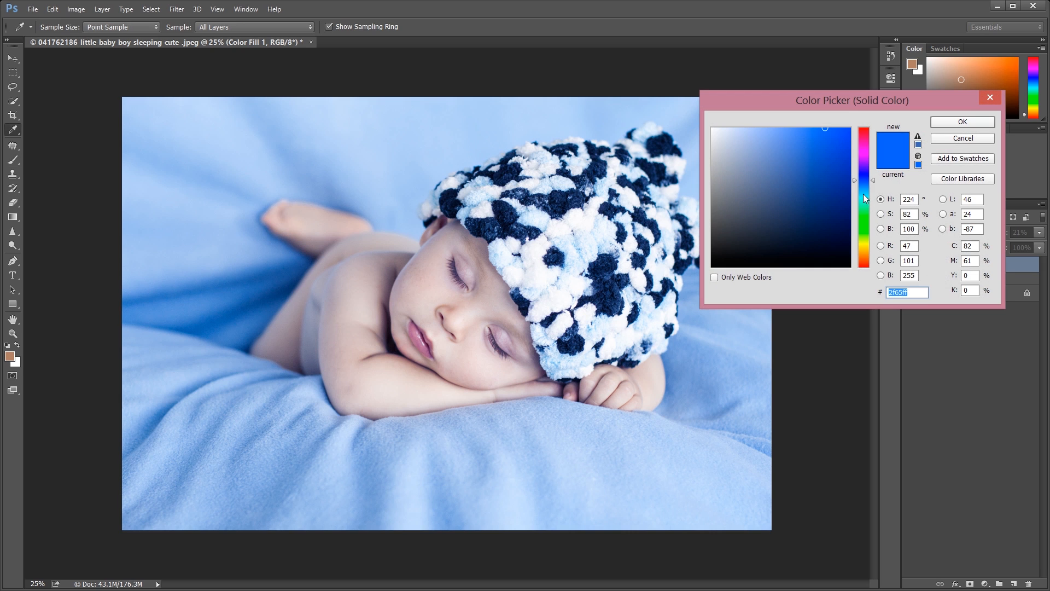
pyautogui.moveTo(863, 189)
pyautogui.mouseDown()
pyautogui.moveTo(863, 213)
pyautogui.moveTo(861, 175)
pyautogui.mouseUp()
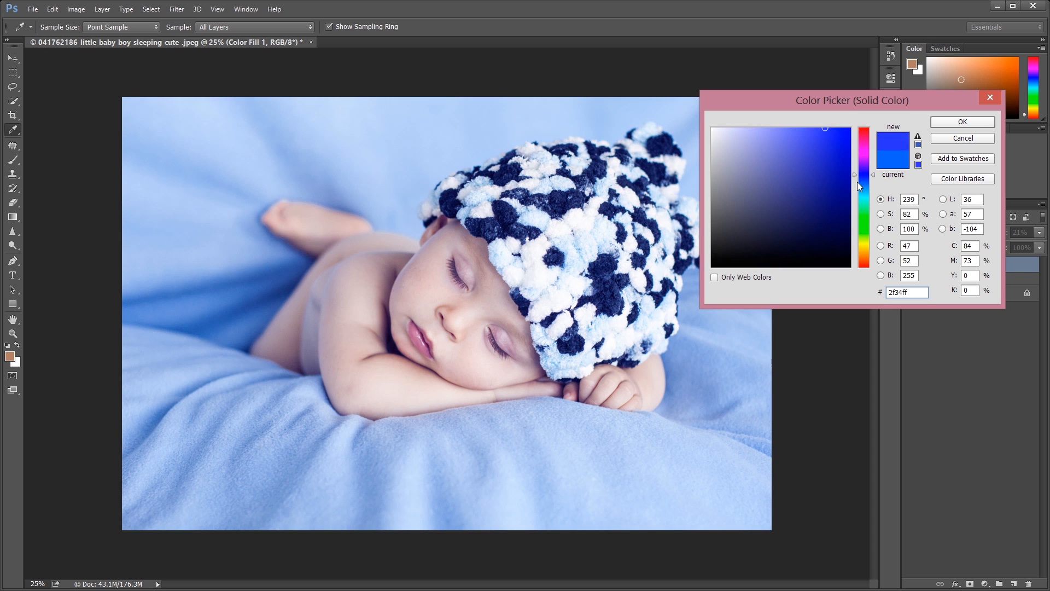
pyautogui.click(862, 180)
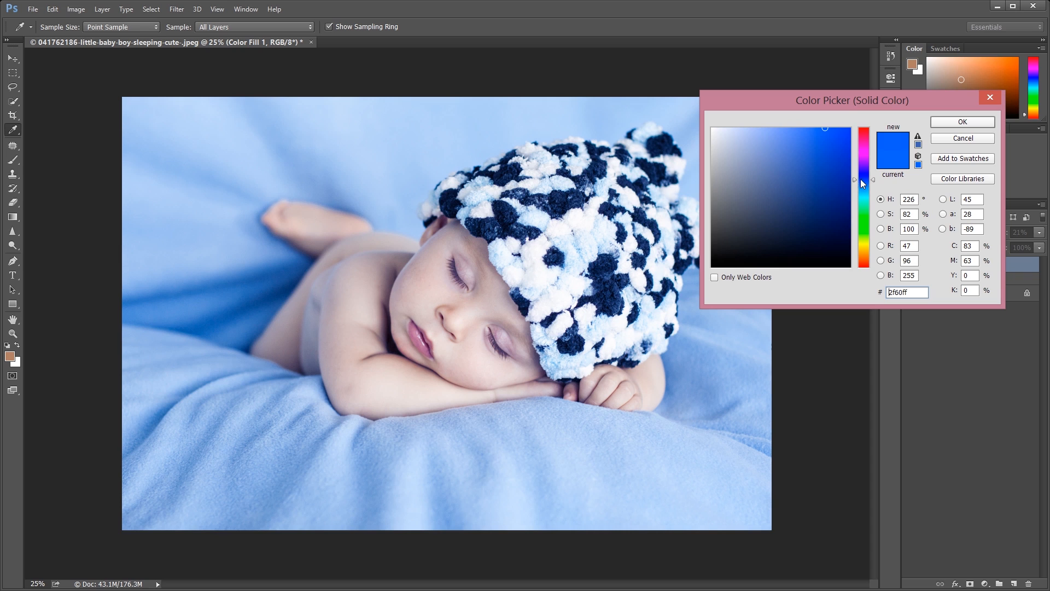
pyautogui.moveTo(836, 141); pyautogui.dragTo(864, 126)
pyautogui.moveTo(825, 176)
pyautogui.mouseDown()
pyautogui.moveTo(851, 177)
pyautogui.moveTo(833, 203)
pyautogui.moveTo(788, 128)
pyautogui.moveTo(850, 128)
pyautogui.mouseUp()
pyautogui.click(936, 123)
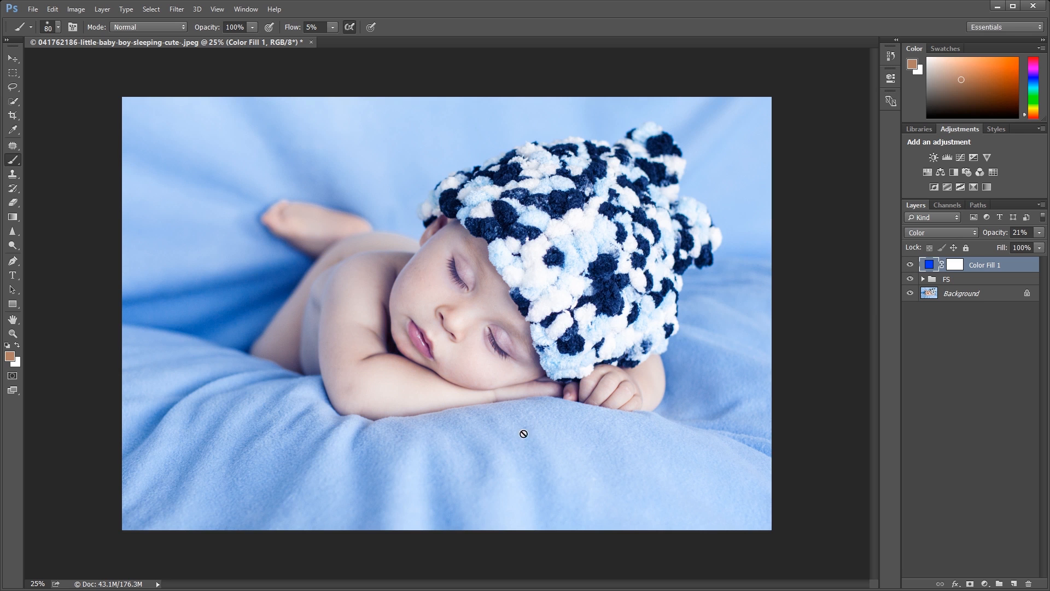
# Step: Target the Color Fill 1 layer mask and set up the brush with black (000000), 200 px size and 99% flow
pyautogui.hotkey('ctrl', '+')
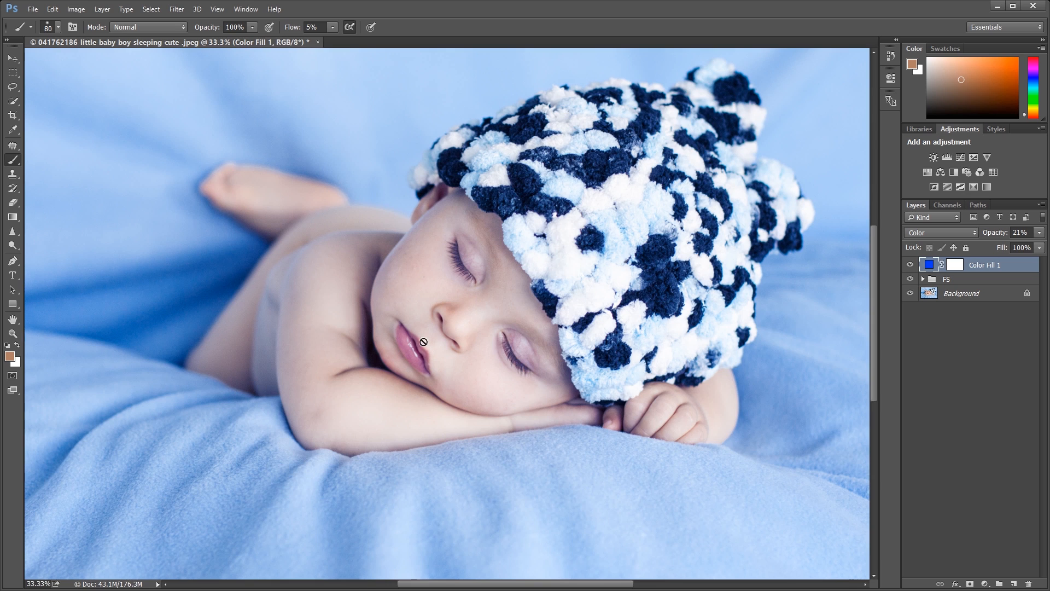
pyautogui.hotkey('ctrl', '-')
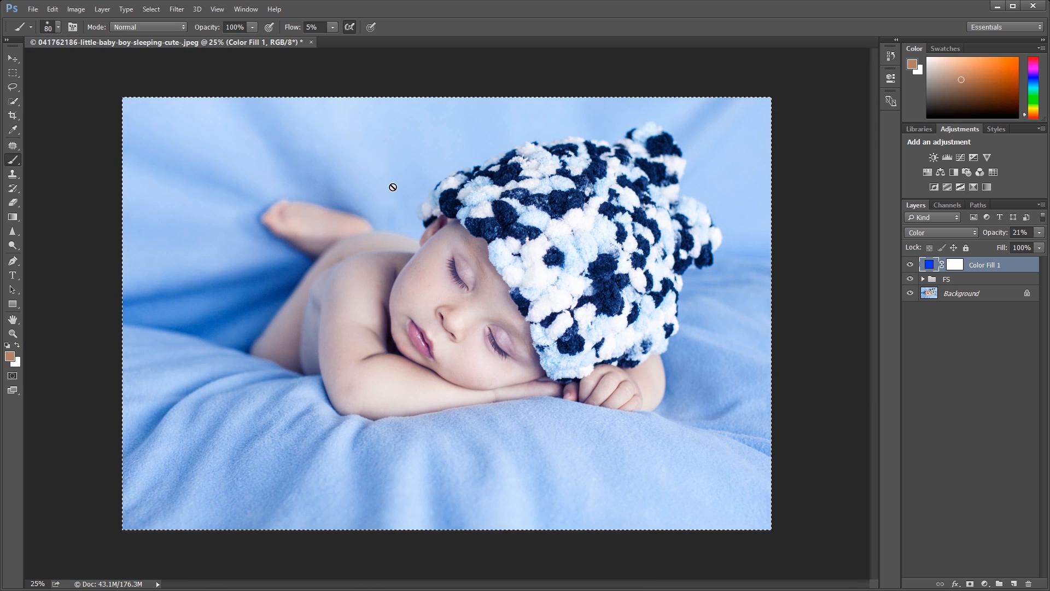
pyautogui.click(960, 264)
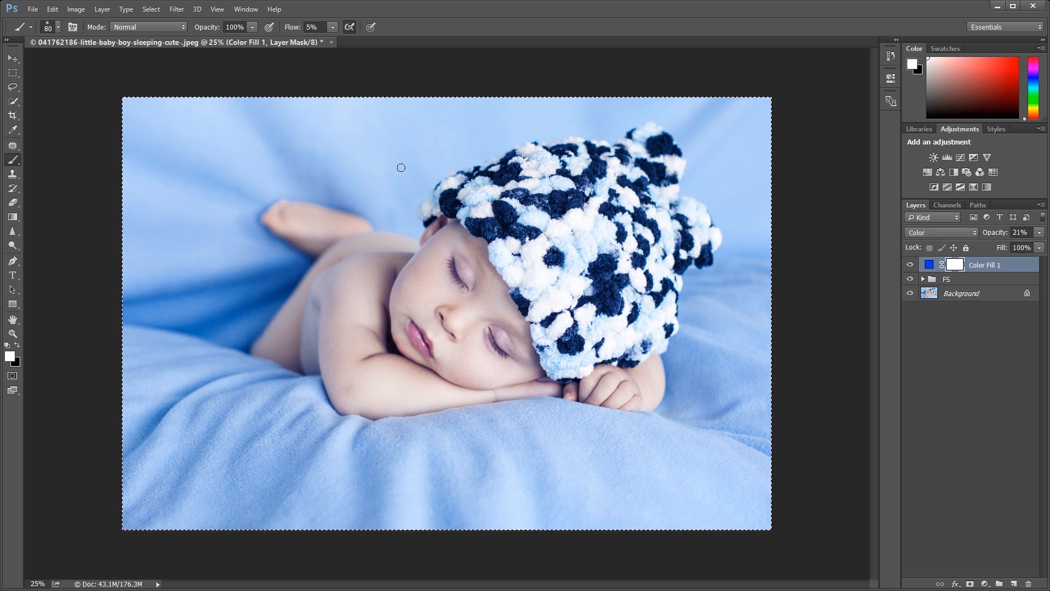
pyautogui.hotkey('ctrl', '+')
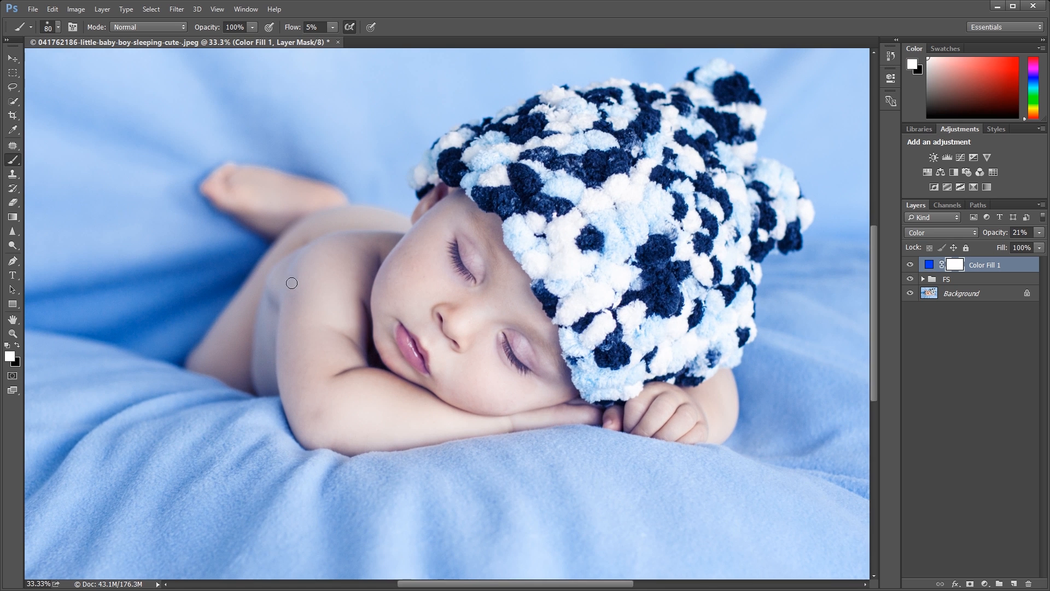
pyautogui.moveTo(291, 28); pyautogui.dragTo(374, 31)
pyautogui.press(']')
pyautogui.press(']')
pyautogui.press(']')
pyautogui.press(']')
pyautogui.press(']')
pyautogui.press(']')
pyautogui.click(10, 356)
pyautogui.moveTo(712, 255); pyautogui.dragTo(689, 288)
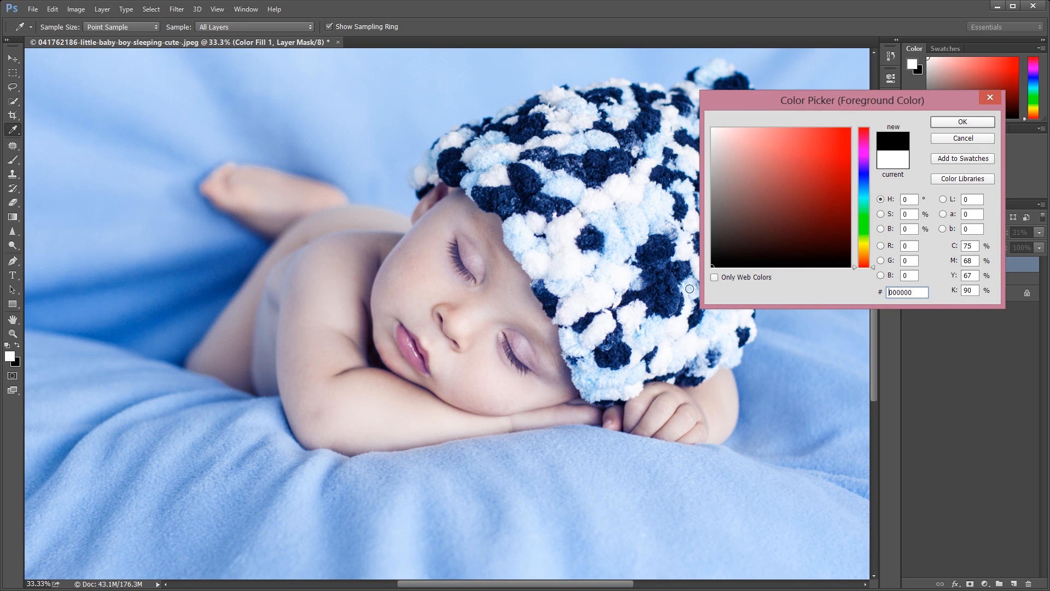
pyautogui.click(953, 126)
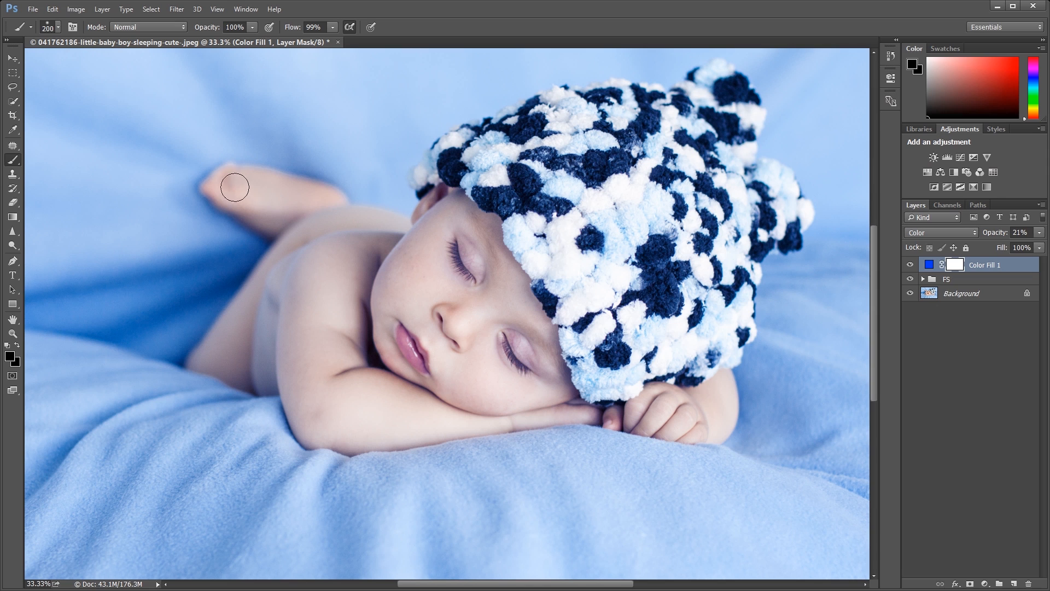
# Step: Paint black on the fill mask over the baby's skin, enlarging the brush to 500 px, to remove the blue tint there
pyautogui.moveTo(268, 216)
pyautogui.mouseDown()
pyautogui.moveTo(260, 195)
pyautogui.moveTo(398, 234)
pyautogui.moveTo(392, 222)
pyautogui.moveTo(353, 217)
pyautogui.moveTo(279, 248)
pyautogui.moveTo(196, 358)
pyautogui.moveTo(236, 374)
pyautogui.moveTo(279, 281)
pyautogui.moveTo(261, 373)
pyautogui.moveTo(291, 266)
pyautogui.moveTo(285, 364)
pyautogui.moveTo(305, 424)
pyautogui.moveTo(380, 434)
pyautogui.moveTo(566, 411)
pyautogui.moveTo(585, 365)
pyautogui.moveTo(592, 387)
pyautogui.moveTo(575, 407)
pyautogui.moveTo(671, 429)
pyautogui.moveTo(713, 422)
pyautogui.moveTo(723, 414)
pyautogui.moveTo(747, 269)
pyautogui.moveTo(757, 244)
pyautogui.moveTo(793, 214)
pyautogui.moveTo(775, 173)
pyautogui.moveTo(746, 148)
pyautogui.moveTo(749, 110)
pyautogui.moveTo(719, 75)
pyautogui.moveTo(694, 95)
pyautogui.moveTo(601, 93)
pyautogui.moveTo(454, 143)
pyautogui.moveTo(432, 177)
pyautogui.moveTo(427, 219)
pyautogui.moveTo(349, 200)
pyautogui.moveTo(330, 255)
pyautogui.moveTo(370, 257)
pyautogui.moveTo(326, 251)
pyautogui.moveTo(304, 274)
pyautogui.moveTo(300, 365)
pyautogui.moveTo(337, 370)
pyautogui.moveTo(344, 296)
pyautogui.mouseUp()
pyautogui.press(']')
pyautogui.press(']')
pyautogui.press(']')
pyautogui.press(']')
pyautogui.moveTo(348, 352)
pyautogui.mouseDown()
pyautogui.moveTo(340, 302)
pyautogui.moveTo(330, 344)
pyautogui.moveTo(302, 301)
pyautogui.moveTo(284, 329)
pyautogui.moveTo(268, 316)
pyautogui.moveTo(286, 264)
pyautogui.moveTo(277, 305)
pyautogui.moveTo(292, 347)
pyautogui.mouseUp()
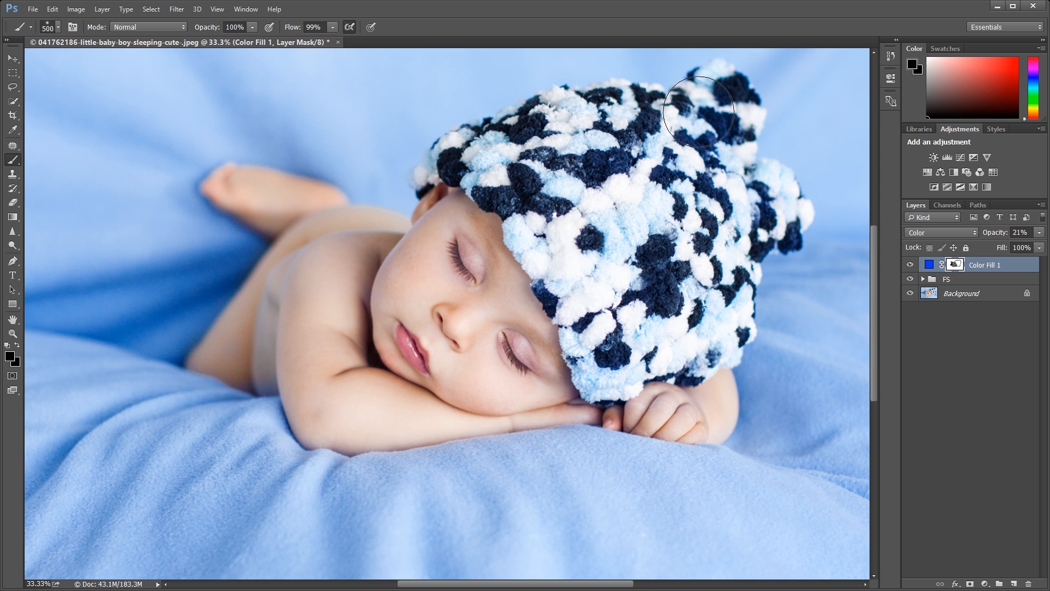
# Step: Extend the black mask painting over the hat and touch up the torso edge with a 200 px brush, then restore 500 px
pyautogui.moveTo(499, 340)
pyautogui.mouseDown()
pyautogui.moveTo(571, 332)
pyautogui.moveTo(586, 311)
pyautogui.mouseUp()
pyautogui.press('[')
pyautogui.press('[')
pyautogui.press('[')
pyautogui.moveTo(276, 333)
pyautogui.mouseDown()
pyautogui.moveTo(260, 343)
pyautogui.moveTo(268, 330)
pyautogui.moveTo(266, 351)
pyautogui.mouseUp()
pyautogui.press(']')
pyautogui.press(']')
pyautogui.press(']')
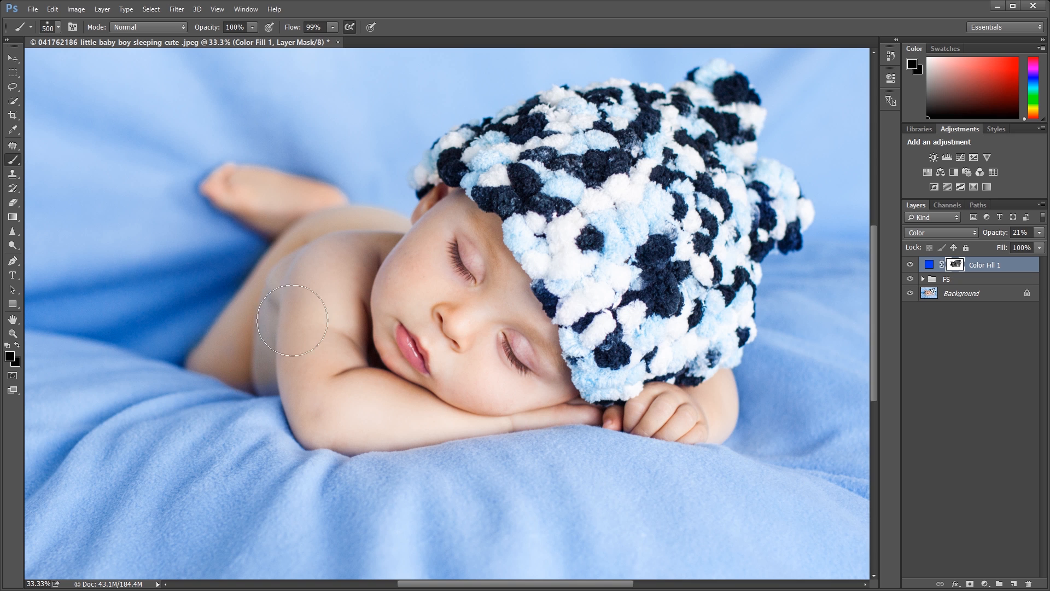
# Step: Compare the photo with and without the blue tint of the Color Fill 1 layer
pyautogui.hotkey('ctrl', '-')
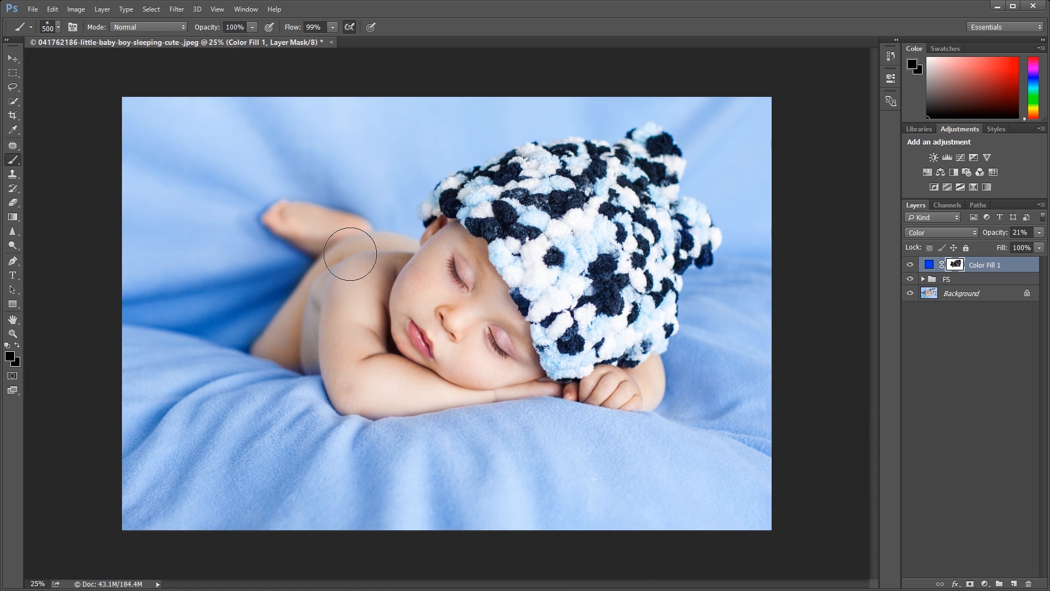
pyautogui.click(911, 265)
pyautogui.click(911, 265)
# Step: Add a Hue/Saturation adjustment layer above Color Fill 1 and target its Blues range
pyautogui.press('[')
pyautogui.click(984, 583)
pyautogui.click(973, 437)
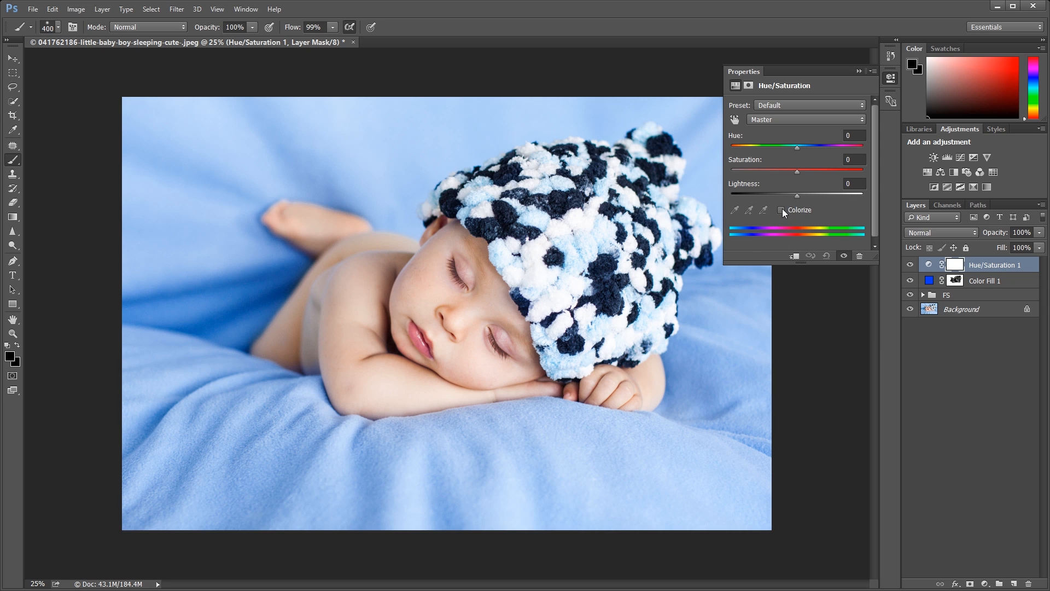
pyautogui.click(772, 118)
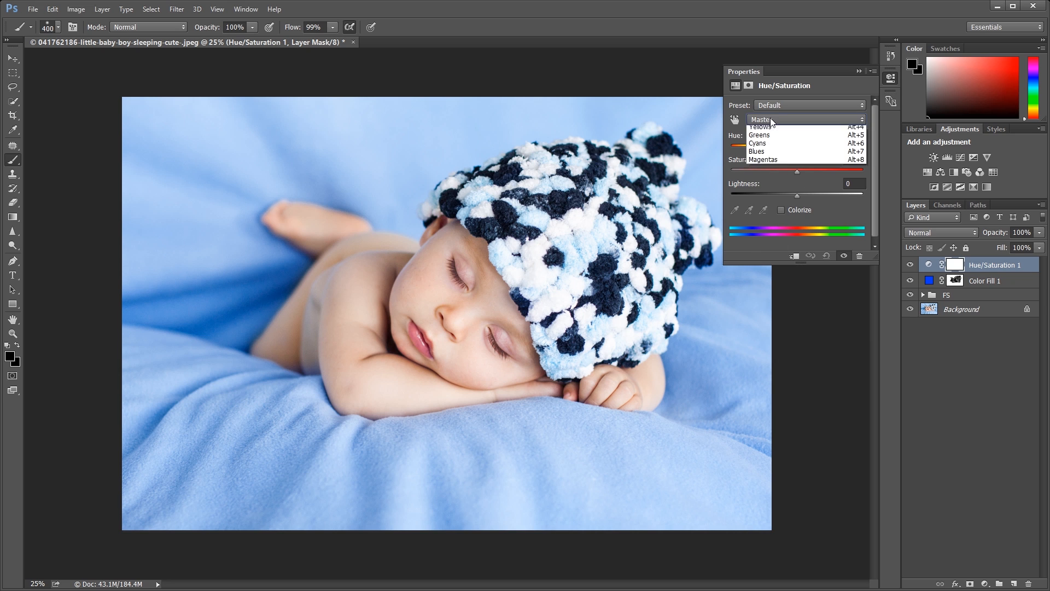
pyautogui.click(761, 171)
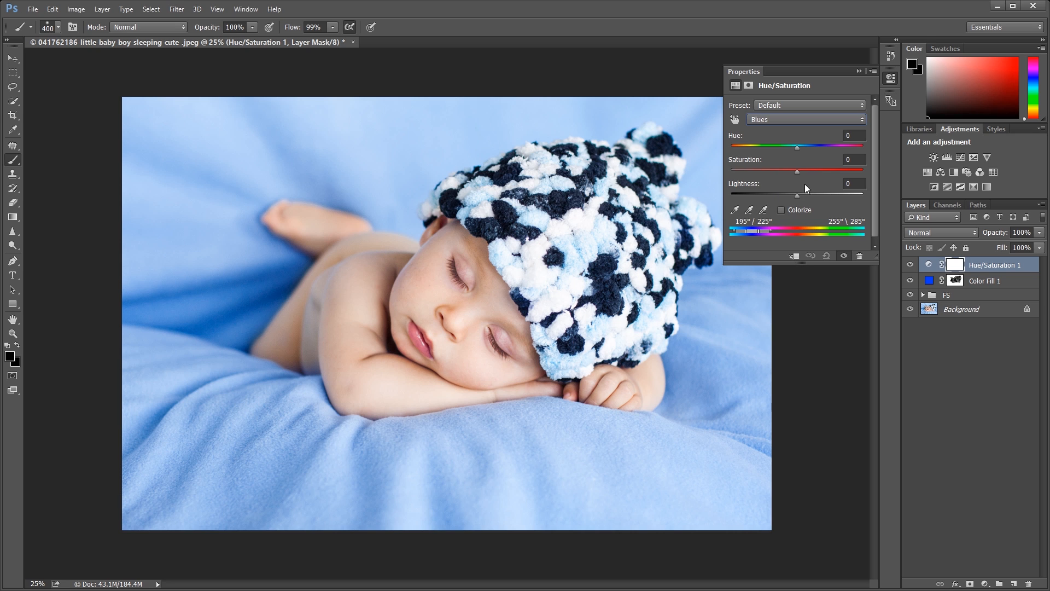
# Step: Try shifting the Blues hue to +148 and 100, and reset the hue to 0
pyautogui.moveTo(796, 171); pyautogui.dragTo(840, 135)
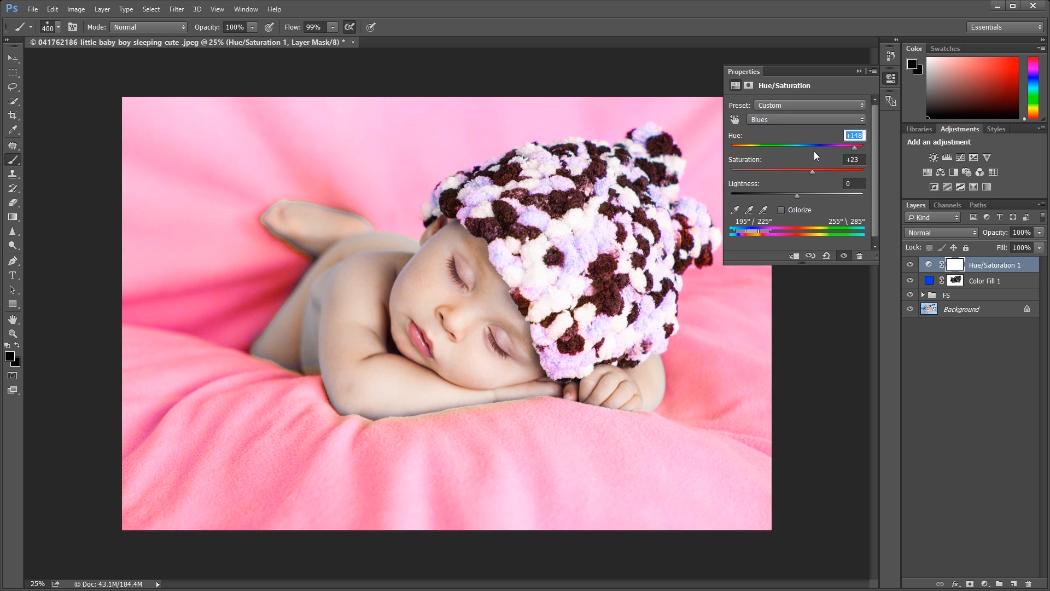
pyautogui.write('100')
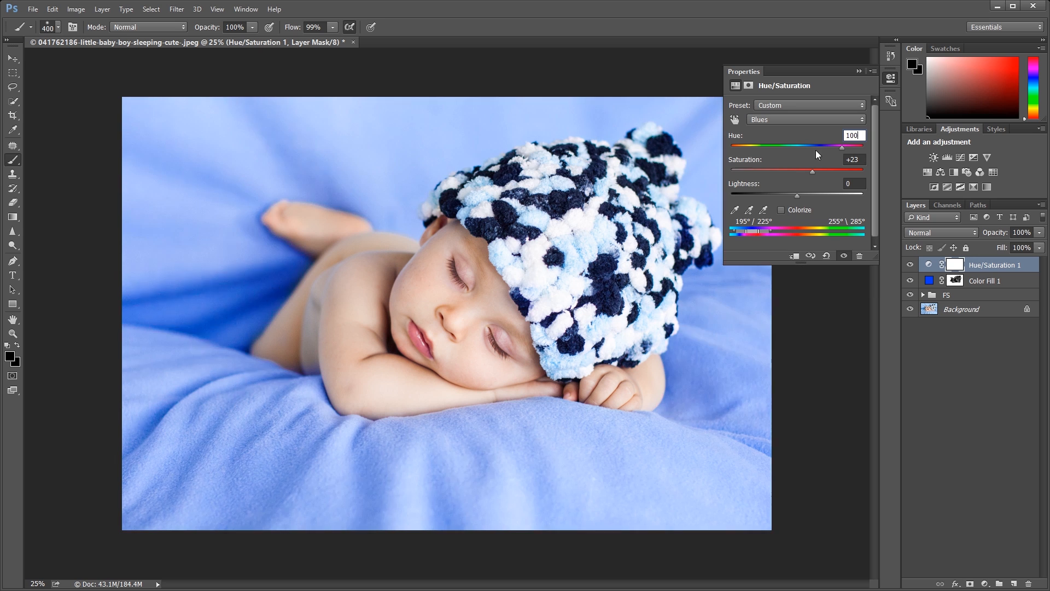
pyautogui.press('BackSpace')
pyautogui.press('BackSpace')
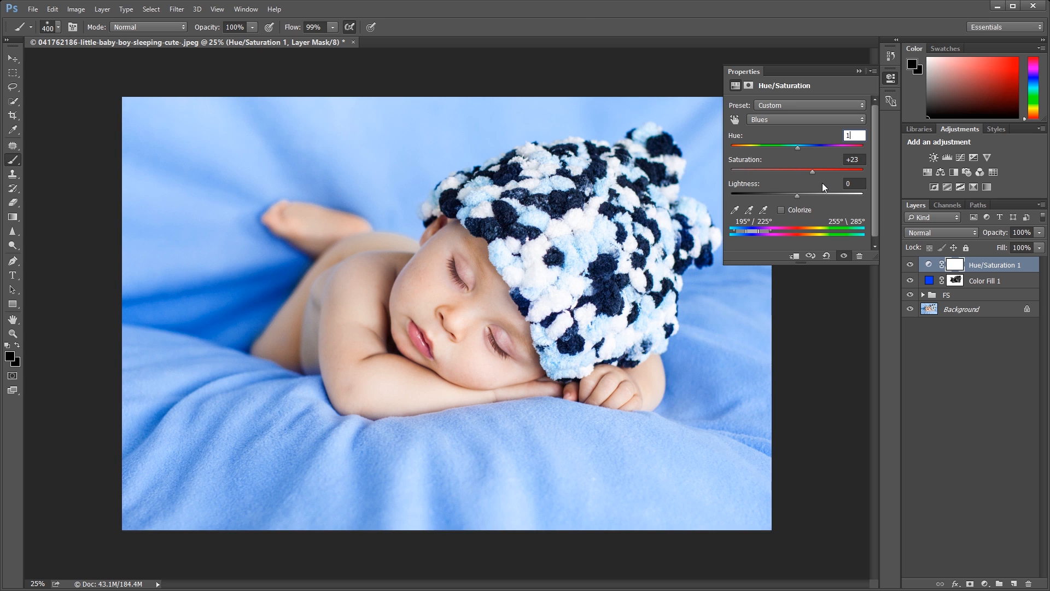
pyautogui.press('BackSpace')
pyautogui.press('Return')
# Step: Adjust the Blues colour range to 178°/200° and 225°\238°, and set its saturation to +20
pyautogui.moveTo(813, 172); pyautogui.dragTo(861, 181)
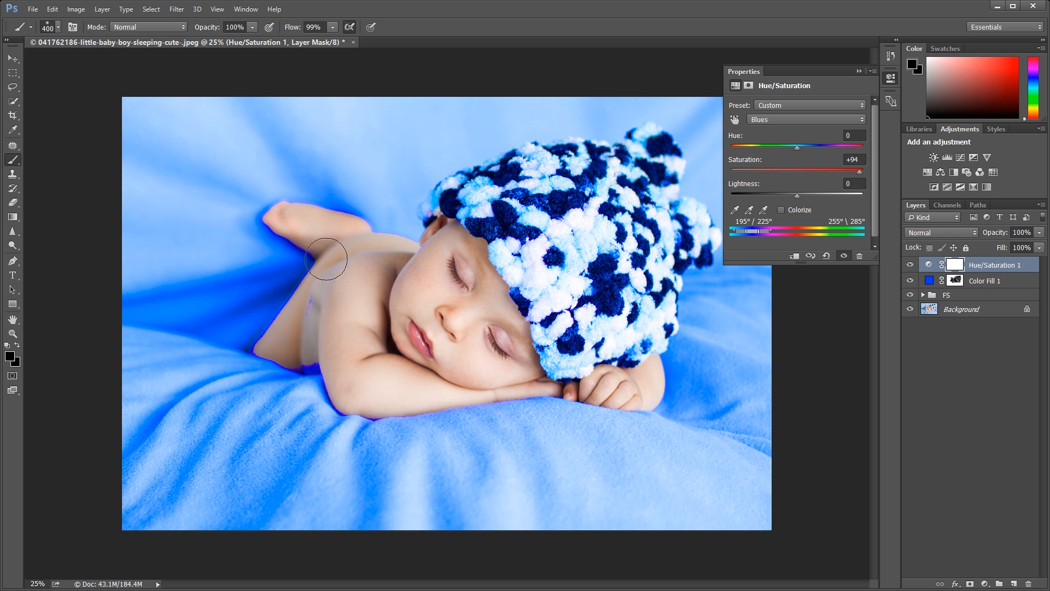
pyautogui.click(818, 171)
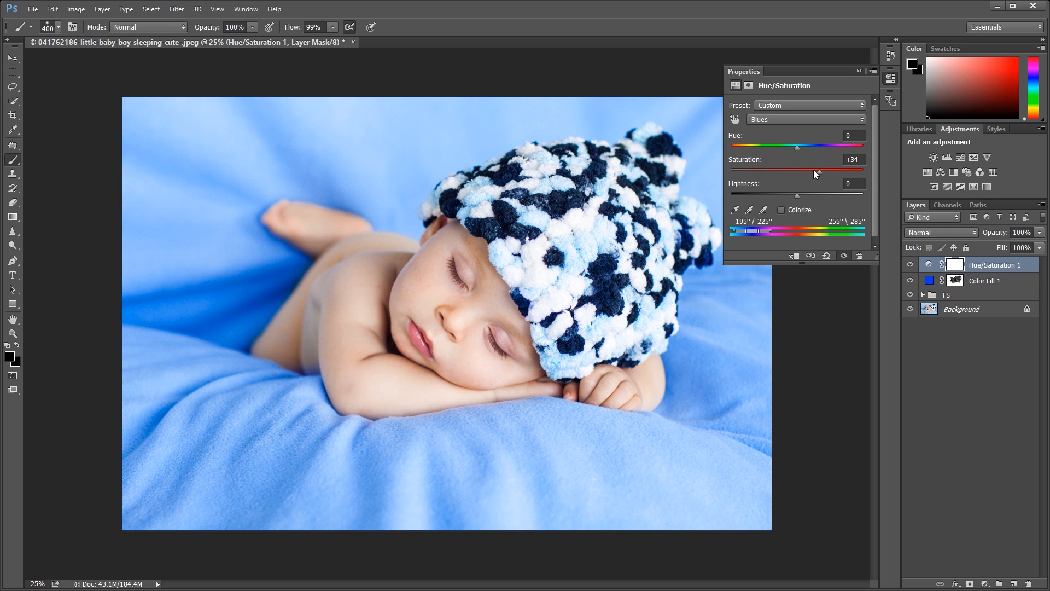
pyautogui.click(813, 170)
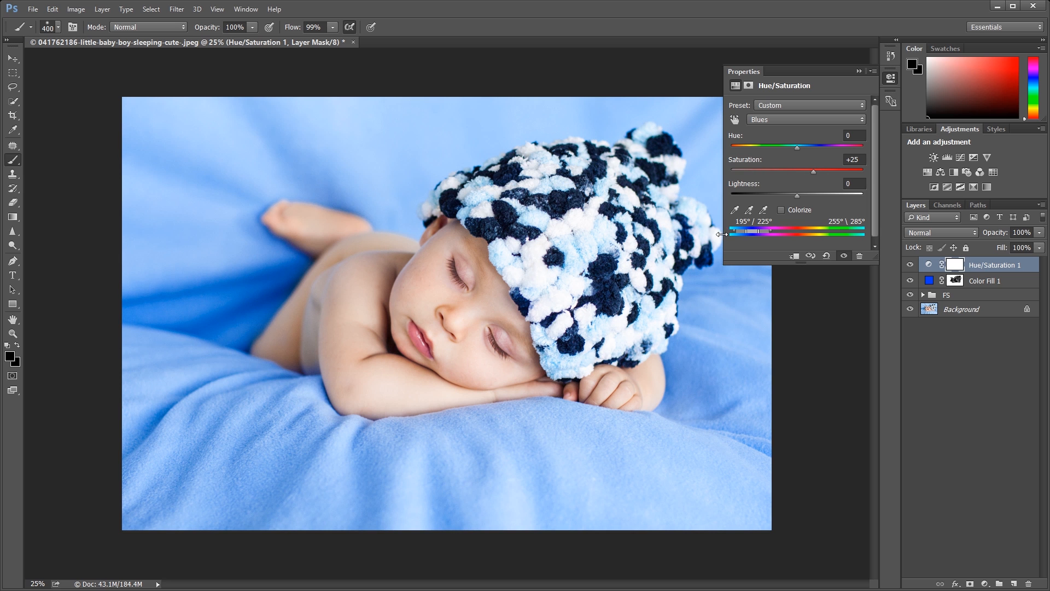
pyautogui.hotkey('ctrl', '+')
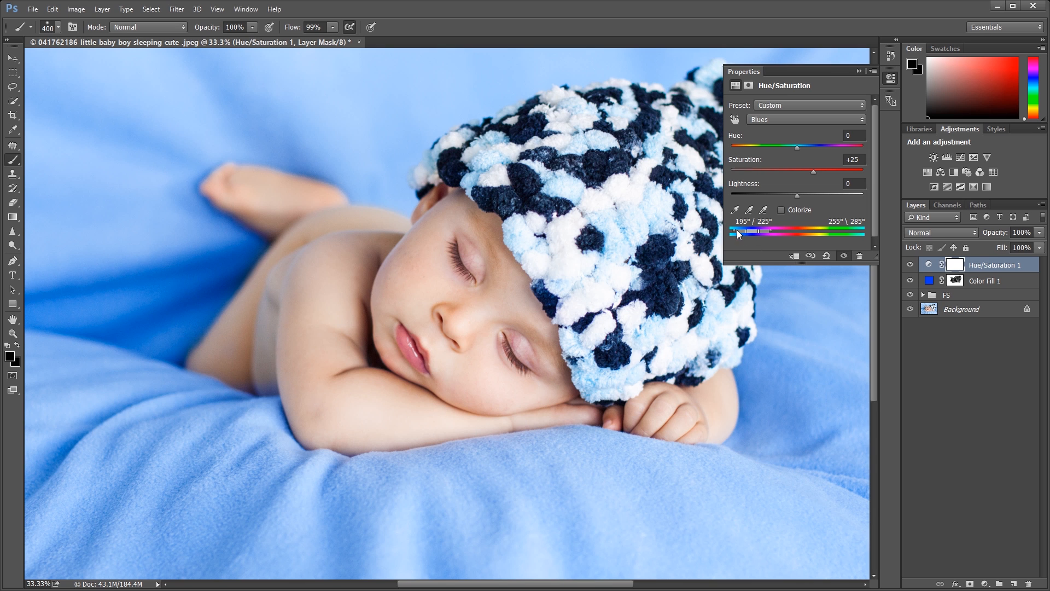
pyautogui.moveTo(745, 231); pyautogui.dragTo(737, 229)
pyautogui.moveTo(769, 231); pyautogui.dragTo(740, 228)
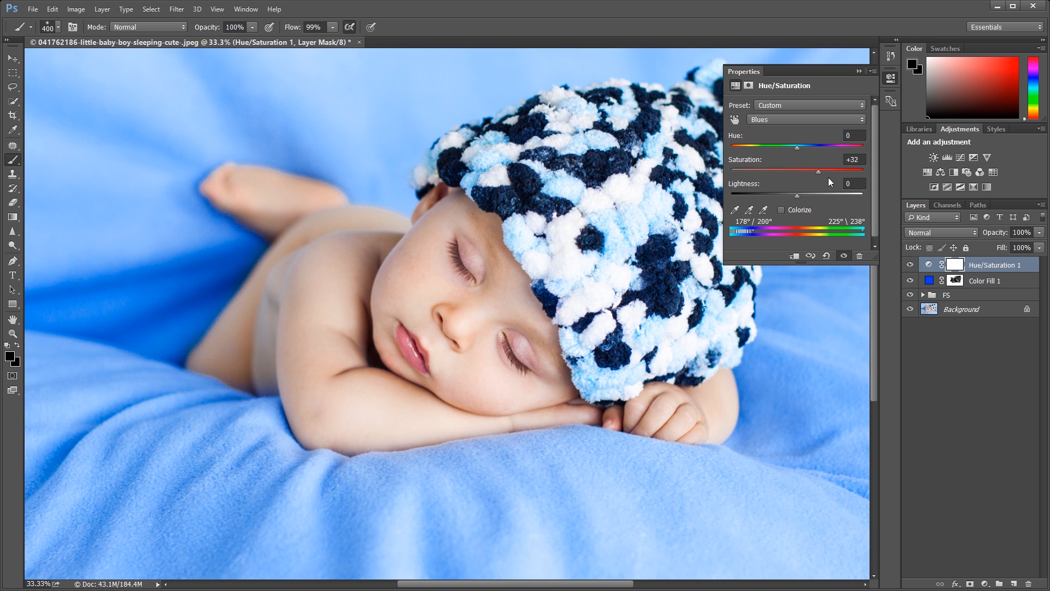
pyautogui.moveTo(863, 175); pyautogui.dragTo(810, 179)
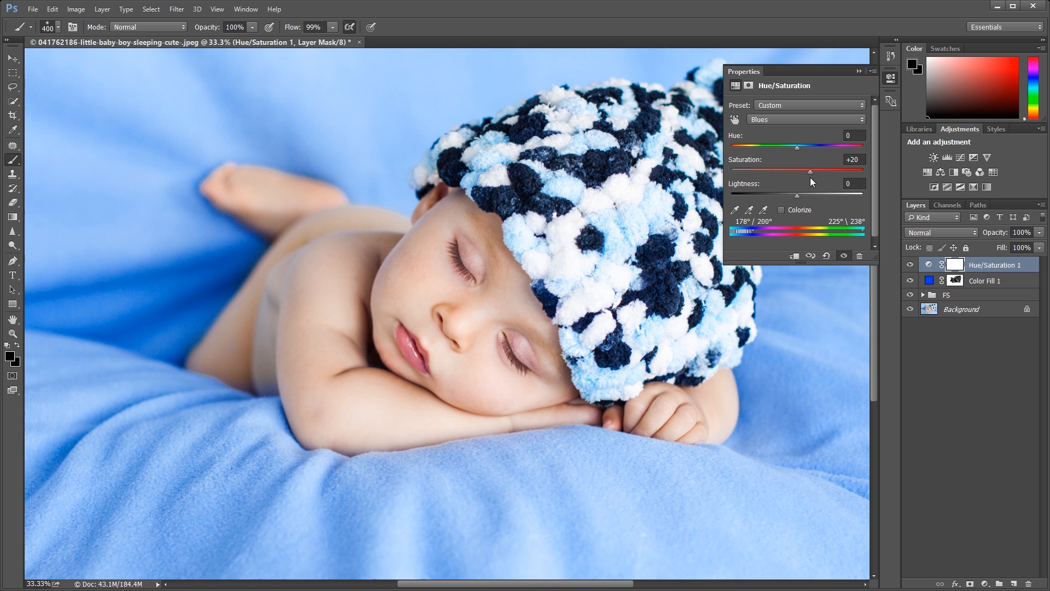
pyautogui.click(859, 70)
# Step: Compare the whole photo with and without the Hue/Saturation 1 adjustment, leaving the layer visible
pyautogui.hotkey('ctrl', '-')
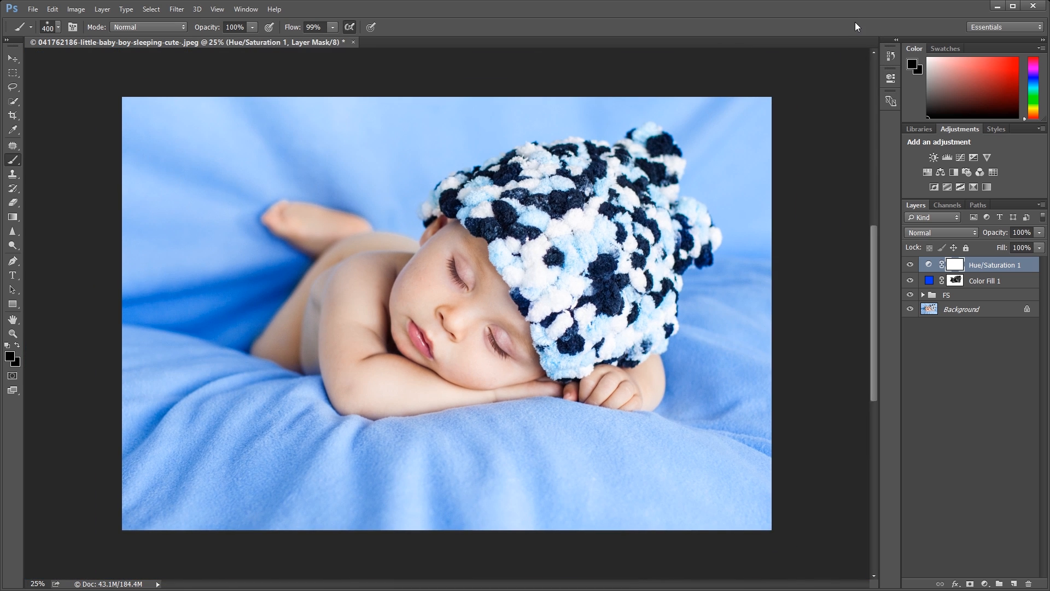
pyautogui.click(910, 266)
pyautogui.click(910, 266)
pyautogui.click(910, 266)
pyautogui.click(910, 265)
pyautogui.click(910, 266)
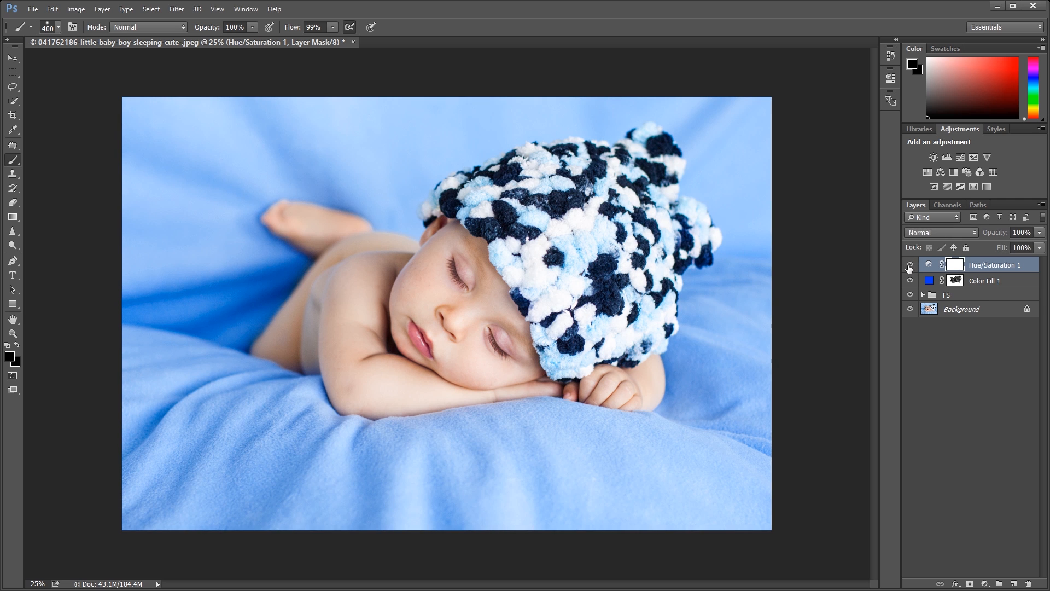
pyautogui.click(910, 265)
pyautogui.click(910, 265)
pyautogui.click(911, 265)
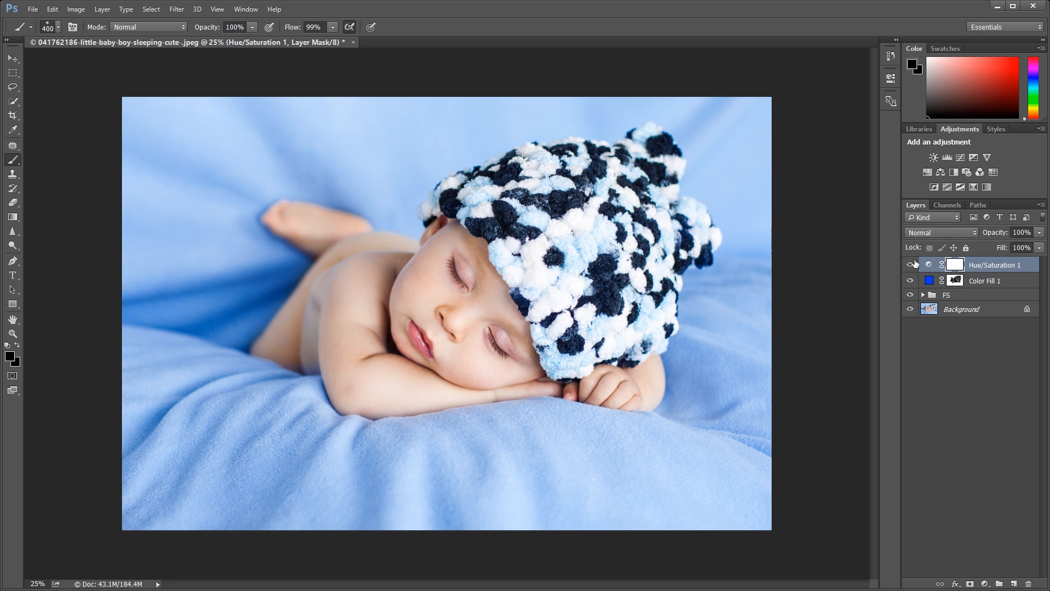
pyautogui.click(908, 263)
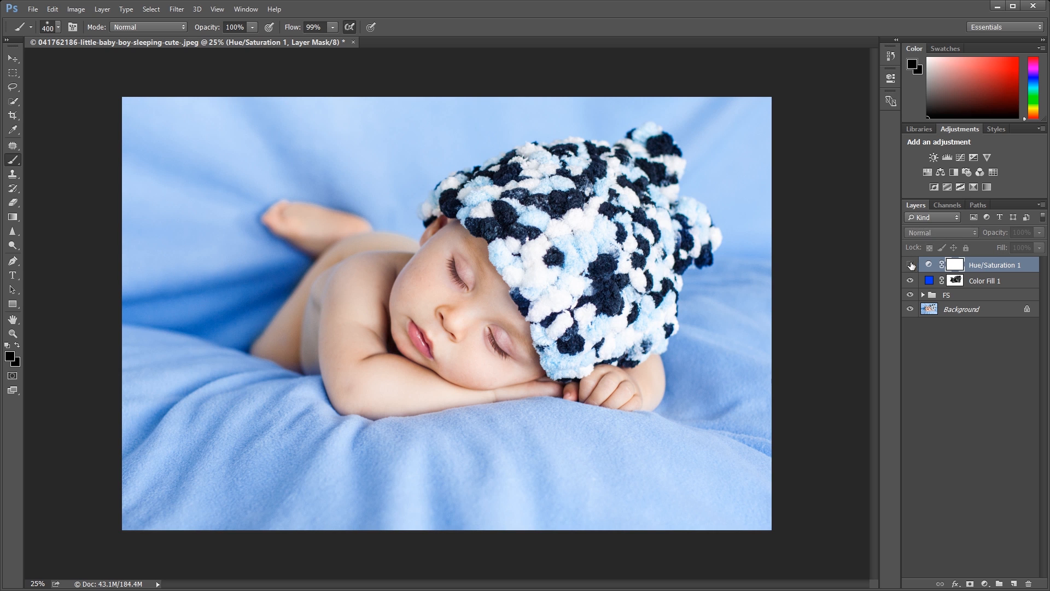
pyautogui.click(912, 268)
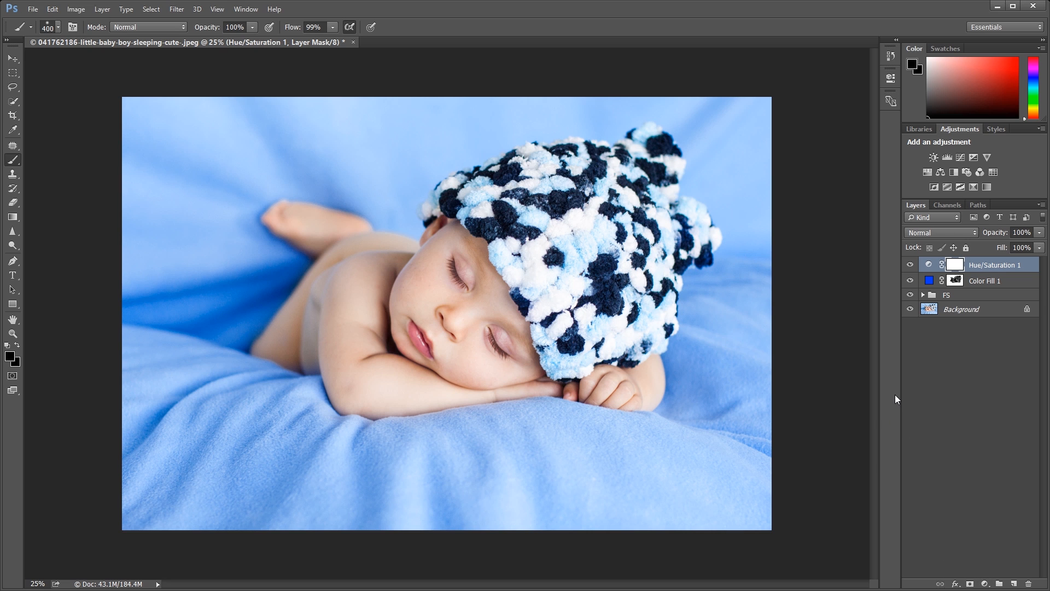
# Step: Group the Hue/Saturation 1 and Color Fill 1 layers and name the group Background
pyautogui.press('v')
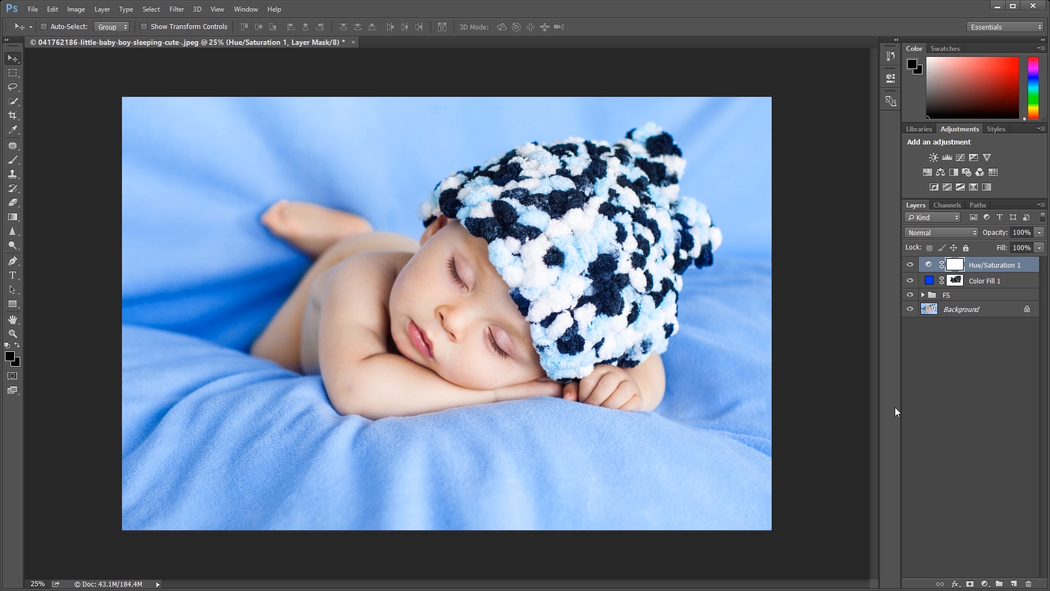
pyautogui.keyDown('shift'); pyautogui.click(971, 280); pyautogui.keyUp('shift')
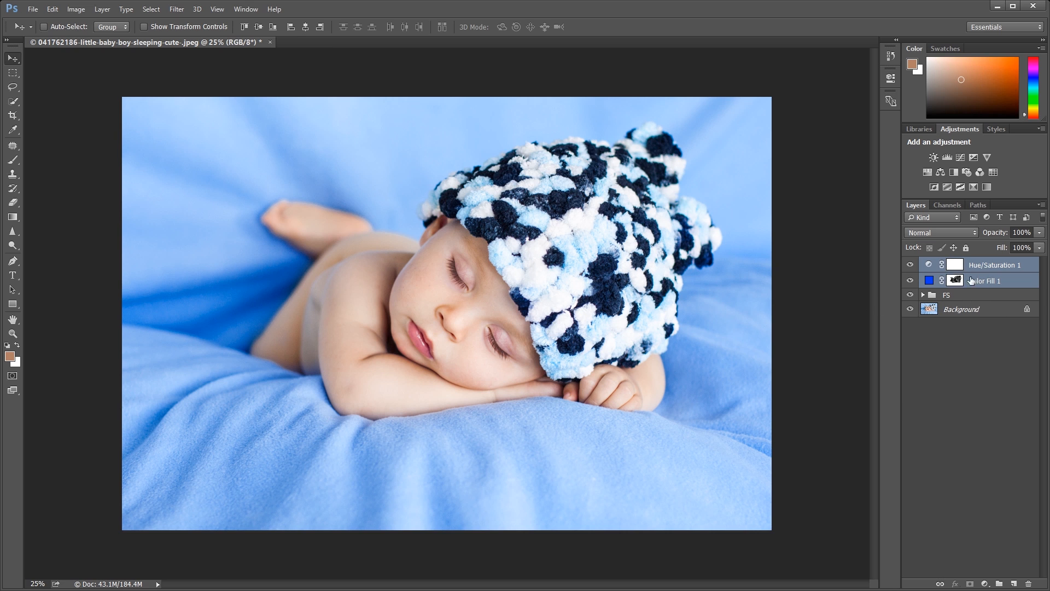
pyautogui.hotkey('ctrl', 'g')
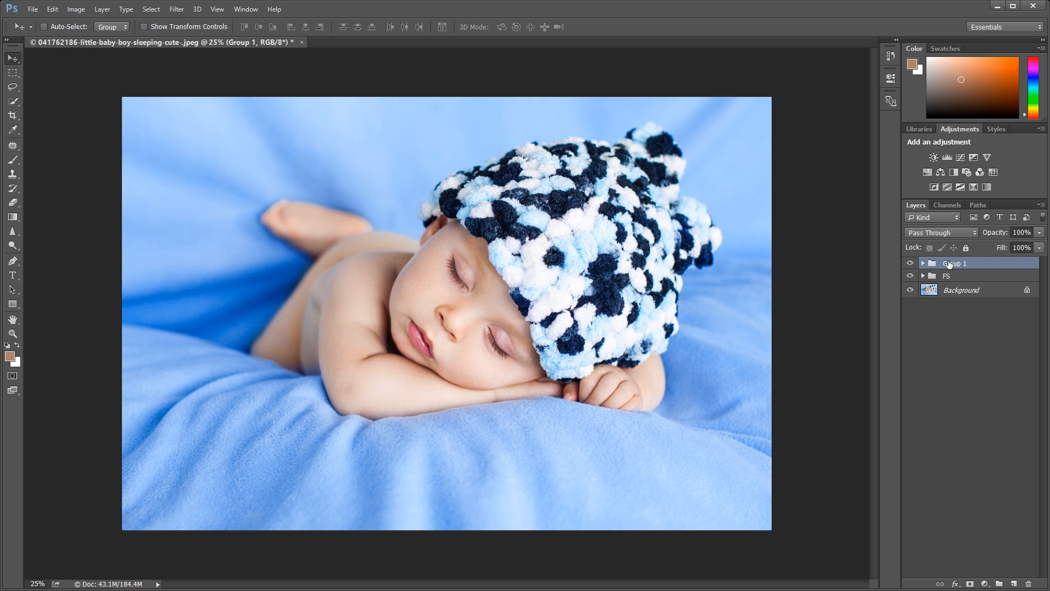
pyautogui.doubleClick(949, 264)
pyautogui.click(954, 263)
pyautogui.hotkey('ctrl', 'a')
pyautogui.write('Background')
pyautogui.press('Return')
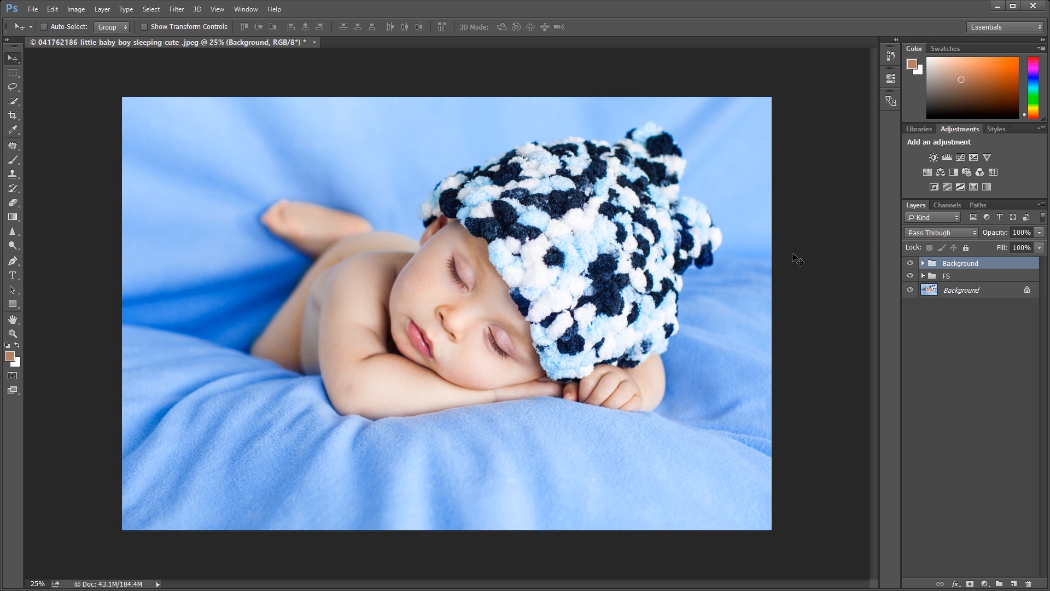
# Step: Compare the photo with and without the Background group's colour changes, leaving the group visible
pyautogui.click(910, 263)
pyautogui.click(910, 263)
pyautogui.click(910, 263)
pyautogui.click(910, 263)
pyautogui.click(910, 263)
pyautogui.click(910, 263)
pyautogui.click(910, 263)
pyautogui.click(909, 264)
# Step: Add two Curves adjustment layers above the Background group and hide the upper one
pyautogui.click(983, 583)
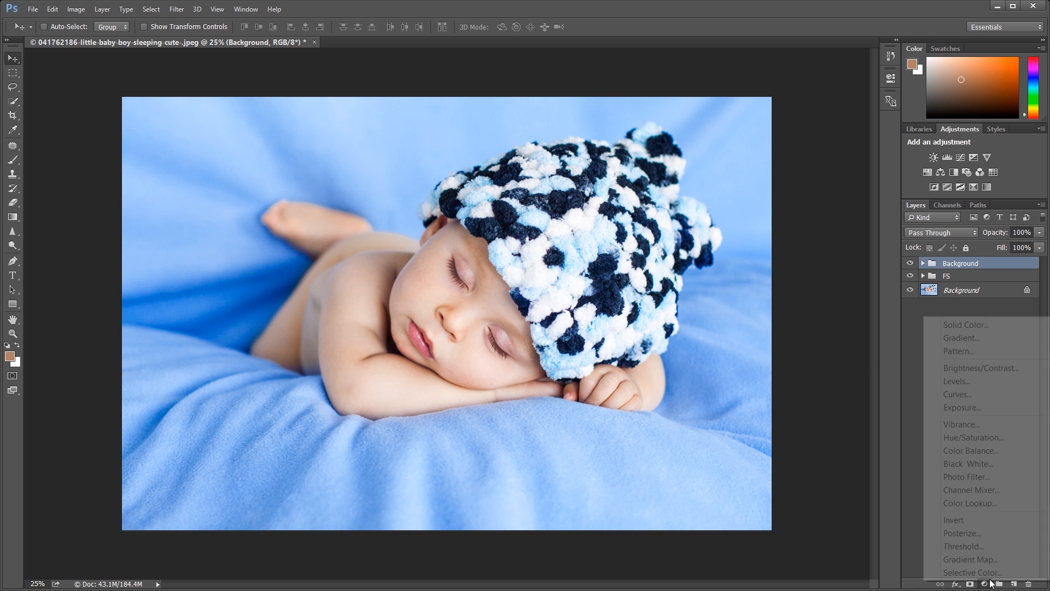
pyautogui.click(965, 395)
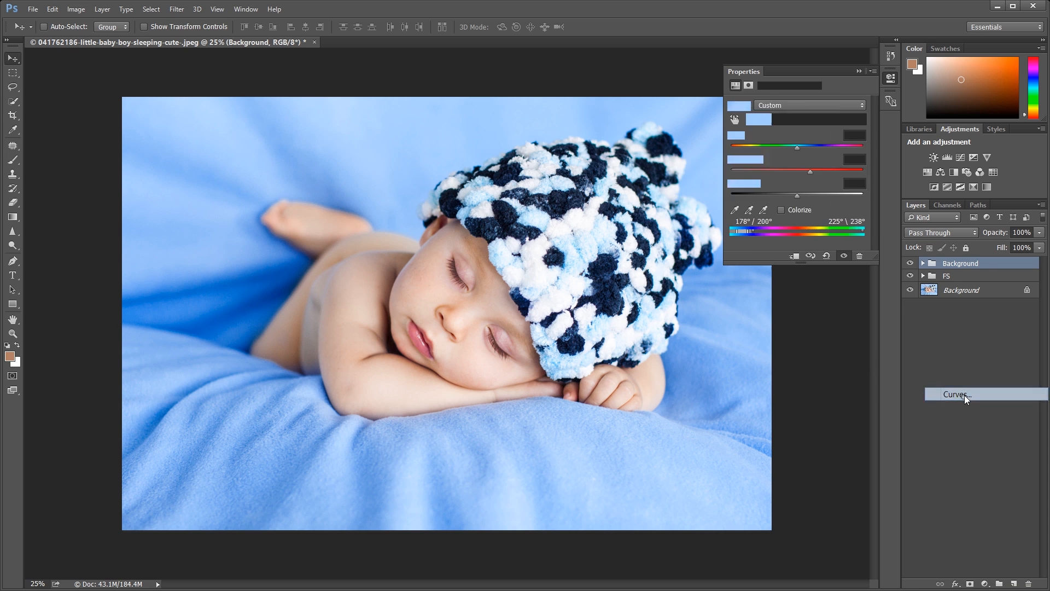
pyautogui.click(961, 158)
pyautogui.click(910, 264)
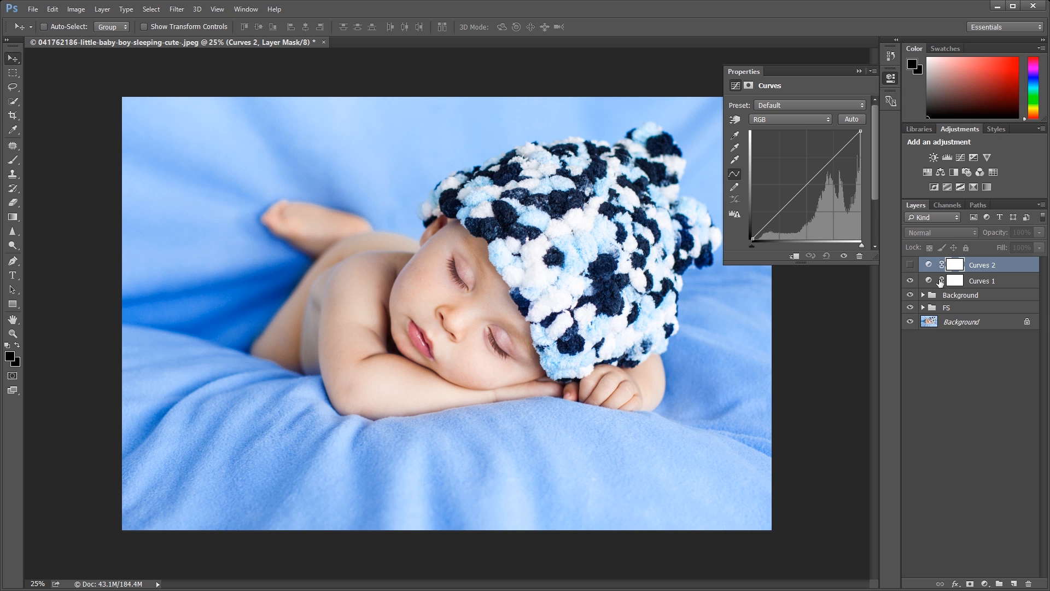
# Step: Darken the image with the Curves 1 layer by pulling the middle of its RGB curve down
pyautogui.click(955, 281)
pyautogui.click(735, 85)
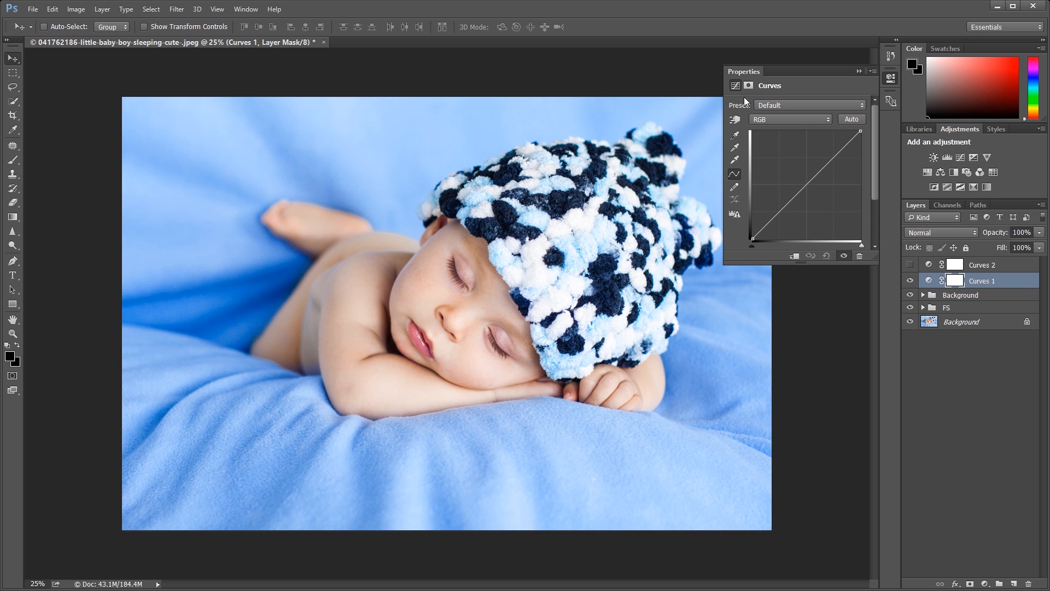
pyautogui.moveTo(800, 186); pyautogui.dragTo(818, 197)
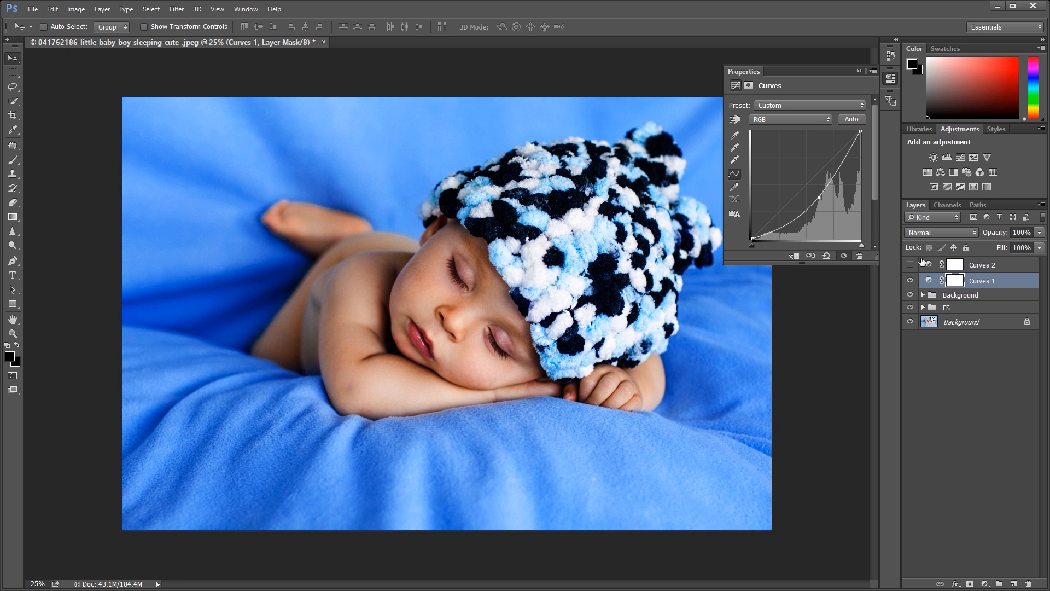
# Step: Isolate the Curves 2 layer, raise the middle of its RGB curve moderately to brighten the image, and show both Curves layers
pyautogui.click(910, 280)
pyautogui.click(956, 265)
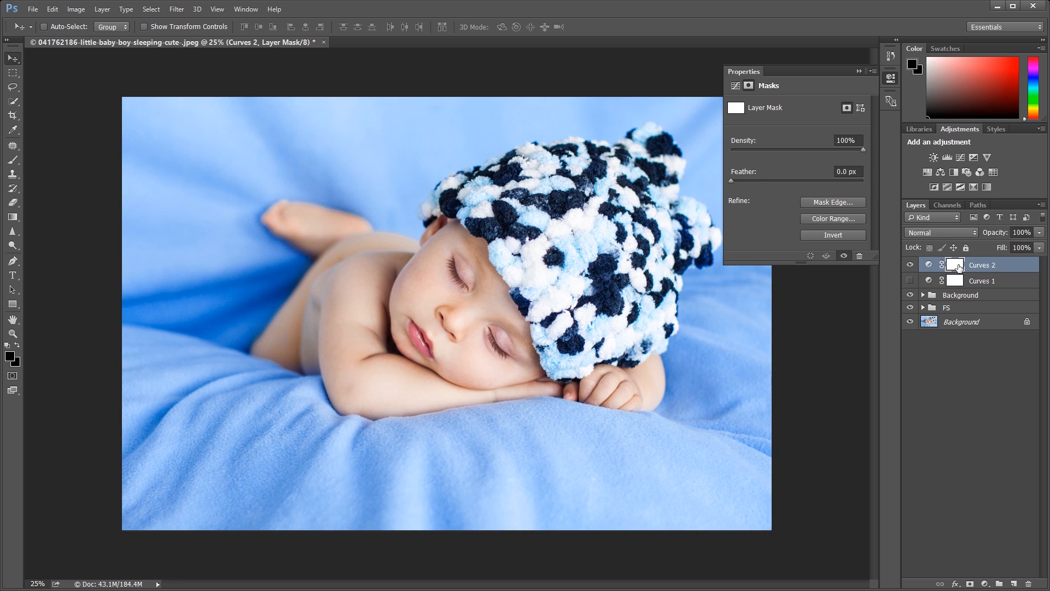
pyautogui.click(735, 85)
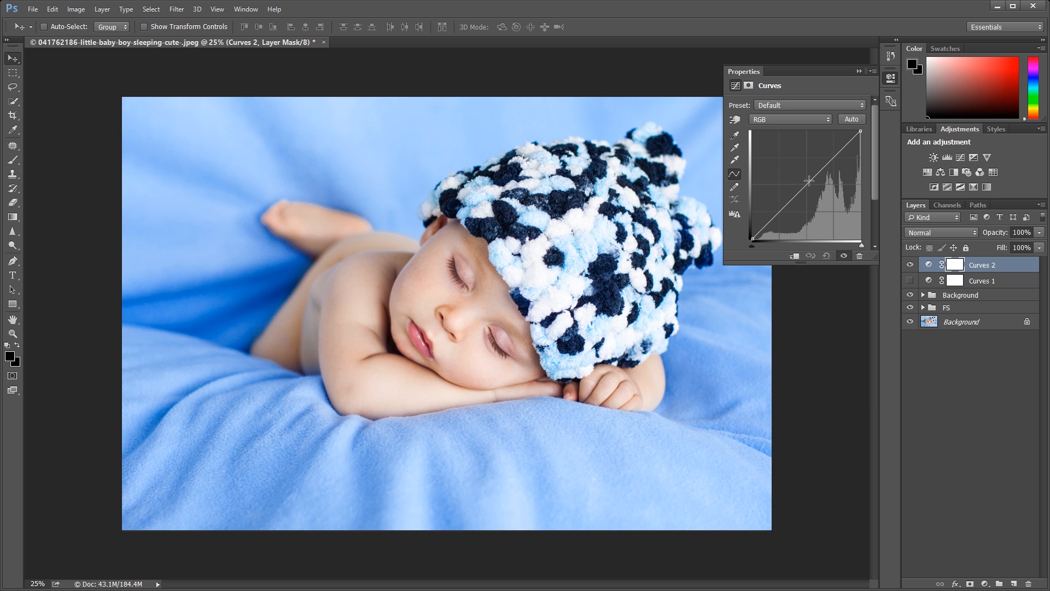
pyautogui.moveTo(809, 183); pyautogui.dragTo(795, 164)
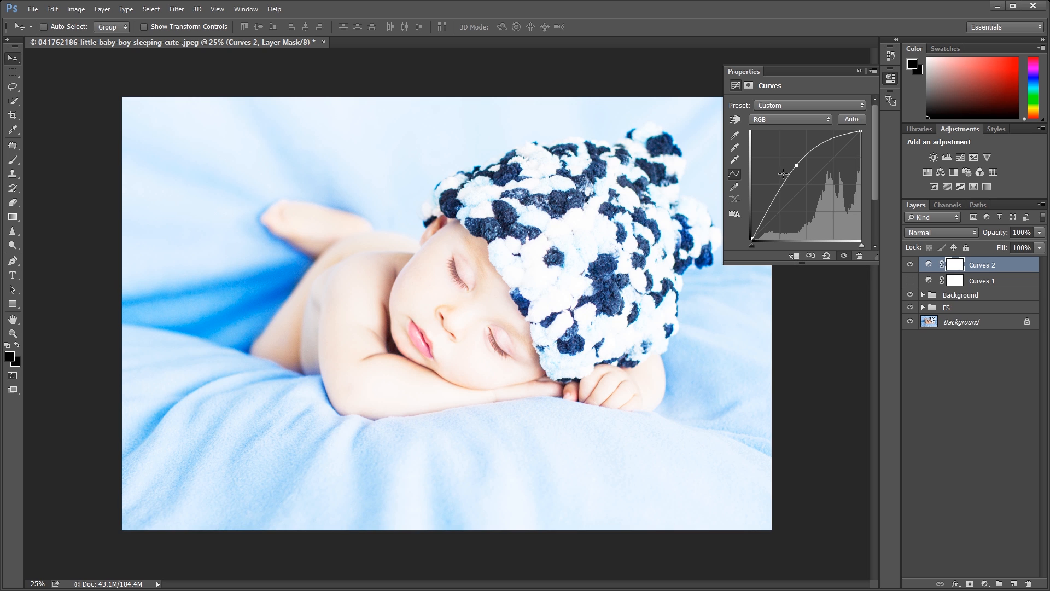
pyautogui.moveTo(796, 164); pyautogui.dragTo(792, 174)
pyautogui.click(858, 71)
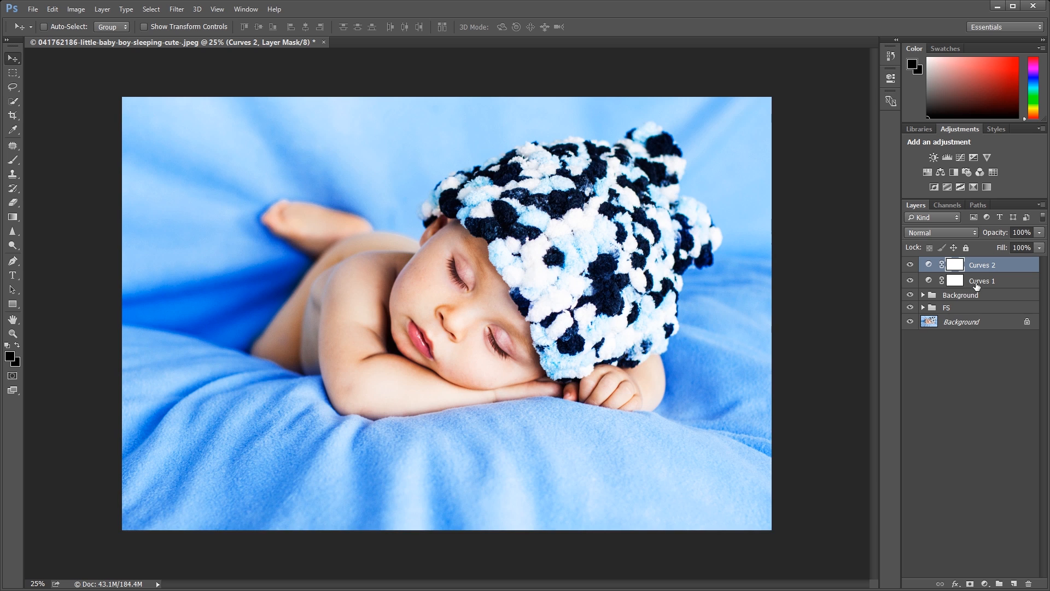
# Step: Rename the Curves 1 layer as Burn and the Curves 2 layer as Dodge
pyautogui.doubleClick(982, 281)
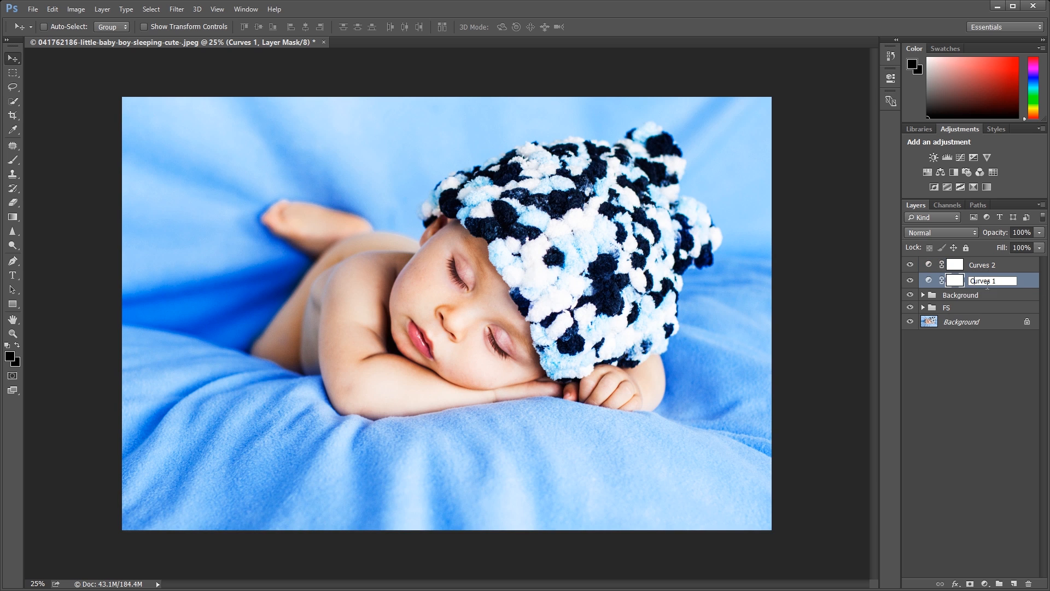
pyautogui.write('Bue')
pyautogui.write('n')
pyautogui.press('BackSpace')
pyautogui.press('BackSpace')
pyautogui.write('rn')
pyautogui.press('Return')
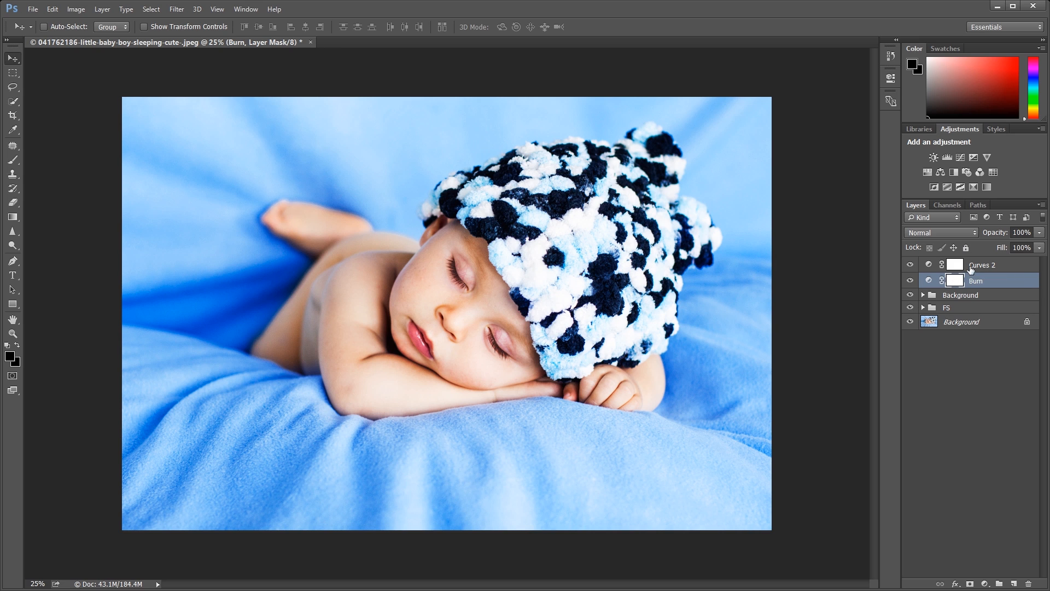
pyautogui.doubleClick(971, 265)
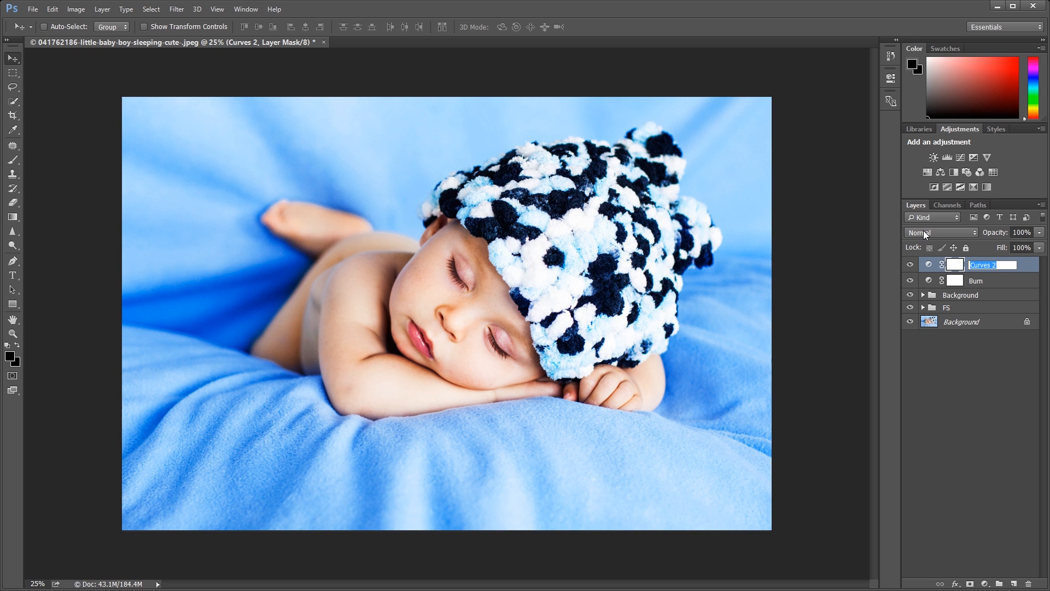
pyautogui.write('Dodge')
pyautogui.press('Return')
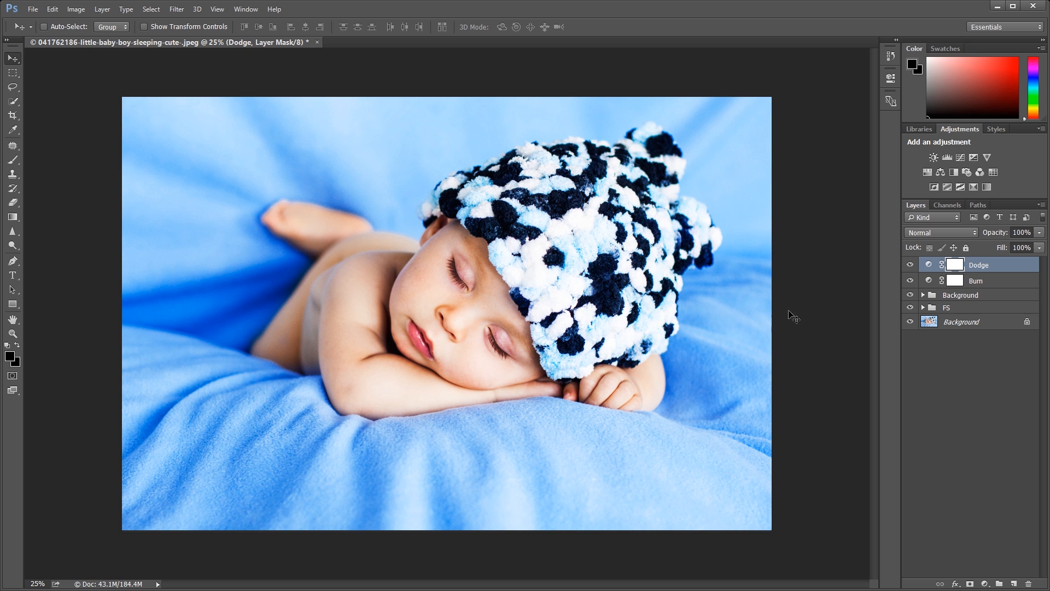
# Step: Invert the layer masks of the Burn and Dodge layers to black so both Curves effects are hidden
pyautogui.click(910, 265)
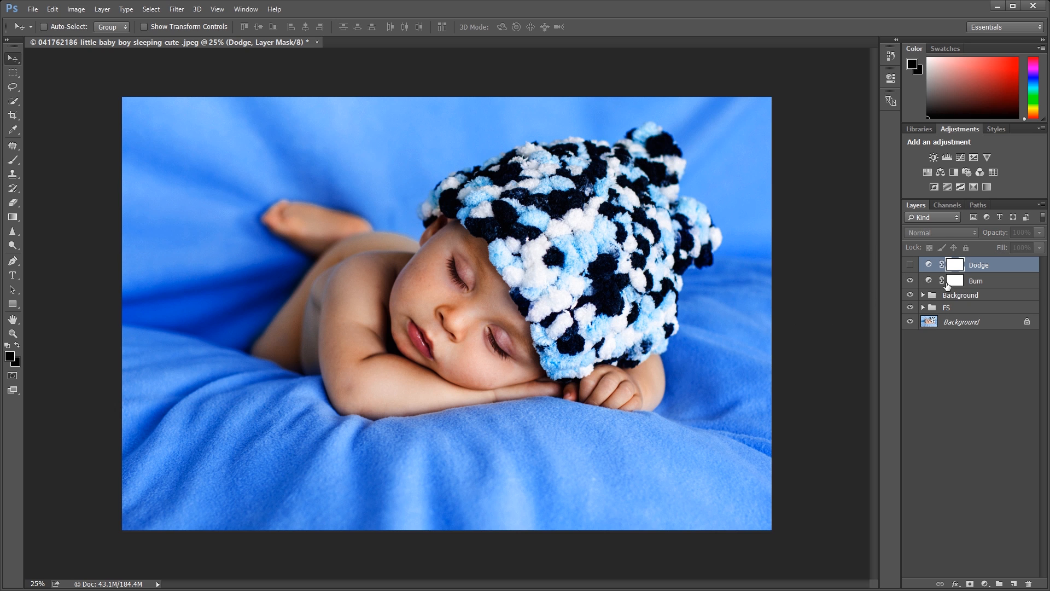
pyautogui.click(956, 284)
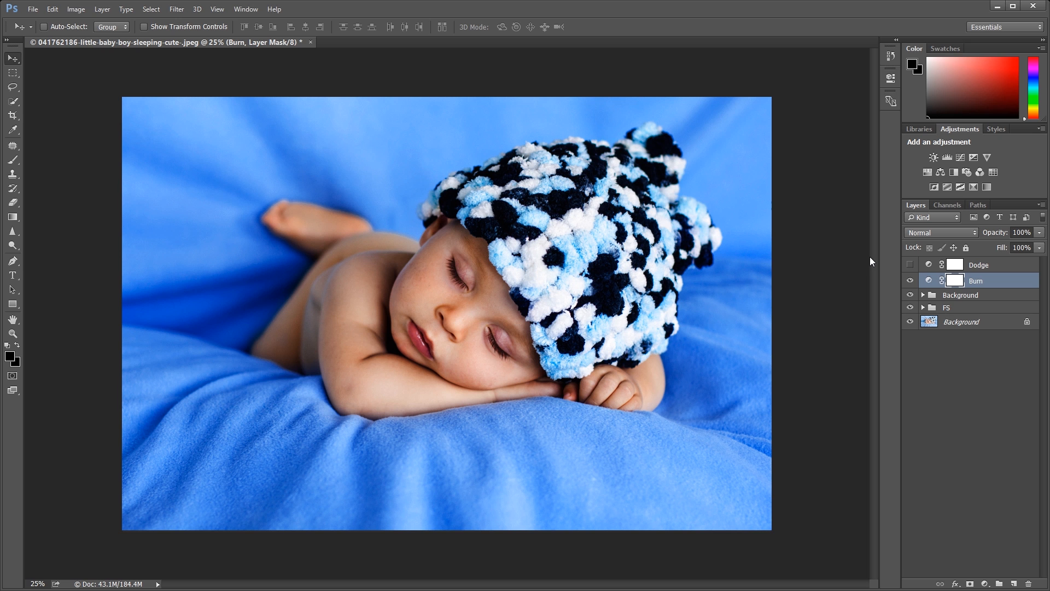
pyautogui.hotkey('ctrl', 'i')
pyautogui.click(909, 265)
pyautogui.click(958, 270)
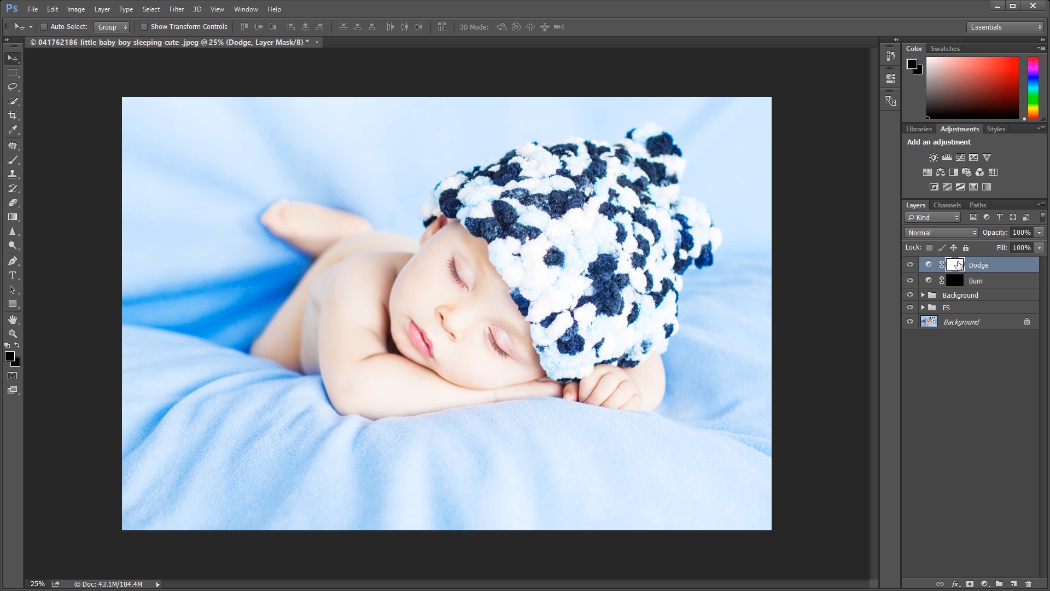
pyautogui.hotkey('ctrl', 'i')
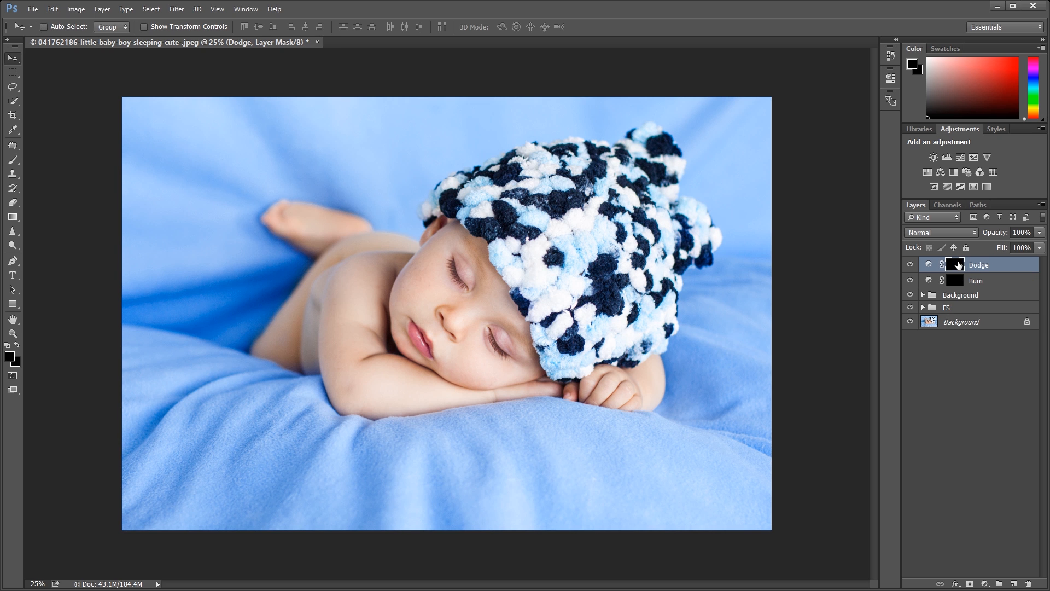
# Step: Group the Dodge and Burn layers and name the group Dodge Burn
pyautogui.keyDown('shift'); pyautogui.click(962, 285); pyautogui.keyUp('shift')
pyautogui.hotkey('ctrl', 'g')
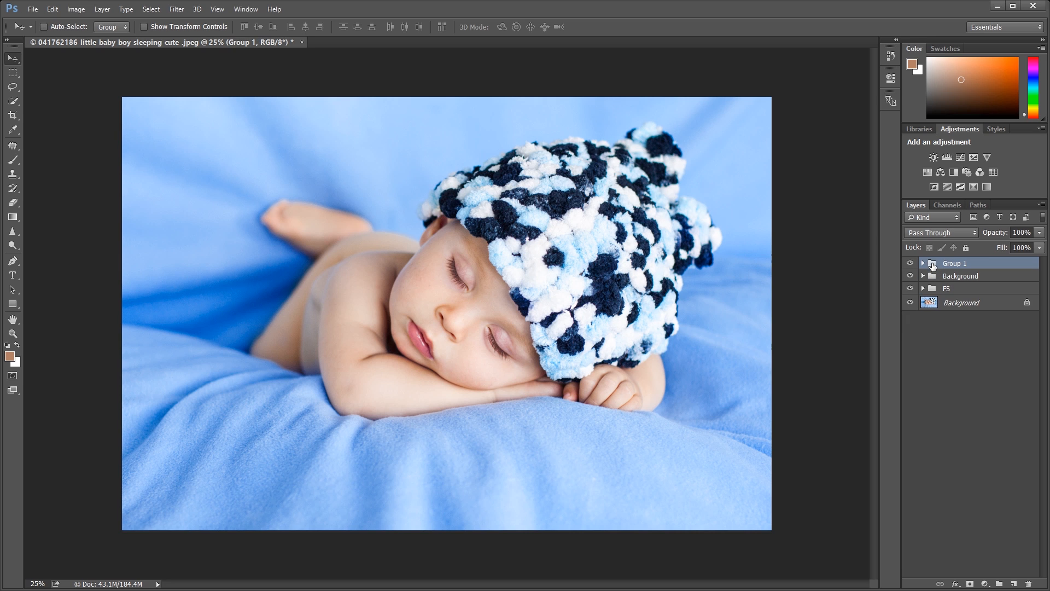
pyautogui.doubleClick(961, 266)
pyautogui.write('Dodge Burn')
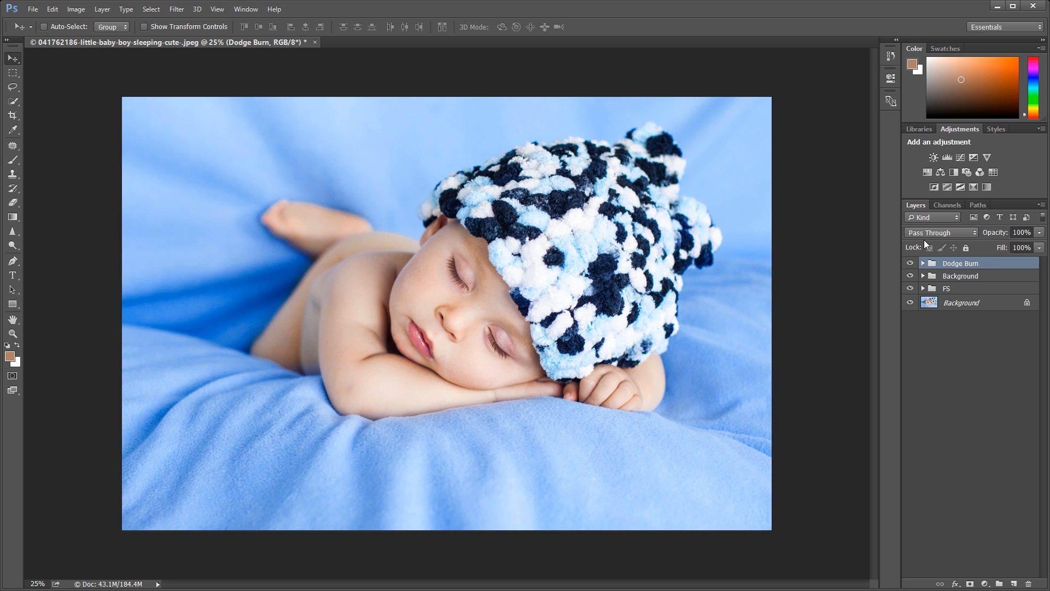
# Step: Target the Dodge layer's mask and set up the Brush tool with a white foreground color and 3% flow
pyautogui.click(921, 263)
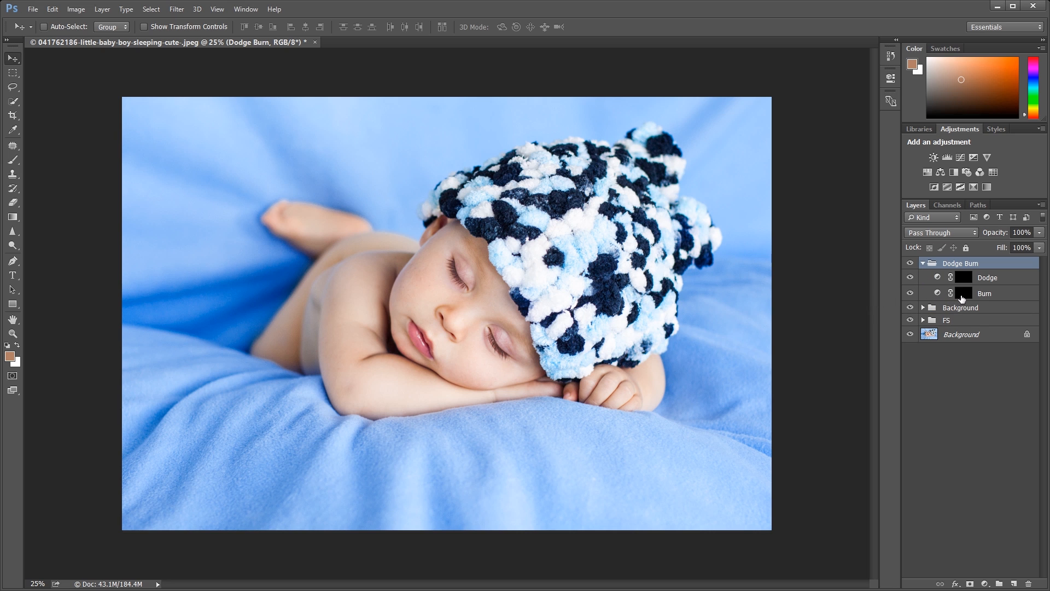
pyautogui.click(966, 281)
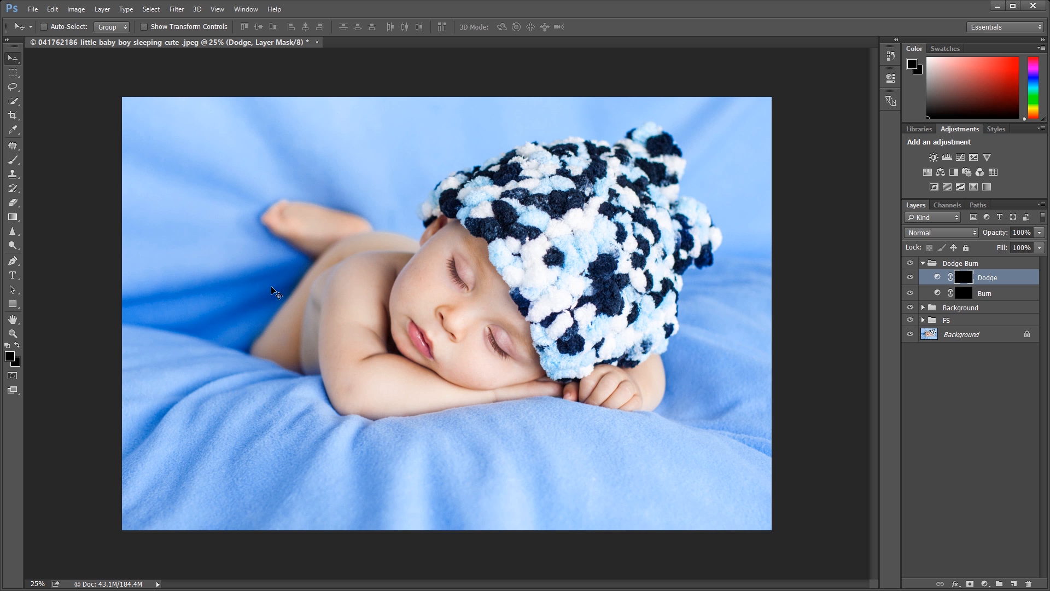
pyautogui.hotkey('ctrl', '+')
pyautogui.hotkey('ctrl', '+')
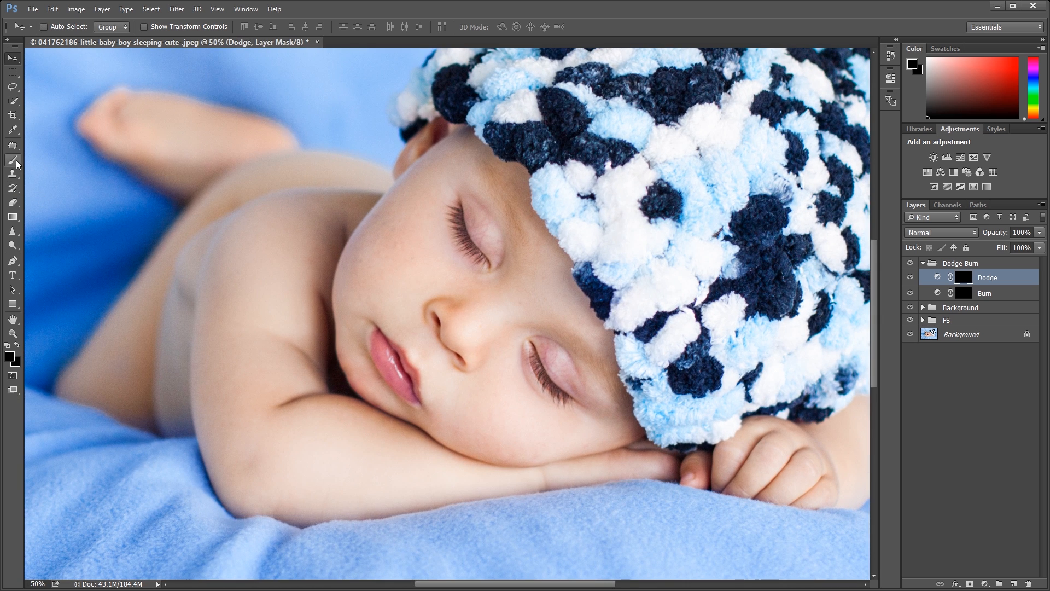
pyautogui.click(16, 160)
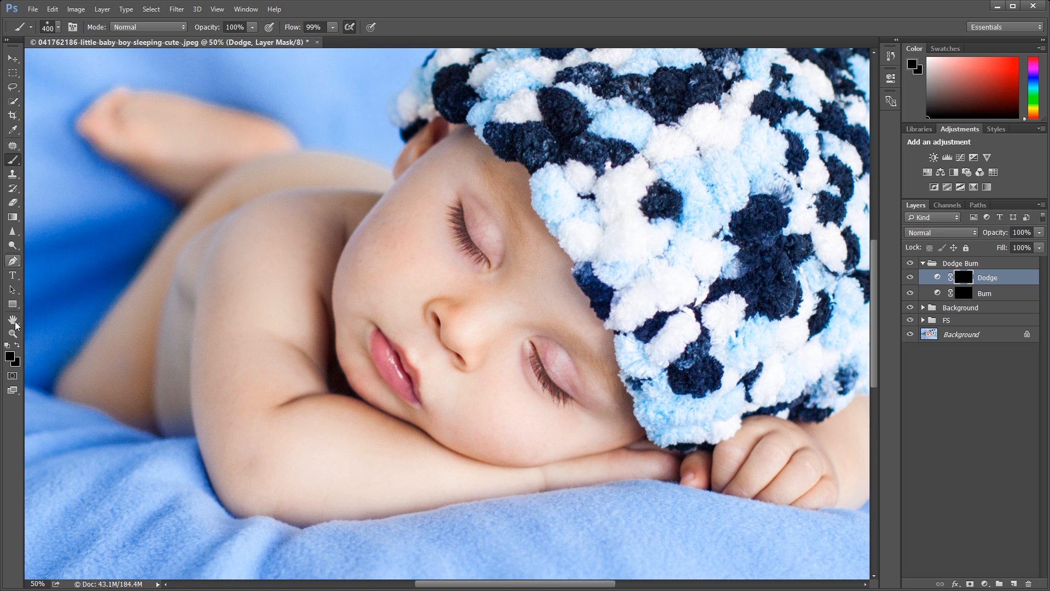
pyautogui.click(13, 358)
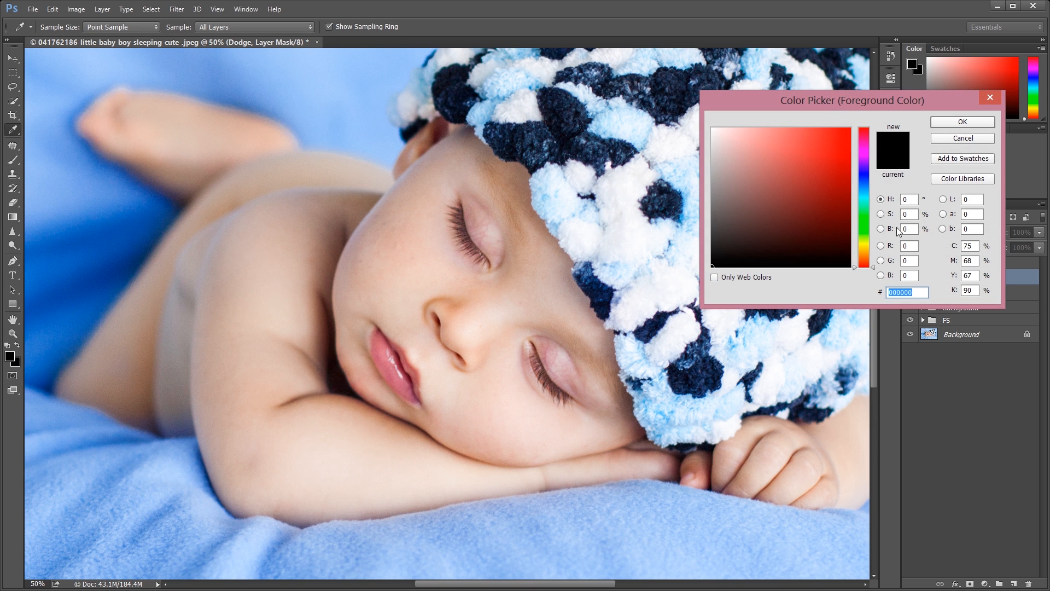
pyautogui.click(680, 125)
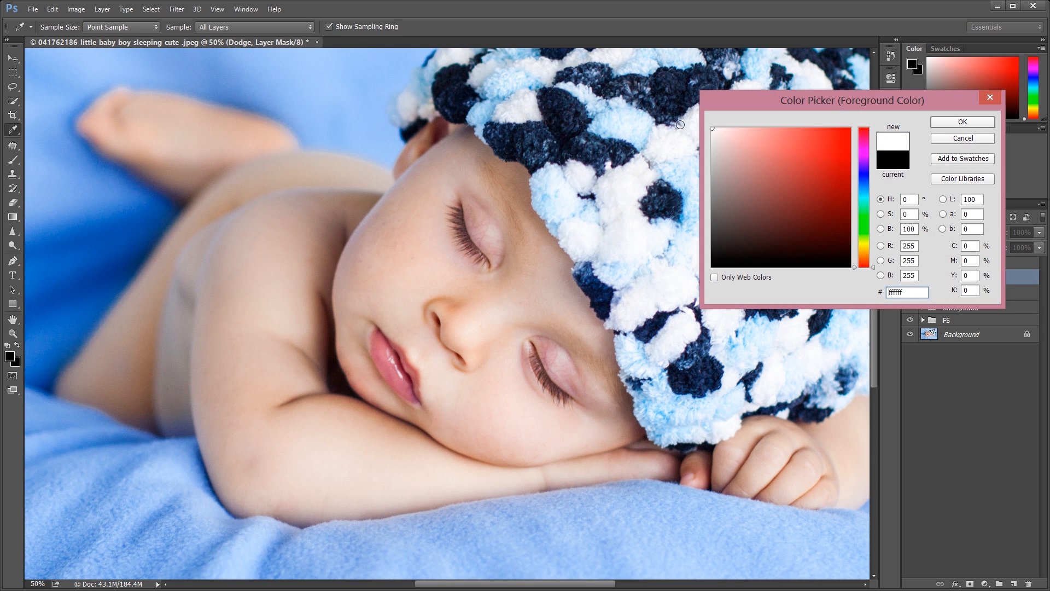
pyautogui.click(943, 122)
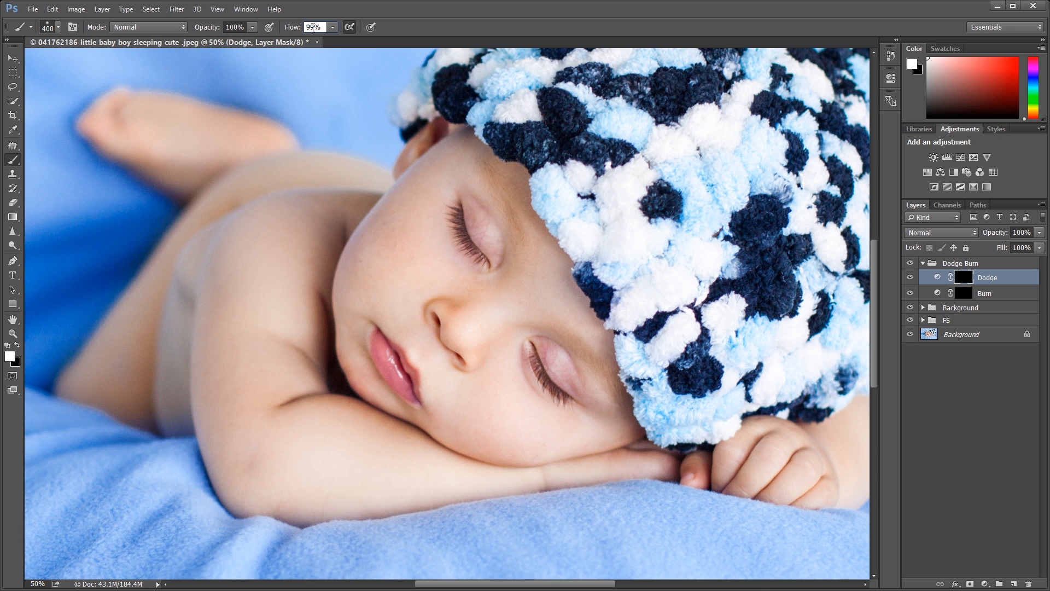
pyautogui.press('Return')
# Step: Lighten the baby's upper cheek on the Dodge mask, starting with the 400 px brush and continuing with a smaller one
pyautogui.moveTo(433, 279)
pyautogui.mouseDown()
pyautogui.moveTo(434, 258)
pyautogui.moveTo(421, 269)
pyautogui.moveTo(415, 253)
pyautogui.moveTo(403, 257)
pyautogui.moveTo(415, 223)
pyautogui.moveTo(401, 267)
pyautogui.mouseUp()
pyautogui.click(910, 279)
pyautogui.click(909, 279)
pyautogui.moveTo(398, 229)
pyautogui.mouseDown()
pyautogui.moveTo(393, 275)
pyautogui.moveTo(404, 274)
pyautogui.moveTo(376, 251)
pyautogui.mouseUp()
pyautogui.scroll(1, 375, 251)
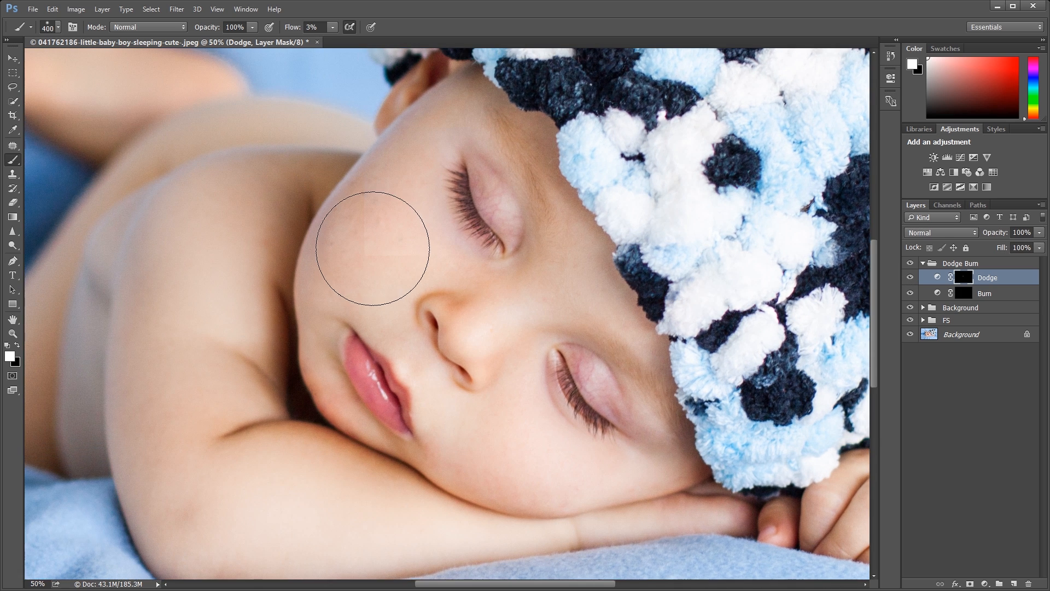
pyautogui.press('[')
pyautogui.press('[')
pyautogui.moveTo(377, 236)
pyautogui.mouseDown()
pyautogui.moveTo(383, 290)
pyautogui.moveTo(374, 286)
pyautogui.moveTo(399, 201)
pyautogui.moveTo(404, 247)
pyautogui.moveTo(411, 174)
pyautogui.moveTo(411, 211)
pyautogui.moveTo(376, 251)
pyautogui.moveTo(360, 228)
pyautogui.moveTo(411, 217)
pyautogui.moveTo(430, 184)
pyautogui.moveTo(443, 198)
pyautogui.moveTo(476, 194)
pyautogui.moveTo(483, 210)
pyautogui.moveTo(425, 240)
pyautogui.moveTo(397, 215)
pyautogui.moveTo(370, 233)
pyautogui.moveTo(383, 207)
pyautogui.moveTo(345, 259)
pyautogui.moveTo(366, 259)
pyautogui.moveTo(408, 210)
pyautogui.moveTo(377, 253)
pyautogui.moveTo(399, 202)
pyautogui.moveTo(373, 274)
pyautogui.moveTo(458, 243)
pyautogui.mouseUp()
# Step: Lighten both closed eyelids on the Dodge mask with a smaller white brush
pyautogui.press('[')
pyautogui.press('[')
pyautogui.press('[')
pyautogui.press(']')
pyautogui.moveTo(498, 193)
pyautogui.mouseDown()
pyautogui.moveTo(510, 215)
pyautogui.moveTo(489, 158)
pyautogui.moveTo(512, 222)
pyautogui.moveTo(482, 144)
pyautogui.moveTo(513, 234)
pyautogui.moveTo(475, 138)
pyautogui.moveTo(498, 193)
pyautogui.moveTo(458, 154)
pyautogui.moveTo(497, 190)
pyautogui.moveTo(487, 151)
pyautogui.moveTo(509, 233)
pyautogui.mouseUp()
pyautogui.moveTo(583, 387)
pyautogui.mouseDown()
pyautogui.moveTo(637, 405)
pyautogui.moveTo(593, 378)
pyautogui.moveTo(617, 403)
pyautogui.moveTo(573, 357)
pyautogui.moveTo(601, 394)
pyautogui.mouseUp()
pyautogui.moveTo(493, 211)
pyautogui.mouseDown()
pyautogui.moveTo(484, 170)
pyautogui.moveTo(528, 246)
pyautogui.mouseUp()
pyautogui.moveTo(617, 354)
pyautogui.mouseDown()
pyautogui.moveTo(587, 357)
pyautogui.moveTo(611, 385)
pyautogui.moveTo(577, 355)
pyautogui.moveTo(596, 380)
pyautogui.mouseUp()
# Step: Lighten the area beside the nose and both cheeks on the Dodge mask, enlarging the brush to 200 px
pyautogui.moveTo(436, 246)
pyautogui.mouseDown()
pyautogui.moveTo(463, 256)
pyautogui.moveTo(497, 246)
pyautogui.moveTo(508, 278)
pyautogui.moveTo(557, 277)
pyautogui.moveTo(534, 308)
pyautogui.moveTo(562, 304)
pyautogui.moveTo(573, 277)
pyautogui.moveTo(542, 279)
pyautogui.moveTo(482, 343)
pyautogui.moveTo(521, 340)
pyautogui.moveTo(506, 390)
pyautogui.moveTo(516, 405)
pyautogui.moveTo(527, 376)
pyautogui.moveTo(554, 464)
pyautogui.moveTo(527, 388)
pyautogui.moveTo(594, 462)
pyautogui.moveTo(527, 412)
pyautogui.moveTo(548, 456)
pyautogui.moveTo(540, 447)
pyautogui.moveTo(489, 448)
pyautogui.moveTo(520, 440)
pyautogui.mouseUp()
pyautogui.press(']')
pyautogui.press(']')
pyautogui.moveTo(498, 470)
pyautogui.mouseDown()
pyautogui.moveTo(474, 460)
pyautogui.moveTo(510, 486)
pyautogui.moveTo(485, 442)
pyautogui.moveTo(478, 450)
pyautogui.moveTo(511, 432)
pyautogui.moveTo(489, 448)
pyautogui.moveTo(498, 463)
pyautogui.moveTo(543, 478)
pyautogui.moveTo(494, 479)
pyautogui.moveTo(594, 483)
pyautogui.moveTo(472, 437)
pyautogui.moveTo(484, 464)
pyautogui.moveTo(502, 474)
pyautogui.moveTo(487, 463)
pyautogui.moveTo(503, 469)
pyautogui.moveTo(488, 462)
pyautogui.moveTo(520, 443)
pyautogui.moveTo(500, 418)
pyautogui.moveTo(477, 440)
pyautogui.mouseUp()
pyautogui.moveTo(399, 173)
pyautogui.mouseDown()
pyautogui.moveTo(422, 142)
pyautogui.moveTo(356, 244)
pyautogui.moveTo(377, 283)
pyautogui.moveTo(442, 263)
pyautogui.moveTo(470, 274)
pyautogui.moveTo(424, 236)
pyautogui.moveTo(370, 223)
pyautogui.mouseUp()
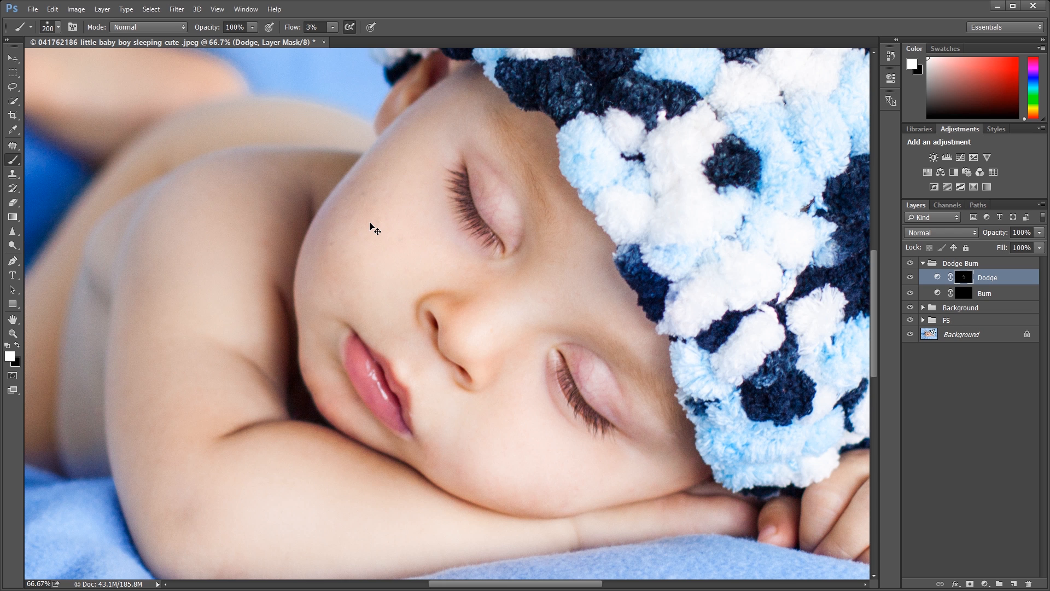
# Step: Compare the image without the Dodge layer, and lighten the forearm and upper arm on its mask with a 300 px brush
pyautogui.hotkey('ctrl', '-')
pyautogui.hotkey('ctrl', '-')
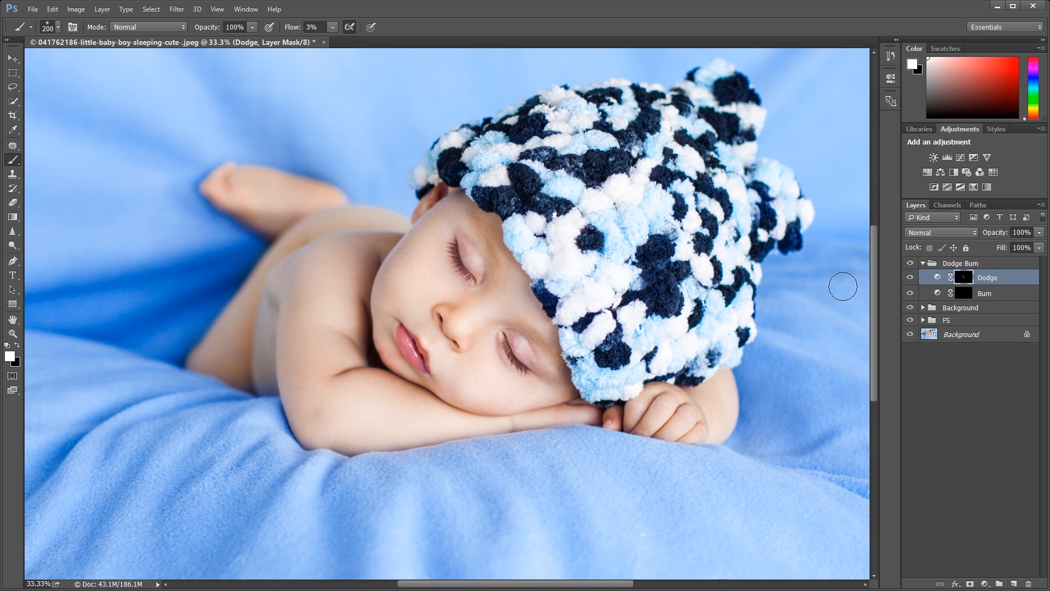
pyautogui.click(910, 278)
pyautogui.click(911, 278)
pyautogui.hotkey('ctrl', '+')
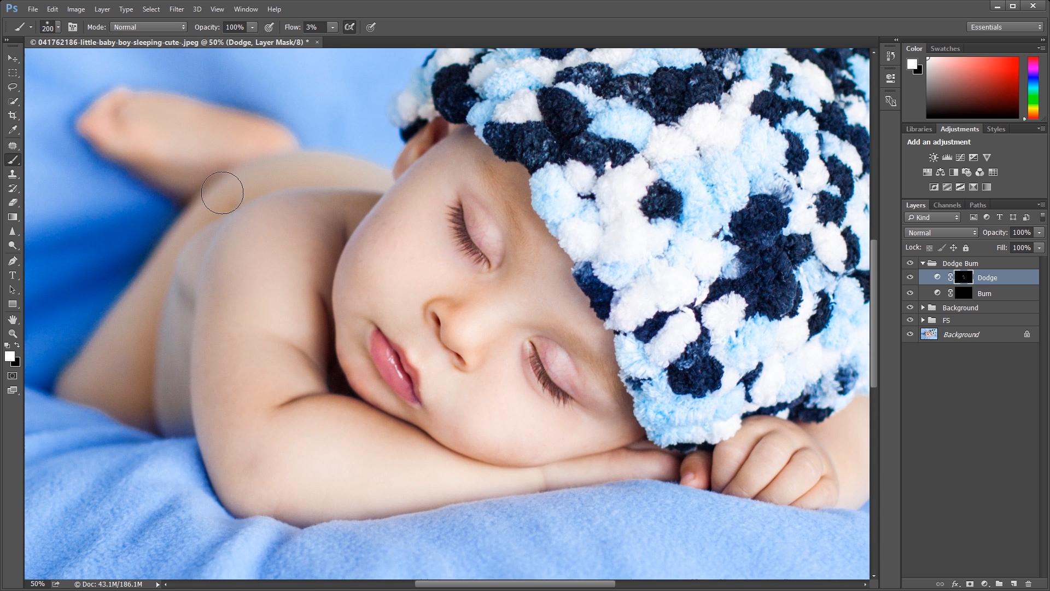
pyautogui.press(']')
pyautogui.press(']')
pyautogui.moveTo(406, 465)
pyautogui.mouseDown()
pyautogui.moveTo(295, 447)
pyautogui.moveTo(253, 396)
pyautogui.moveTo(279, 368)
pyautogui.moveTo(276, 280)
pyautogui.mouseUp()
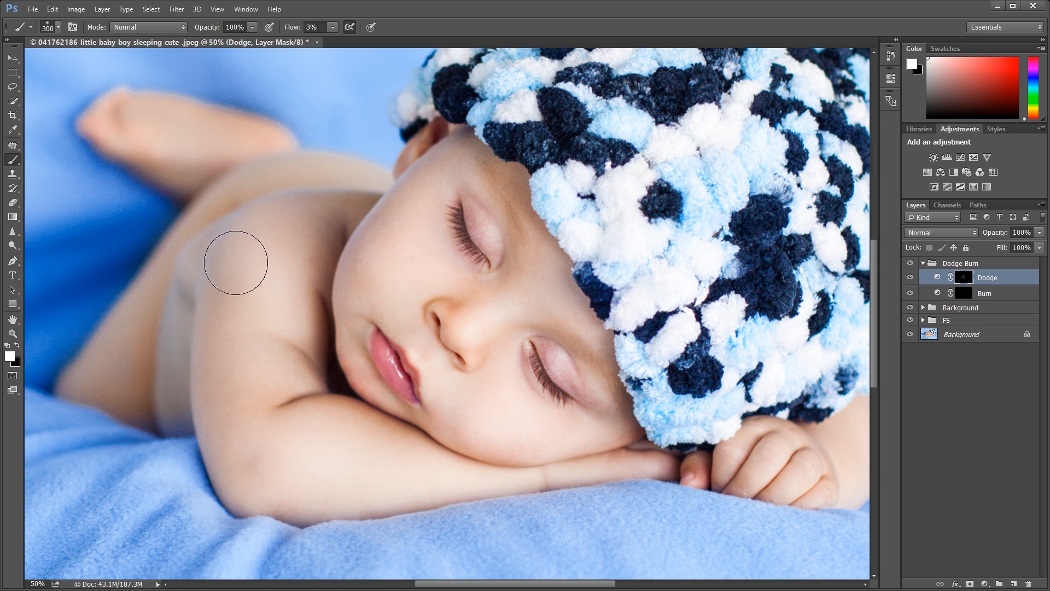
pyautogui.hotkey('ctrl', '-')
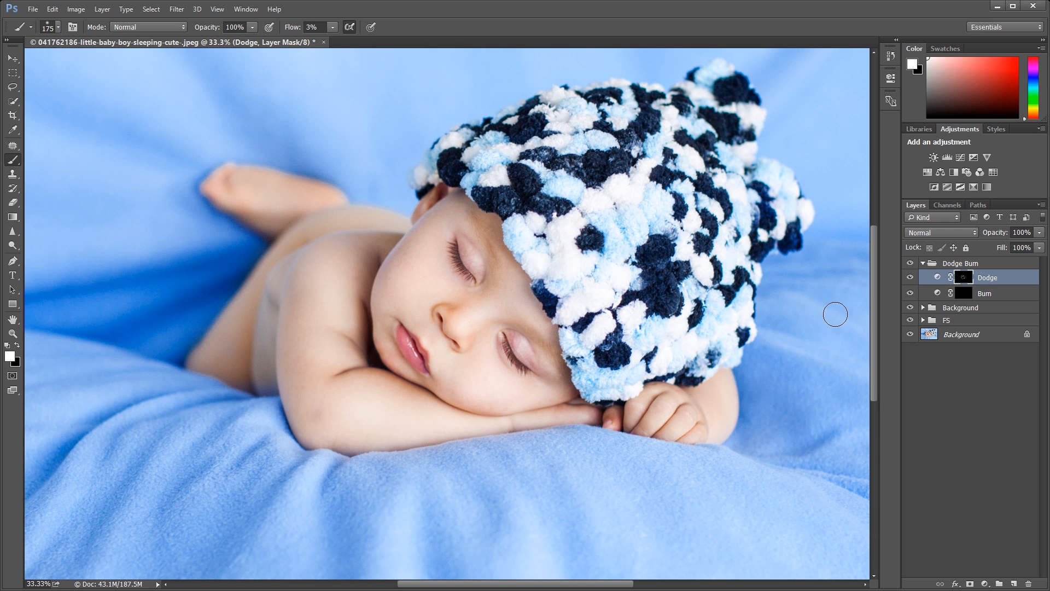
# Step: Switch to the Burn layer's mask and paint subtle shadows in white, varying the brush size up to 175 px
pyautogui.click(968, 295)
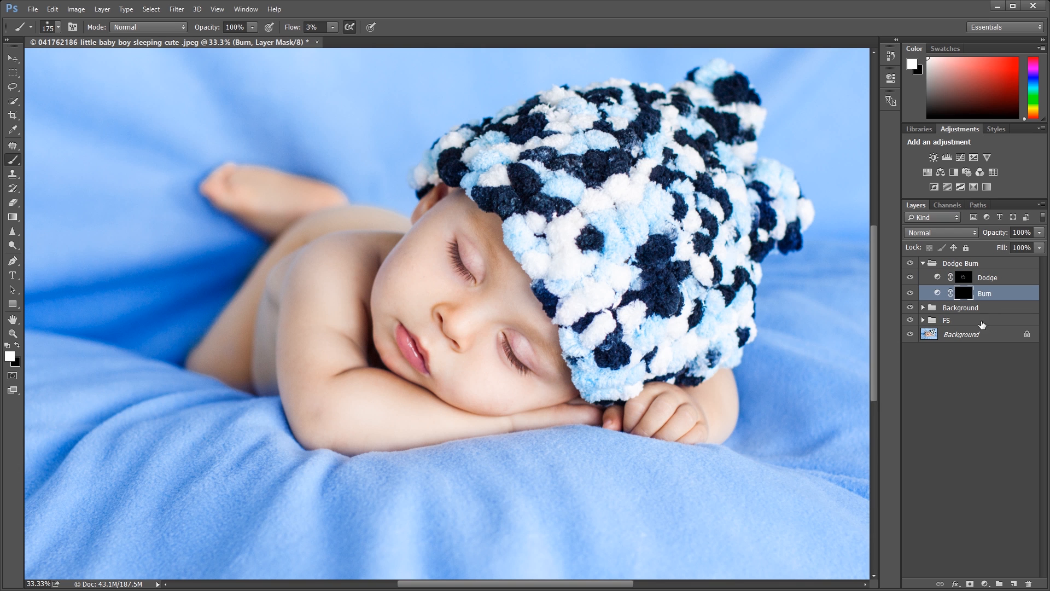
pyautogui.hotkey('ctrl', '+')
pyautogui.hotkey('ctrl', '+')
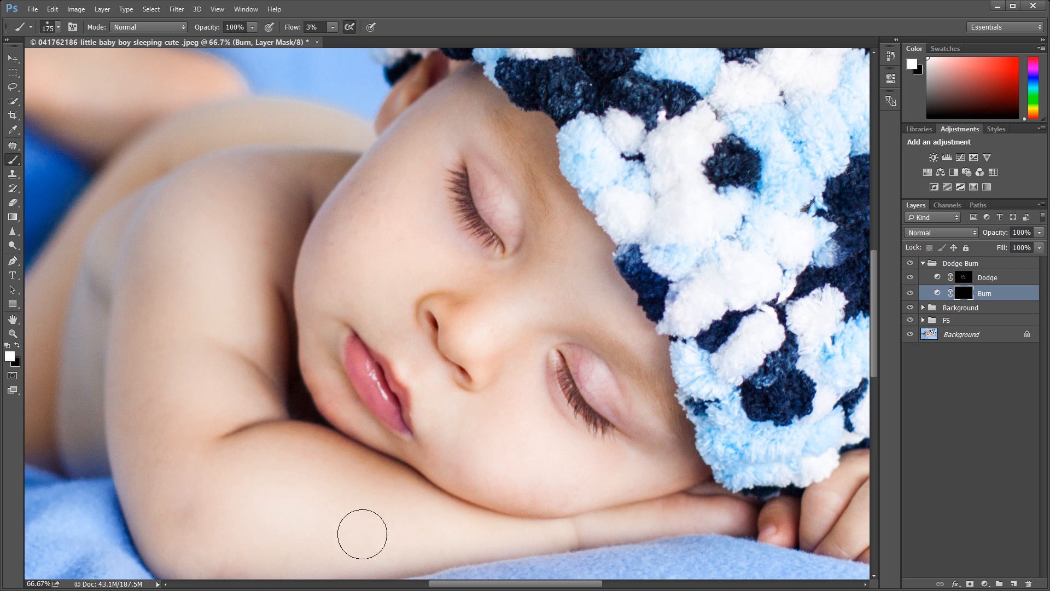
pyautogui.press('[')
pyautogui.press('[')
pyautogui.press('[')
pyautogui.press(']')
pyautogui.press(']')
pyautogui.press(']')
pyautogui.hotkey('ctrl', '-')
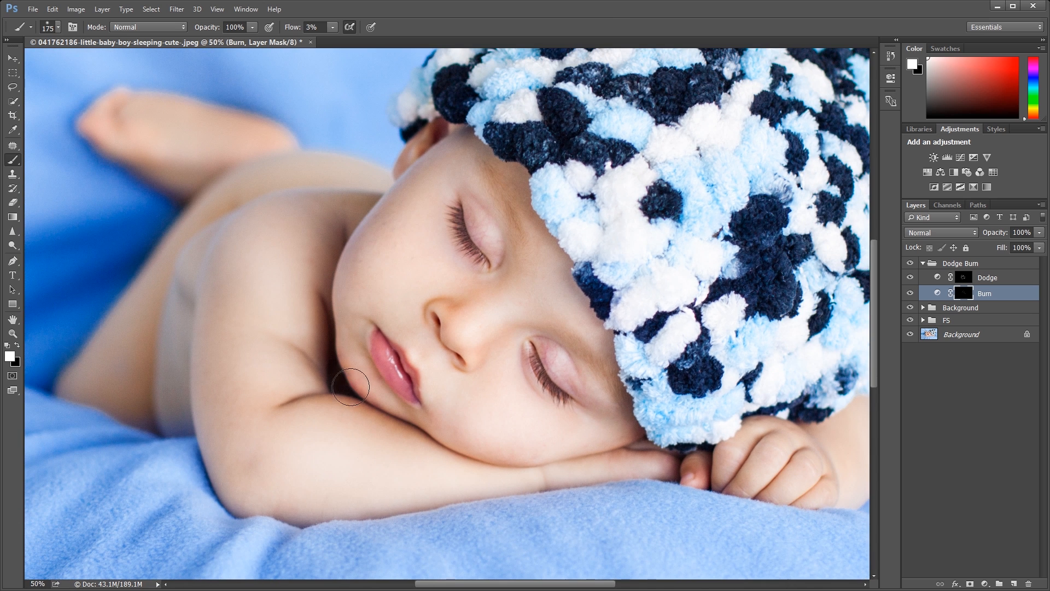
# Step: Darken the jawline, chin and outer cheek along the face contour on the Burn mask, enlarging the brush to 250 px
pyautogui.moveTo(496, 448)
pyautogui.mouseDown()
pyautogui.moveTo(518, 445)
pyautogui.moveTo(480, 354)
pyautogui.moveTo(520, 448)
pyautogui.moveTo(583, 450)
pyautogui.moveTo(572, 447)
pyautogui.moveTo(612, 436)
pyautogui.moveTo(540, 446)
pyautogui.moveTo(495, 437)
pyautogui.moveTo(544, 452)
pyautogui.moveTo(596, 436)
pyautogui.moveTo(543, 457)
pyautogui.moveTo(283, 407)
pyautogui.moveTo(343, 349)
pyautogui.moveTo(336, 342)
pyautogui.mouseUp()
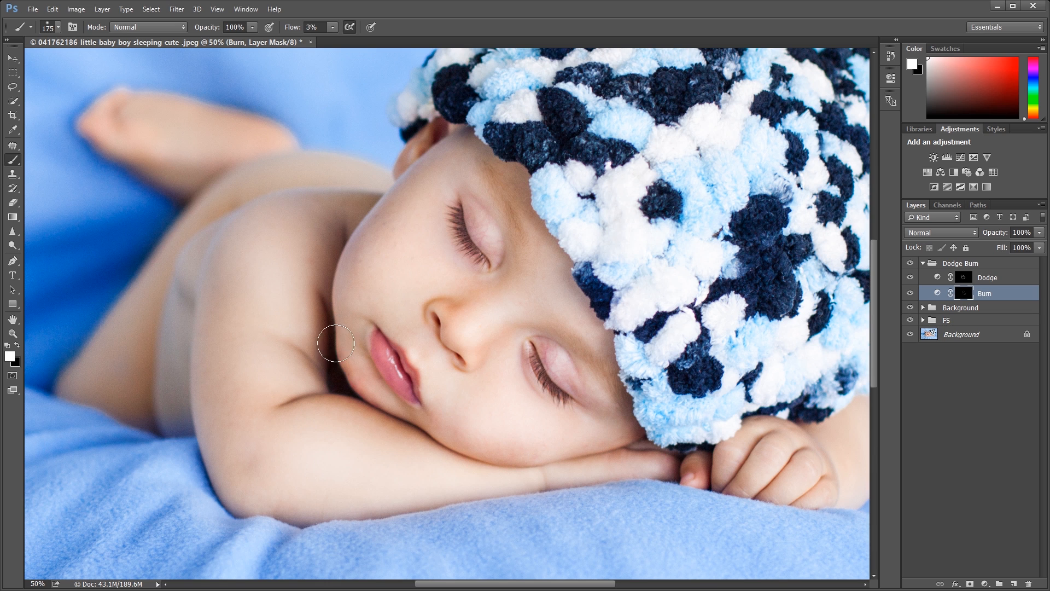
pyautogui.moveTo(370, 382)
pyautogui.mouseDown()
pyautogui.moveTo(481, 445)
pyautogui.moveTo(523, 438)
pyautogui.moveTo(509, 450)
pyautogui.moveTo(602, 430)
pyautogui.moveTo(581, 438)
pyautogui.moveTo(604, 413)
pyautogui.moveTo(501, 429)
pyautogui.mouseUp()
pyautogui.moveTo(351, 253)
pyautogui.mouseDown()
pyautogui.moveTo(349, 284)
pyautogui.moveTo(388, 220)
pyautogui.moveTo(416, 199)
pyautogui.moveTo(373, 221)
pyautogui.moveTo(423, 188)
pyautogui.moveTo(387, 225)
pyautogui.mouseUp()
pyautogui.press(']')
pyautogui.press(']')
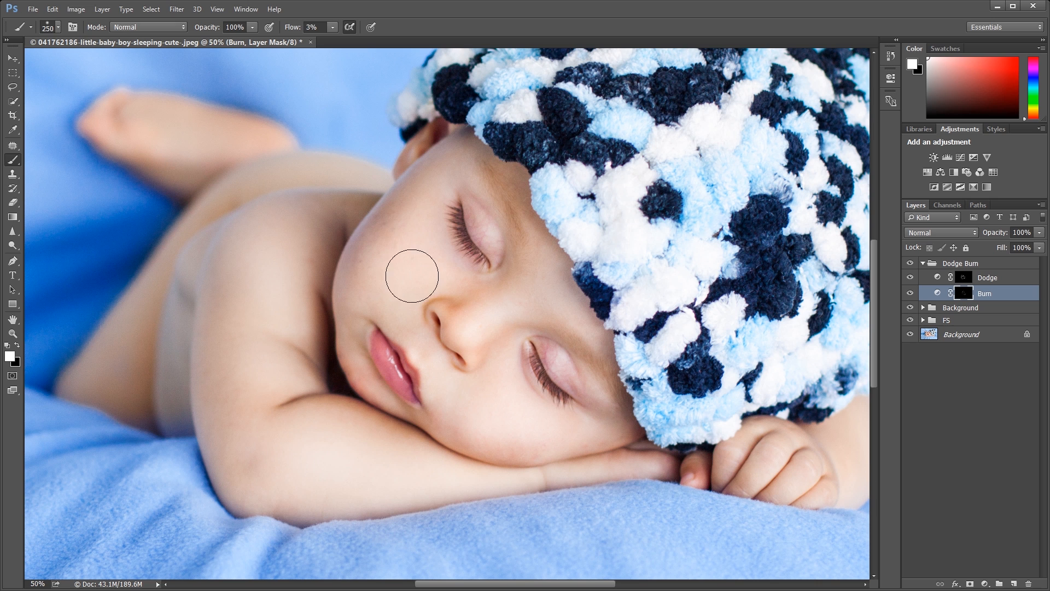
pyautogui.moveTo(516, 404)
pyautogui.mouseDown()
pyautogui.moveTo(476, 429)
pyautogui.moveTo(544, 449)
pyautogui.moveTo(533, 450)
pyautogui.moveTo(541, 401)
pyautogui.mouseUp()
# Step: Lighten the outer cheek on the Dodge mask at 250 px and darken its edge on the Burn mask at 200 px
pyautogui.click(962, 278)
pyautogui.moveTo(389, 220)
pyautogui.mouseDown()
pyautogui.moveTo(371, 261)
pyautogui.moveTo(405, 207)
pyautogui.moveTo(346, 274)
pyautogui.mouseUp()
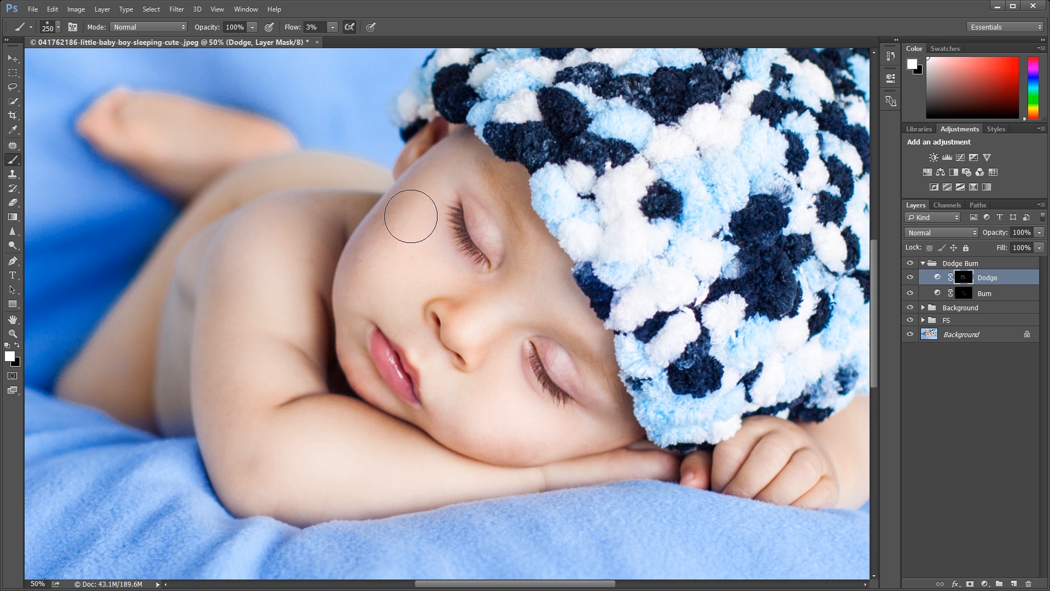
pyautogui.click(963, 294)
pyautogui.press('[')
pyautogui.moveTo(357, 234)
pyautogui.mouseDown()
pyautogui.moveTo(415, 186)
pyautogui.moveTo(360, 257)
pyautogui.moveTo(368, 389)
pyautogui.moveTo(382, 270)
pyautogui.mouseUp()
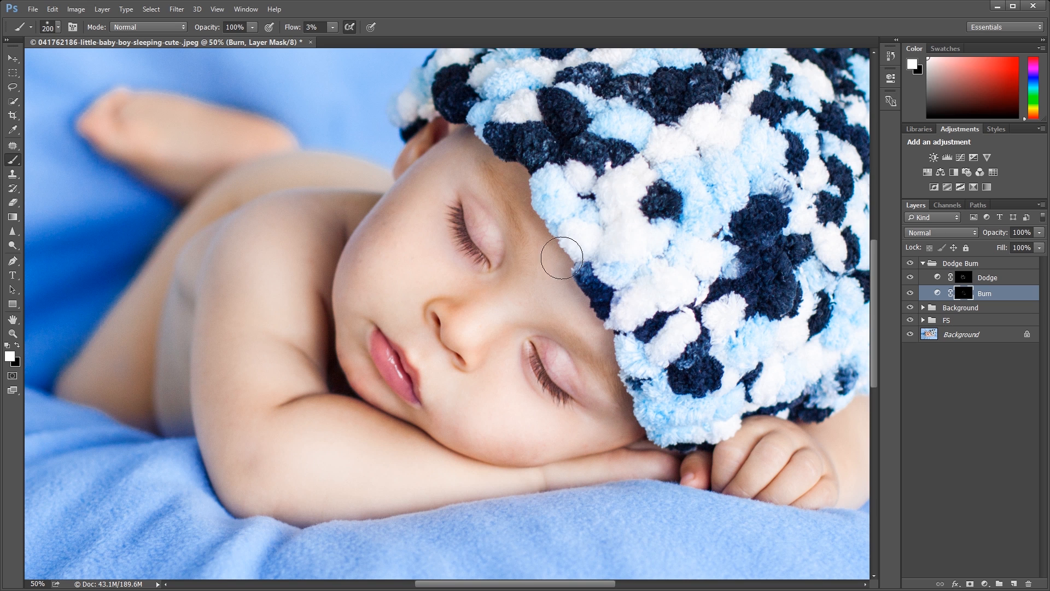
# Step: Darken the edges of the upper arm and forearm on the Burn mask at 250 px, and compare with the Dodge Burn group hidden
pyautogui.press(']')
pyautogui.moveTo(209, 295)
pyautogui.mouseDown()
pyautogui.moveTo(232, 274)
pyautogui.moveTo(224, 264)
pyautogui.moveTo(223, 296)
pyautogui.mouseUp()
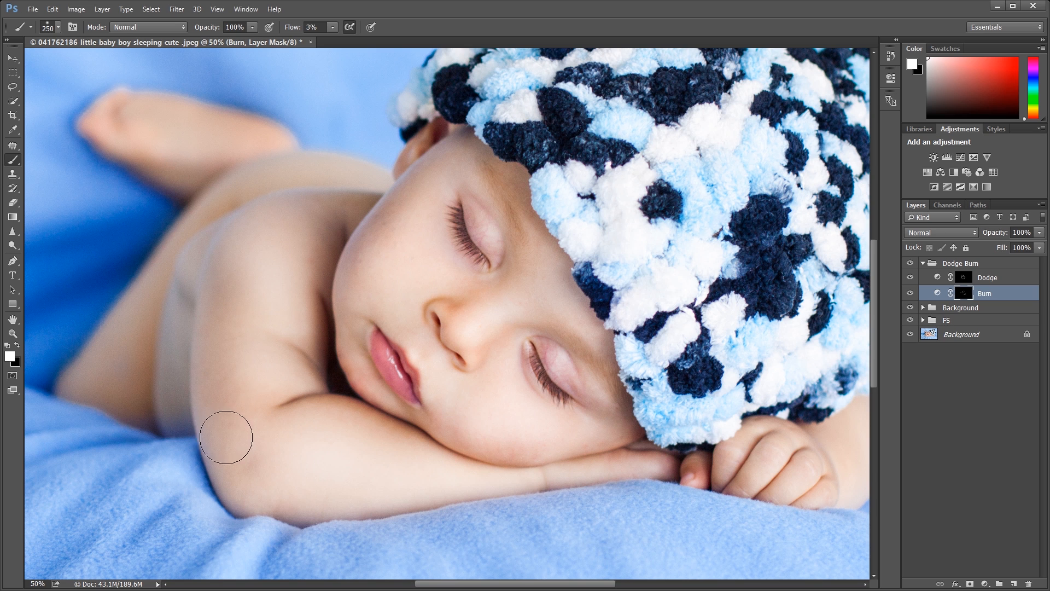
pyautogui.moveTo(343, 400); pyautogui.dragTo(340, 404)
pyautogui.press('[')
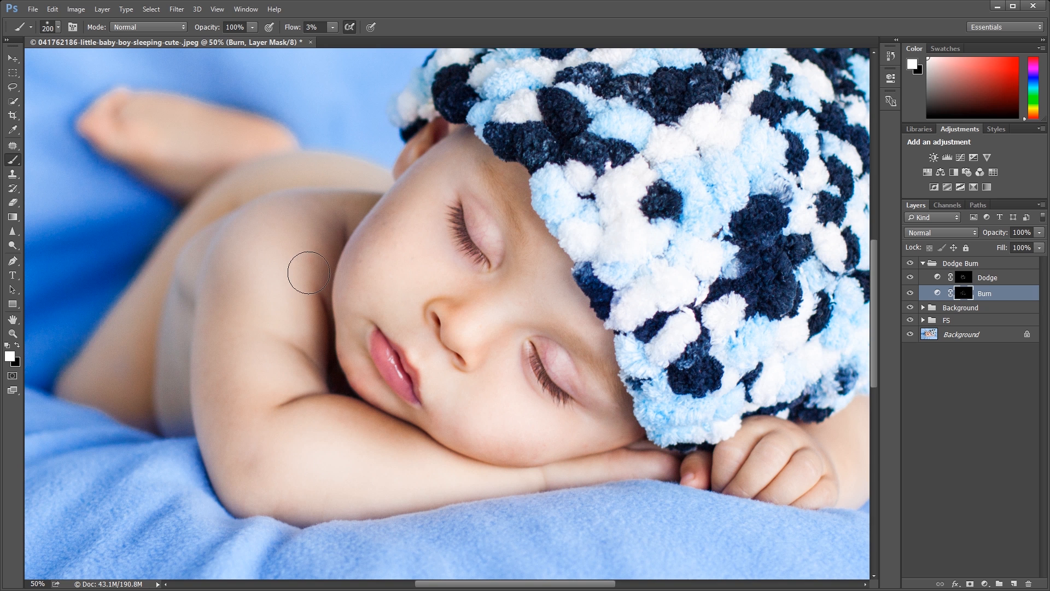
pyautogui.hotkey('ctrl', '-')
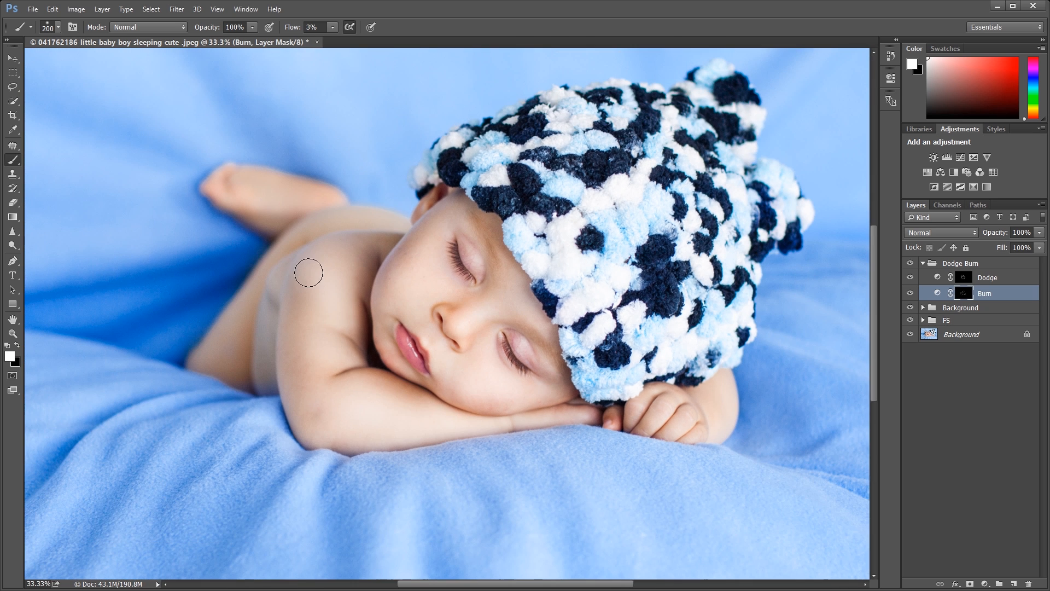
pyautogui.click(910, 263)
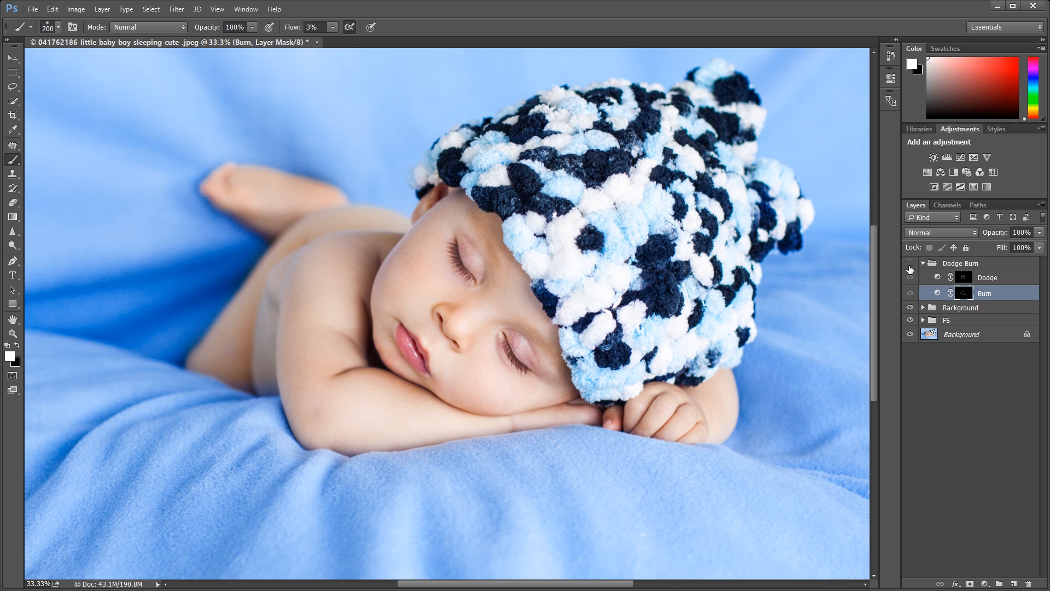
pyautogui.click(910, 264)
# Step: Set the foreground color to black (000000) for painting on the Burn mask
pyautogui.hotkey('ctrl', '+')
pyautogui.hotkey('ctrl', '+')
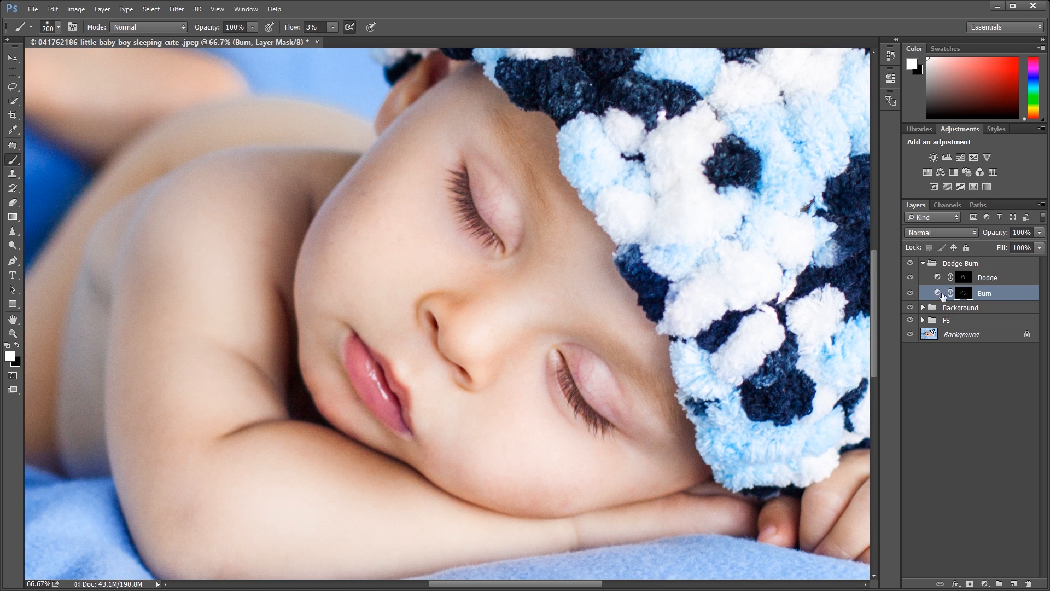
pyautogui.click(12, 358)
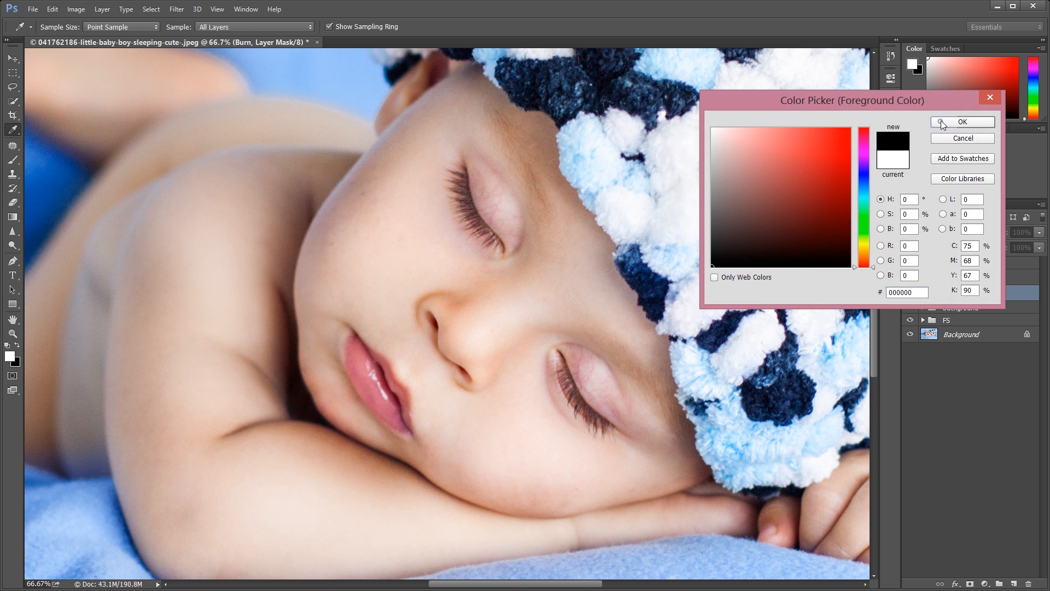
pyautogui.click(941, 122)
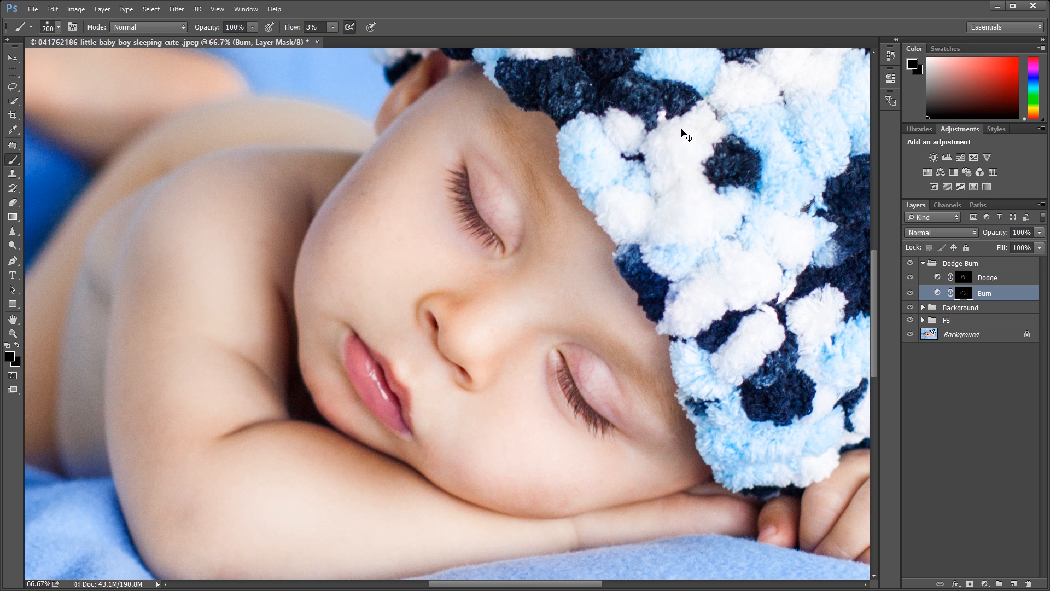
# Step: Compare the retouched baby photo with the Dodge Burn group hidden and shown
pyautogui.hotkey('ctrl', '-')
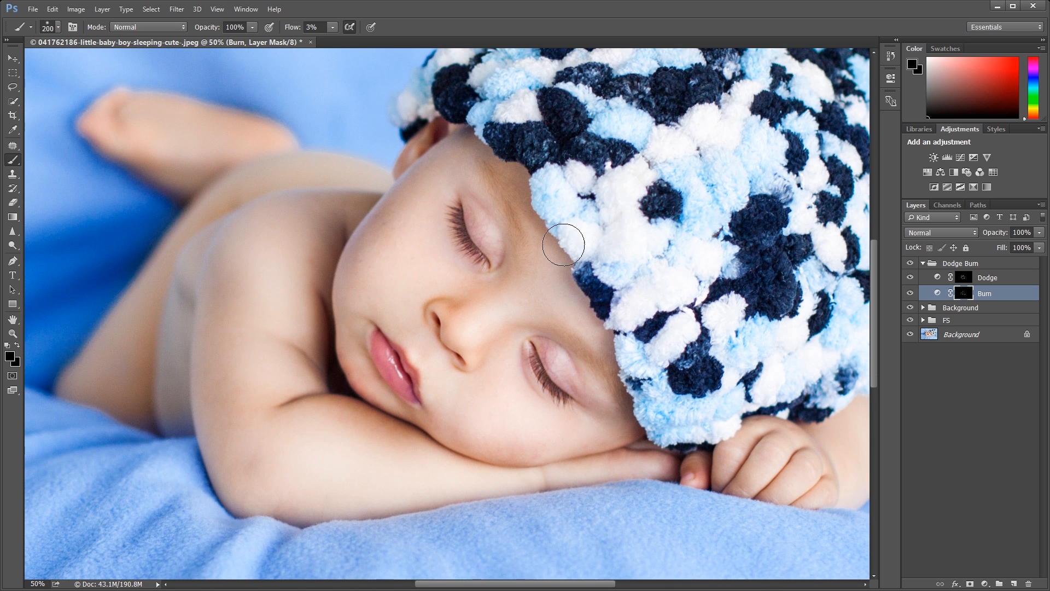
pyautogui.click(911, 263)
pyautogui.click(910, 263)
pyautogui.click(910, 263)
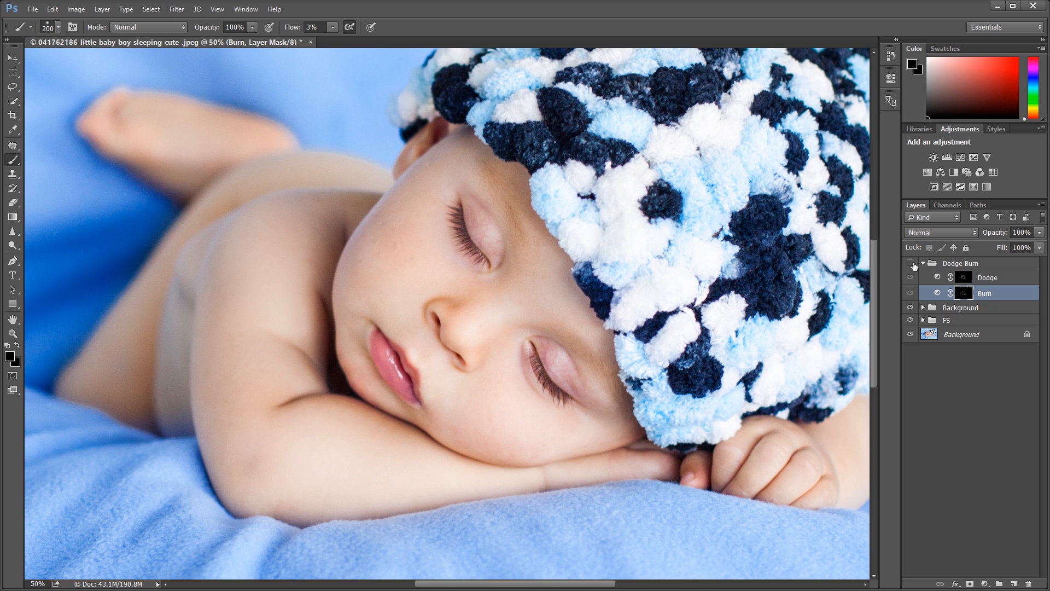
pyautogui.click(911, 264)
# Step: Smooth the lower cheek on the Low Frequency - Color/Tons copy layer, using a 33 px feathered lasso selection and a 34.6 px Gaussian Blur
pyautogui.hotkey('ctrl', '+')
pyautogui.hotkey('ctrl', '+')
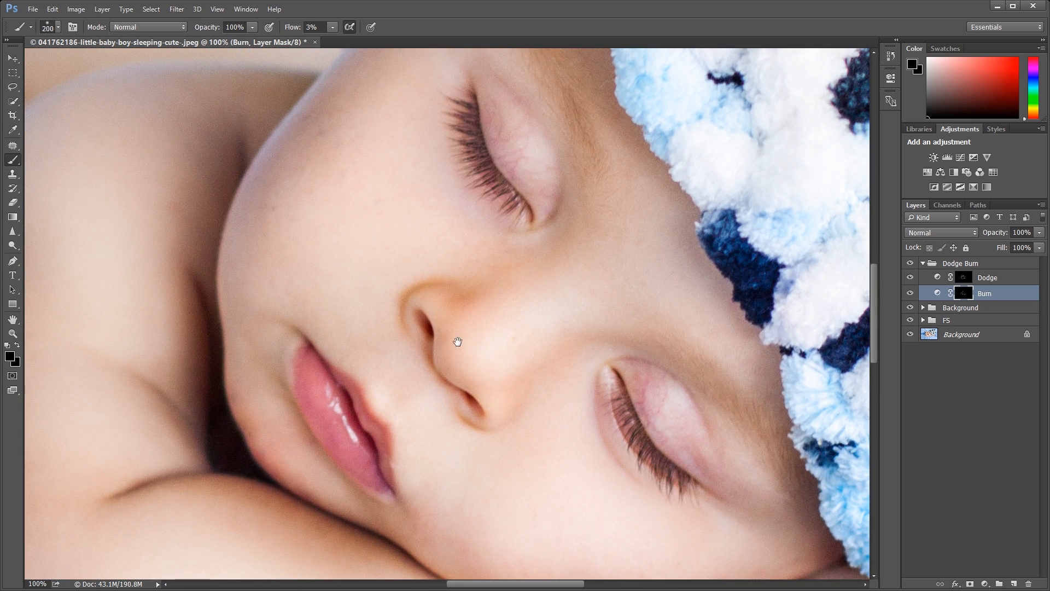
pyautogui.moveTo(460, 335); pyautogui.dragTo(422, 281)
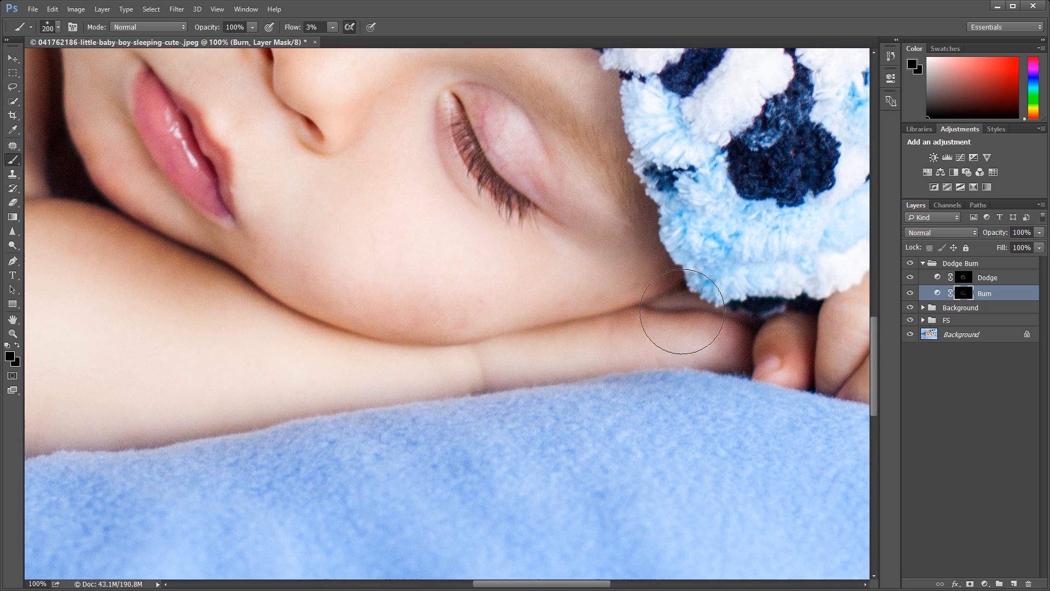
pyautogui.click(923, 320)
pyautogui.click(923, 308)
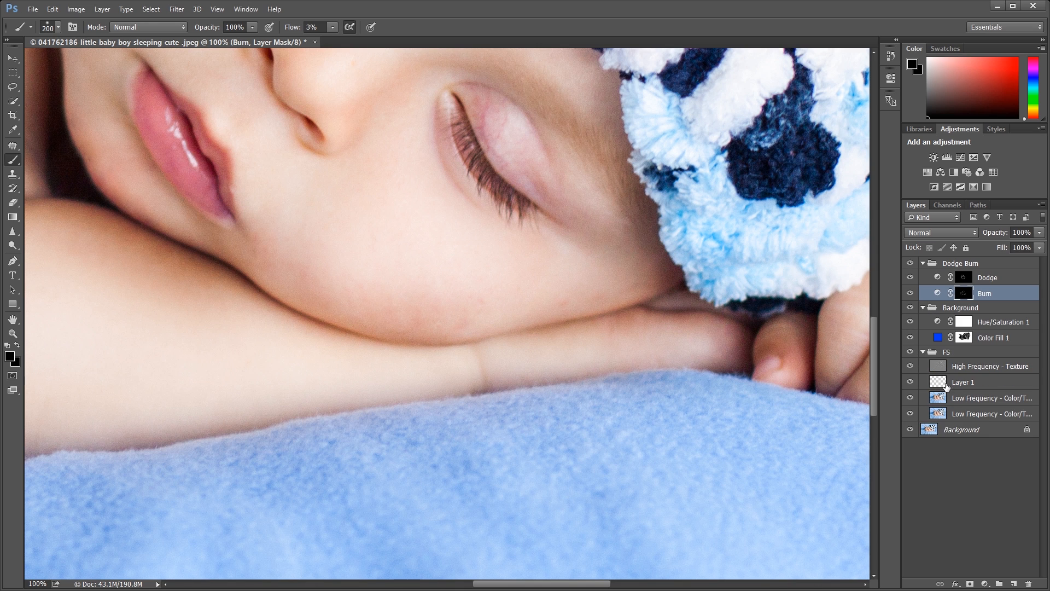
pyautogui.click(979, 398)
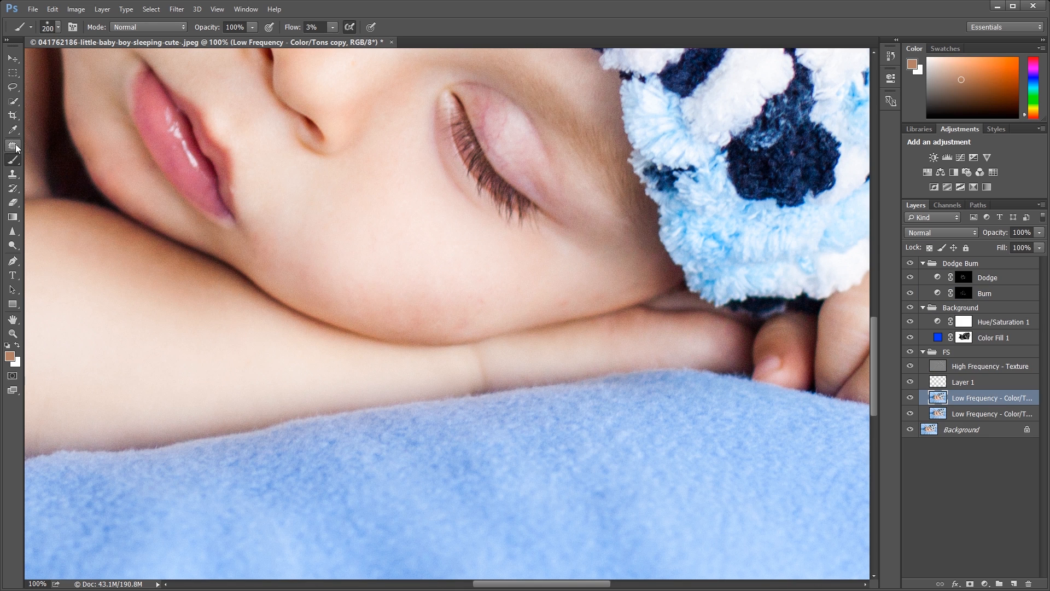
pyautogui.click(17, 86)
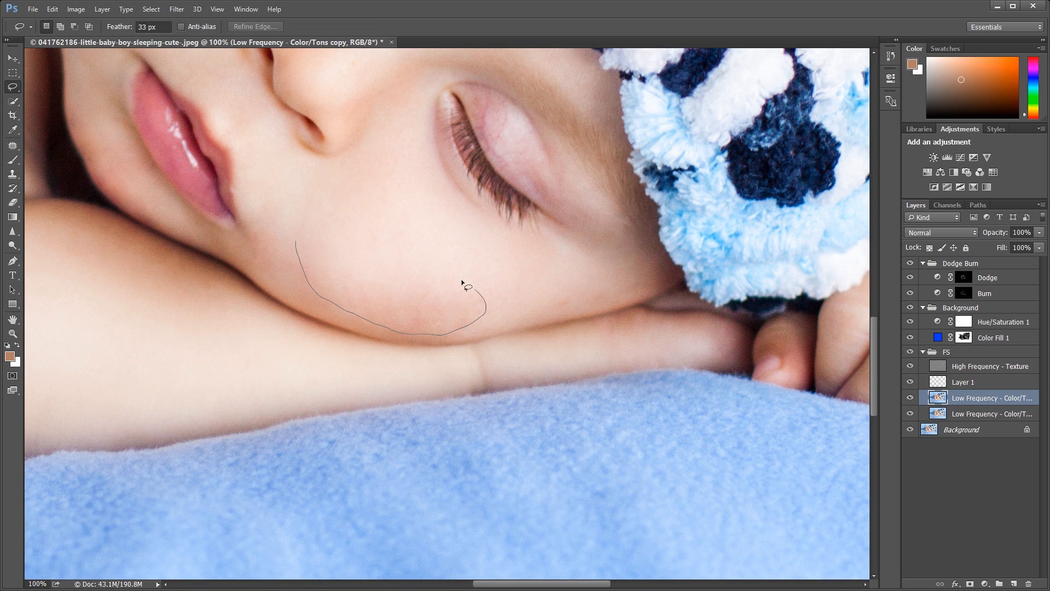
pyautogui.moveTo(346, 241); pyautogui.dragTo(328, 241)
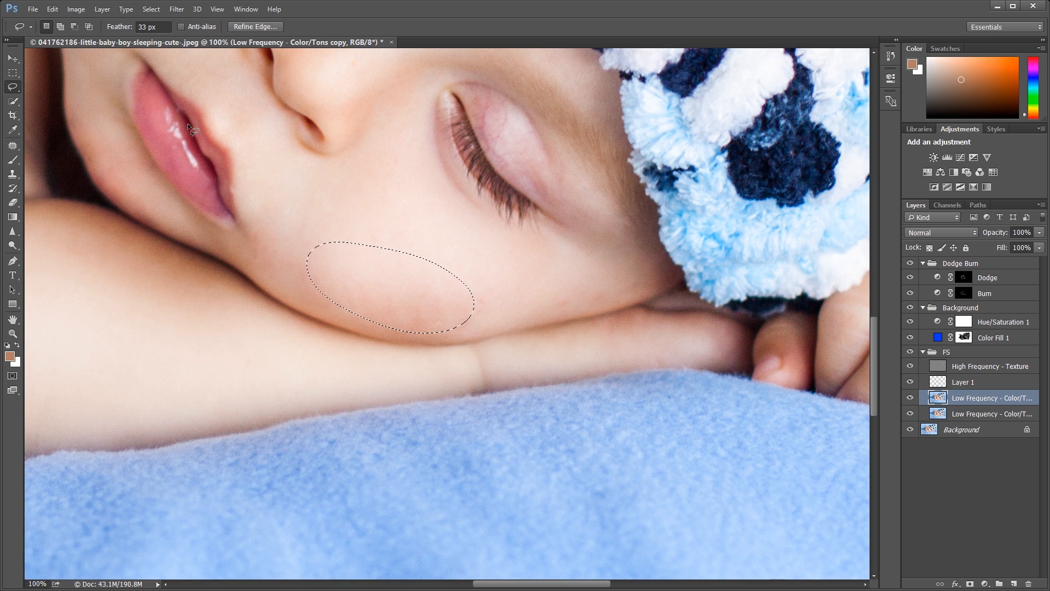
pyautogui.hotkey('ctrl', 'alt', 'f')
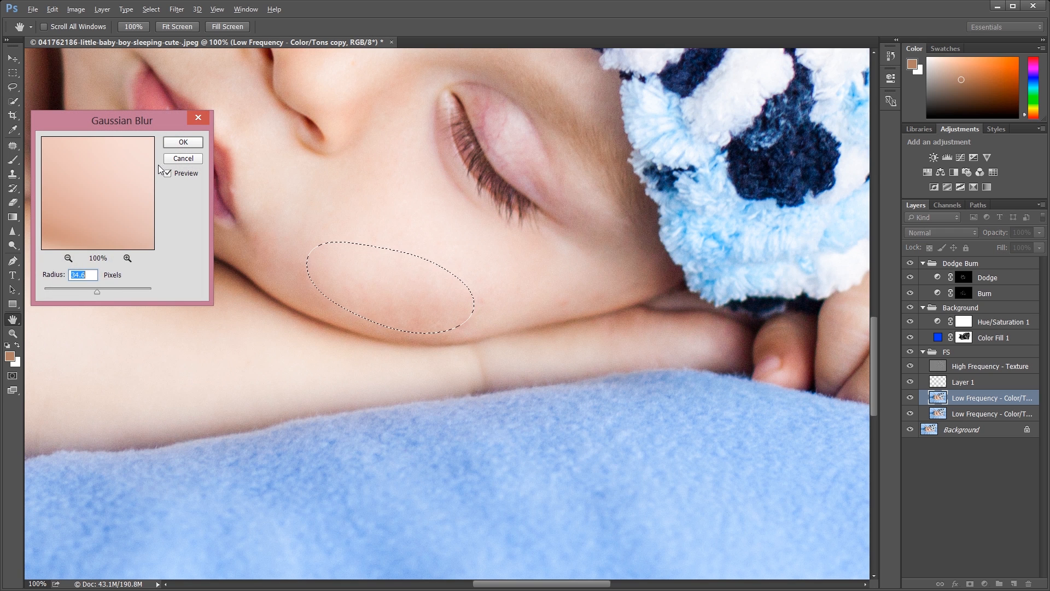
pyautogui.click(175, 143)
pyautogui.hotkey('ctrl', 'd')
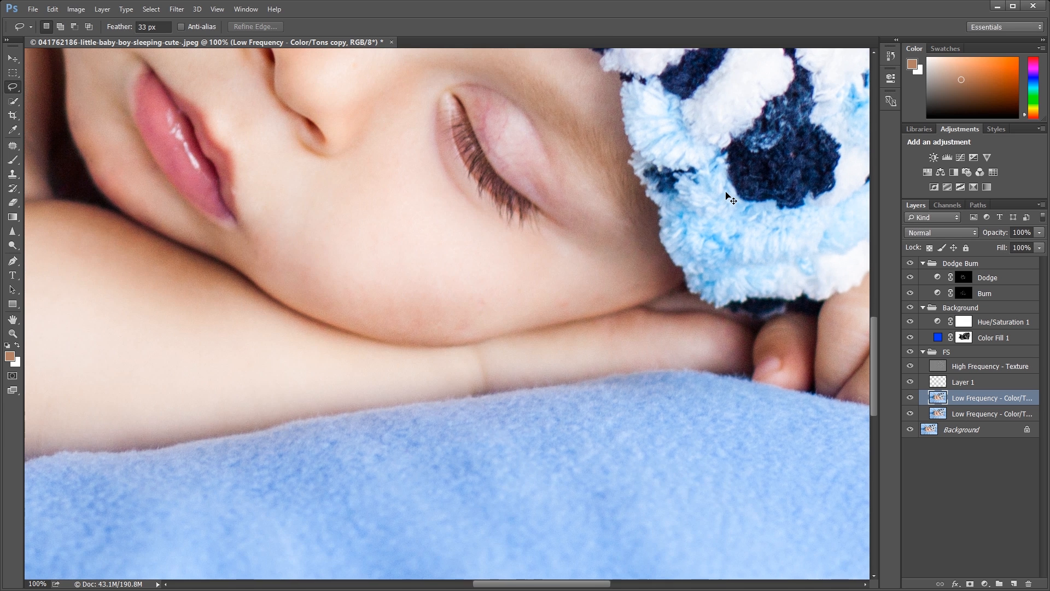
# Step: Collapse the FS, Background and Dodge Burn groups in the layer stack
pyautogui.hotkey('ctrl', '-')
pyautogui.hotkey('ctrl', '-')
pyautogui.hotkey('ctrl', '-')
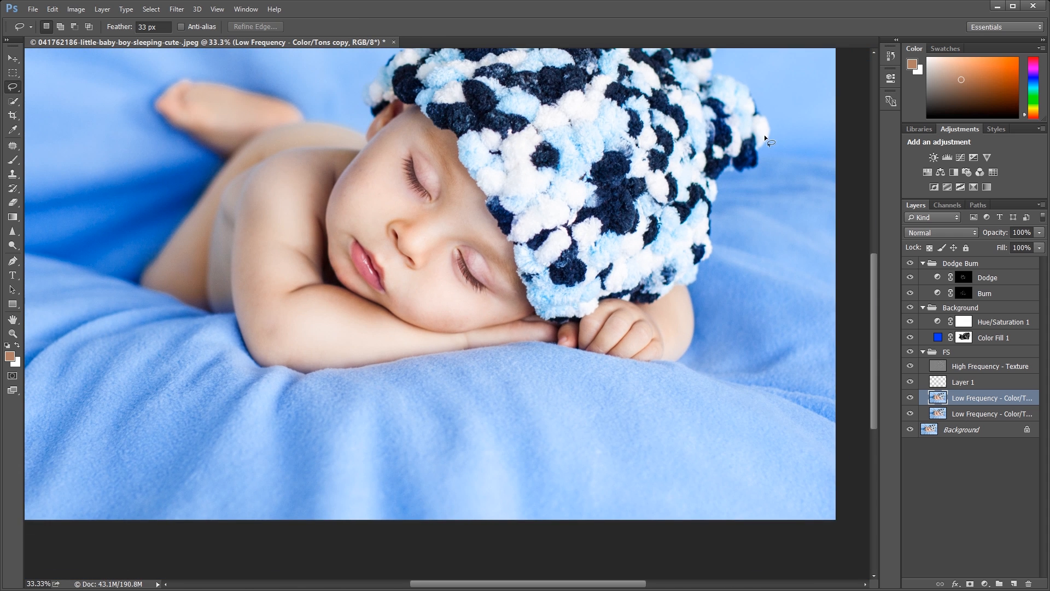
pyautogui.click(924, 352)
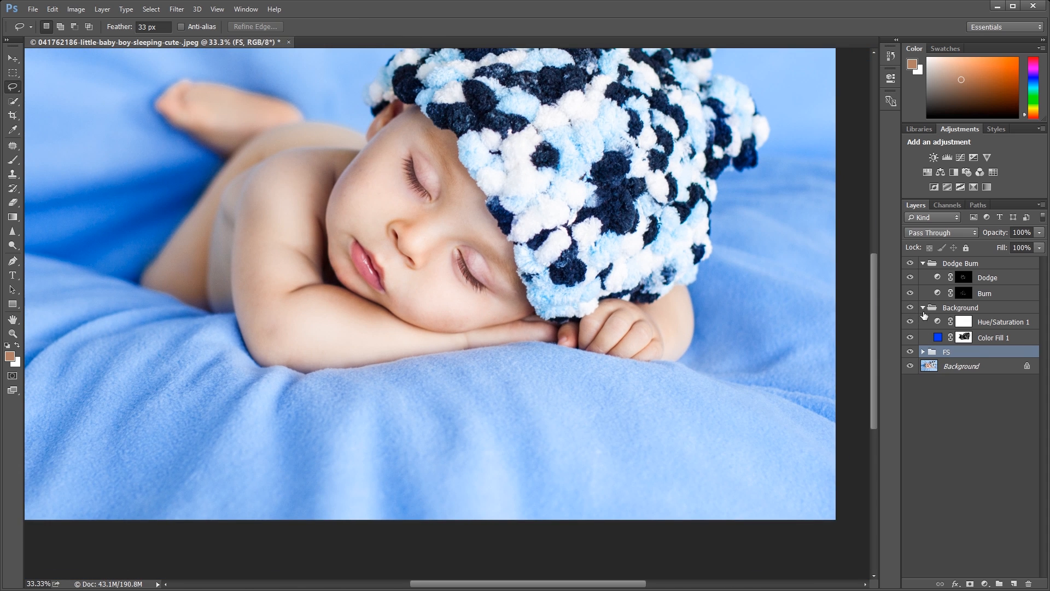
pyautogui.click(923, 307)
pyautogui.click(923, 264)
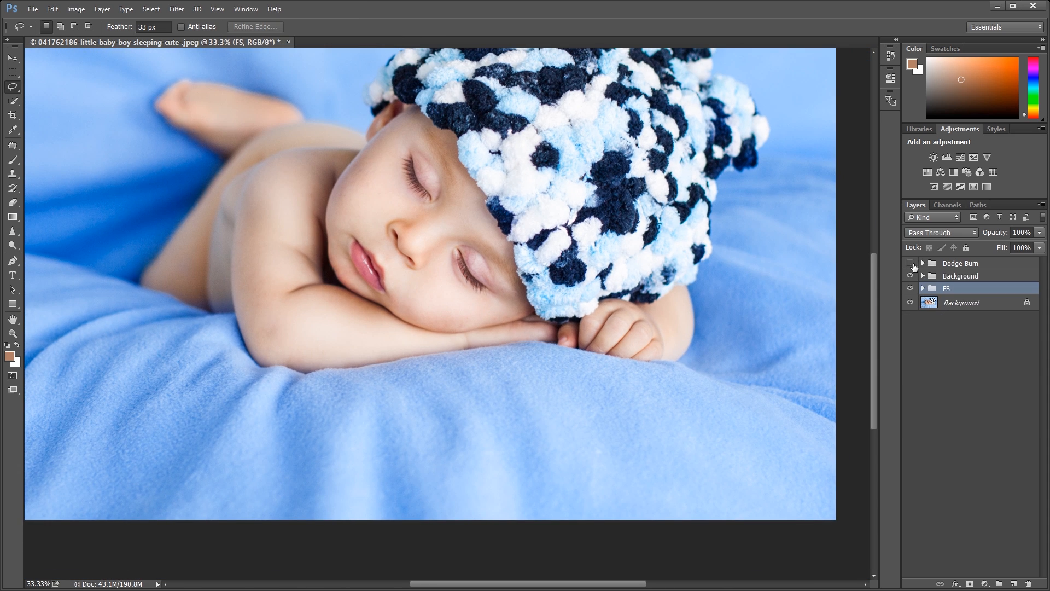
# Step: Check the effect of the Dodge Burn group by hiding and showing it, and view the whole photo
pyautogui.click(911, 264)
pyautogui.click(911, 263)
pyautogui.hotkey('ctrl', '+')
pyautogui.hotkey('ctrl', '-')
pyautogui.hotkey('ctrl', '-')
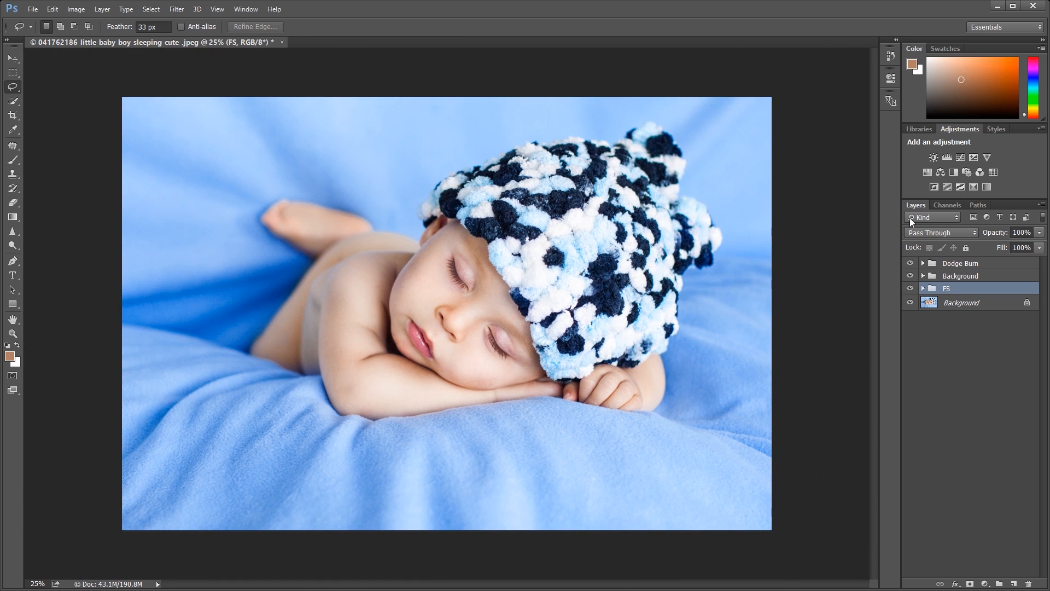
# Step: Set the Dodge Burn group's opacity to 80% and compare the photo with the group hidden
pyautogui.click(958, 265)
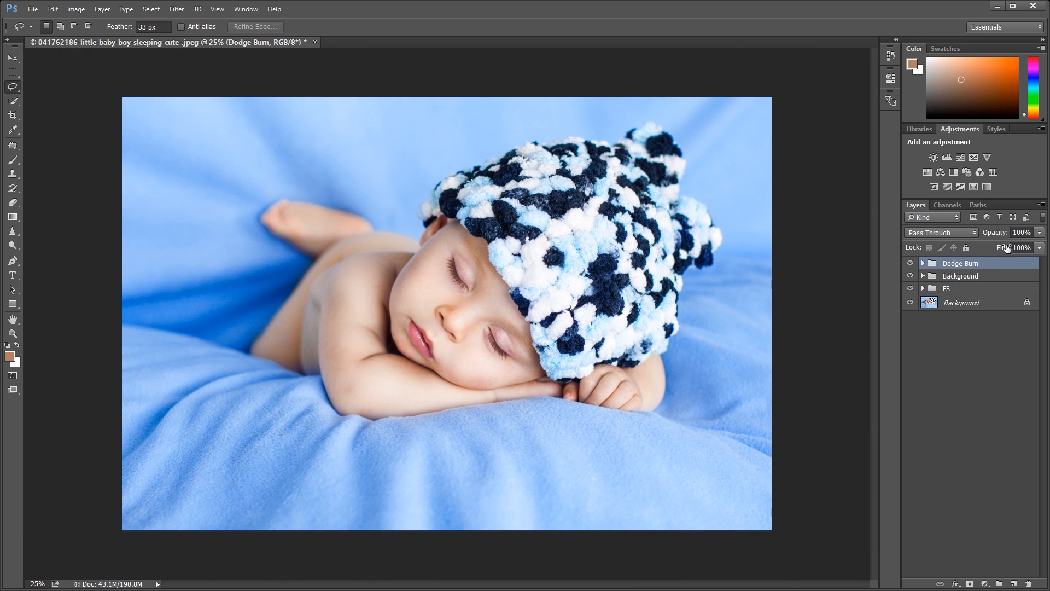
pyautogui.click(1021, 233)
pyautogui.write('70')
pyautogui.write('8')
pyautogui.click(911, 265)
pyautogui.click(911, 265)
pyautogui.click(910, 265)
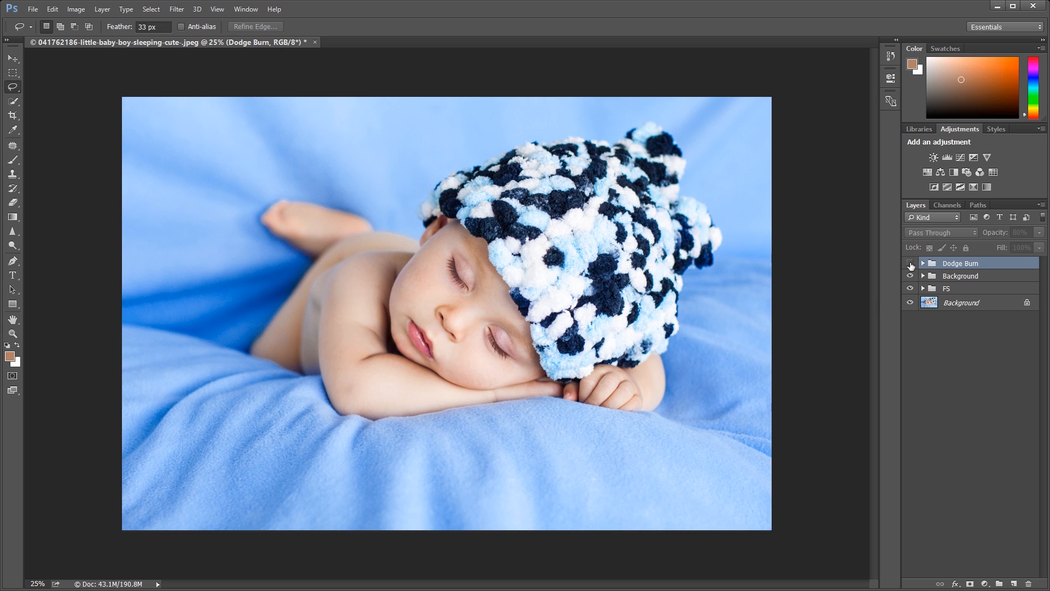
pyautogui.click(910, 265)
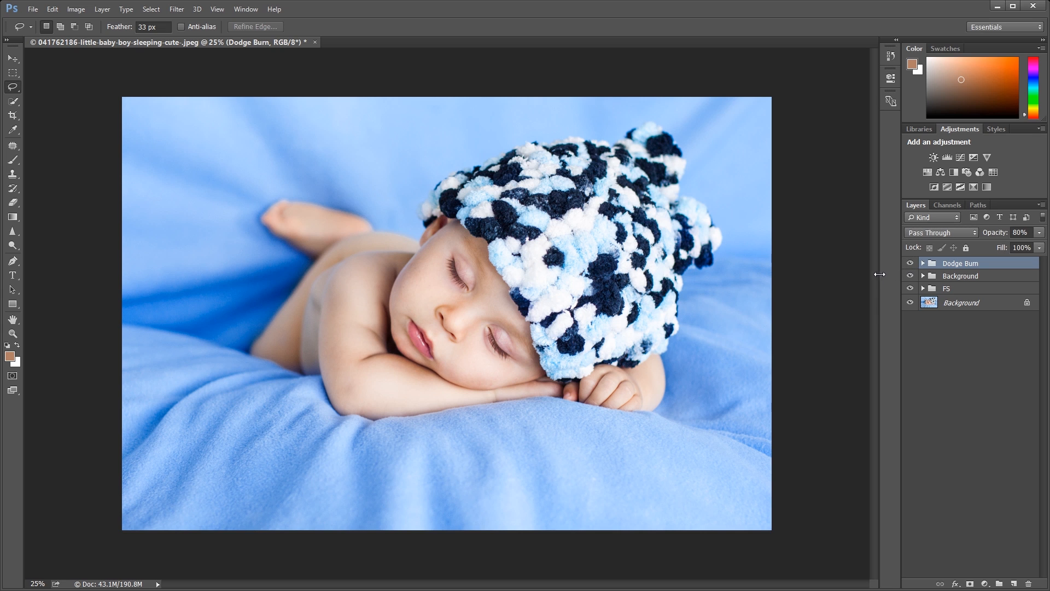
# Step: Target the Dodge layer mask in the Dodge Burn group and prepare the Brush tool with white at 90 px
pyautogui.hotkey('ctrl', '+')
pyautogui.hotkey('ctrl', '+')
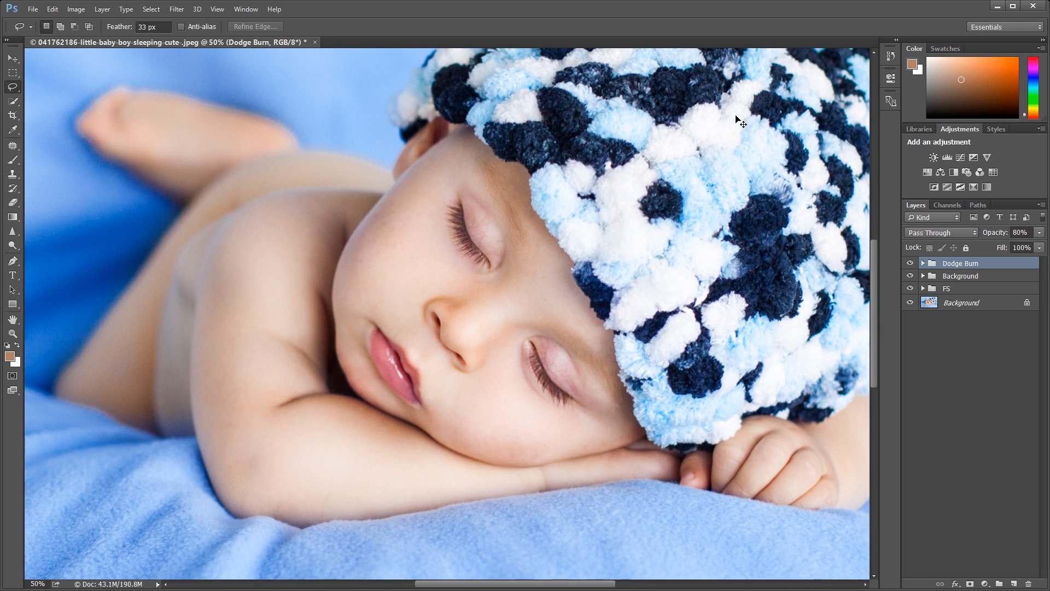
pyautogui.hotkey('ctrl', '+')
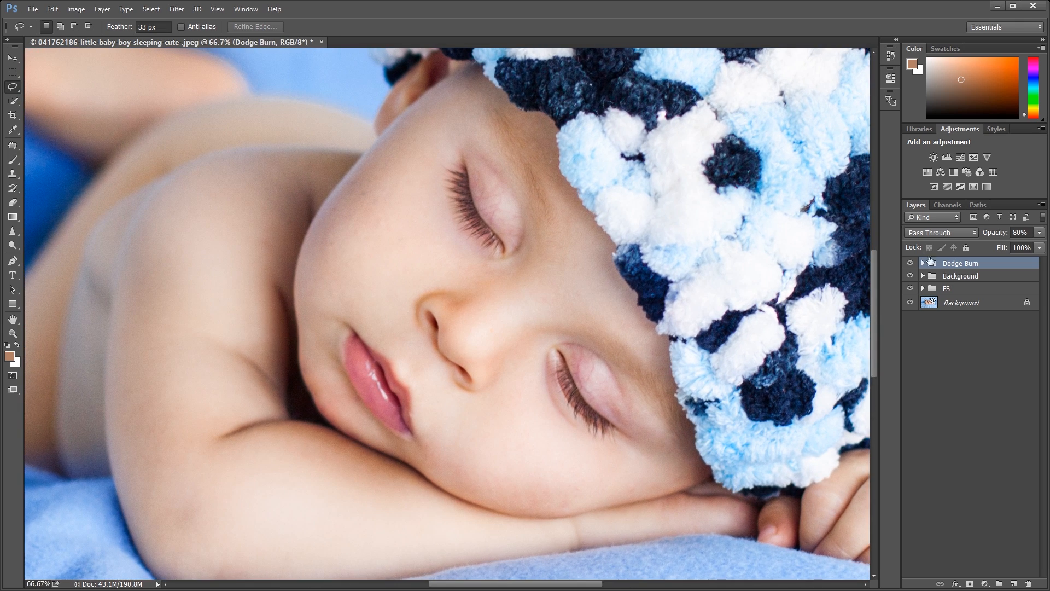
pyautogui.click(923, 263)
pyautogui.click(950, 278)
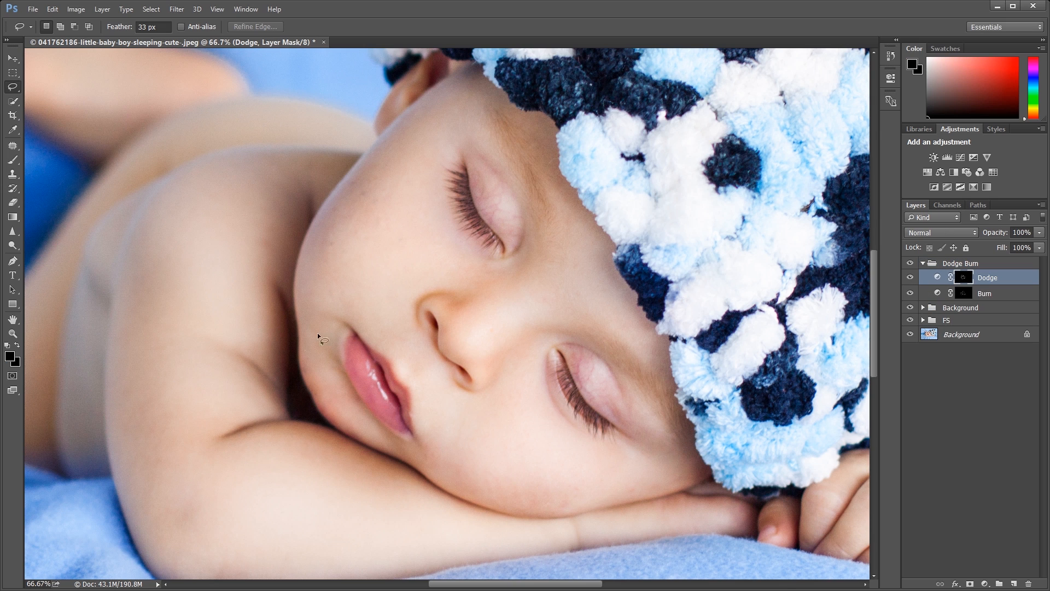
pyautogui.click(13, 160)
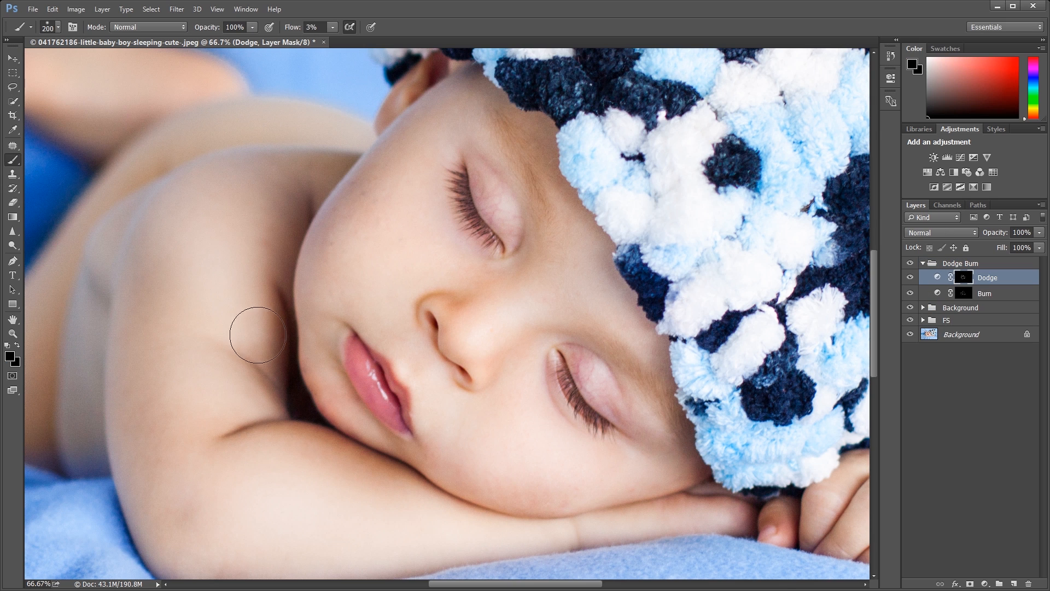
pyautogui.click(9, 356)
pyautogui.click(693, 115)
pyautogui.click(952, 117)
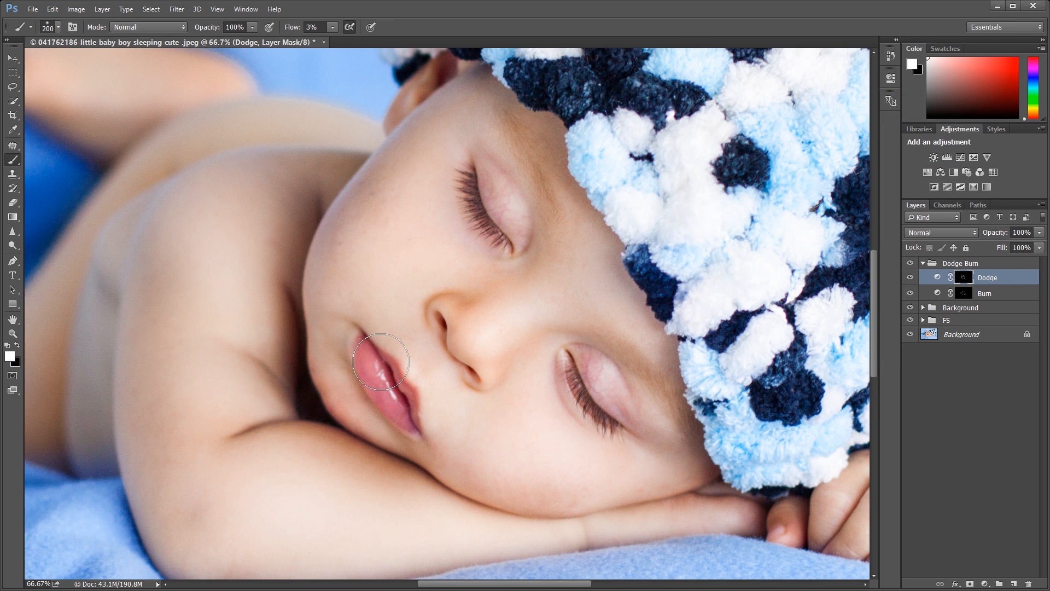
pyautogui.hscroll(-3, 381, 361)
pyautogui.press('[')
pyautogui.press('[')
pyautogui.press('[')
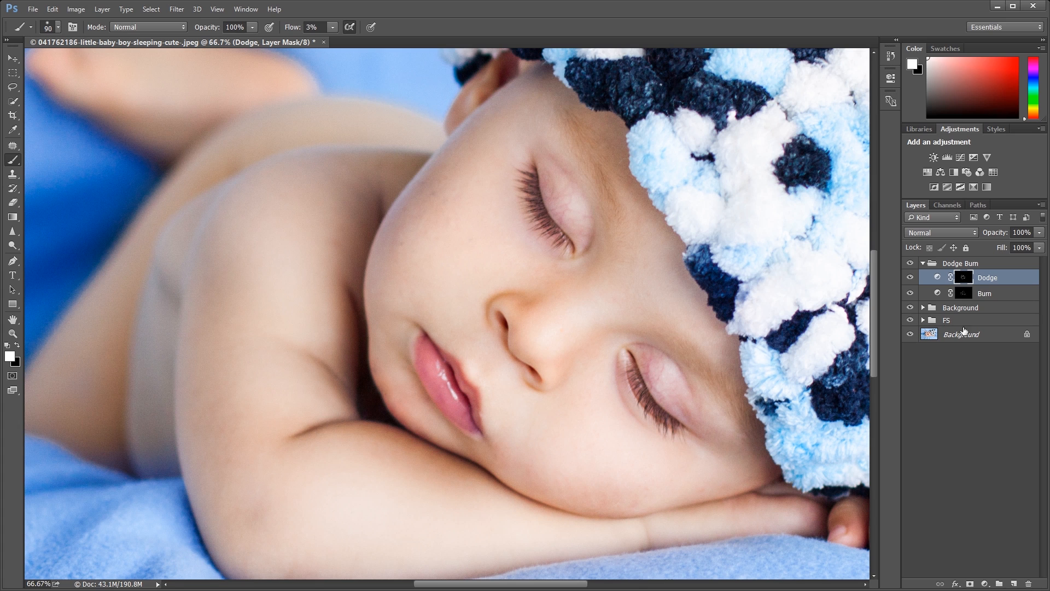
# Step: Add a Hue/Saturation adjustment directly above the Burn layer with Saturation -17, and compare with it hidden
pyautogui.click(969, 296)
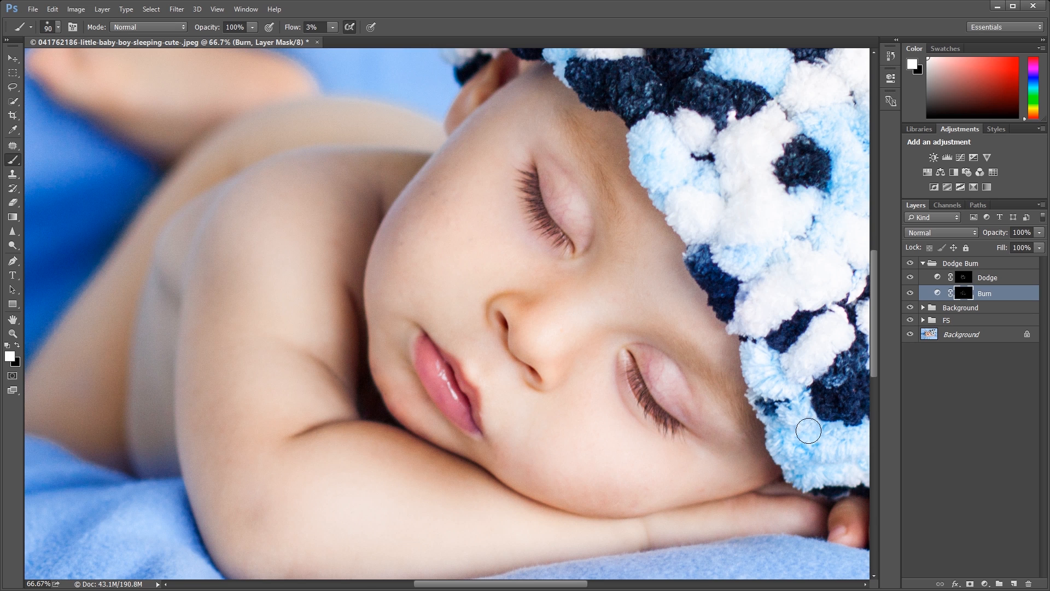
pyautogui.click(979, 583)
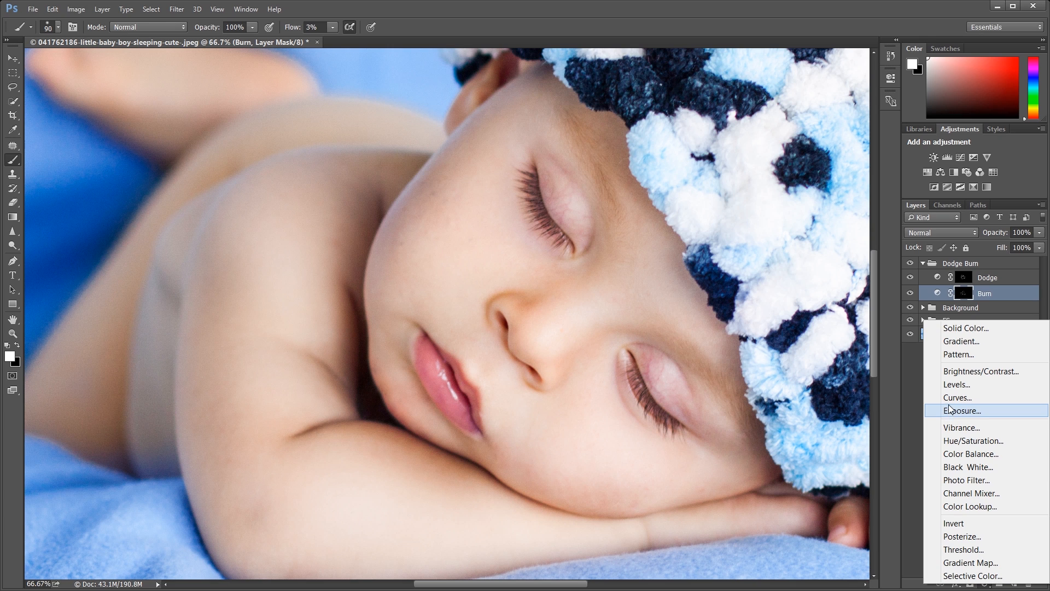
pyautogui.click(969, 440)
pyautogui.click(791, 171)
pyautogui.moveTo(789, 171); pyautogui.dragTo(791, 173)
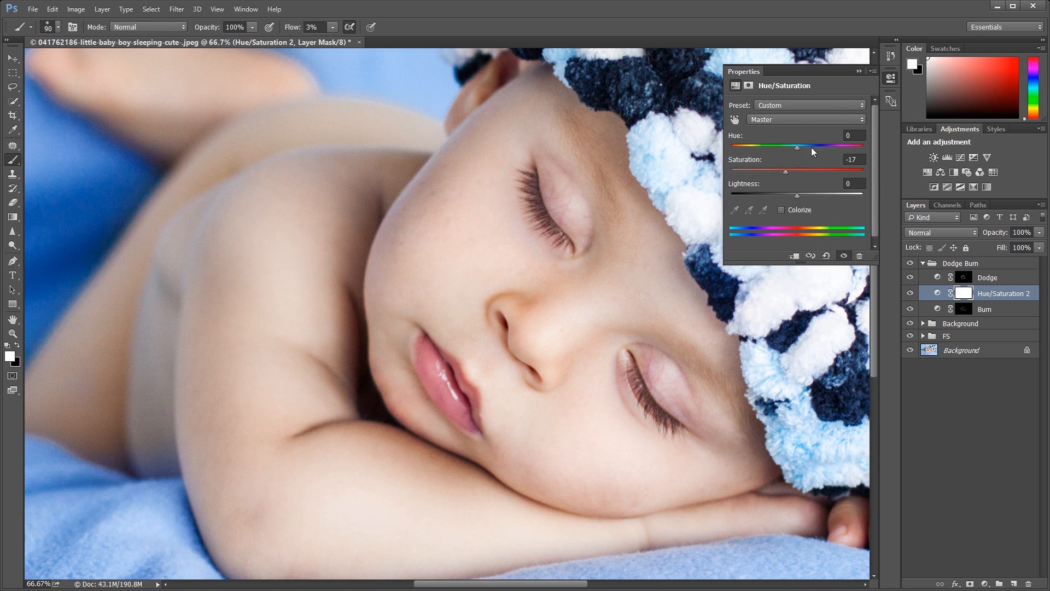
pyautogui.click(859, 71)
pyautogui.click(909, 293)
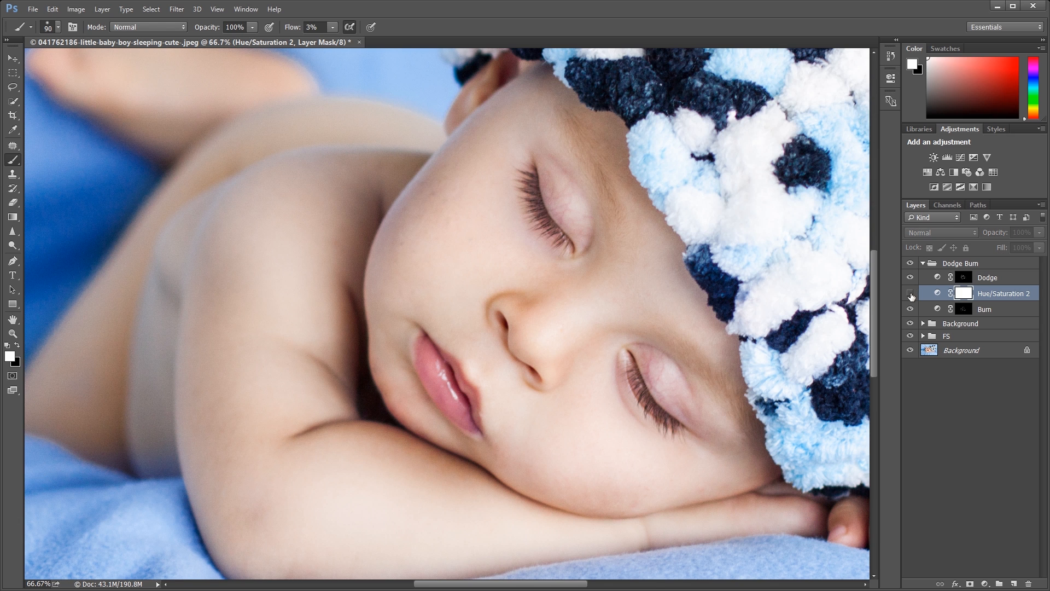
pyautogui.click(909, 293)
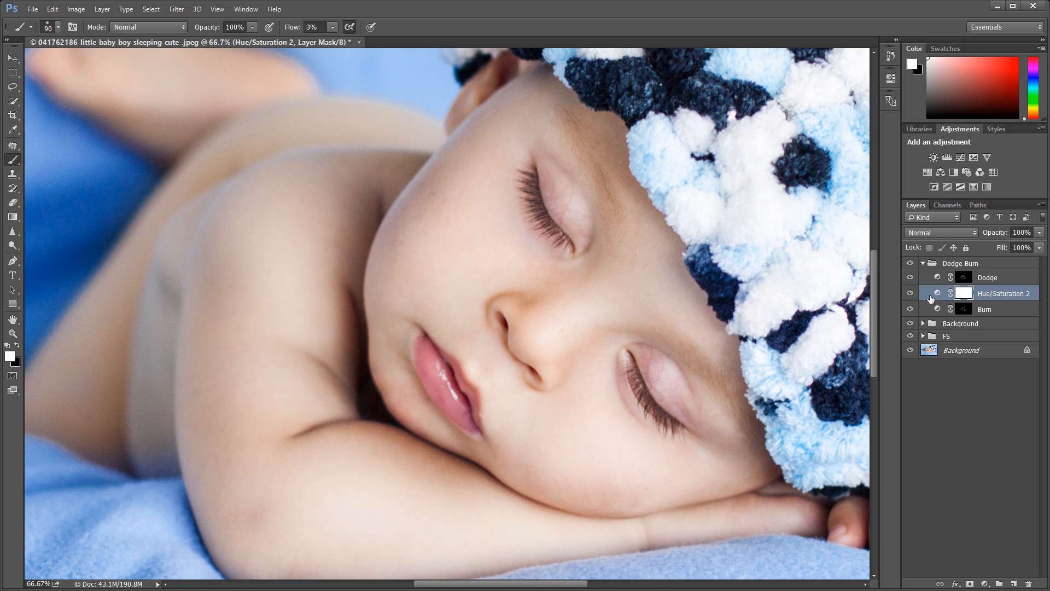
# Step: Clip the Hue/Saturation adjustment to the Burn layer, and check the effects of the adjustment and the Dodge layer
pyautogui.rightClick(990, 295)
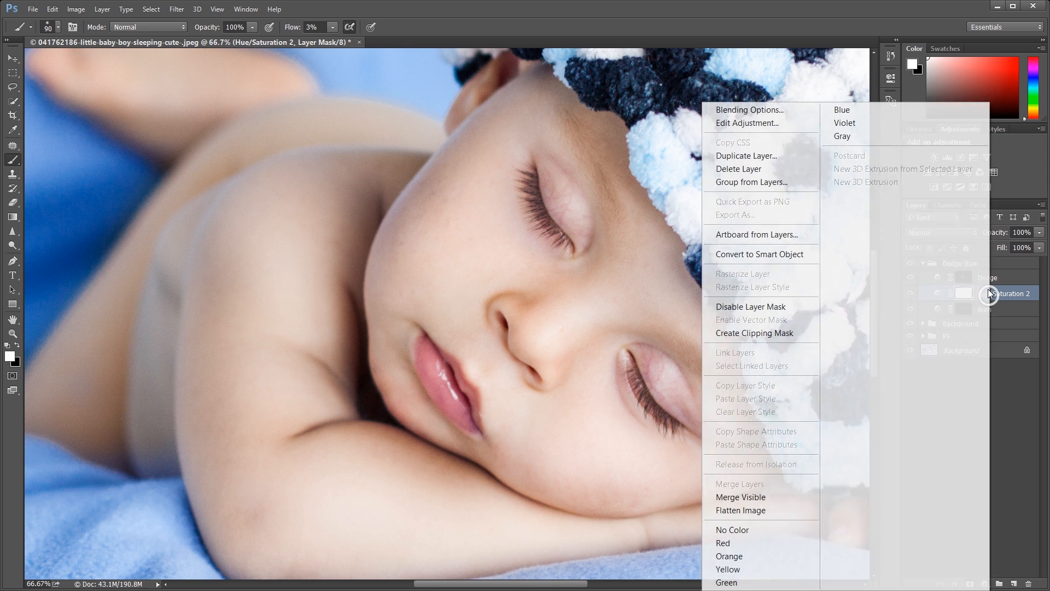
pyautogui.click(774, 334)
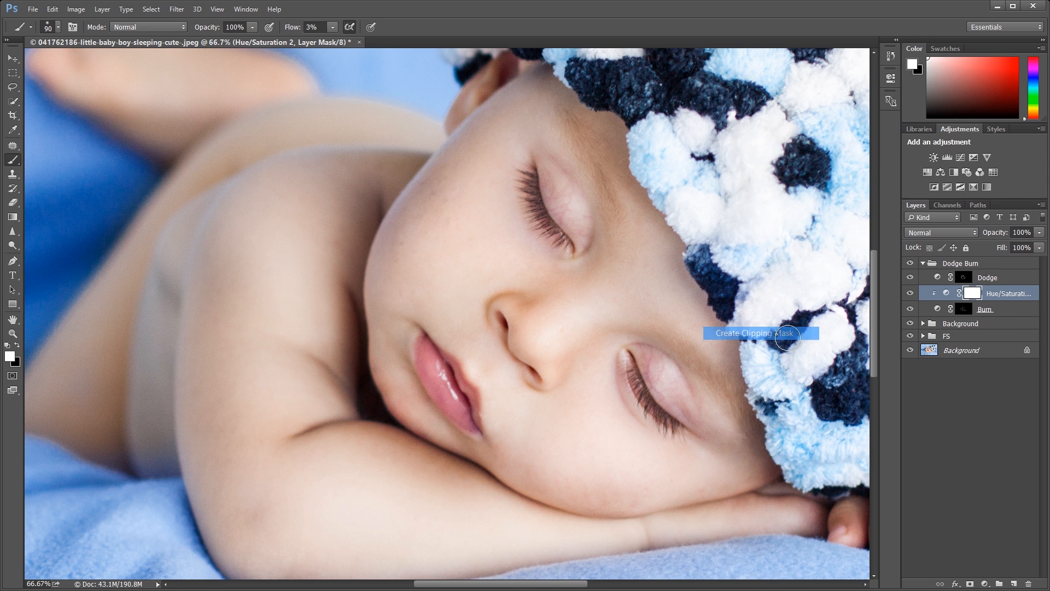
pyautogui.click(910, 296)
pyautogui.click(910, 295)
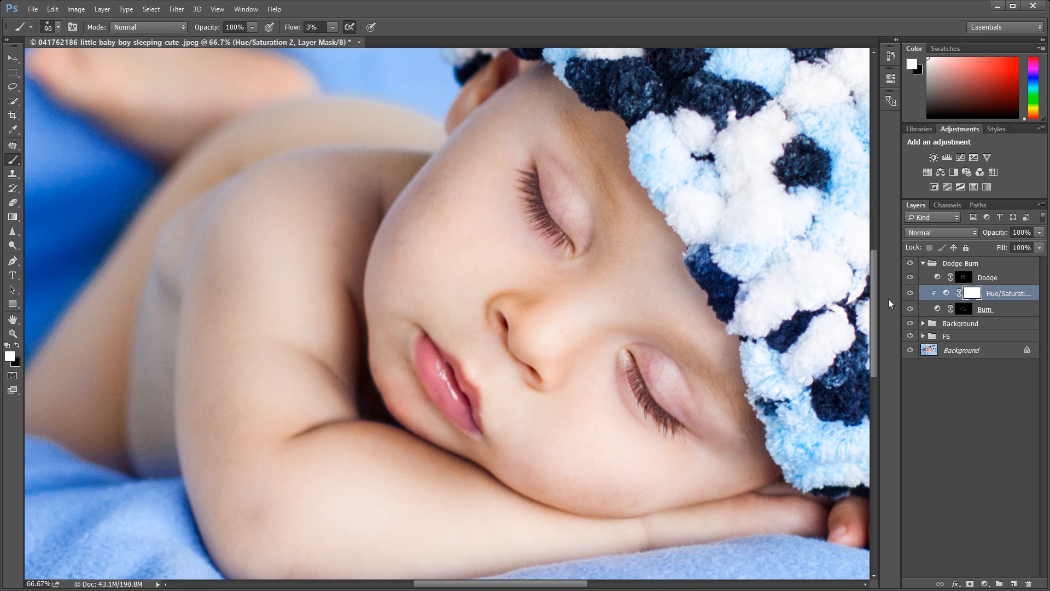
pyautogui.click(910, 278)
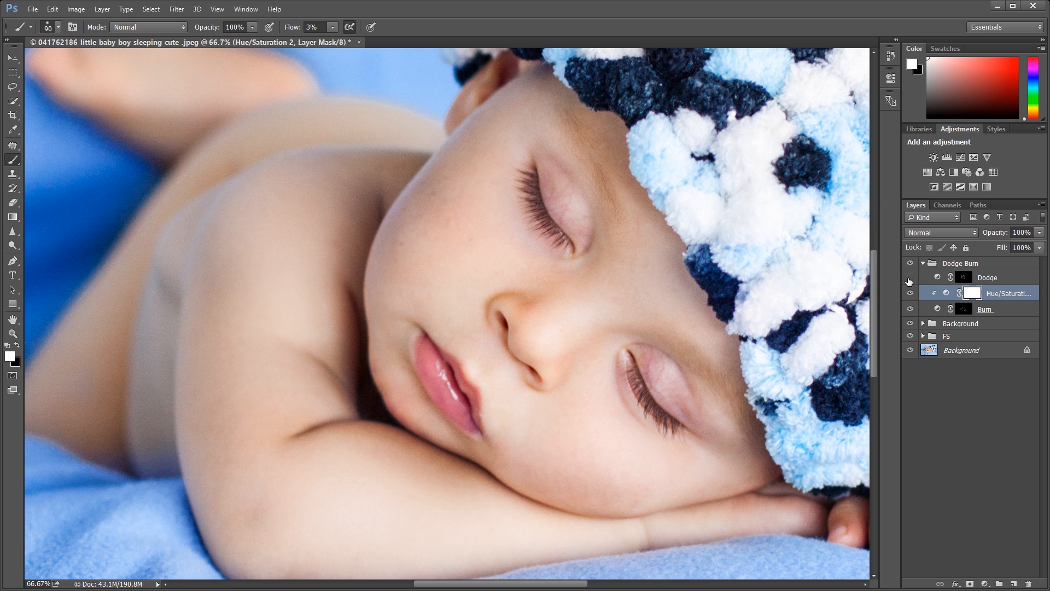
pyautogui.click(910, 279)
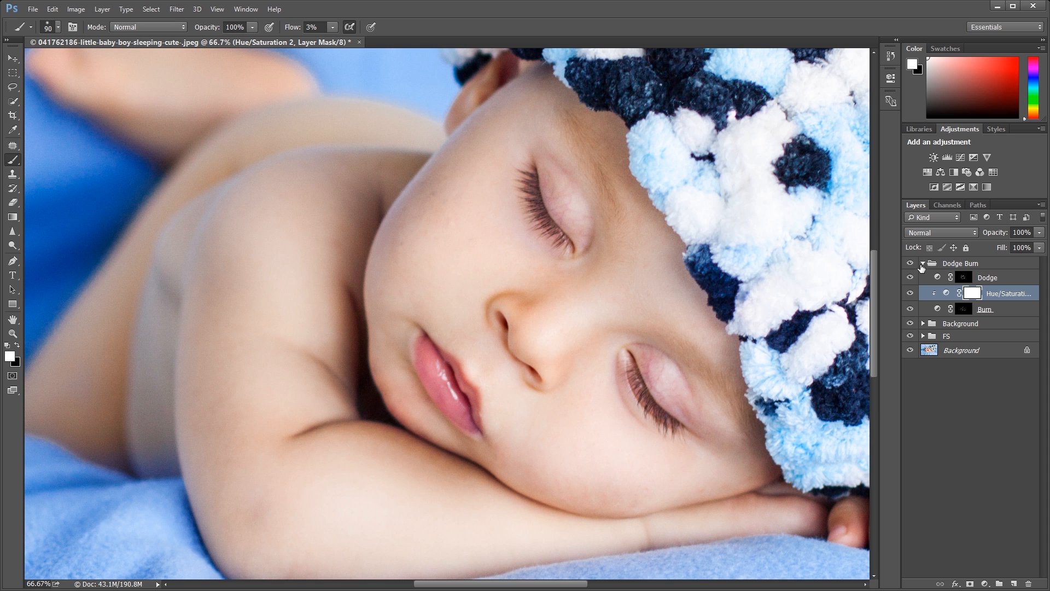
# Step: Collapse the Dodge Burn group and compare the photo at 33.3% with the group hidden and shown
pyautogui.click(923, 265)
pyautogui.hotkey('ctrl', '-')
pyautogui.hotkey('ctrl', '-')
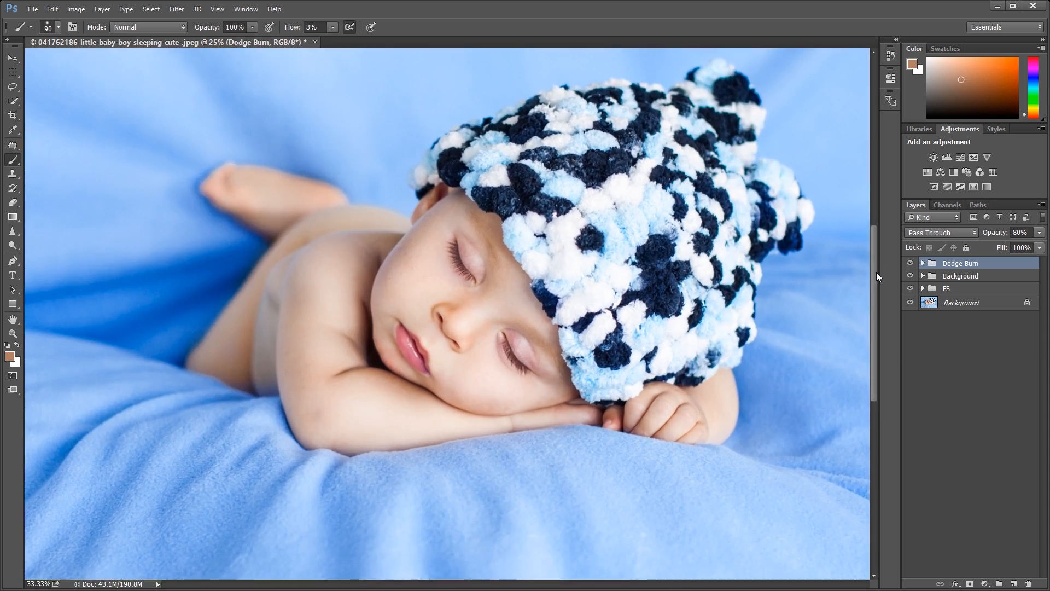
pyautogui.click(910, 263)
pyautogui.click(910, 263)
pyautogui.click(911, 263)
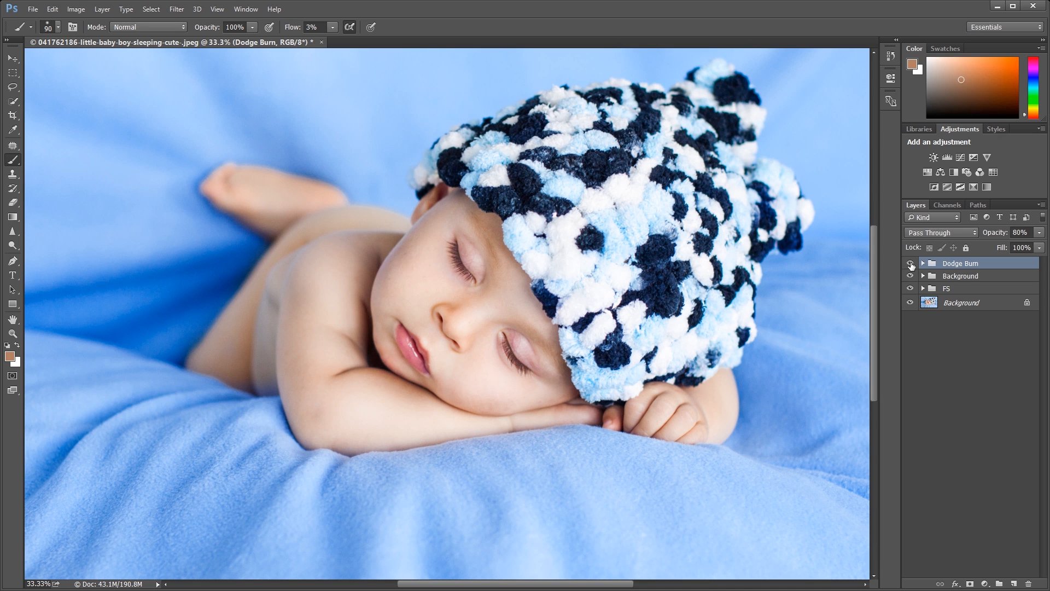
# Step: Add a Selective Color adjustment layer above the Dodge Burn group
pyautogui.click(910, 263)
pyautogui.hotkey('ctrl', '-')
pyautogui.hotkey('ctrl', '+')
pyautogui.hotkey('ctrl', '-')
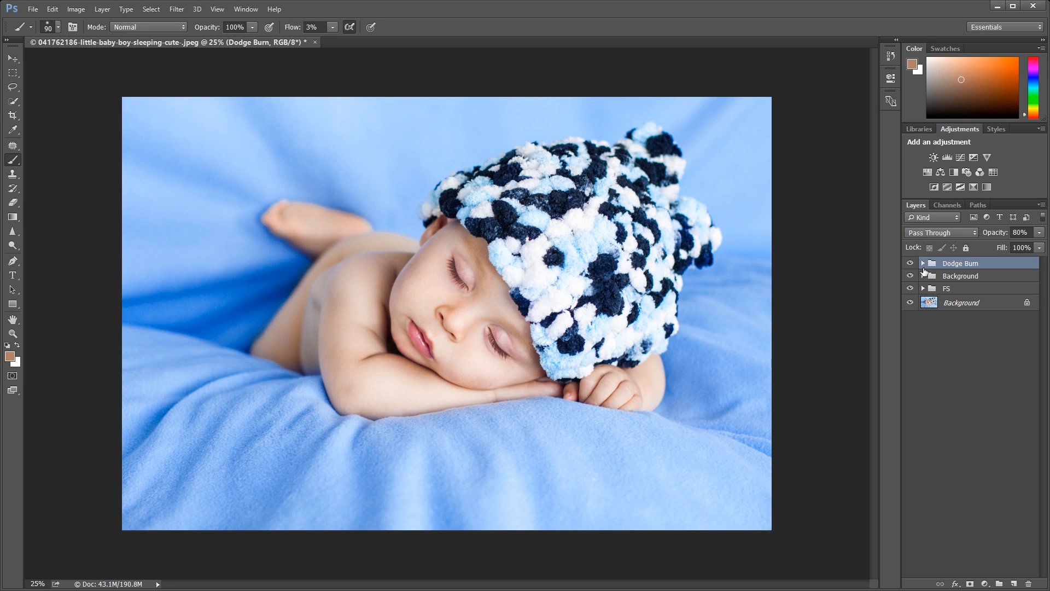
pyautogui.click(984, 583)
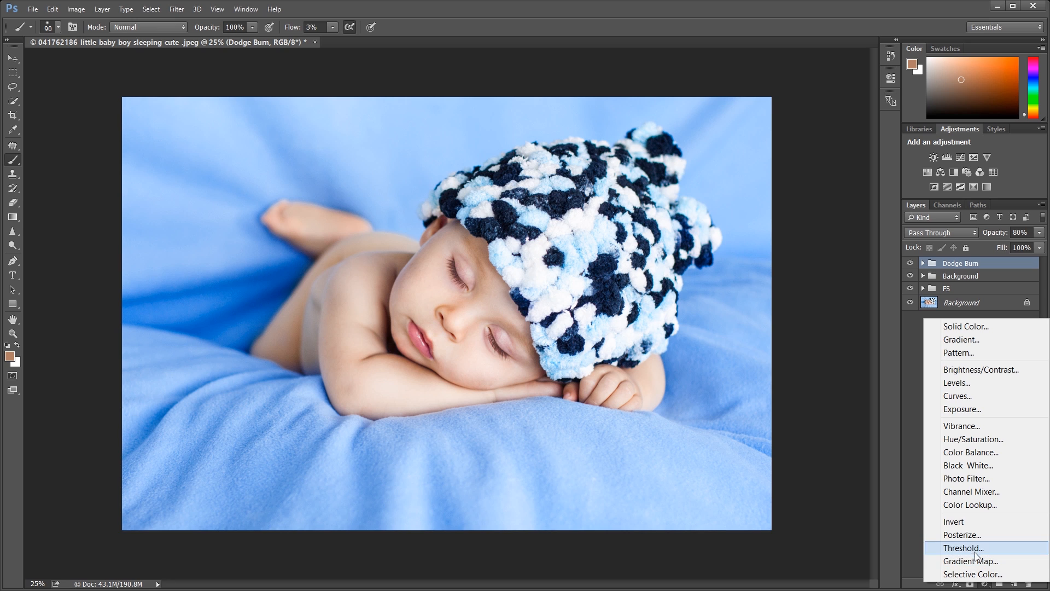
pyautogui.click(974, 573)
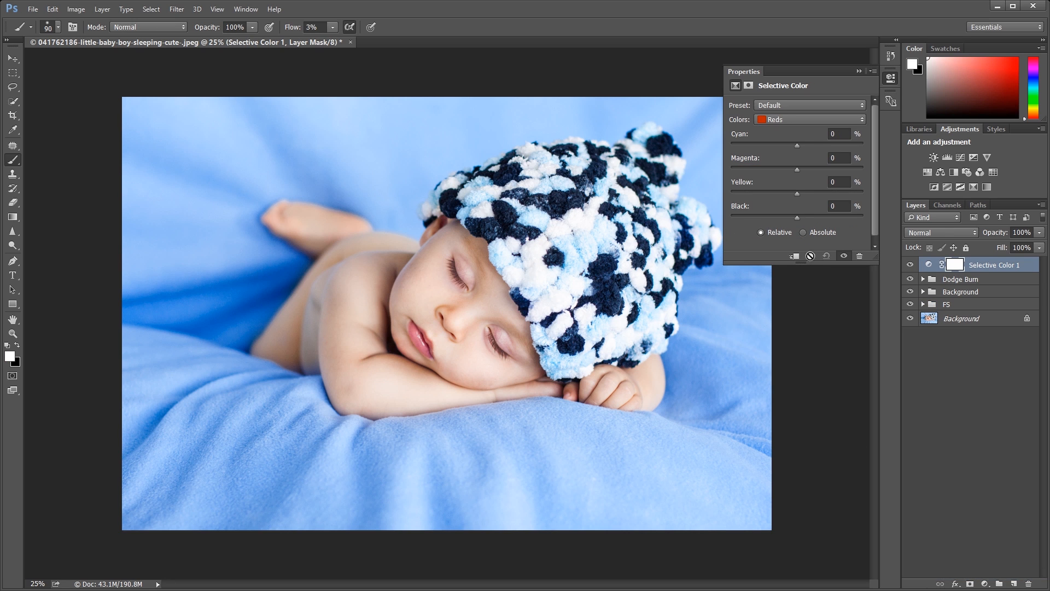
# Step: In the Blues range of the Selective Color adjustment, set Cyan to +40 and Magenta to +8, and fine-tune Yellow and Black
pyautogui.click(780, 120)
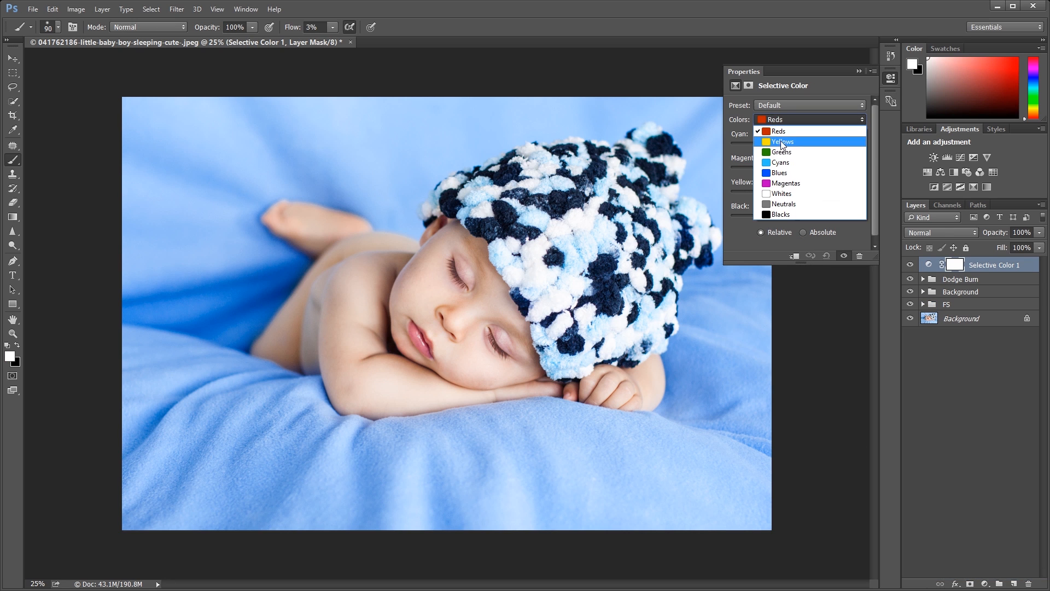
pyautogui.click(788, 173)
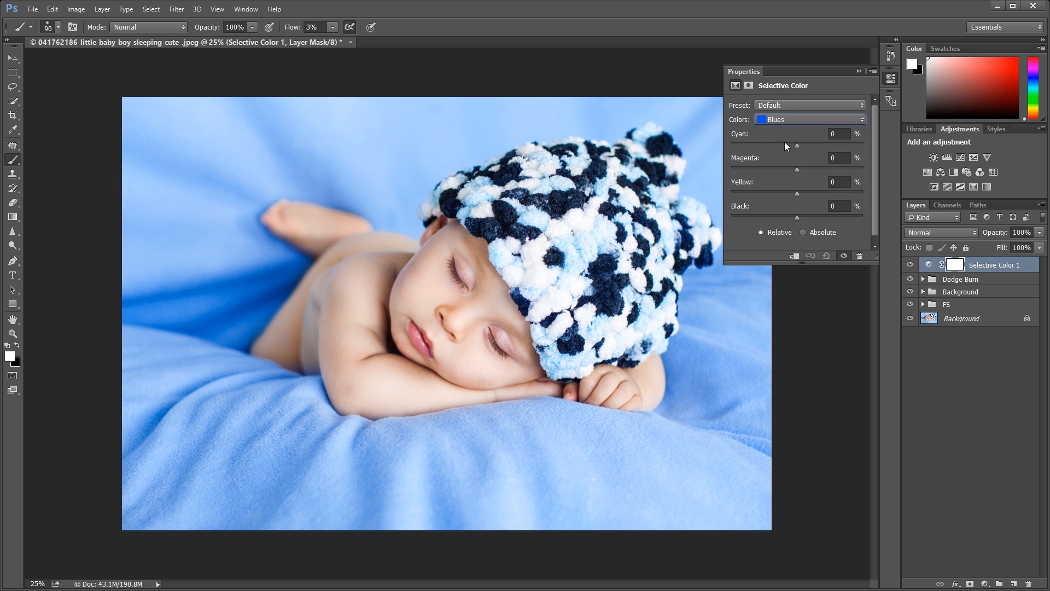
pyautogui.moveTo(796, 148); pyautogui.dragTo(804, 169)
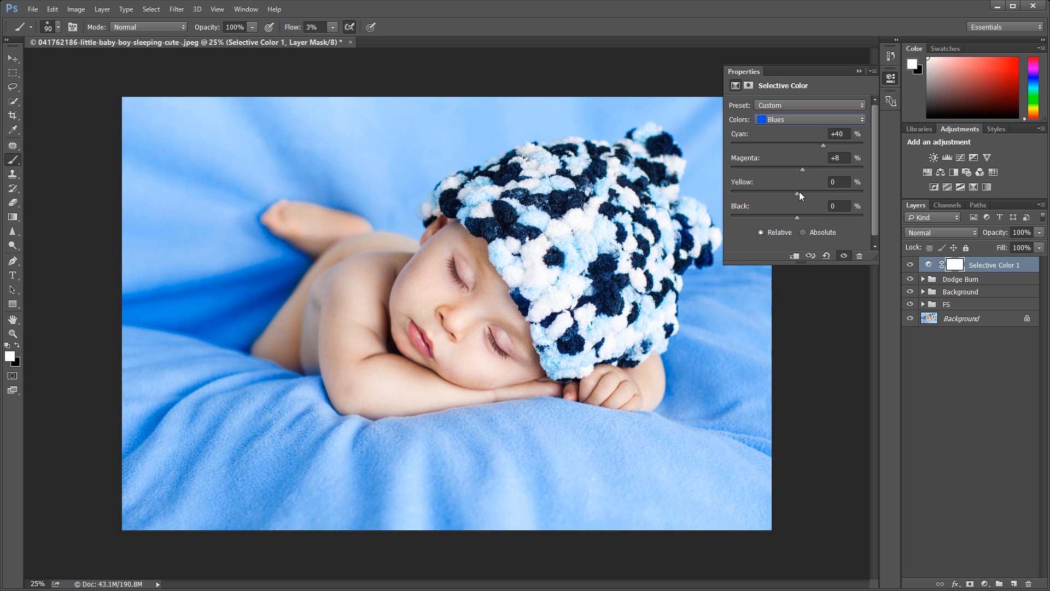
pyautogui.moveTo(829, 196); pyautogui.dragTo(765, 184)
pyautogui.moveTo(797, 215)
pyautogui.mouseDown()
pyautogui.moveTo(816, 216)
pyautogui.moveTo(803, 208)
pyautogui.mouseUp()
# Step: Fine-tune the Cyan amount in the Cyans range of the Selective Color adjustment
pyautogui.click(792, 120)
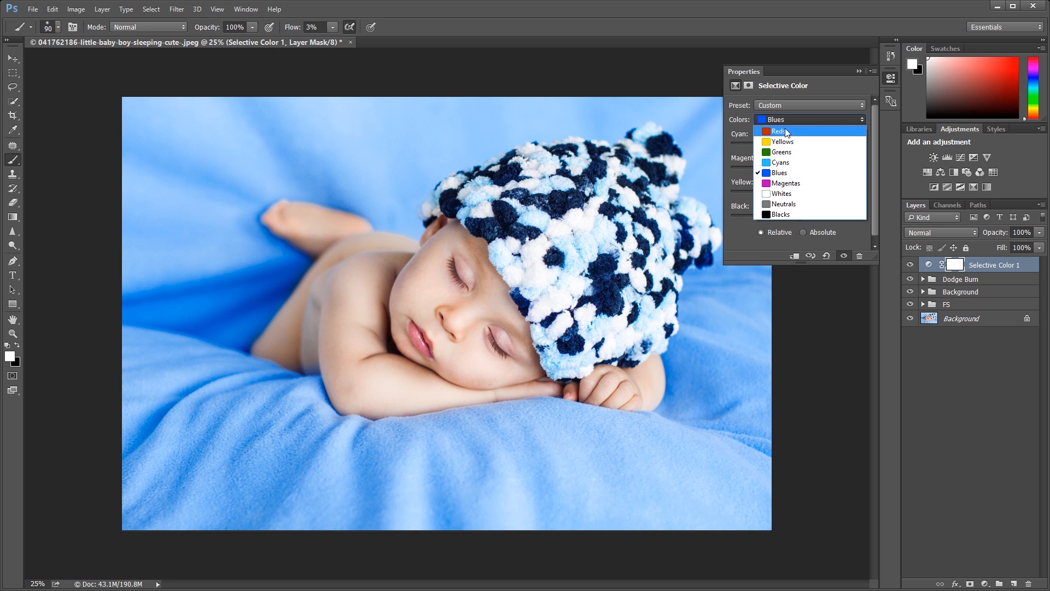
pyautogui.click(783, 162)
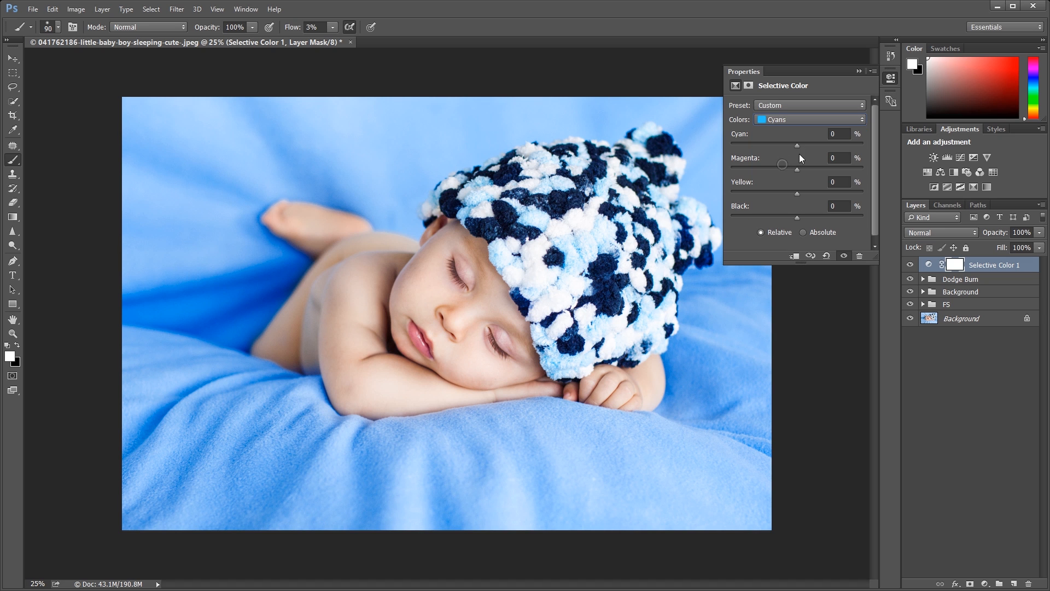
pyautogui.moveTo(797, 145)
pyautogui.mouseDown()
pyautogui.moveTo(779, 142)
pyautogui.moveTo(795, 145)
pyautogui.mouseUp()
# Step: Try a Magenta shift in the Neutrals range of the Selective Color adjustment, and close its properties
pyautogui.click(788, 120)
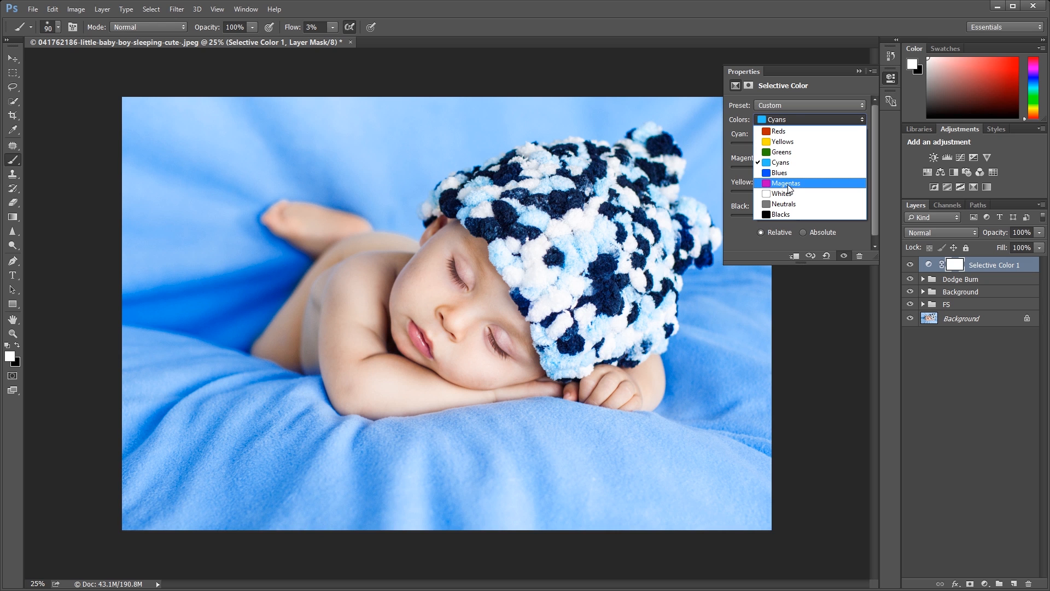
pyautogui.click(784, 203)
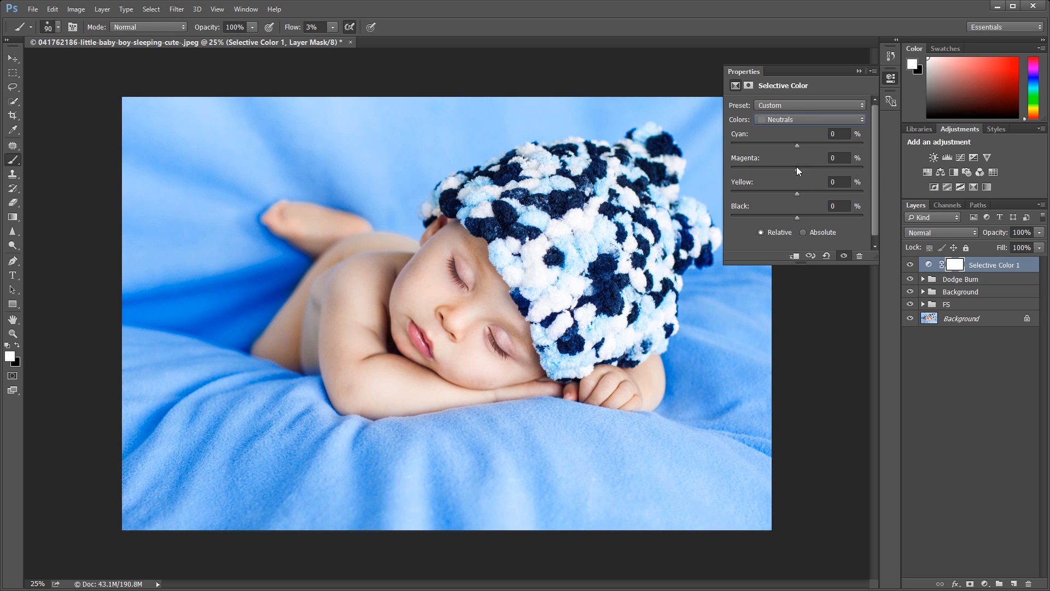
pyautogui.moveTo(797, 167)
pyautogui.mouseDown()
pyautogui.moveTo(810, 169)
pyautogui.moveTo(800, 167)
pyautogui.mouseUp()
pyautogui.click(784, 118)
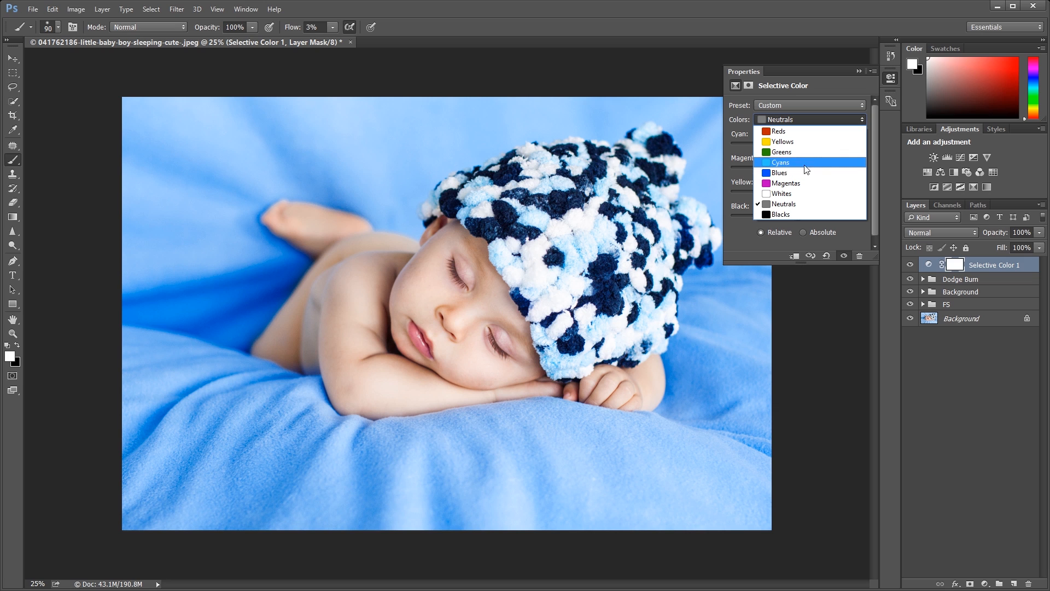
pyautogui.click(855, 91)
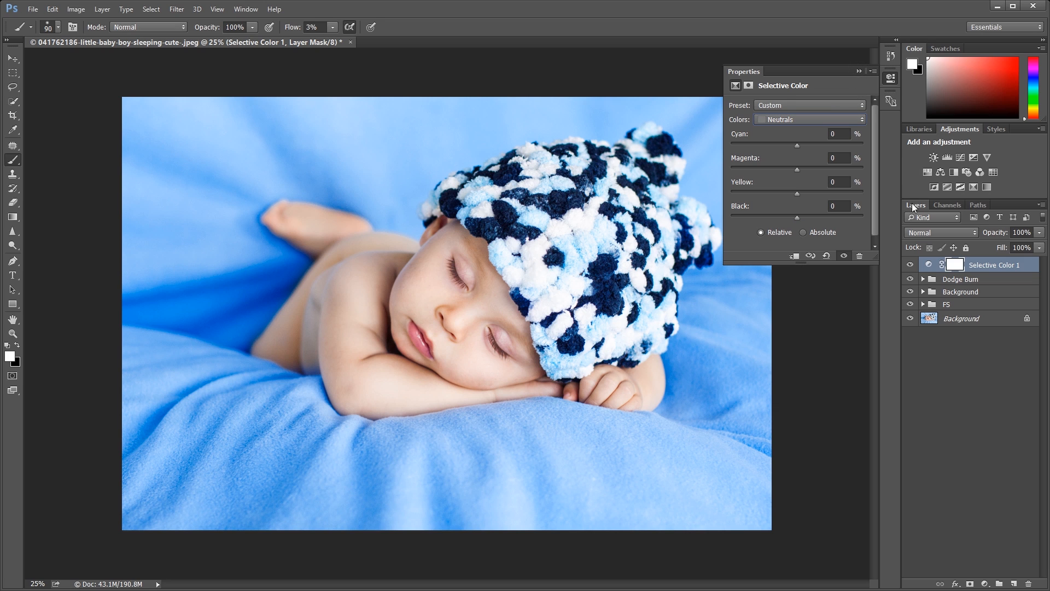
pyautogui.click(859, 71)
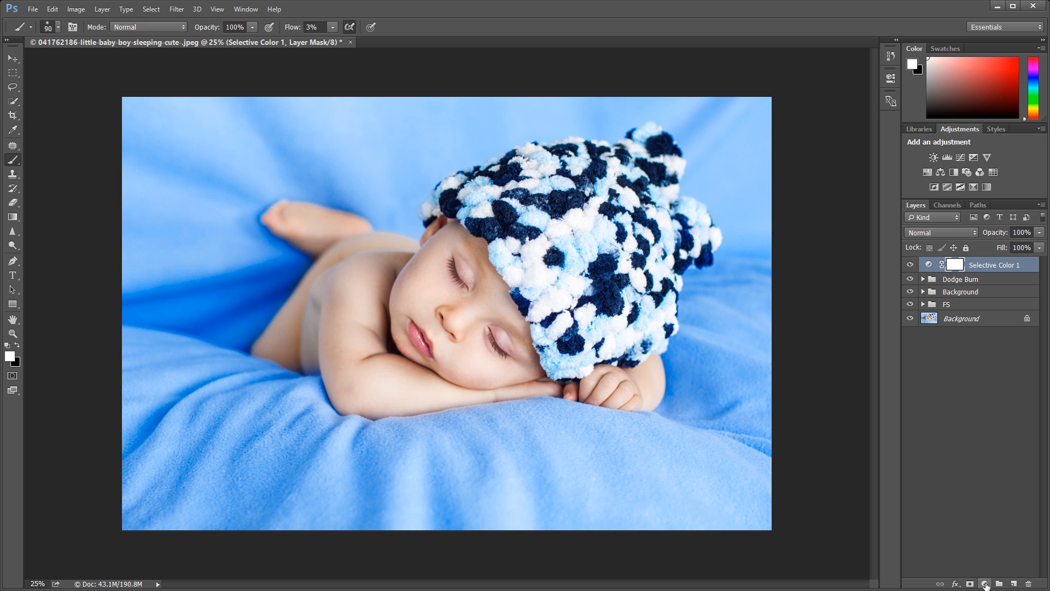
# Step: Add a Levels adjustment above Selective Color with black input 21 and white input about 247, and compare with it hidden
pyautogui.click(983, 583)
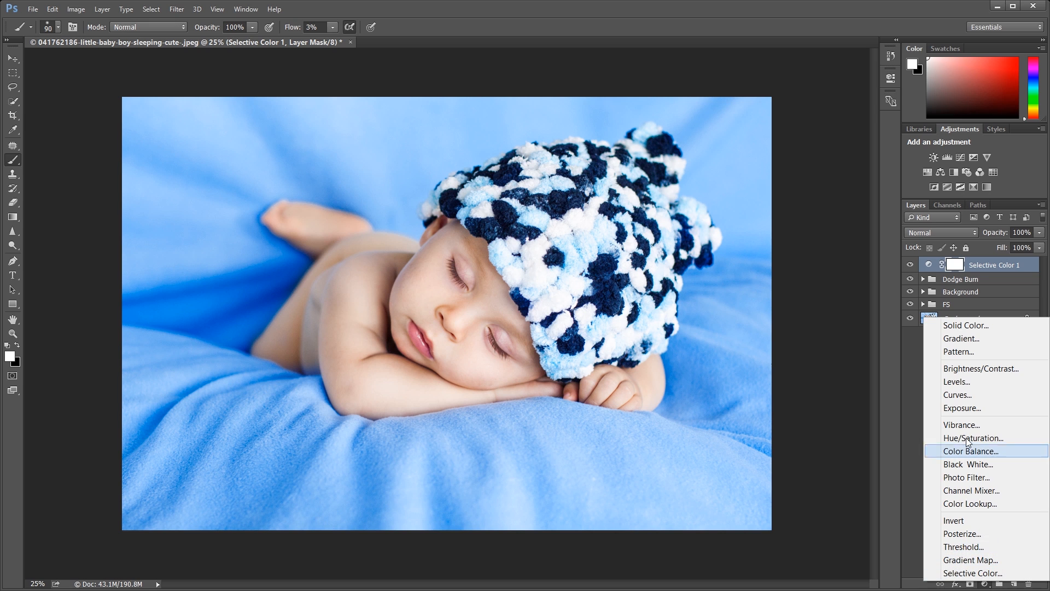
pyautogui.click(959, 383)
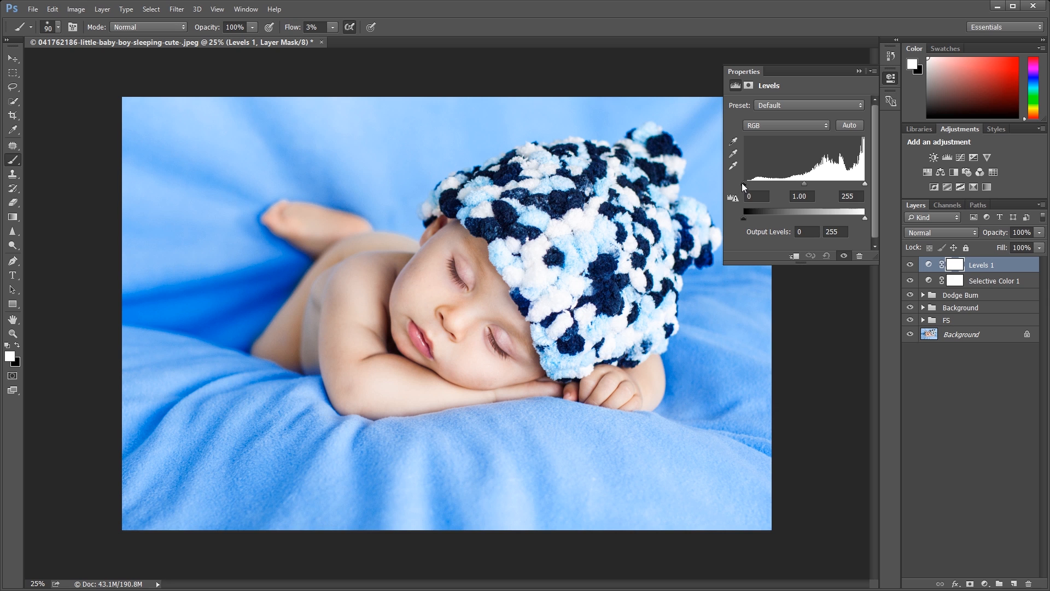
pyautogui.moveTo(743, 185); pyautogui.dragTo(754, 188)
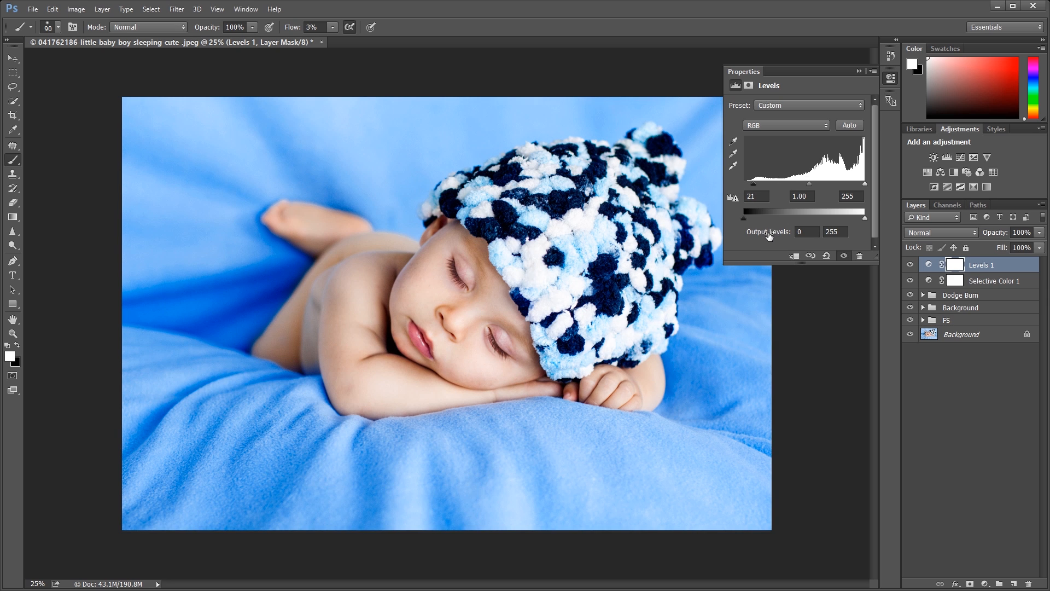
pyautogui.click(863, 184)
pyautogui.moveTo(864, 185); pyautogui.dragTo(861, 184)
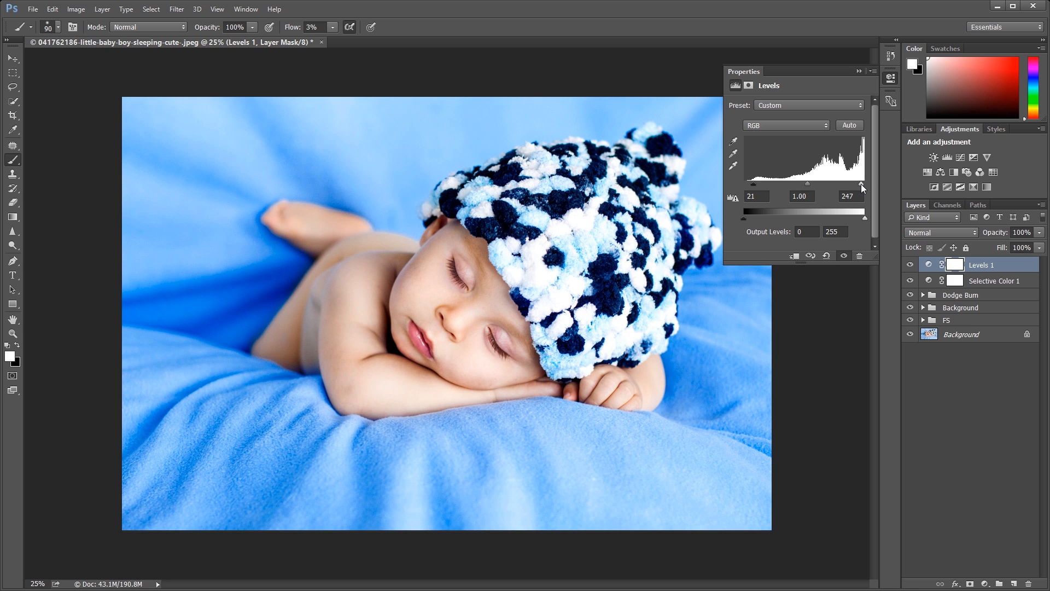
pyautogui.moveTo(861, 184); pyautogui.dragTo(860, 184)
pyautogui.click(860, 71)
pyautogui.click(910, 264)
pyautogui.click(910, 265)
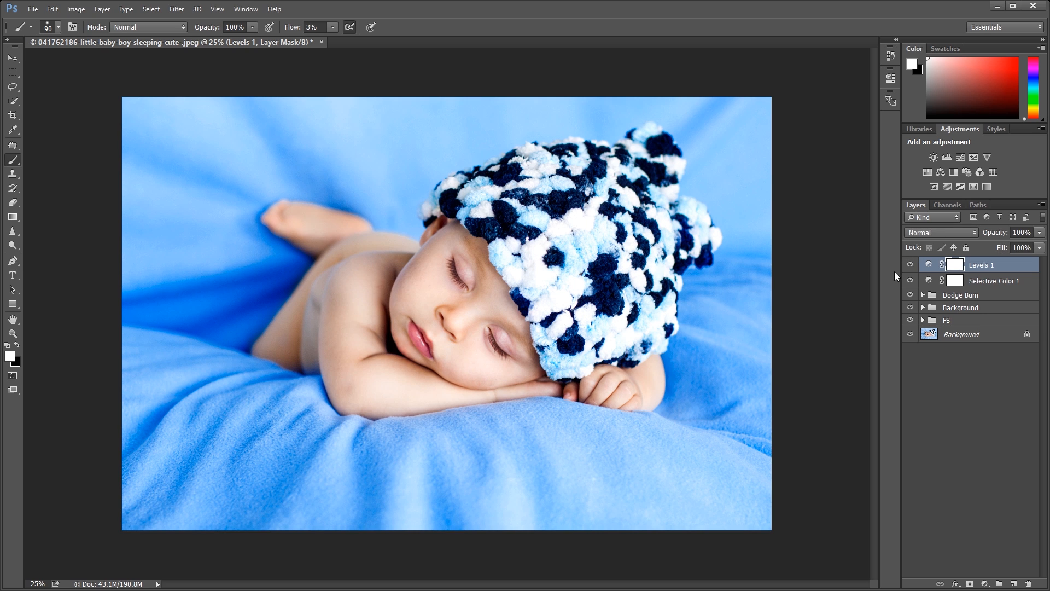
# Step: Add a Curves adjustment above Levels and raise the black point of its blue channel
pyautogui.click(985, 583)
pyautogui.click(962, 390)
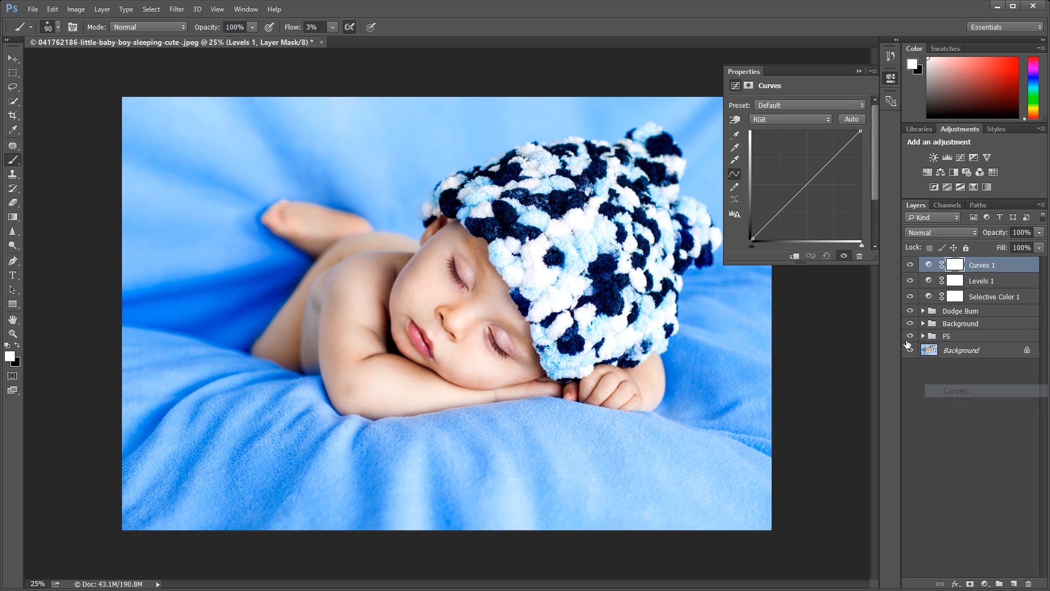
pyautogui.click(784, 119)
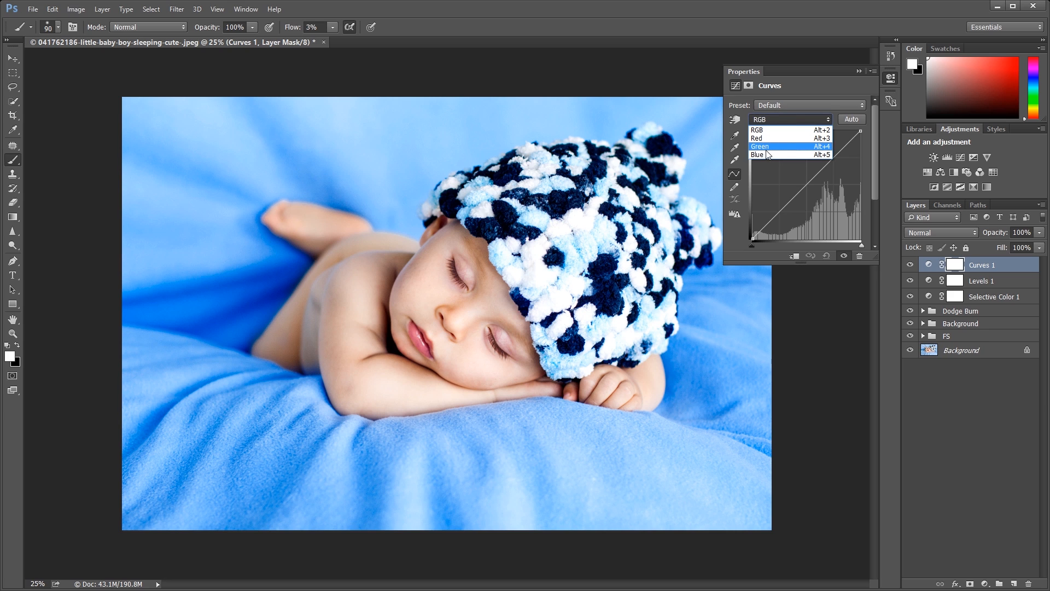
pyautogui.click(769, 147)
pyautogui.click(776, 120)
pyautogui.click(763, 153)
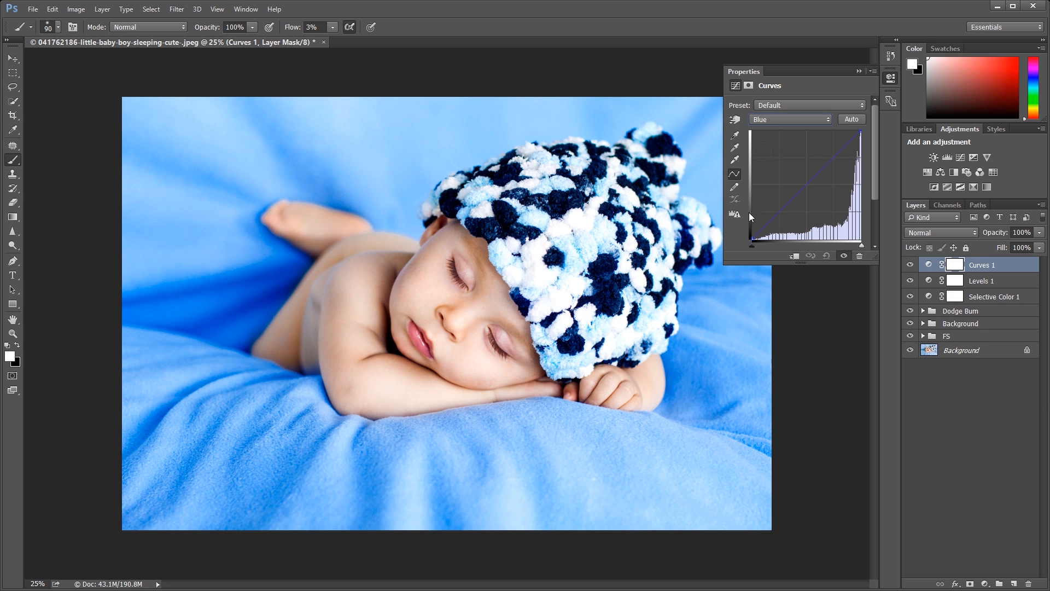
pyautogui.moveTo(751, 237); pyautogui.dragTo(744, 215)
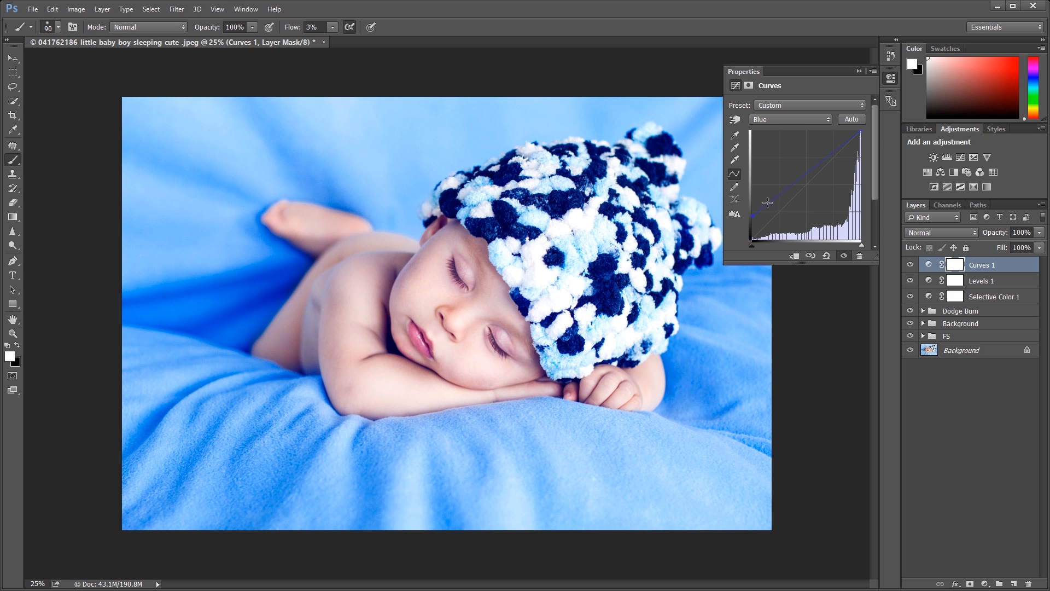
# Step: Pull the blue curve's midtones down slightly, and compare the photo with the Curves adjustment hidden and shown
pyautogui.moveTo(791, 185); pyautogui.dragTo(793, 189)
pyautogui.click(911, 265)
pyautogui.click(910, 265)
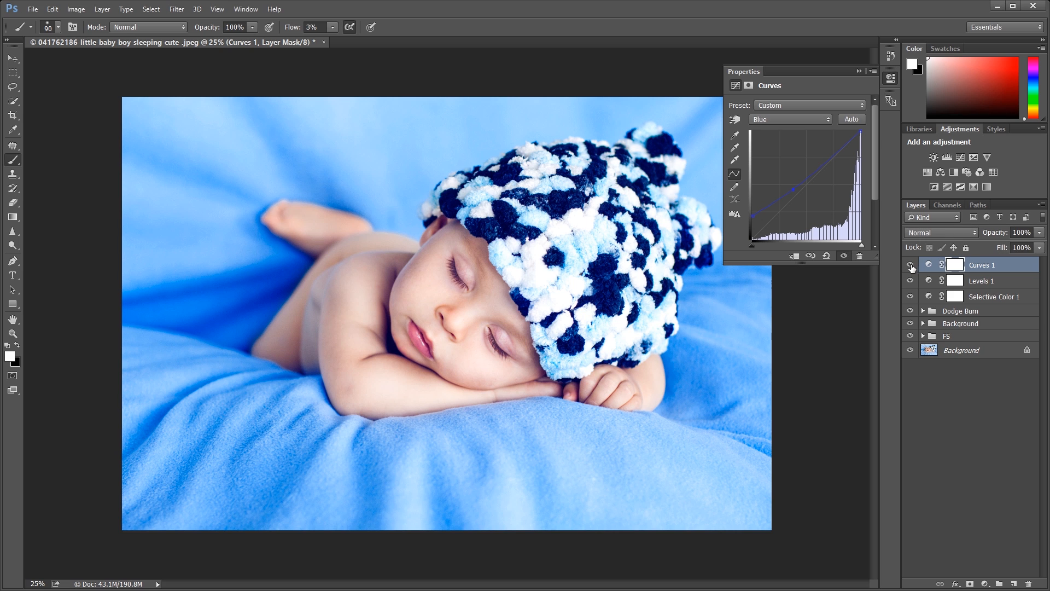
# Step: Try an S-curve on the red channel of the Curves adjustment, and remove its added points
pyautogui.click(779, 118)
pyautogui.click(771, 130)
pyautogui.moveTo(797, 193); pyautogui.dragTo(798, 276)
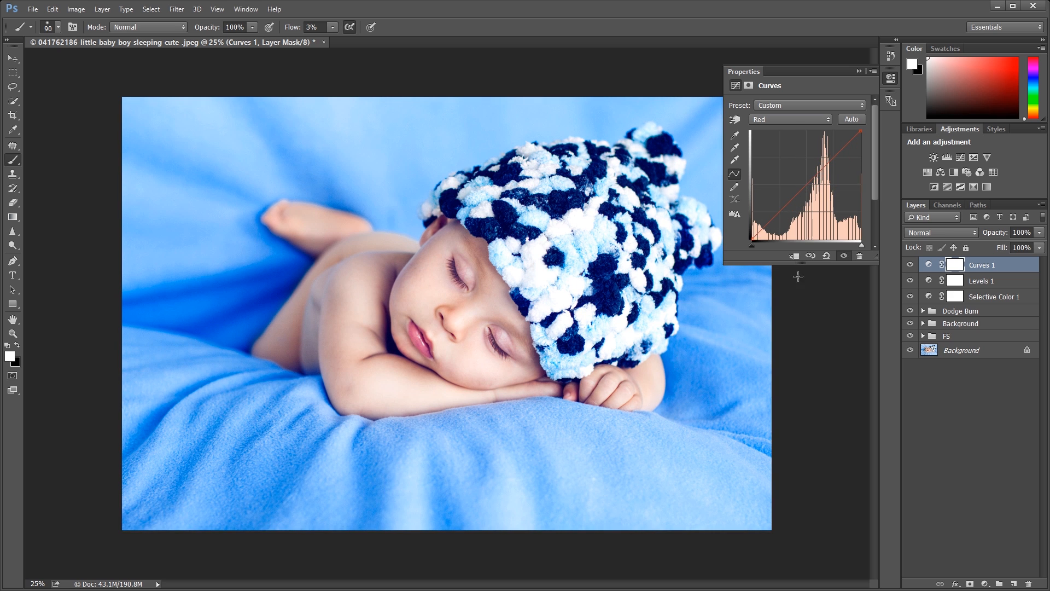
pyautogui.moveTo(782, 211); pyautogui.dragTo(780, 217)
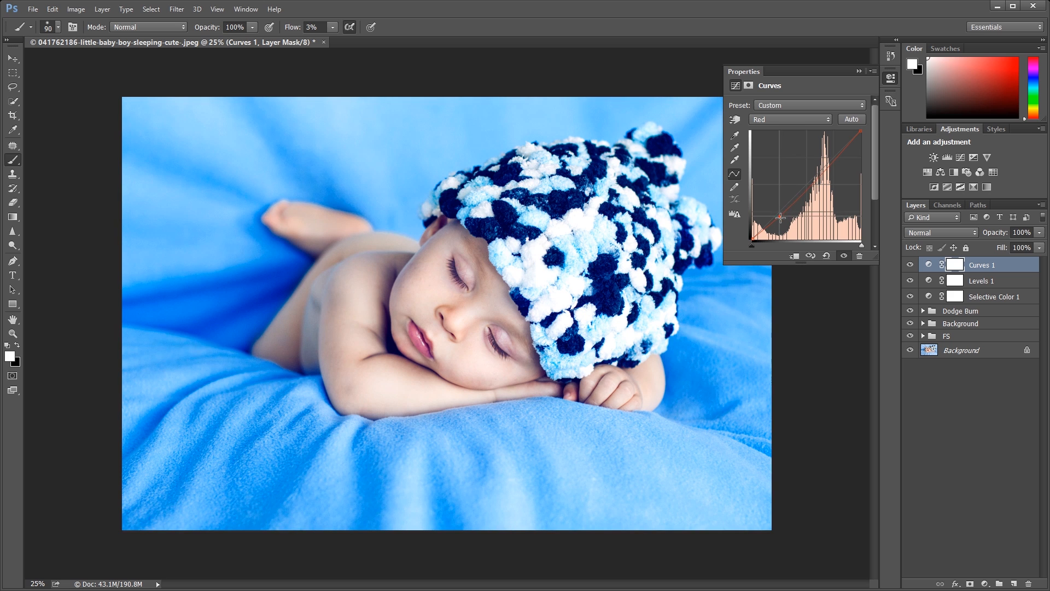
pyautogui.moveTo(831, 160); pyautogui.dragTo(826, 160)
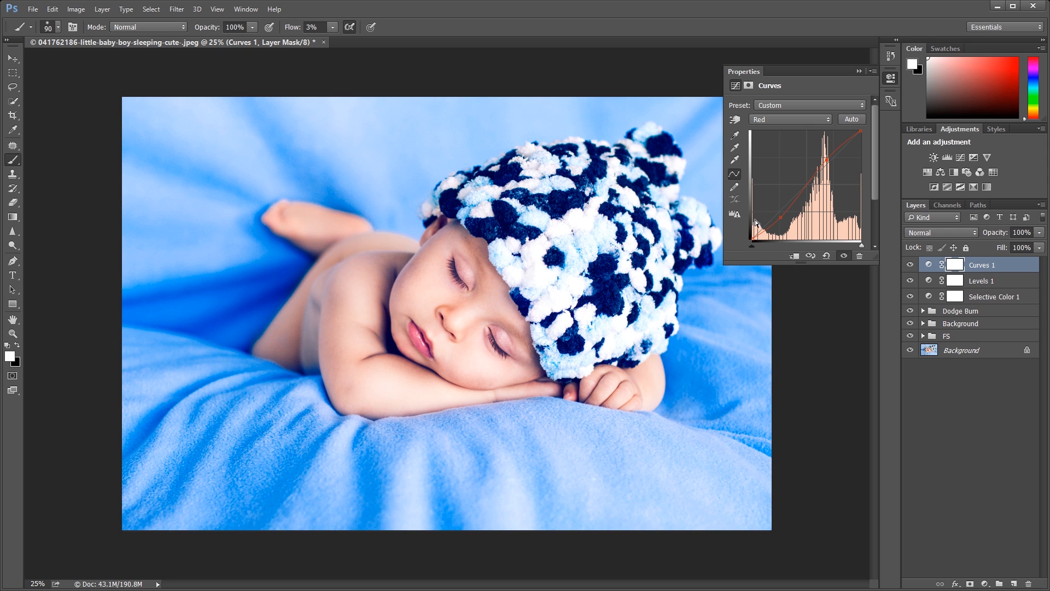
pyautogui.moveTo(780, 218); pyautogui.dragTo(766, 287)
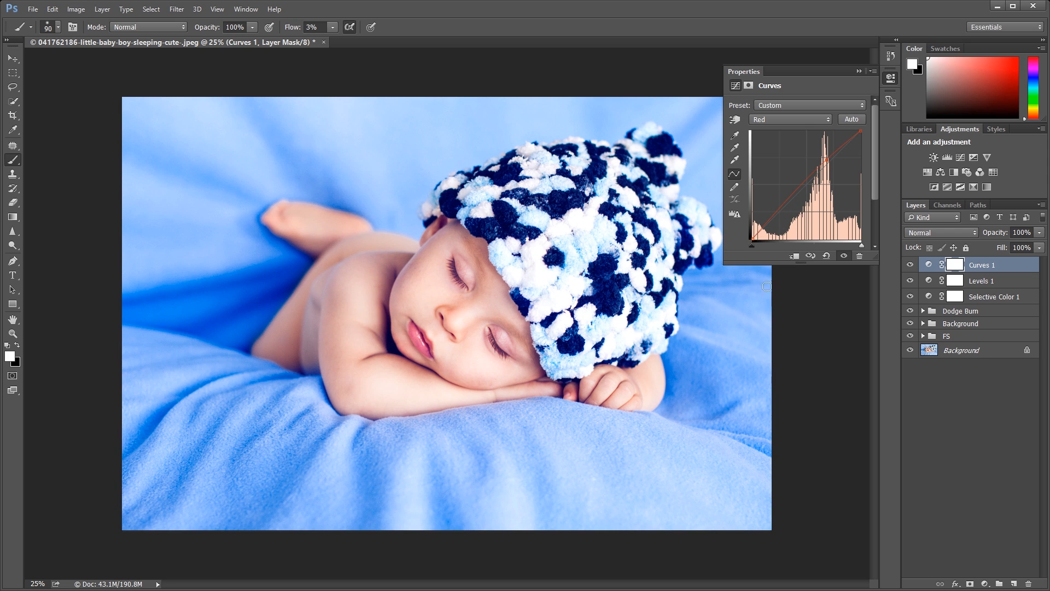
pyautogui.moveTo(826, 161); pyautogui.dragTo(806, 307)
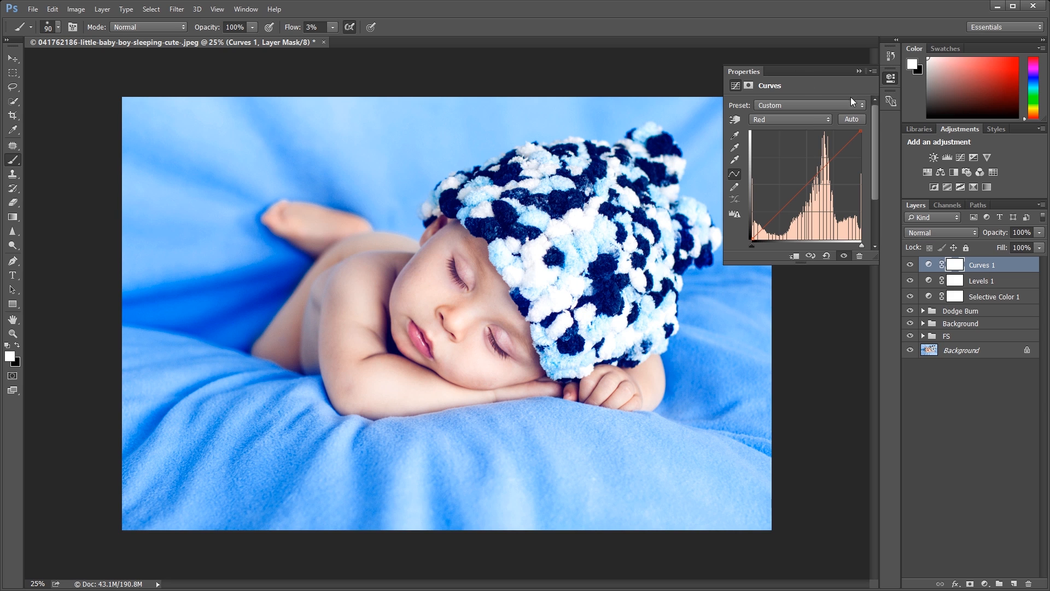
# Step: Close the Curves properties and compare the photo with and without the blue channel toning
pyautogui.click(859, 72)
pyautogui.click(911, 265)
pyautogui.click(911, 267)
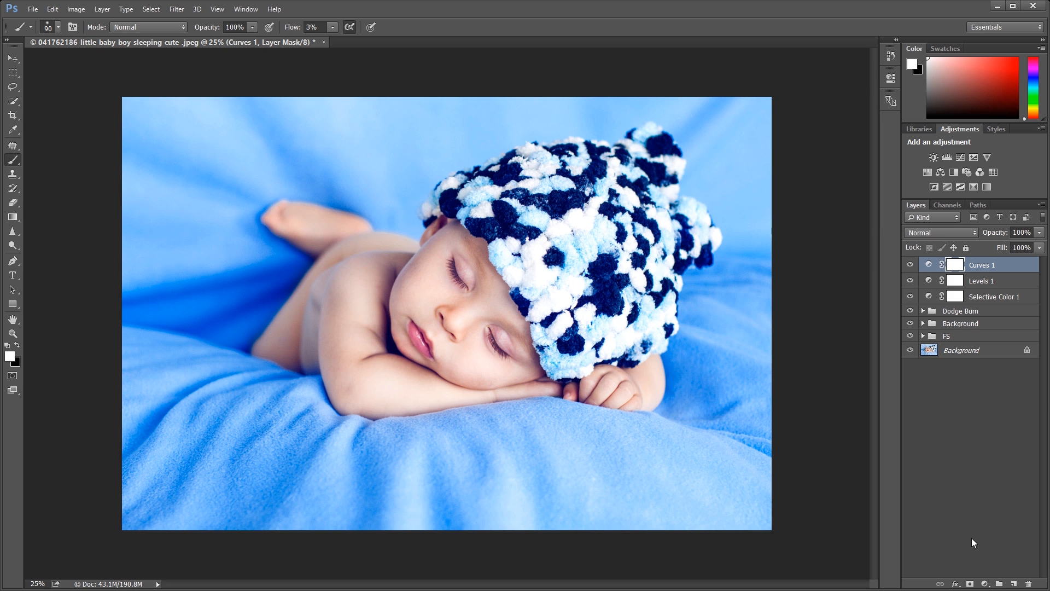
# Step: Add a Photo Filter adjustment above Curves using Warming Filter (85) with reduced Density, and compare with it hidden
pyautogui.click(984, 584)
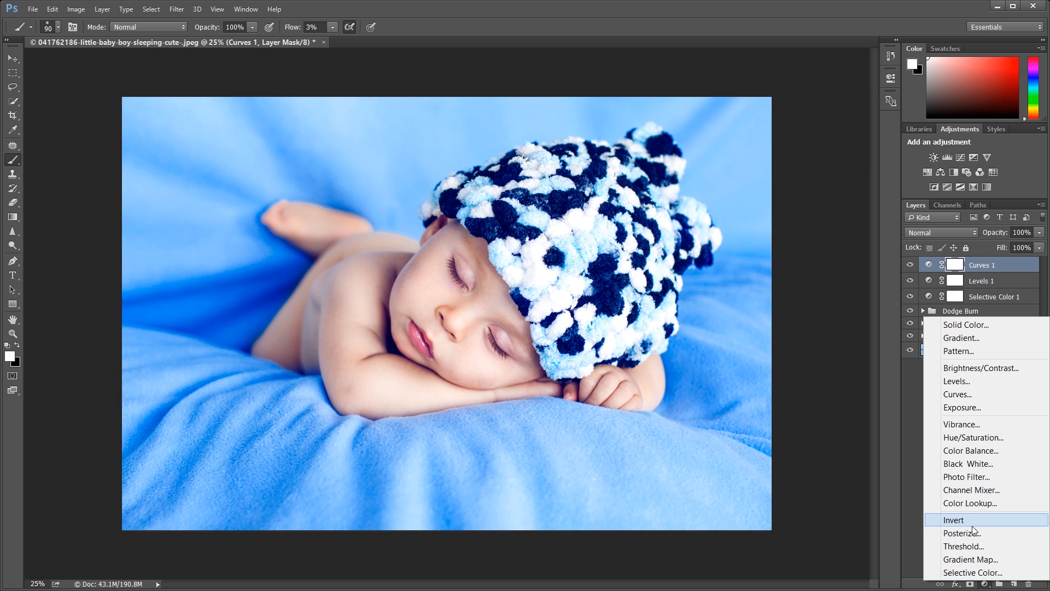
pyautogui.click(965, 476)
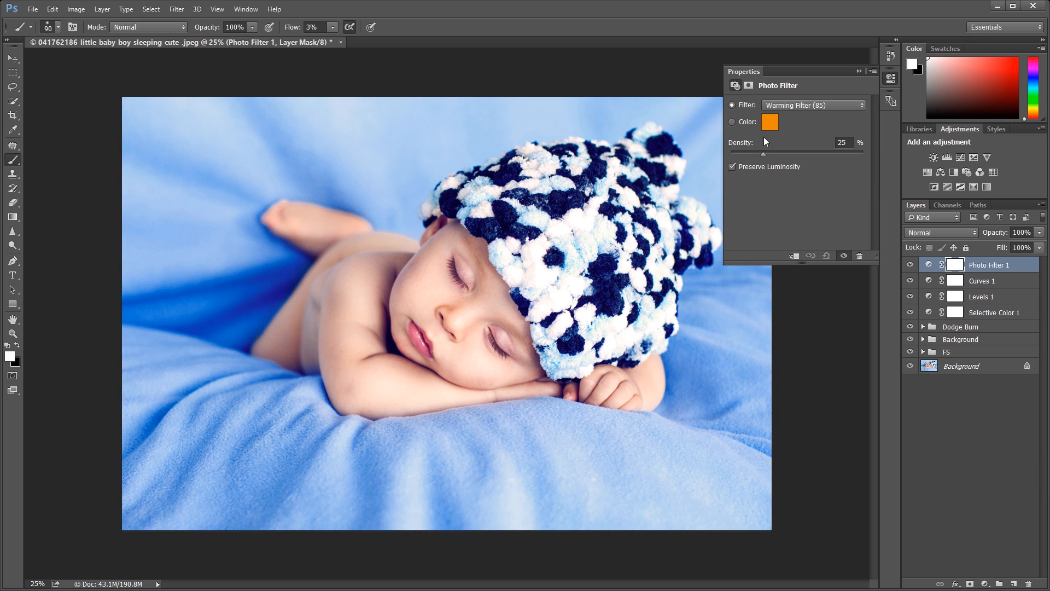
pyautogui.moveTo(764, 152); pyautogui.dragTo(757, 152)
pyautogui.click(859, 71)
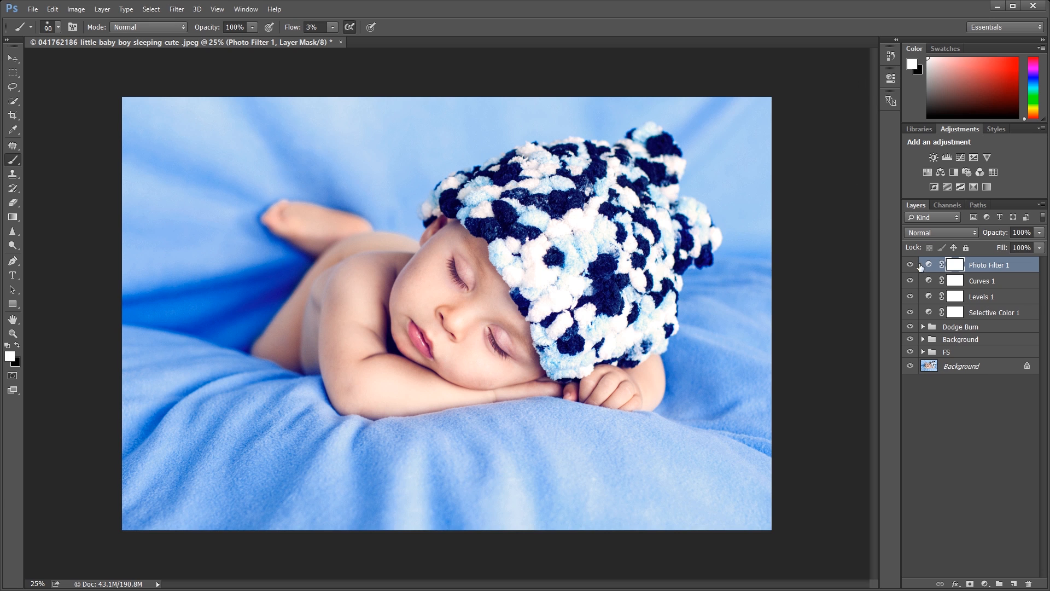
pyautogui.click(911, 266)
pyautogui.click(911, 266)
# Step: Set the Photo Filter layer's opacity to 60%
pyautogui.click(1021, 234)
pyautogui.write('60')
pyautogui.press('Return')
pyautogui.keyDown('shift'); pyautogui.click(959, 313); pyautogui.keyUp('shift')
pyautogui.keyDown('shift'); pyautogui.click(957, 315); pyautogui.keyUp('shift')
pyautogui.press('ctrl')
pyautogui.keyDown('ctrl'); pyautogui.click(967, 314); pyautogui.keyUp('ctrl')
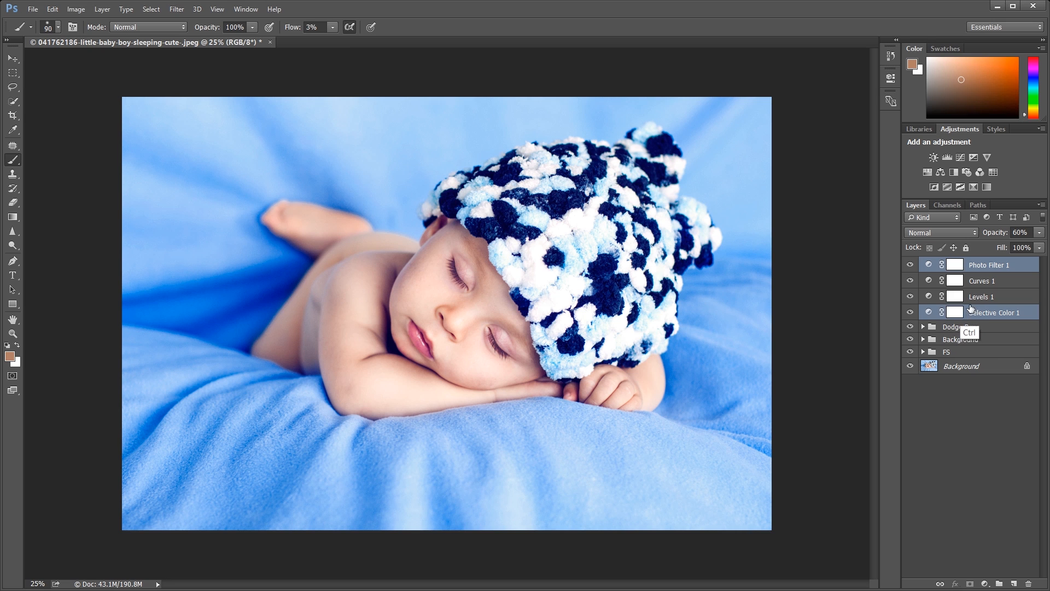
pyautogui.keyDown('ctrl'); pyautogui.click(974, 295); pyautogui.keyUp('ctrl')
pyautogui.keyDown('ctrl'); pyautogui.click(974, 285); pyautogui.keyUp('ctrl')
# Step: Add a Gradient Map adjustment directly above the Photo Filter layer
pyautogui.click(969, 270)
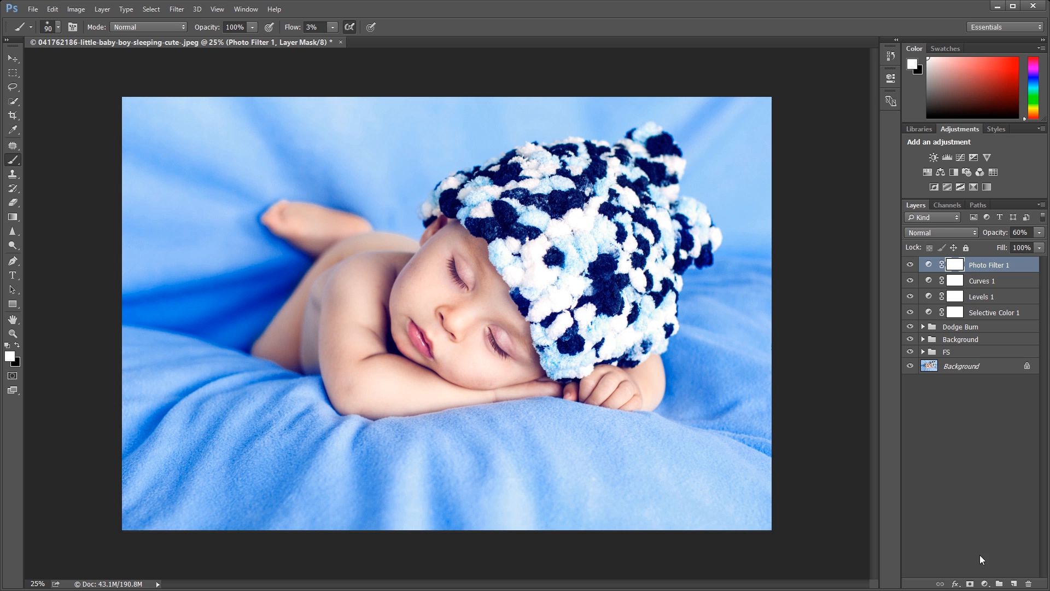
pyautogui.click(984, 584)
pyautogui.click(971, 559)
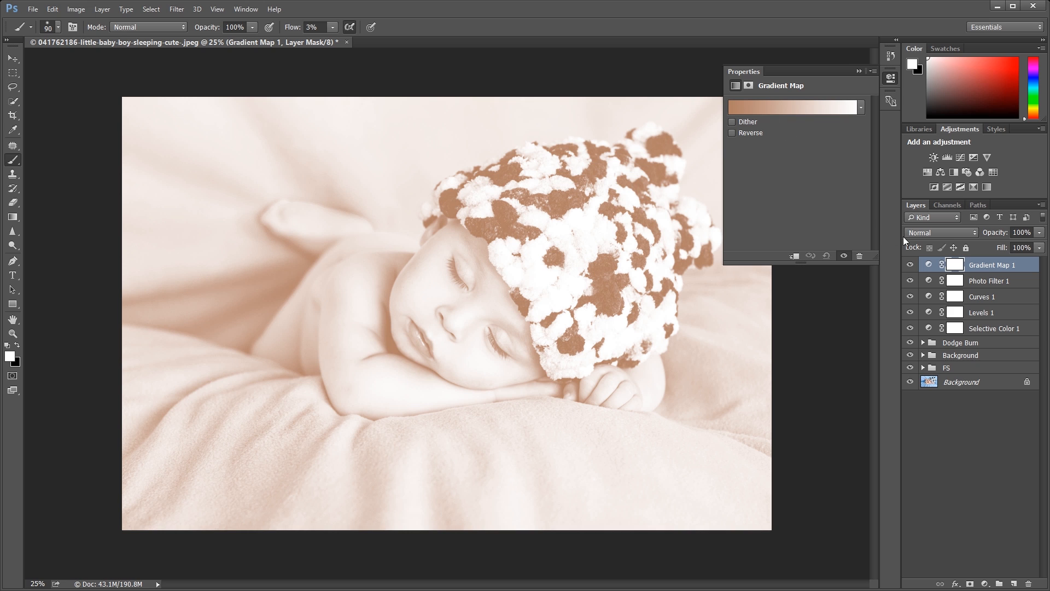
# Step: Edit the Gradient Map's gradient and set its dark colour stop to deep blue 081166
pyautogui.click(781, 108)
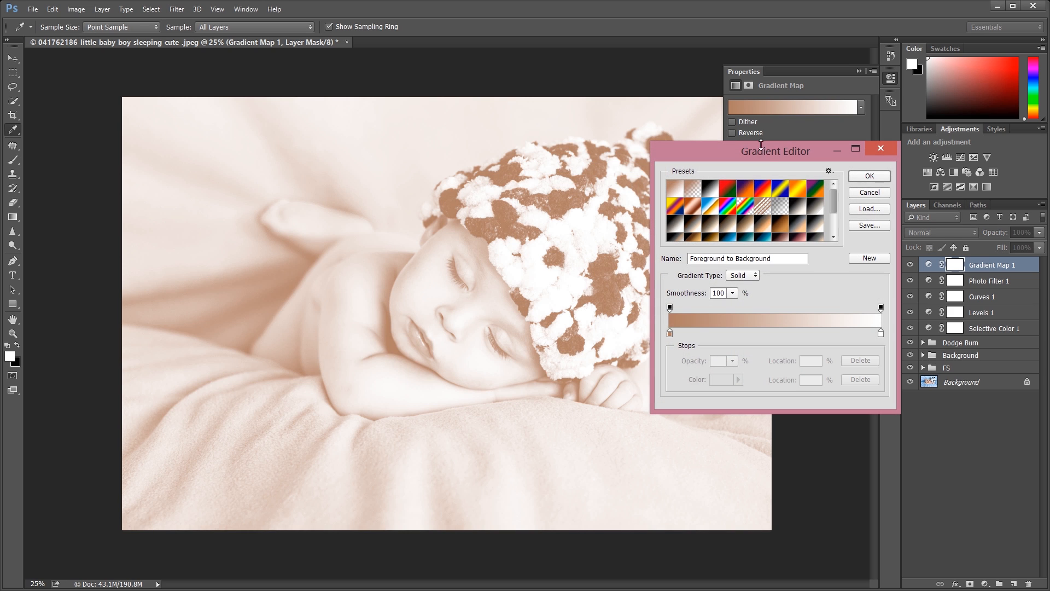
pyautogui.click(669, 333)
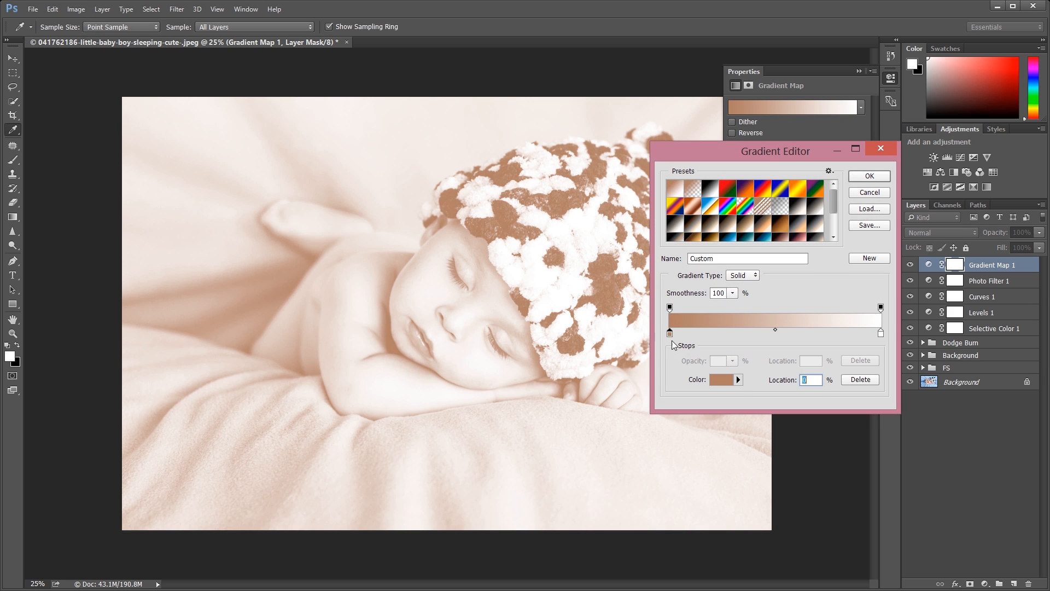
pyautogui.click(715, 380)
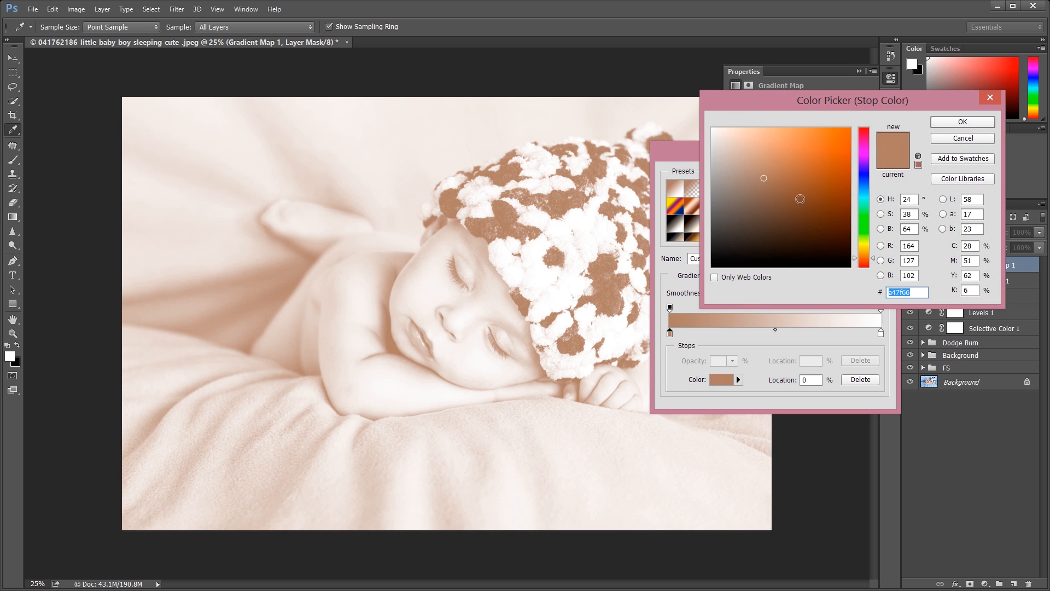
pyautogui.click(827, 196)
pyautogui.moveTo(826, 196)
pyautogui.mouseDown()
pyautogui.moveTo(849, 202)
pyautogui.moveTo(864, 175)
pyautogui.moveTo(849, 215)
pyautogui.mouseUp()
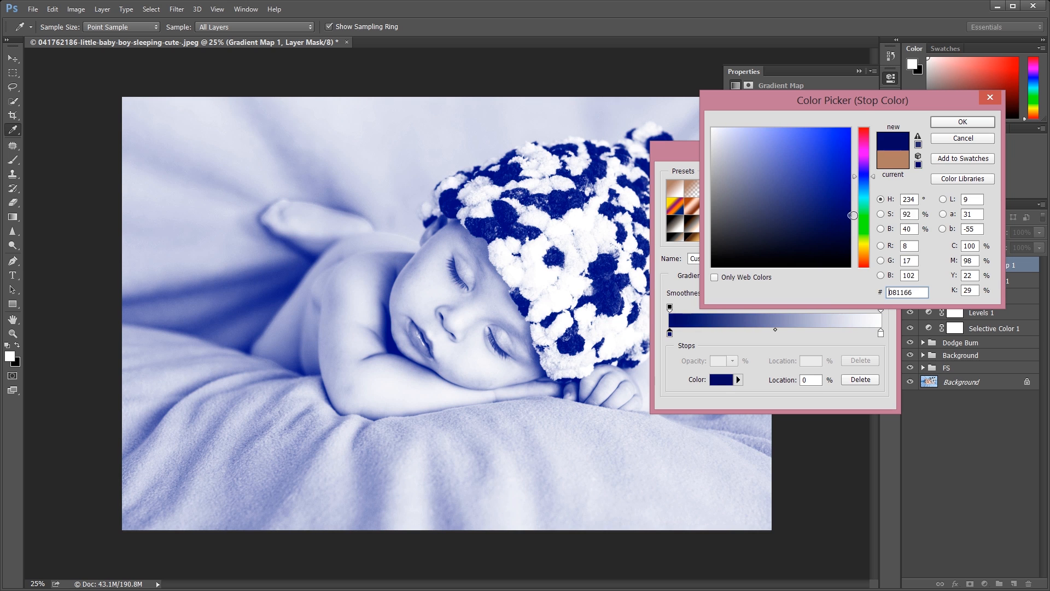
pyautogui.click(939, 123)
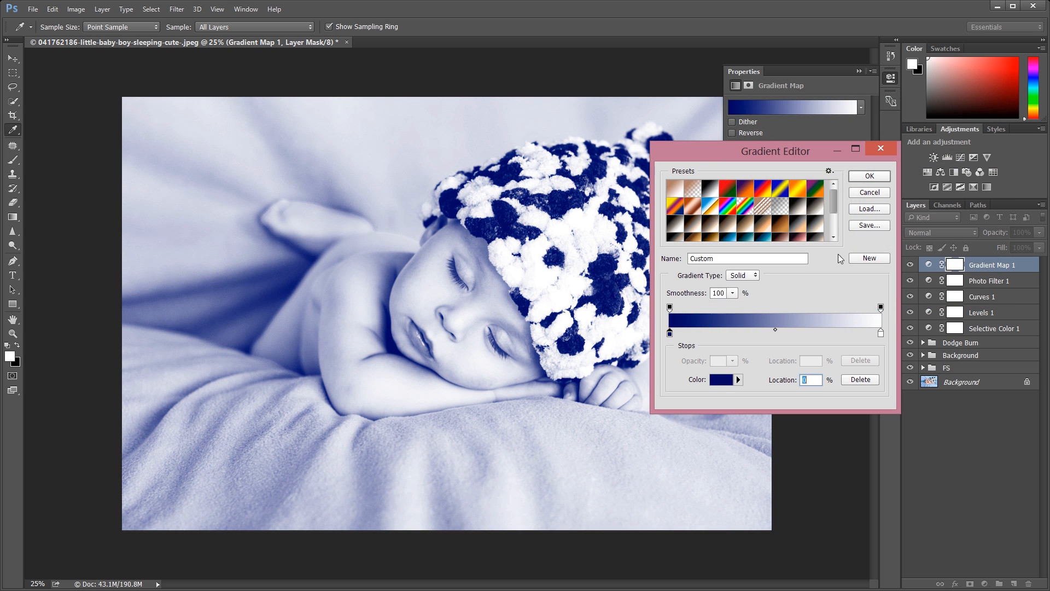
# Step: Set the gradient's light colour stop at location 100% to light grey and accept the edited gradient
pyautogui.click(881, 332)
pyautogui.click(722, 380)
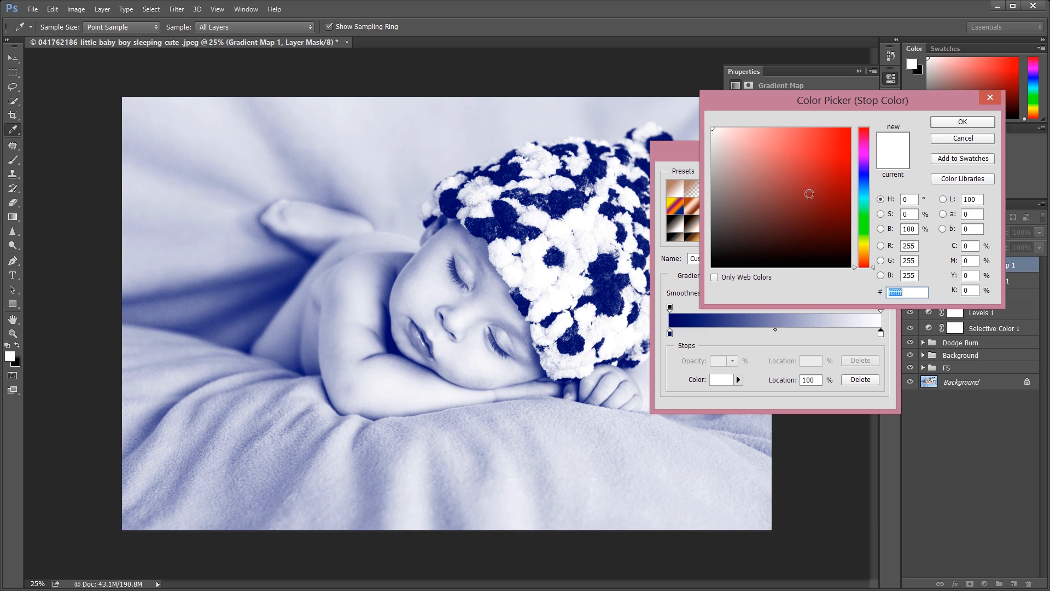
pyautogui.click(711, 165)
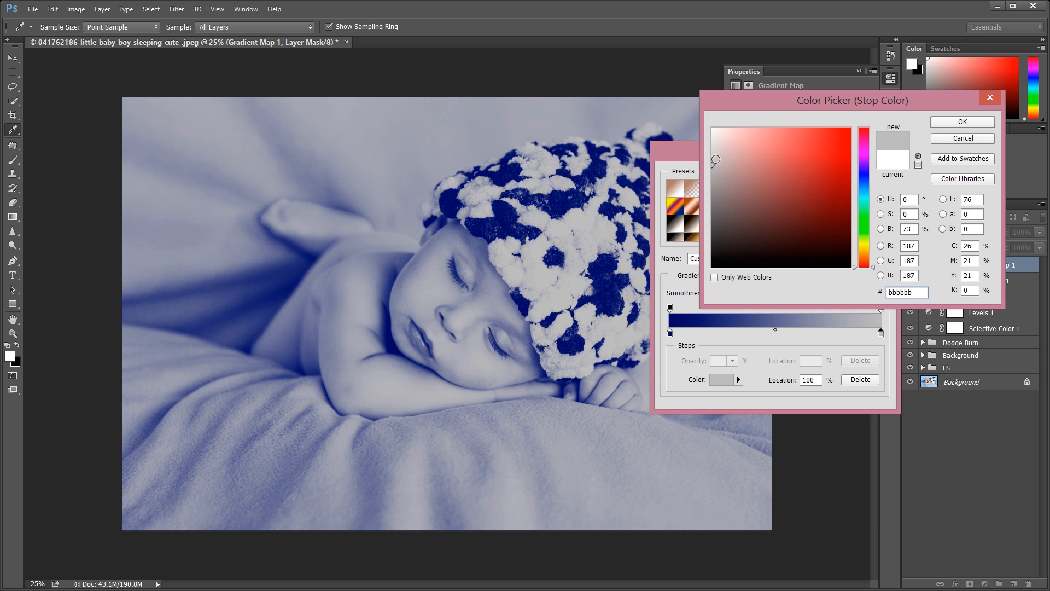
pyautogui.click(712, 153)
pyautogui.click(948, 125)
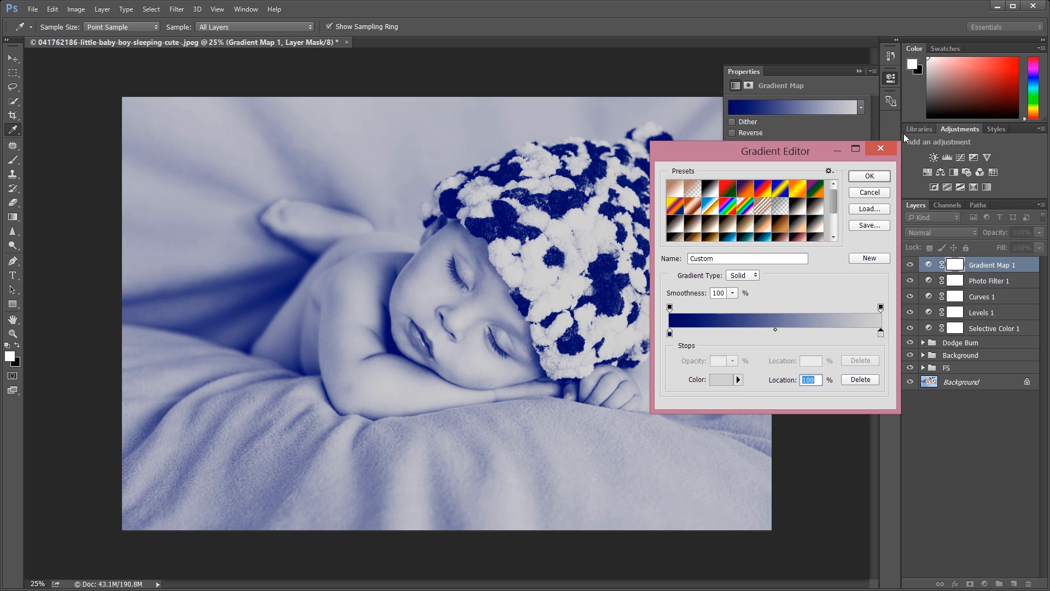
pyautogui.click(881, 176)
pyautogui.press('b')
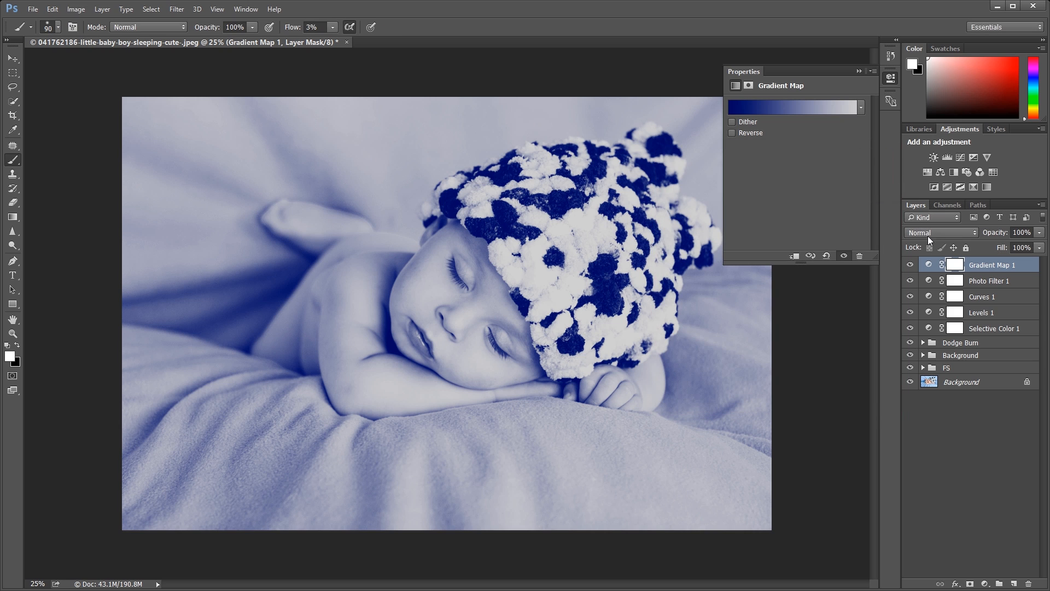
# Step: Set the Gradient Map layer's blend mode to Luminosity and its opacity to 50%
pyautogui.click(934, 232)
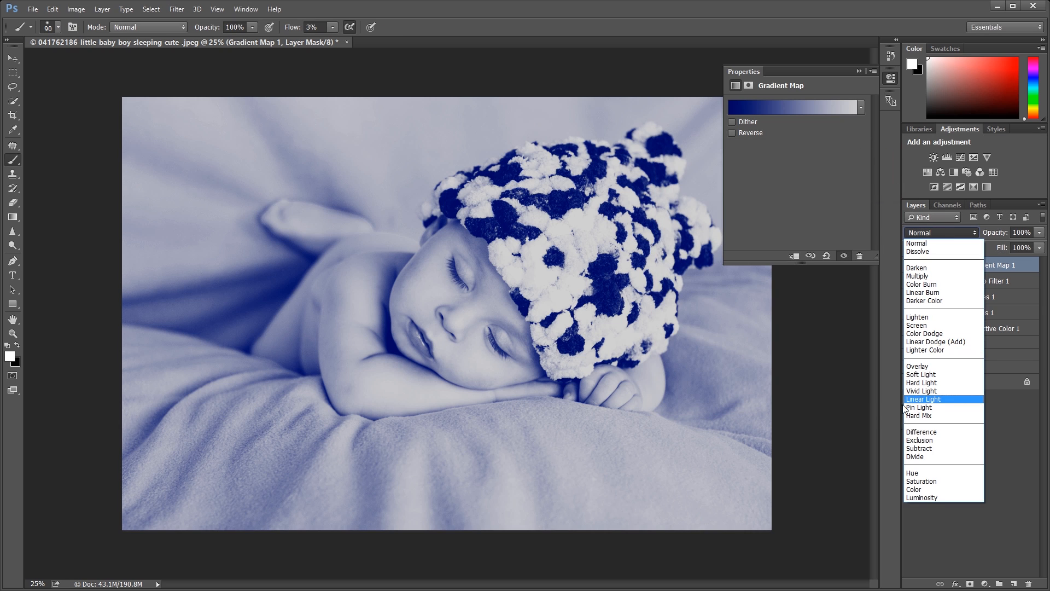
pyautogui.click(911, 496)
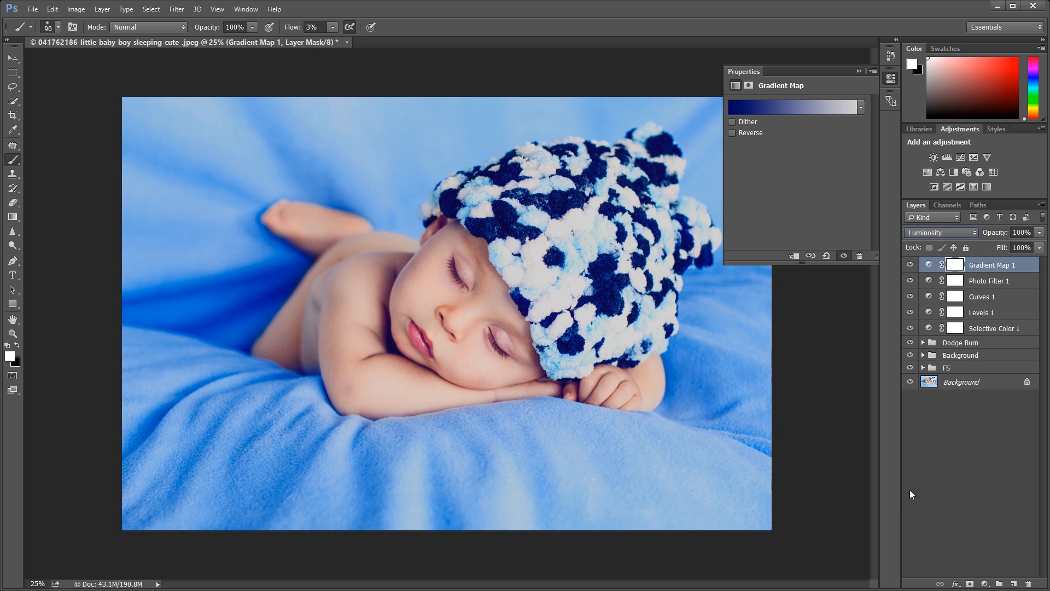
pyautogui.click(858, 71)
pyautogui.moveTo(993, 236); pyautogui.dragTo(971, 238)
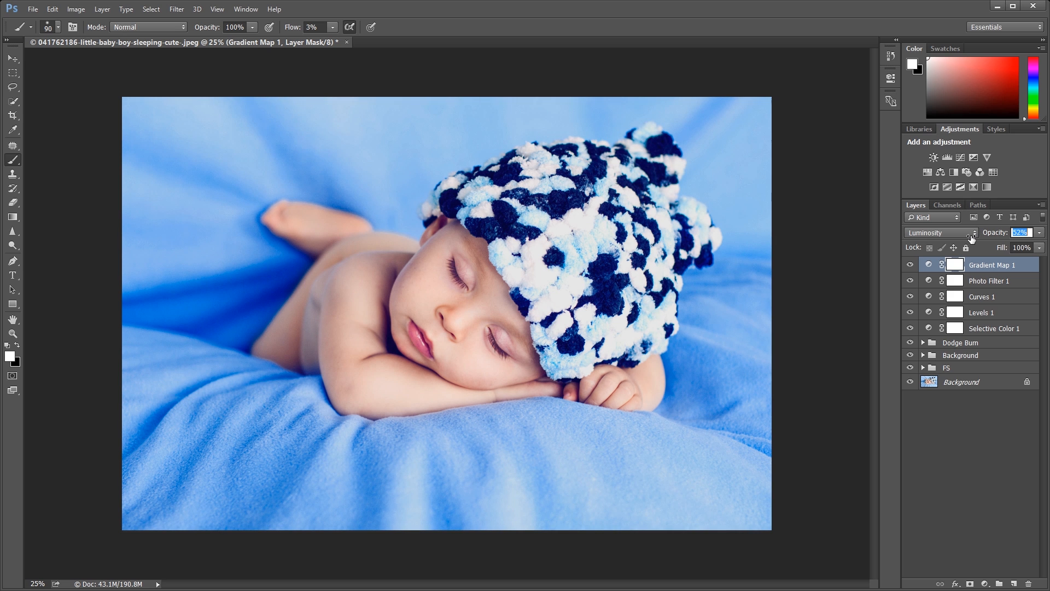
# Step: Compare the photo repeatedly with and without the Gradient Map layer, keeping its Luminosity blend mode
pyautogui.click(911, 265)
pyautogui.click(911, 265)
pyautogui.click(910, 264)
pyautogui.click(910, 264)
pyautogui.click(910, 265)
pyautogui.click(911, 264)
pyautogui.click(911, 264)
pyautogui.click(911, 265)
pyautogui.click(911, 264)
pyautogui.click(912, 264)
pyautogui.click(927, 234)
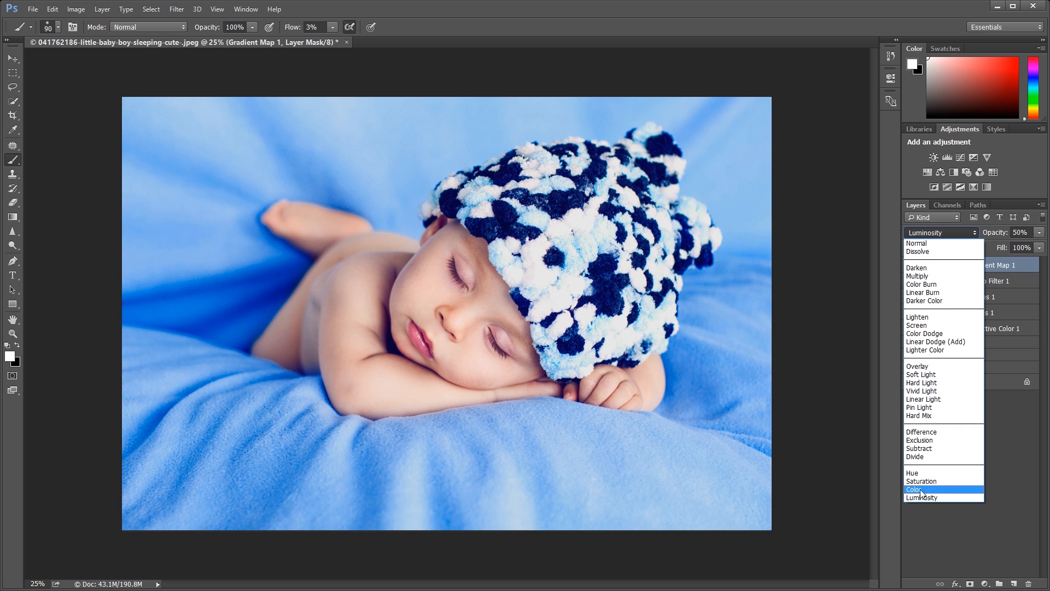
pyautogui.click(897, 515)
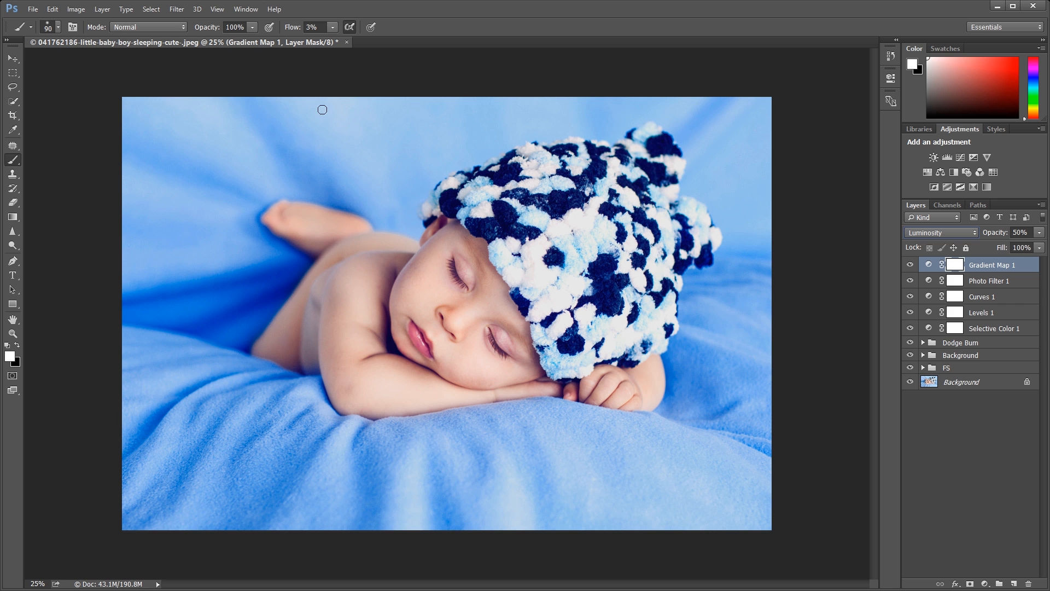
pyautogui.click(909, 265)
pyautogui.click(910, 265)
pyautogui.click(909, 265)
pyautogui.click(910, 265)
# Step: Reopen the Gradient Map's gradient, change its dark colour stop to mid grey 777777, and close the properties
pyautogui.keyDown('ctrl'); pyautogui.click(968, 329); pyautogui.keyUp('ctrl')
pyautogui.click(957, 265)
pyautogui.doubleClick(958, 267)
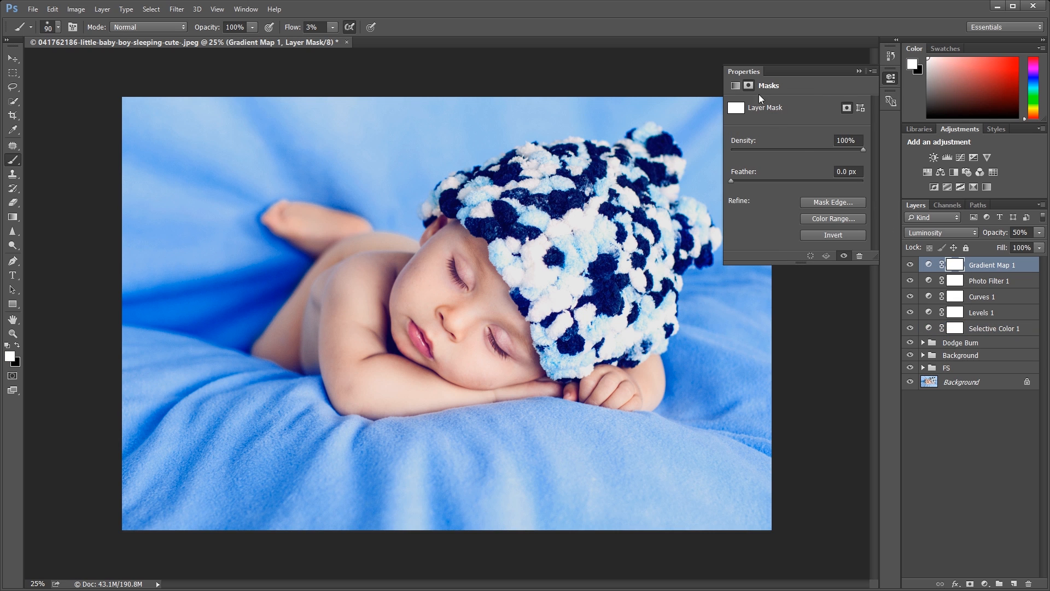
pyautogui.click(735, 87)
pyautogui.click(742, 109)
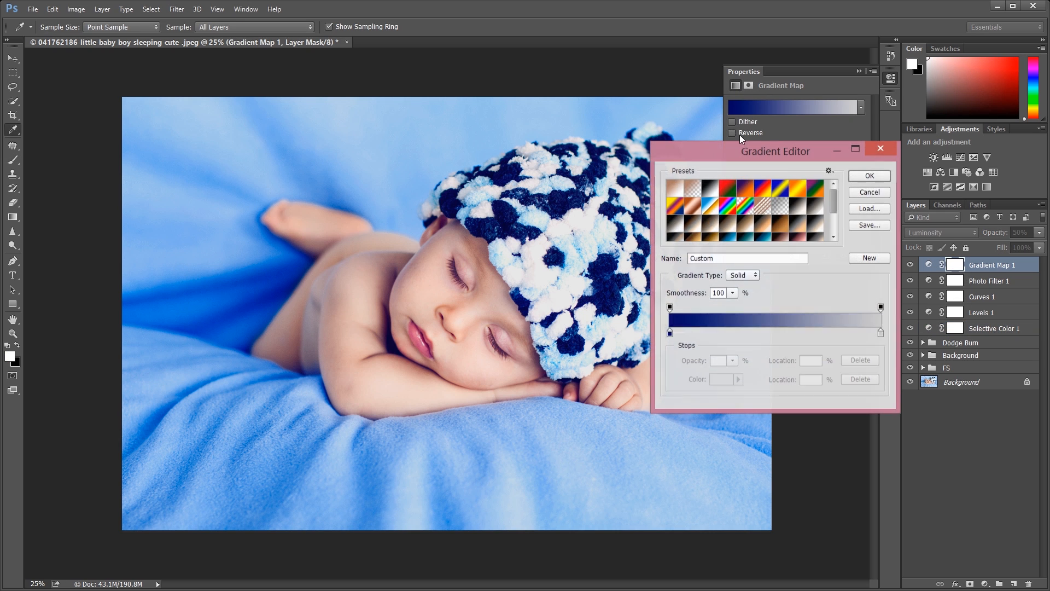
pyautogui.click(670, 332)
pyautogui.click(722, 379)
pyautogui.moveTo(727, 215)
pyautogui.mouseDown()
pyautogui.moveTo(700, 222)
pyautogui.moveTo(707, 202)
pyautogui.mouseUp()
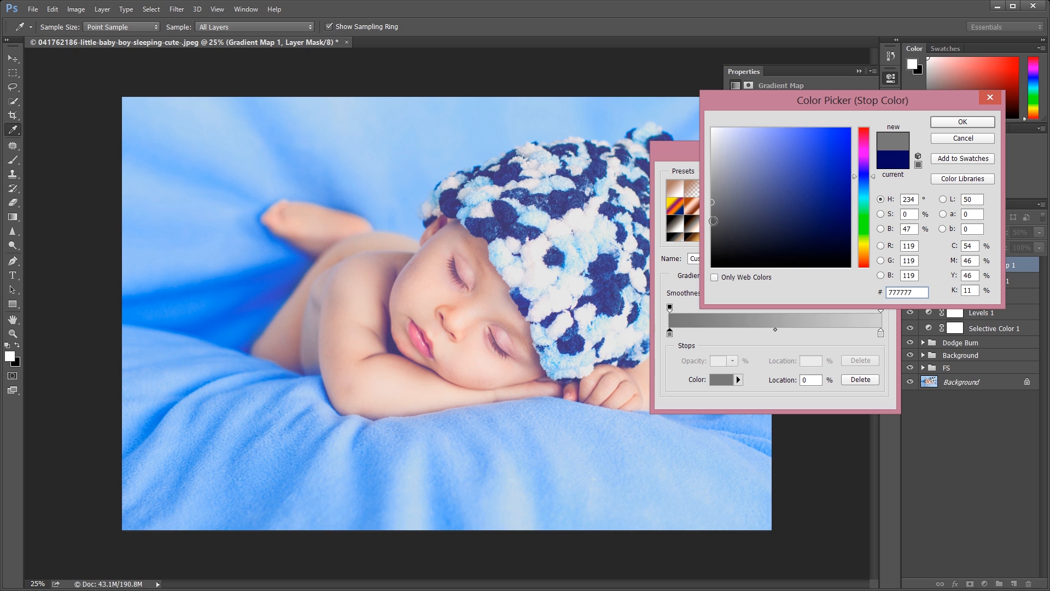
pyautogui.click(940, 122)
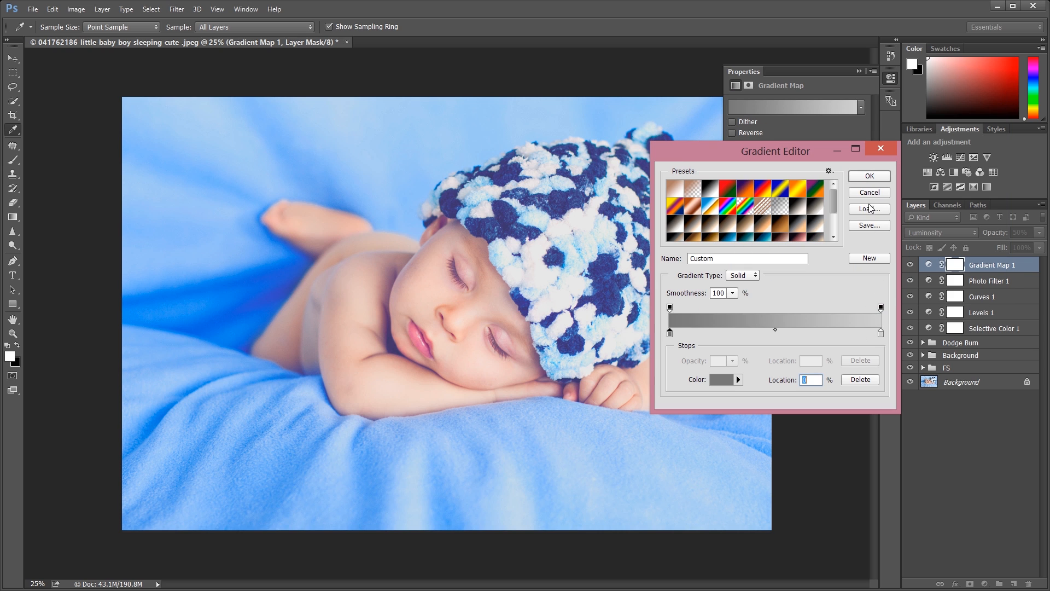
pyautogui.click(870, 175)
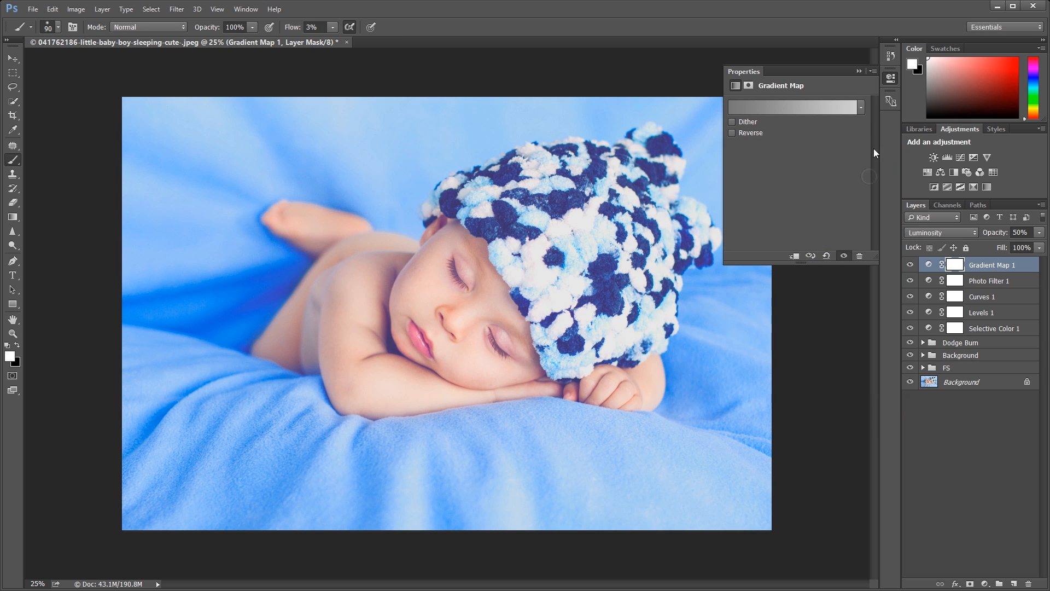
pyautogui.click(859, 71)
# Step: Compare the photo with the Gradient Map hidden and shown, and lower the layer's opacity to 36%
pyautogui.click(910, 266)
pyautogui.click(911, 264)
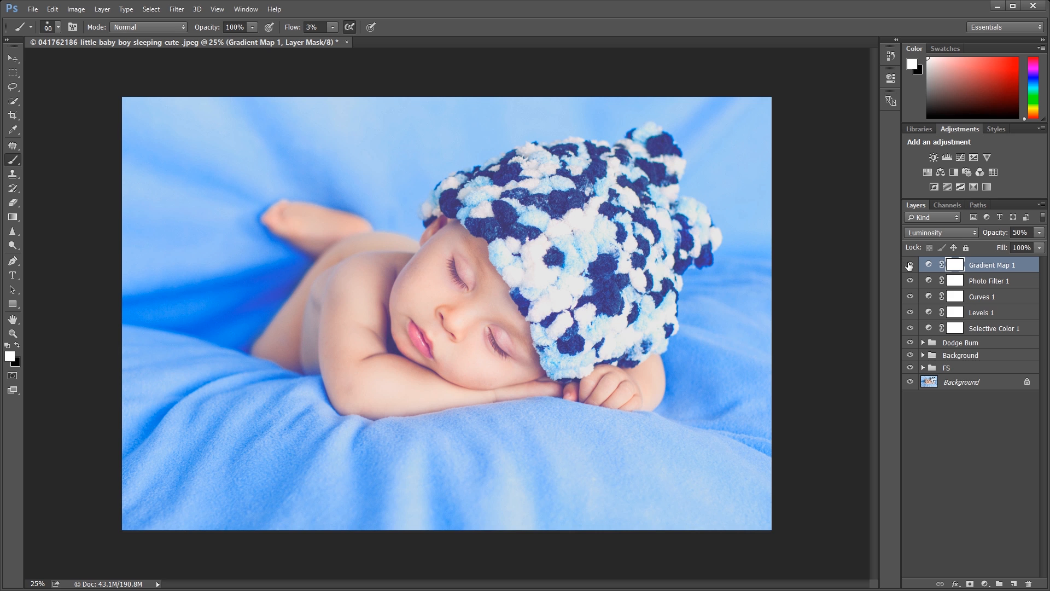
pyautogui.click(910, 266)
pyautogui.click(910, 266)
pyautogui.moveTo(999, 234); pyautogui.dragTo(991, 234)
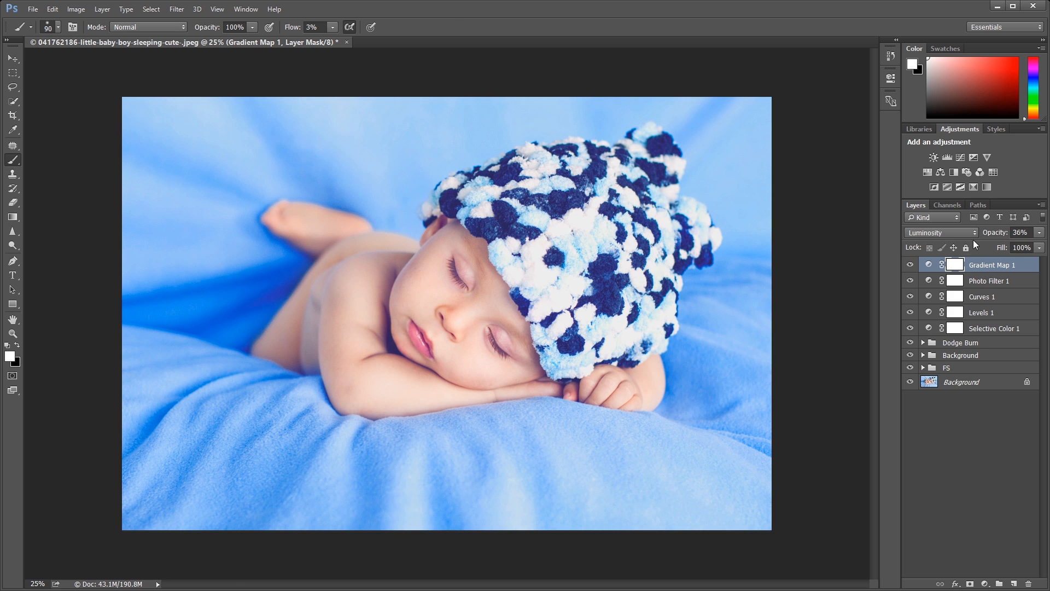
pyautogui.click(910, 266)
pyautogui.click(911, 266)
# Step: Add a Levels adjustment above the Gradient Map with the shadow input at 20, and compare with the Gradient Map hidden
pyautogui.click(982, 582)
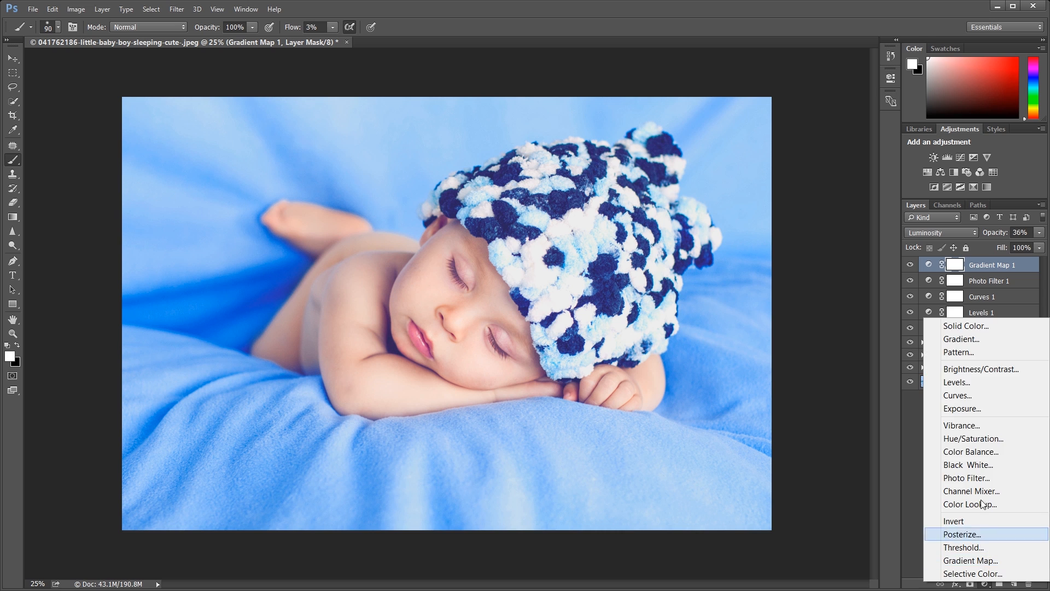
pyautogui.click(963, 383)
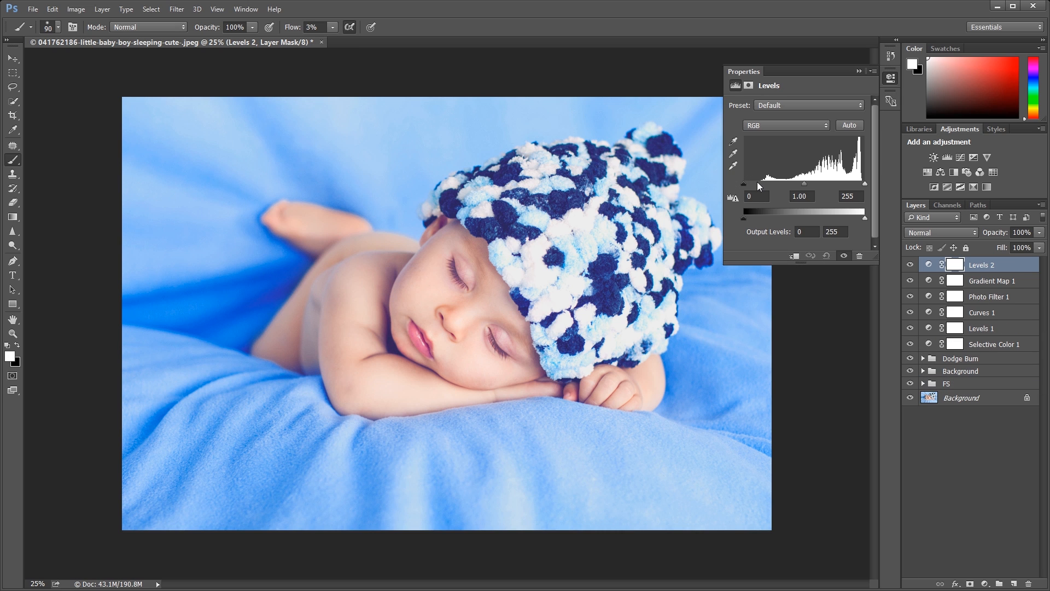
pyautogui.moveTo(743, 182); pyautogui.dragTo(756, 184)
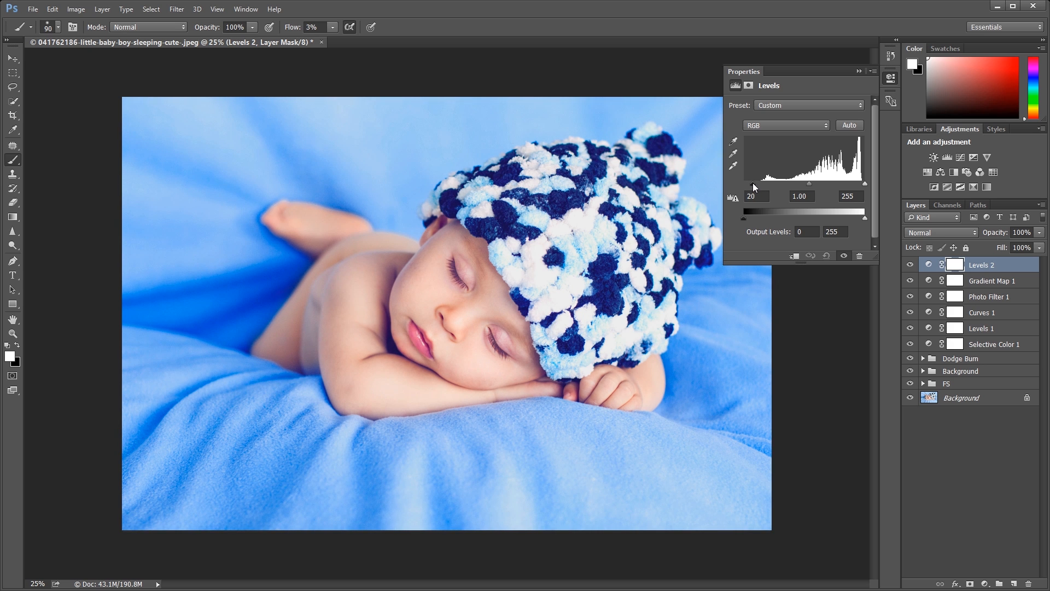
pyautogui.click(859, 71)
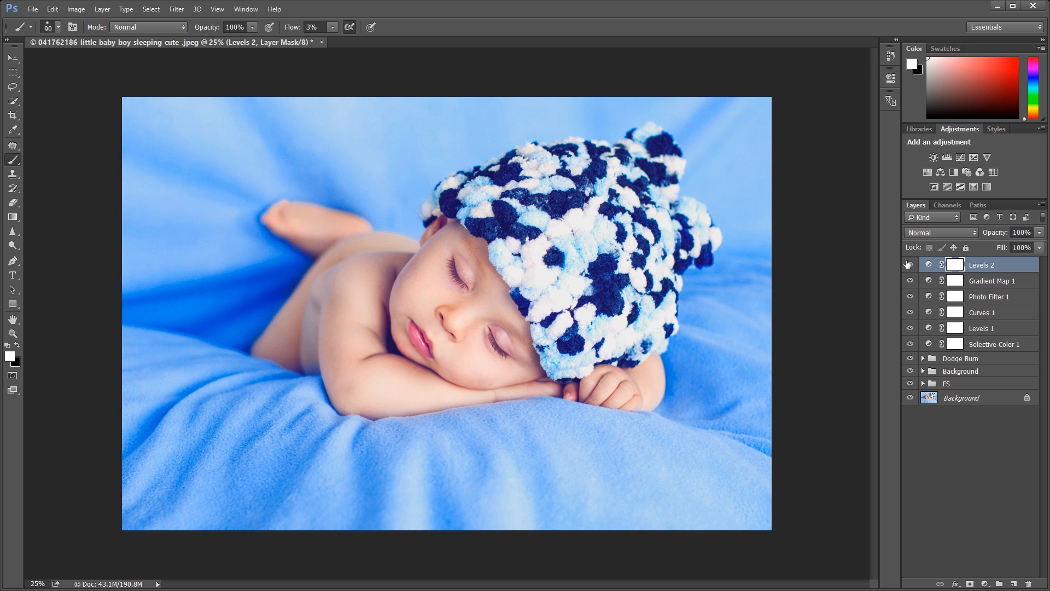
pyautogui.click(910, 280)
pyautogui.click(910, 281)
# Step: Group all adjustment layers from Levels 2 down to Selective Color 1 and name the group Final Adjustments
pyautogui.keyDown('shift'); pyautogui.click(978, 346); pyautogui.keyUp('shift')
pyautogui.moveTo(987, 329); pyautogui.dragTo(919, 257)
pyautogui.hotkey('ctrl', 'g')
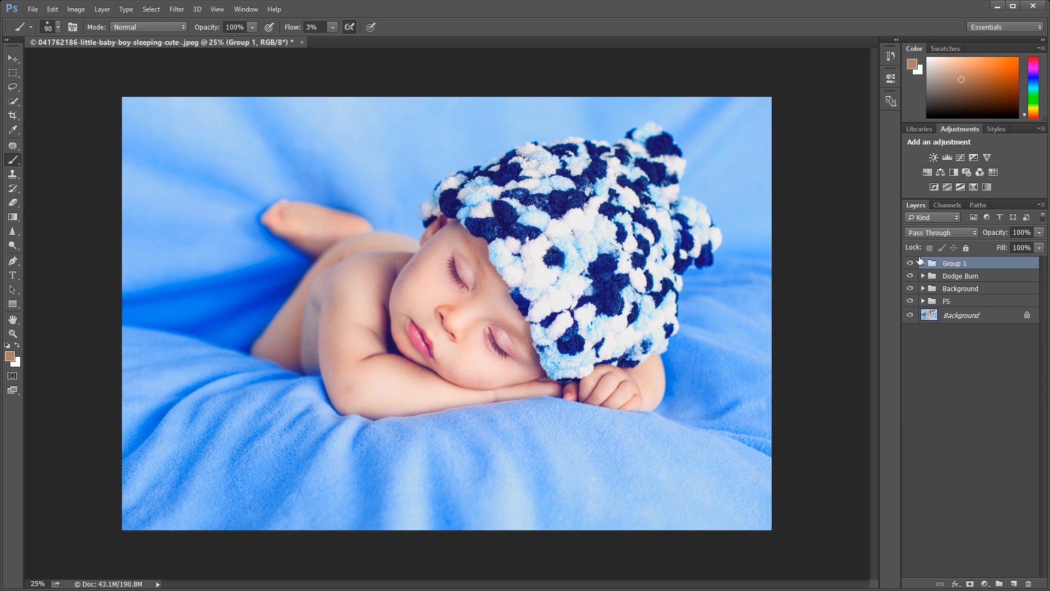
pyautogui.doubleClick(958, 265)
pyautogui.write('Final Adjustments')
pyautogui.press('Return')
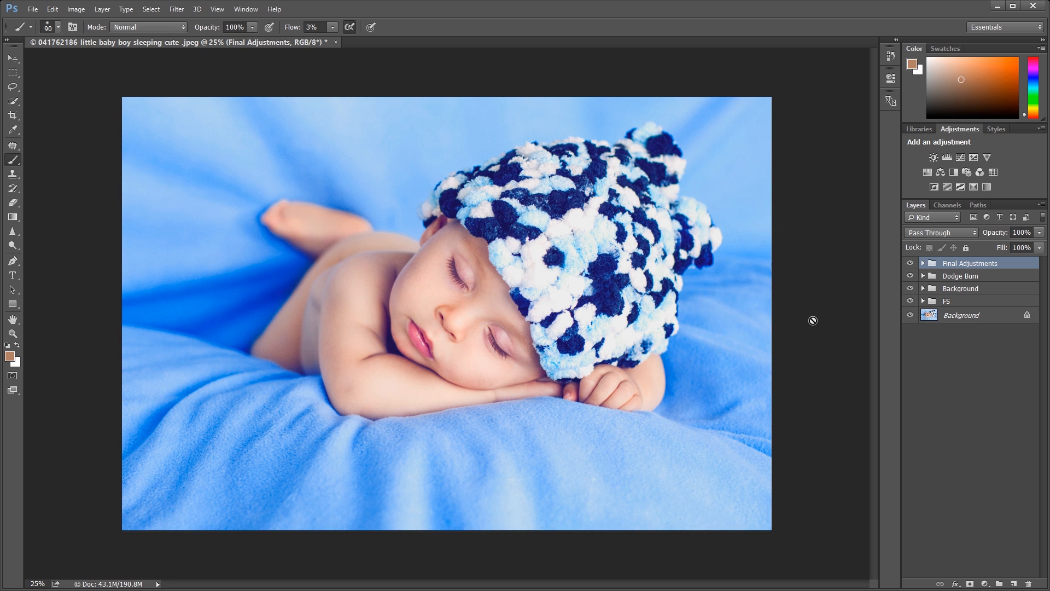
# Step: Add a Curves adjustment above Levels 2 inside the Final Adjustments group and pull the RGB curve's midtones down to darken the photo
pyautogui.click(922, 263)
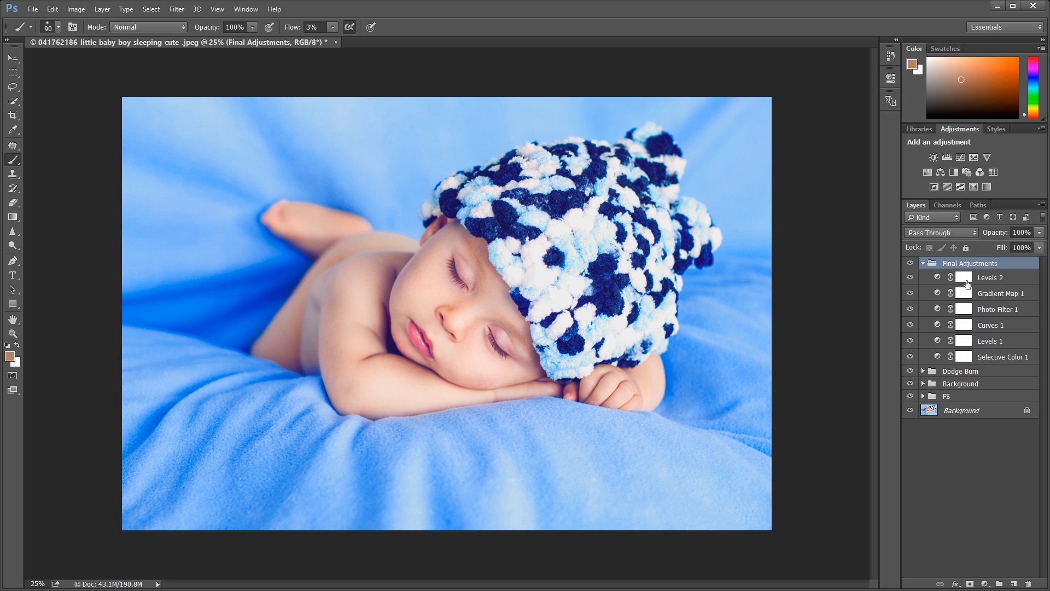
pyautogui.click(963, 278)
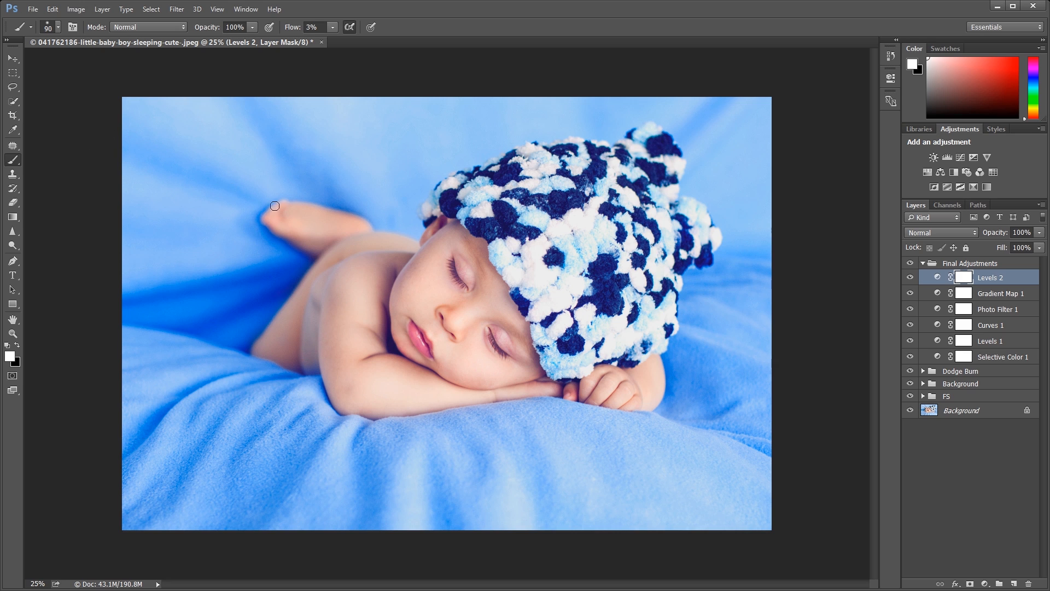
pyautogui.click(984, 583)
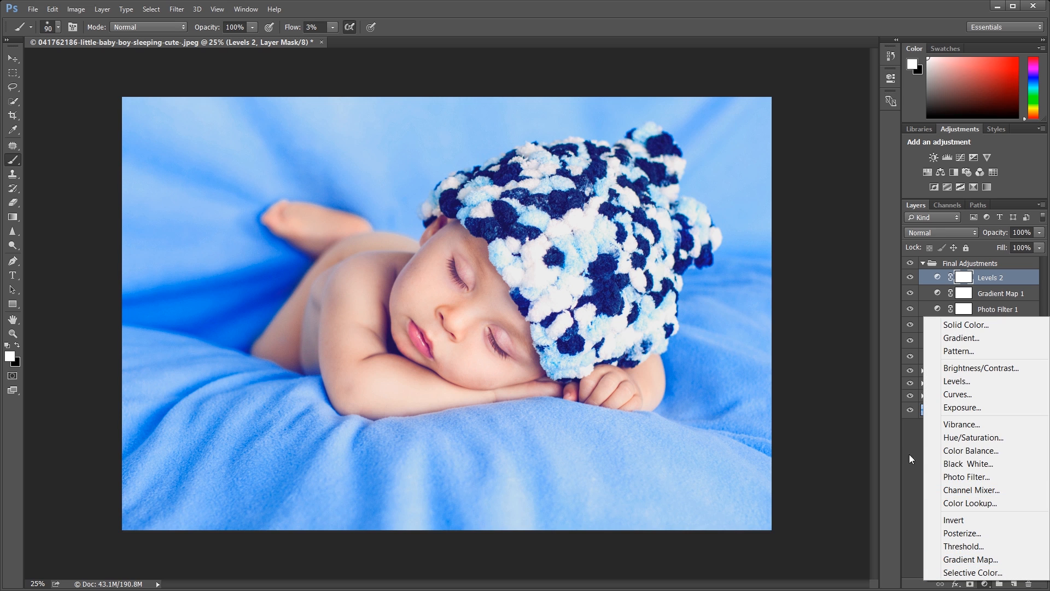
pyautogui.click(958, 394)
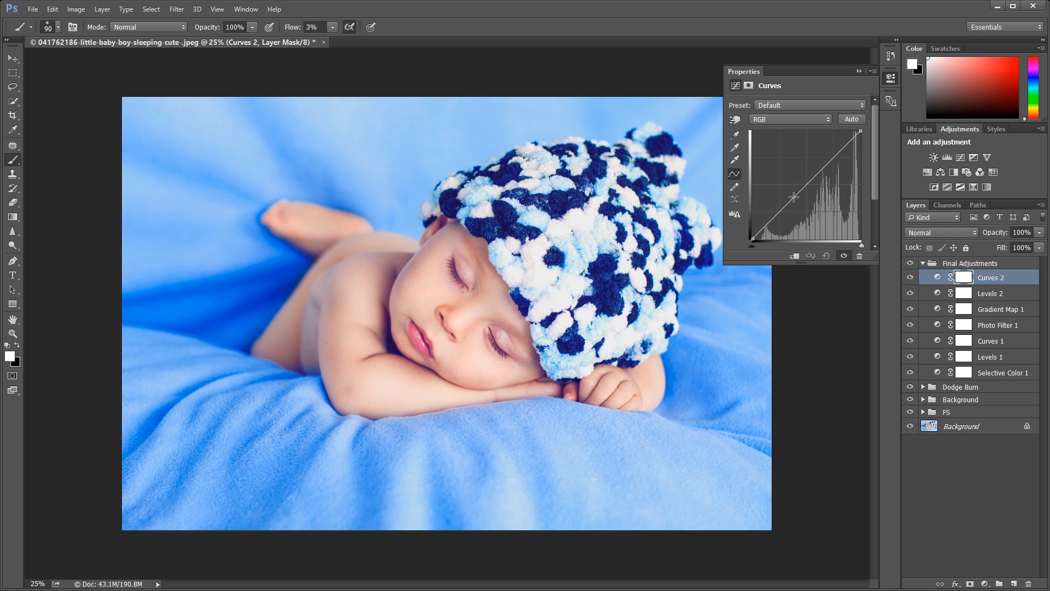
pyautogui.moveTo(794, 197); pyautogui.dragTo(816, 198)
pyautogui.moveTo(816, 201); pyautogui.dragTo(819, 203)
pyautogui.click(858, 71)
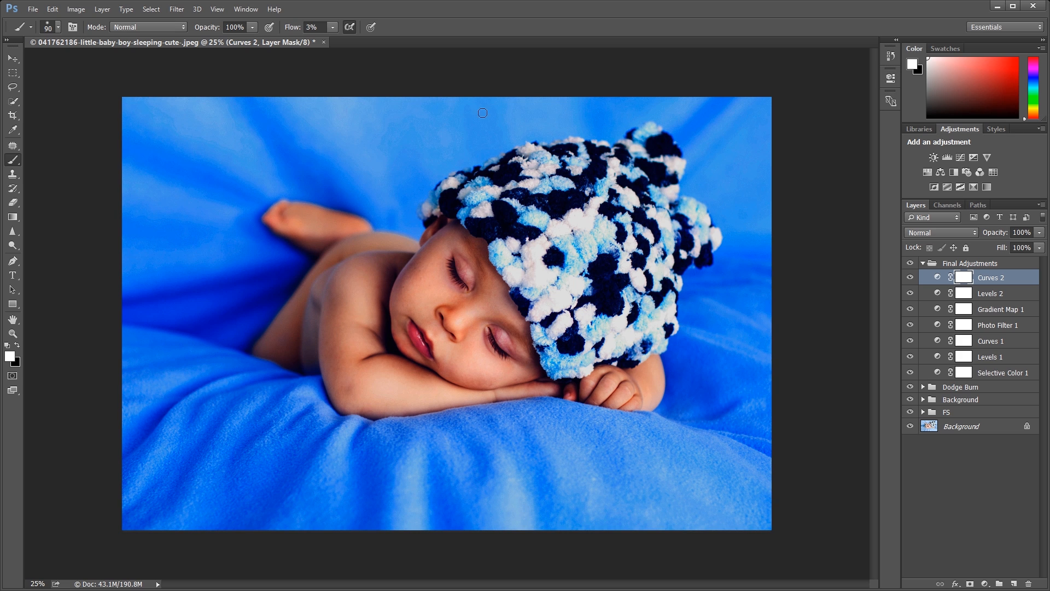
# Step: Make a large elliptical selection around the baby and fill it with black on the Curves 2 layer mask
pyautogui.moveTo(16, 77); pyautogui.dragTo(57, 80)
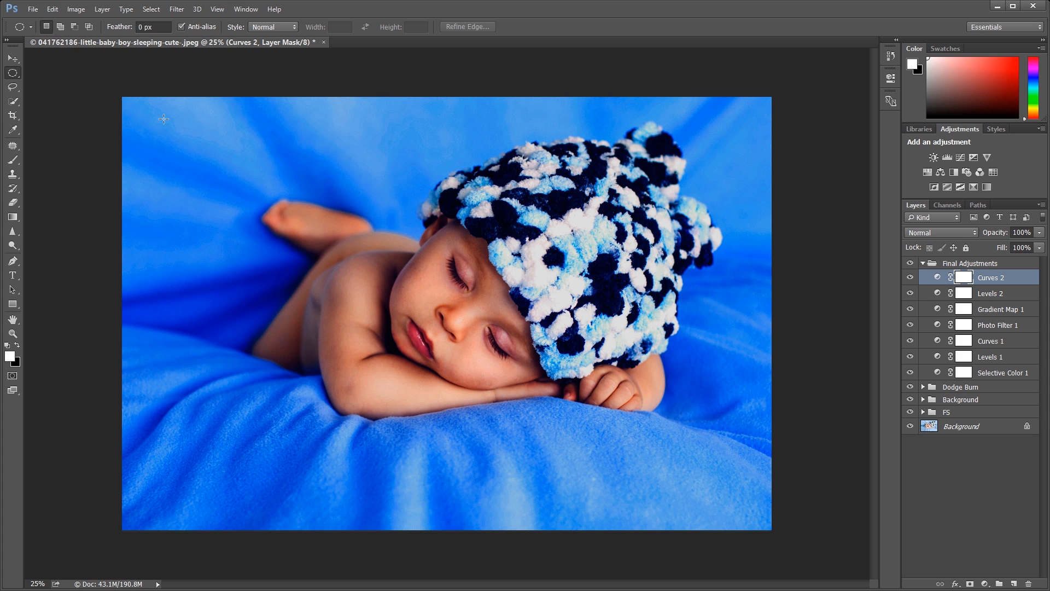
pyautogui.moveTo(158, 110); pyautogui.dragTo(734, 490)
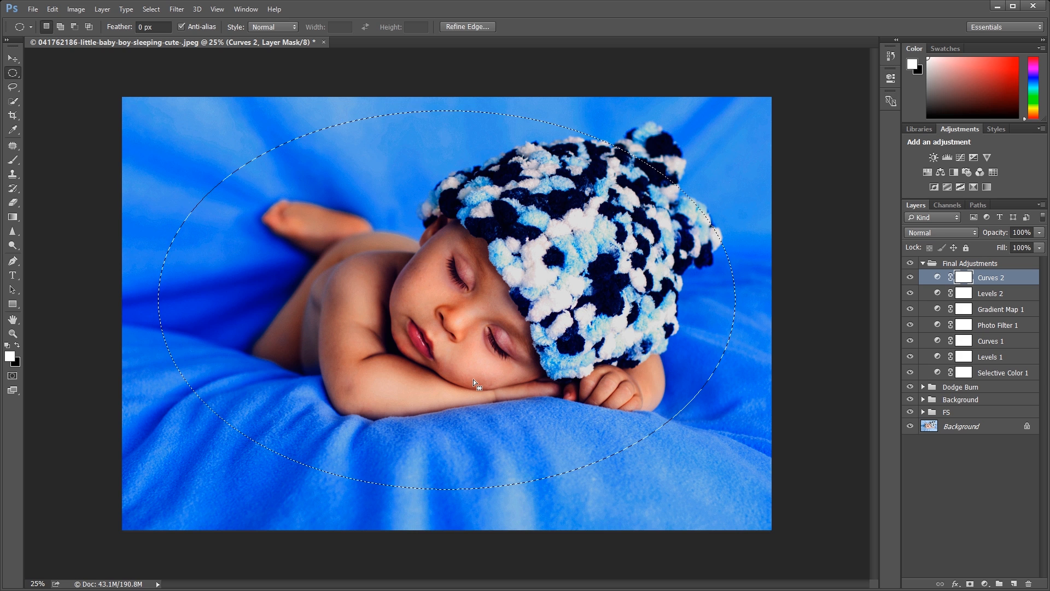
pyautogui.hotkey('ctrl', 'BackSpace')
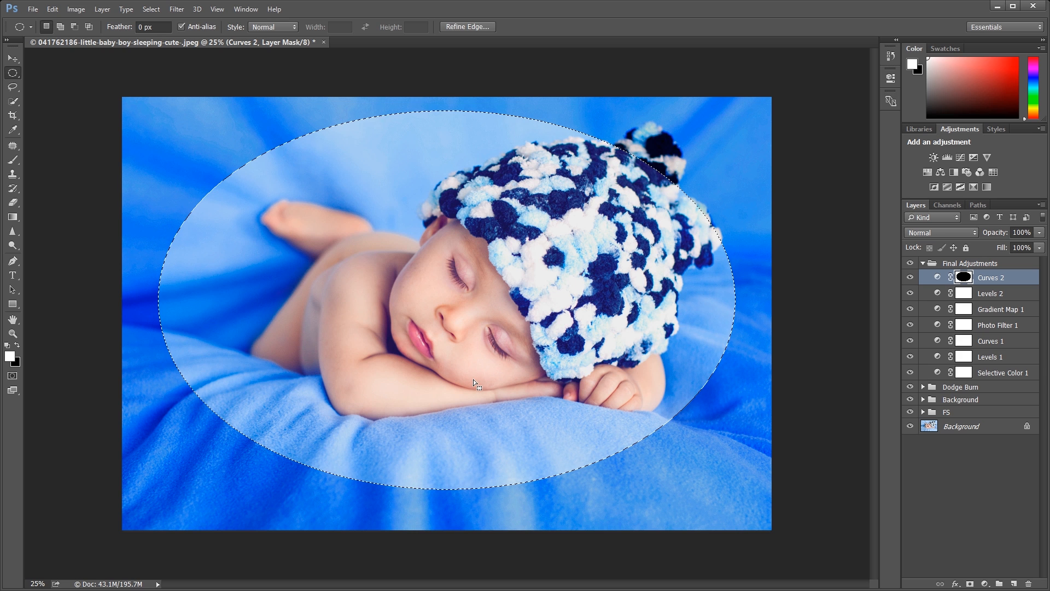
# Step: Deselect the ellipse and apply a Gaussian Blur with a radius of 498.6 pixels to the Curves 2 layer mask
pyautogui.hotkey('alt', '[')
pyautogui.hotkey('alt', '[')
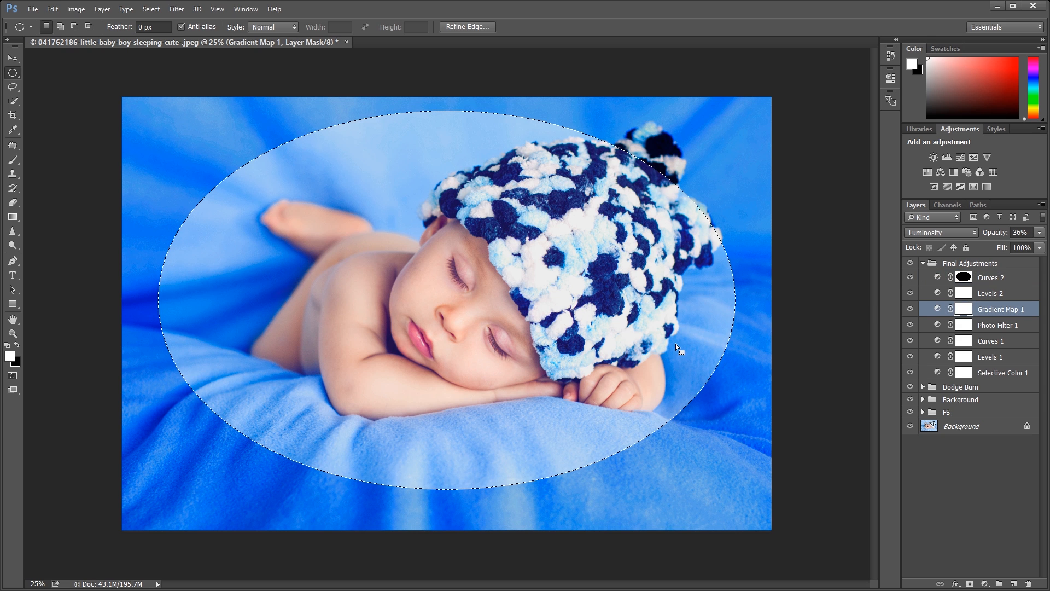
pyautogui.click(963, 278)
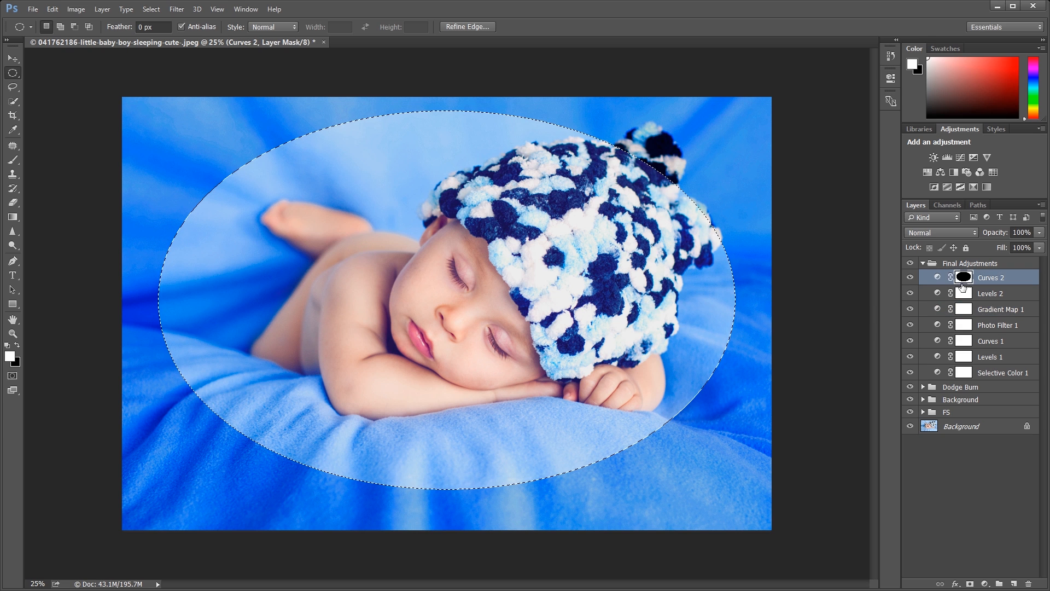
pyautogui.hotkey('ctrl', 'd')
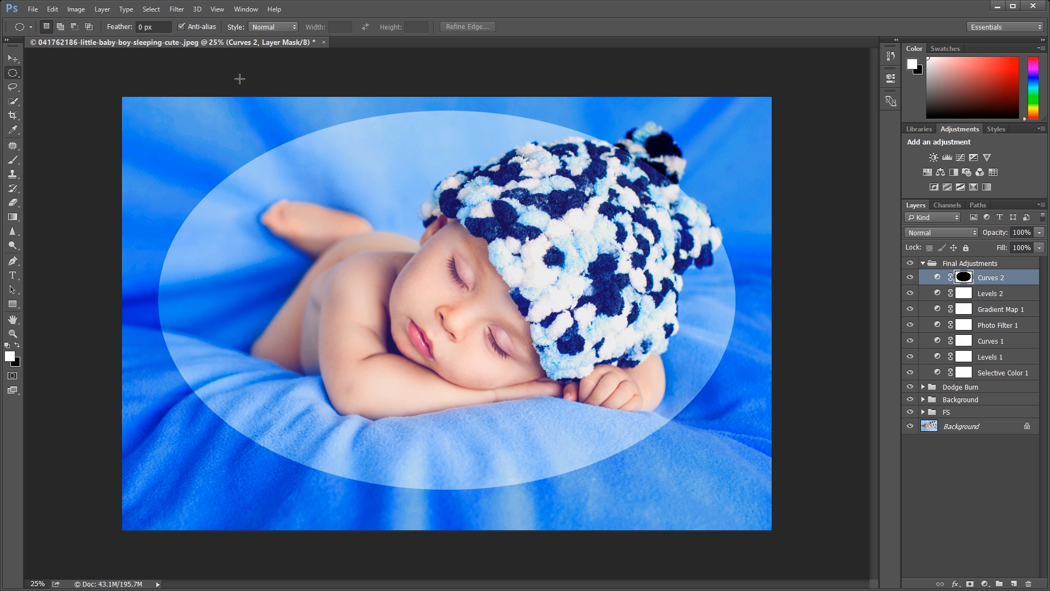
pyautogui.click(178, 11)
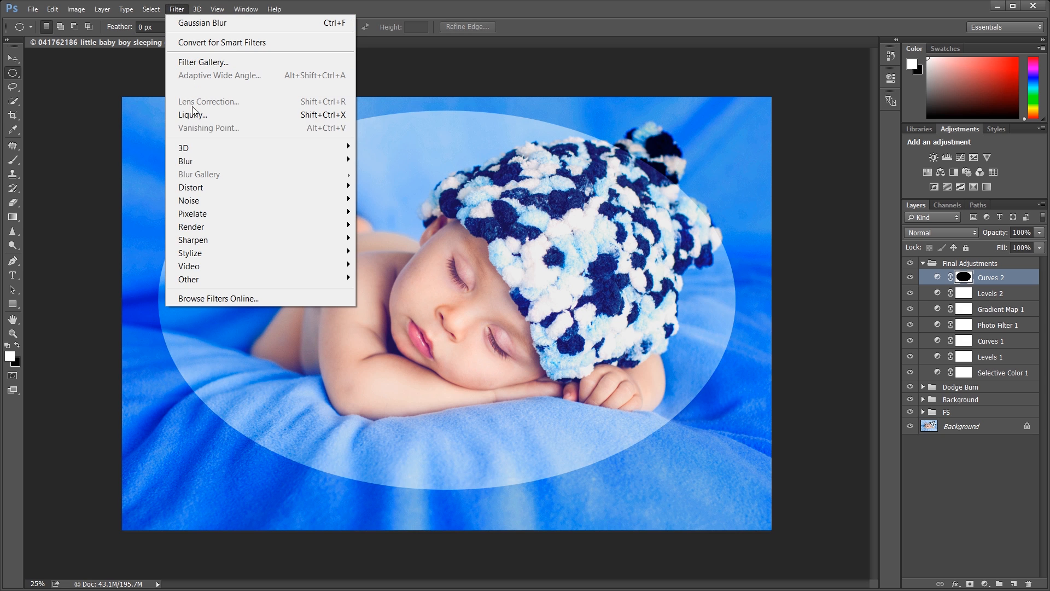
pyautogui.moveTo(301, 167)
pyautogui.click(418, 215)
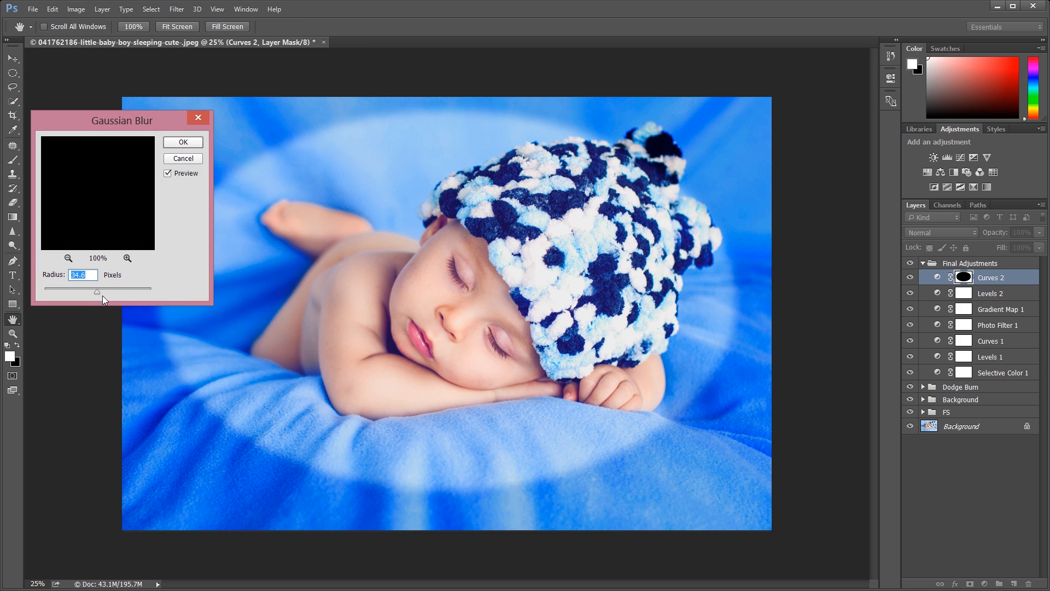
pyautogui.moveTo(114, 288); pyautogui.dragTo(140, 291)
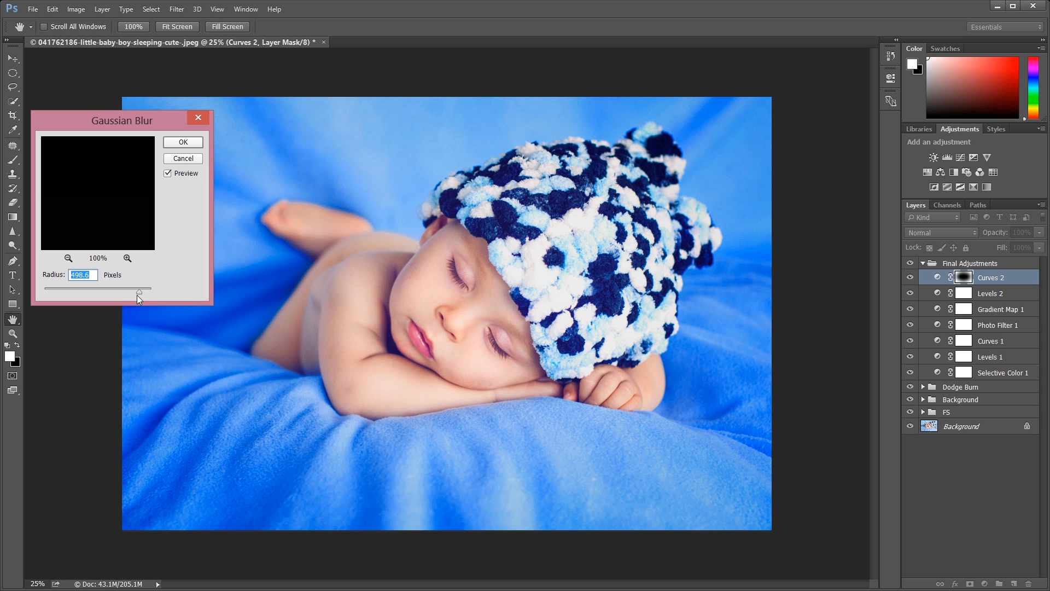
pyautogui.click(175, 144)
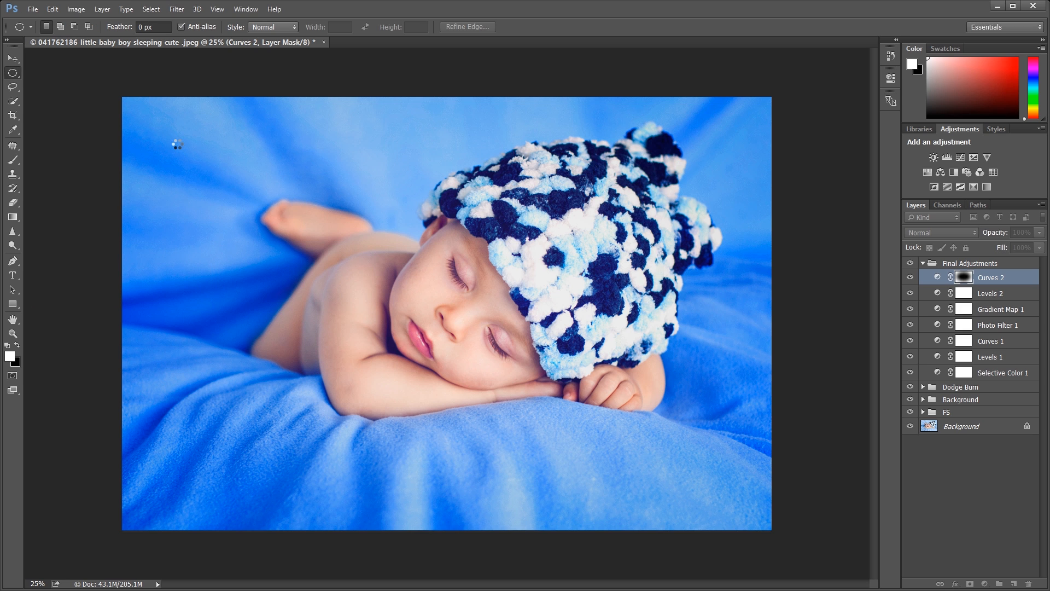
# Step: Compare the photo with the Curves 2 vignette layer hidden and shown
pyautogui.click(910, 277)
pyautogui.click(910, 278)
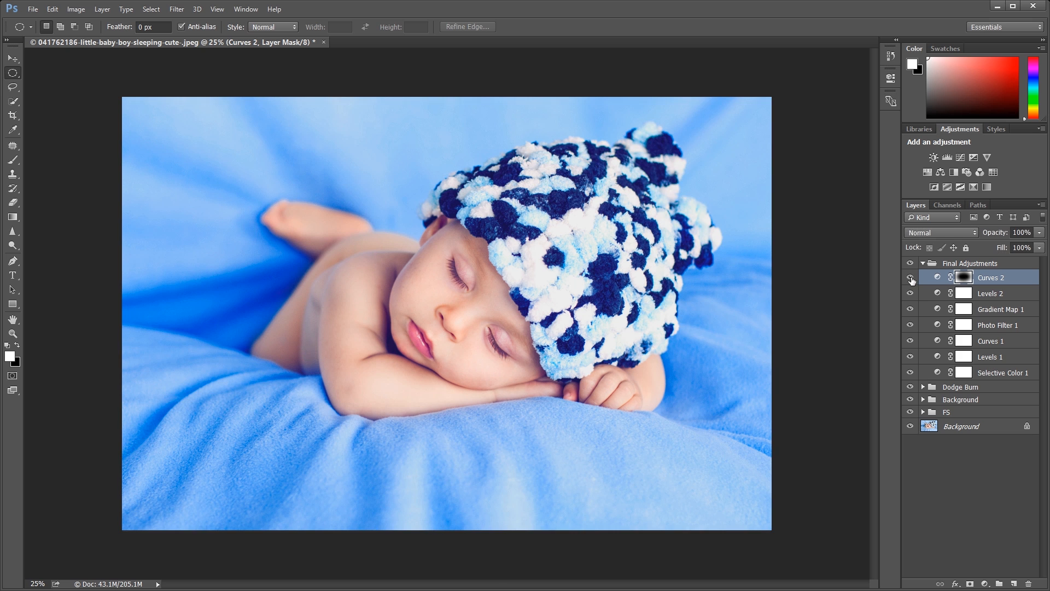
pyautogui.click(910, 279)
pyautogui.click(910, 278)
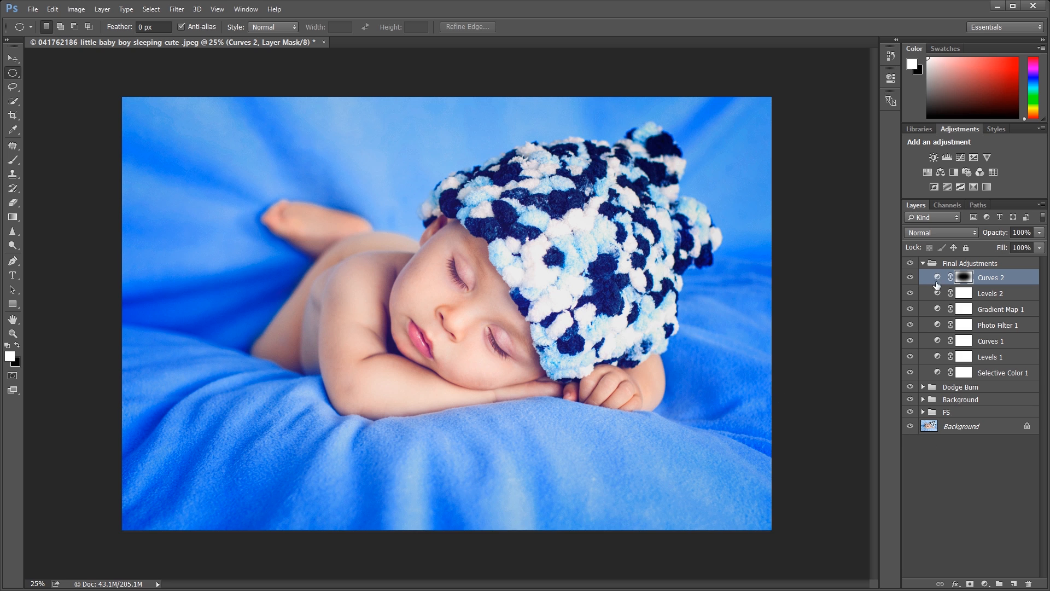
# Step: Stamp all visible layers into a new layer named Stamp above the Final Adjustments group and convert it to a smart object
pyautogui.click(923, 264)
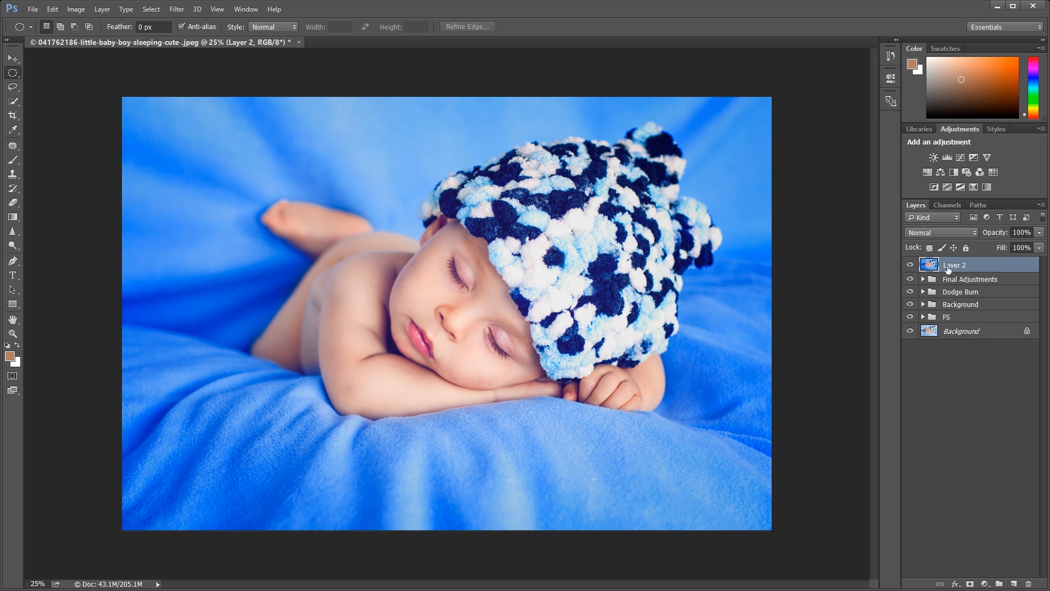
pyautogui.doubleClick(957, 267)
pyautogui.moveTo(970, 266); pyautogui.dragTo(943, 265)
pyautogui.write('Stamp')
pyautogui.press('Return')
pyautogui.rightClick(945, 266)
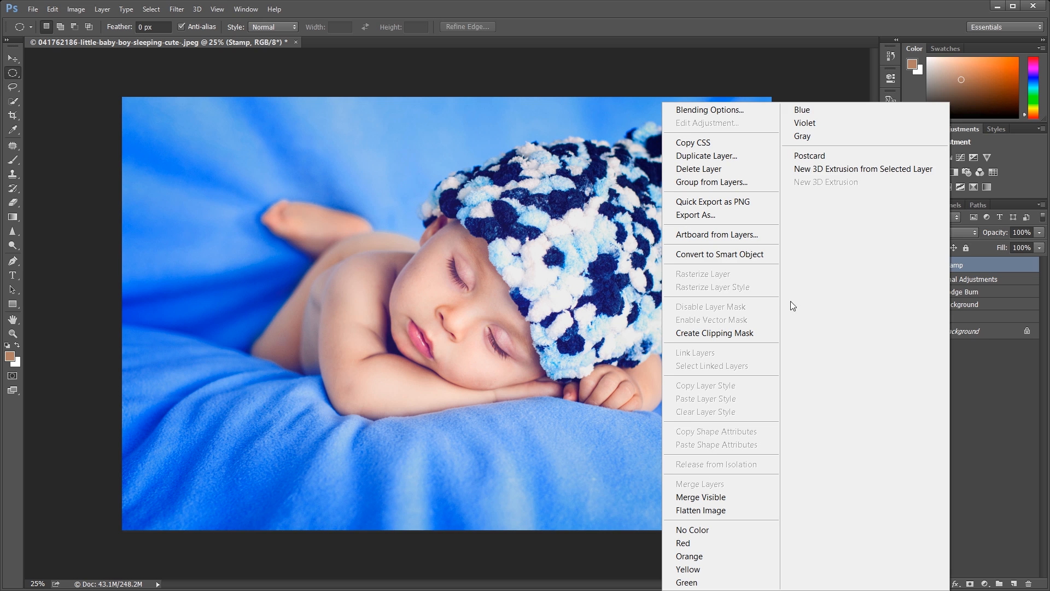
pyautogui.click(746, 254)
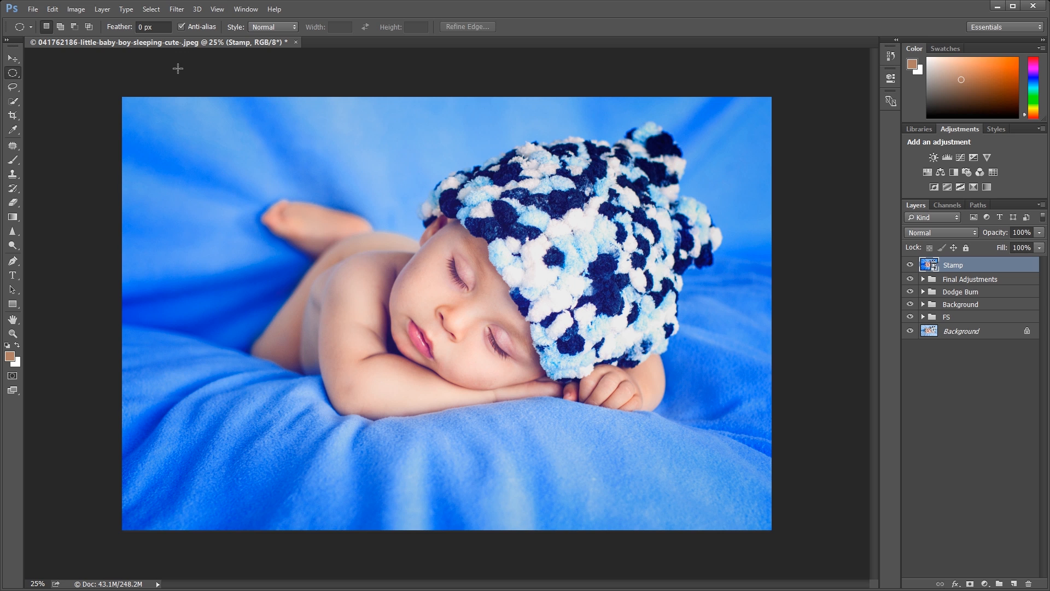
# Step: Apply a 23 px Iris Blur to the Stamp layer, enlarging the ellipse around the baby and shifting its centre slightly up and right
pyautogui.click(176, 9)
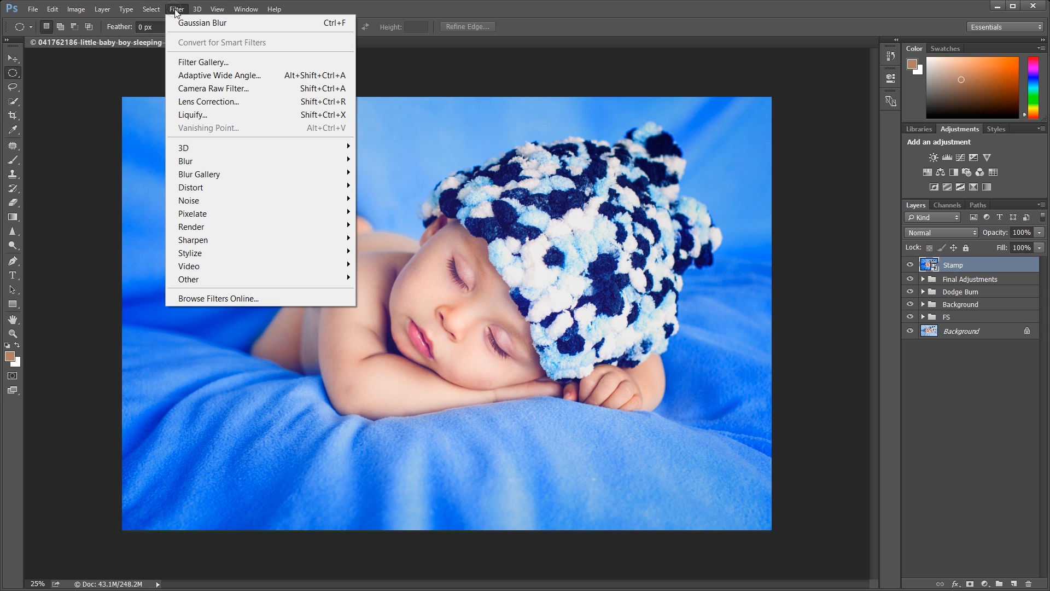
pyautogui.moveTo(238, 162)
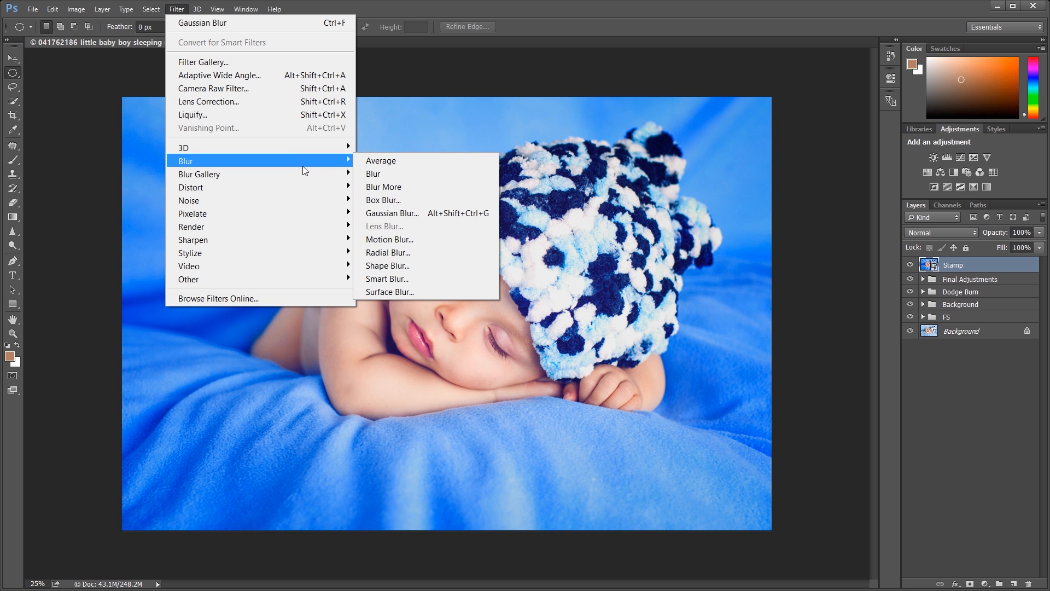
pyautogui.moveTo(309, 175)
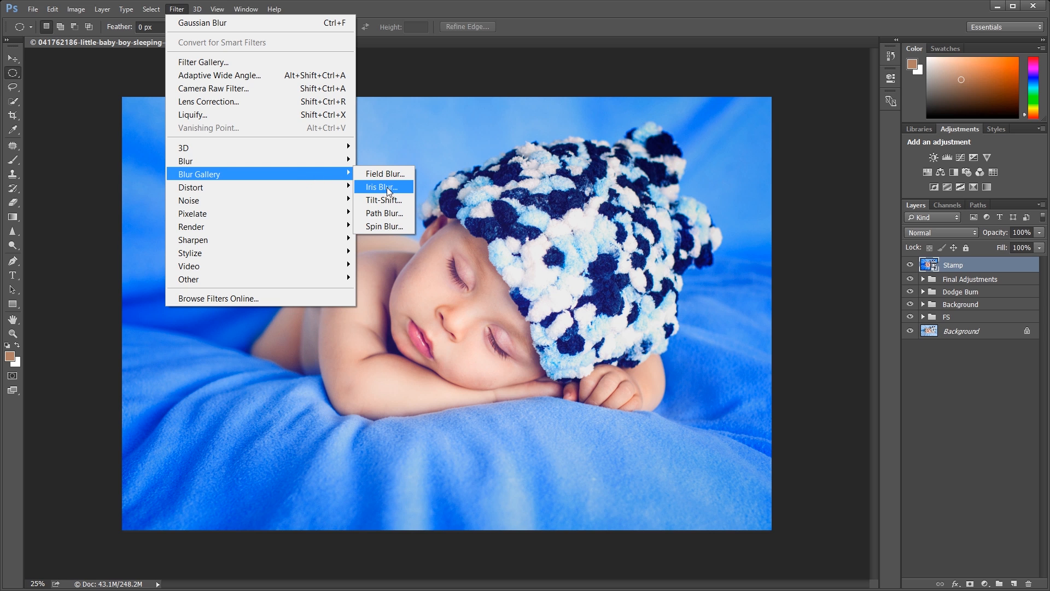
pyautogui.click(387, 188)
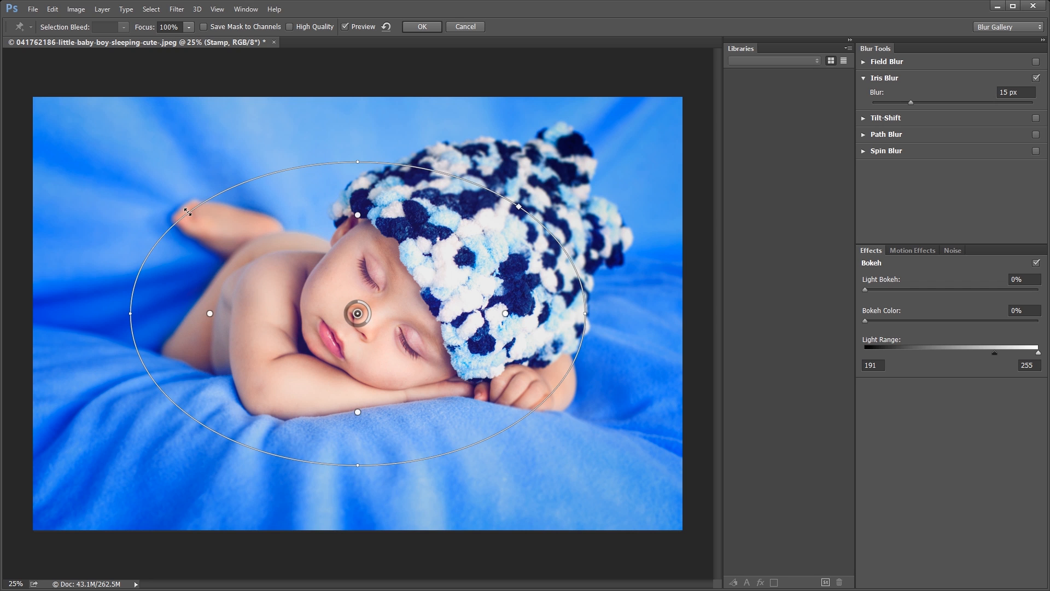
pyautogui.moveTo(190, 211); pyautogui.dragTo(169, 197)
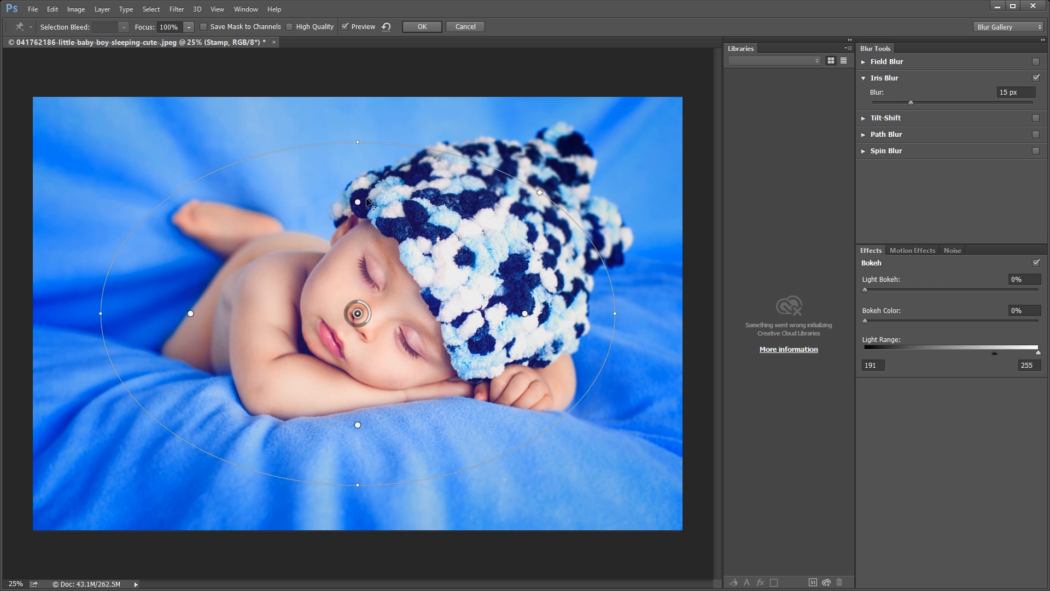
pyautogui.moveTo(360, 203); pyautogui.dragTo(372, 230)
pyautogui.moveTo(361, 296)
pyautogui.mouseDown()
pyautogui.moveTo(380, 280)
pyautogui.moveTo(365, 289)
pyautogui.mouseUp()
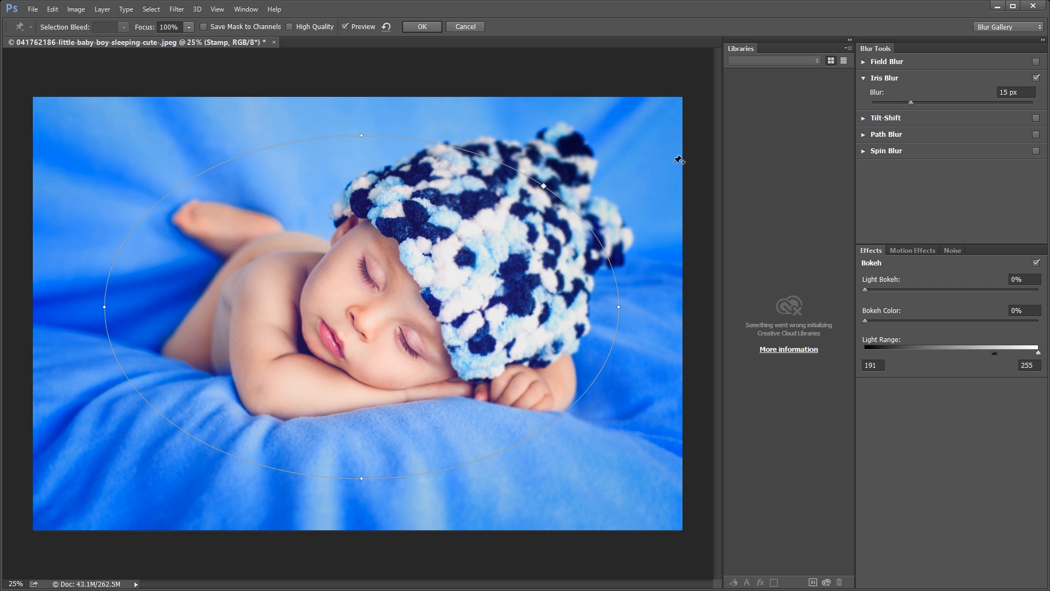
pyautogui.click(921, 100)
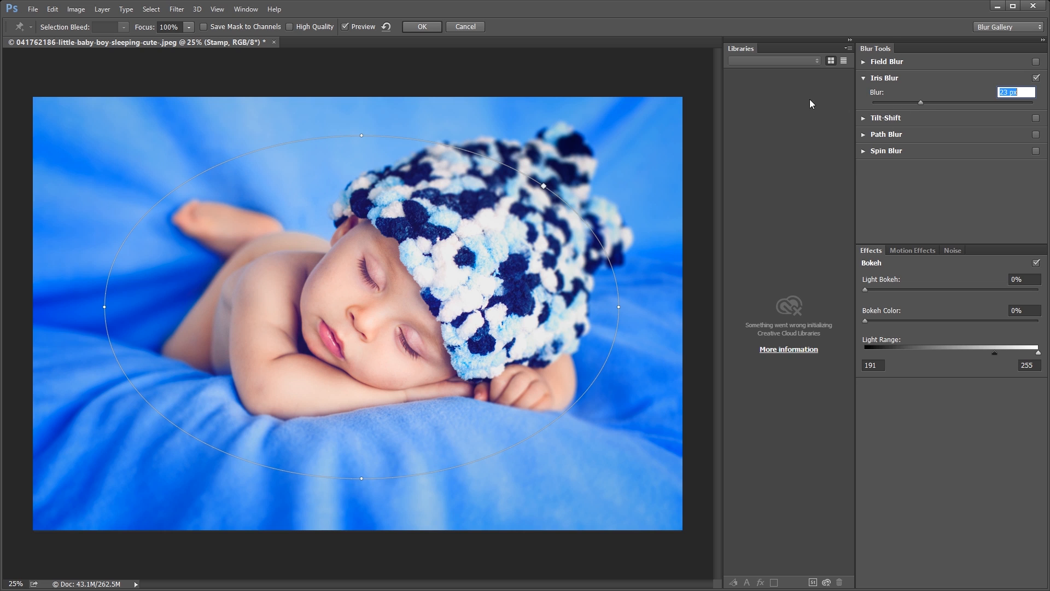
pyautogui.click(422, 27)
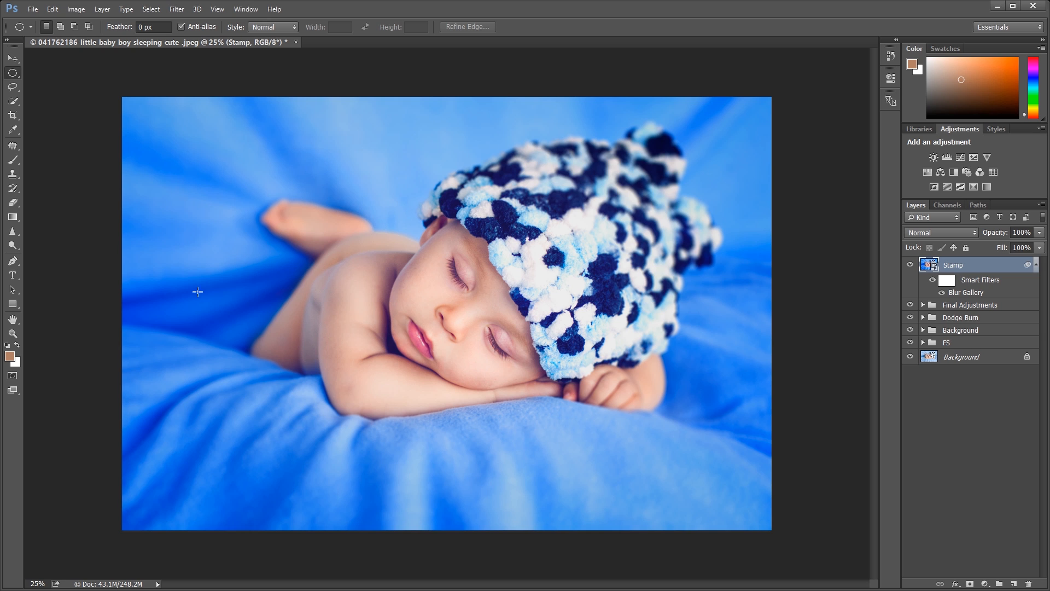
# Step: Compare the photo with the blurred Stamp layer hidden and shown
pyautogui.click(910, 265)
pyautogui.click(910, 266)
pyautogui.click(910, 266)
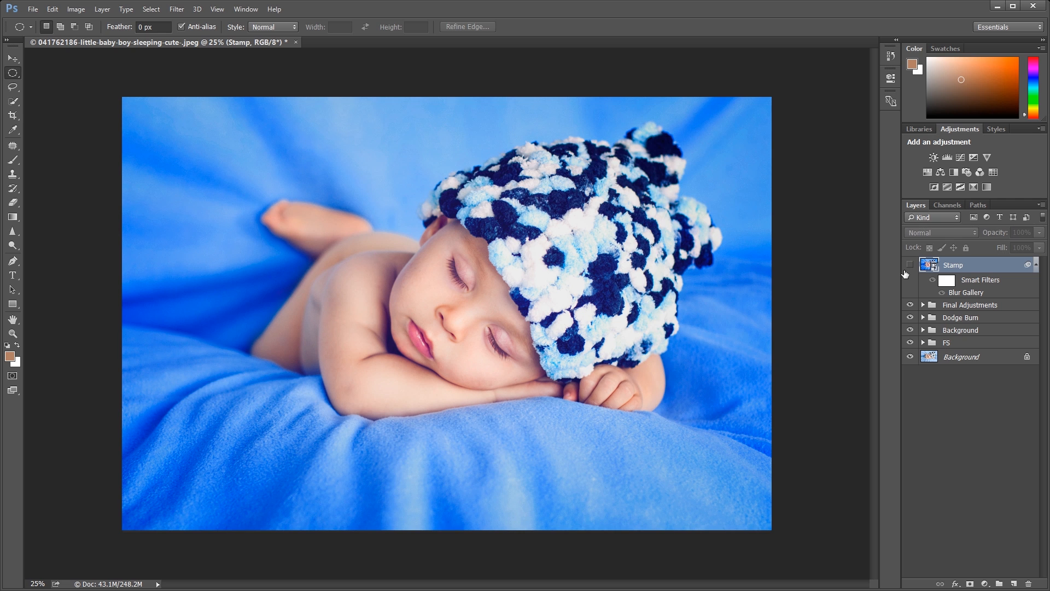
pyautogui.click(909, 266)
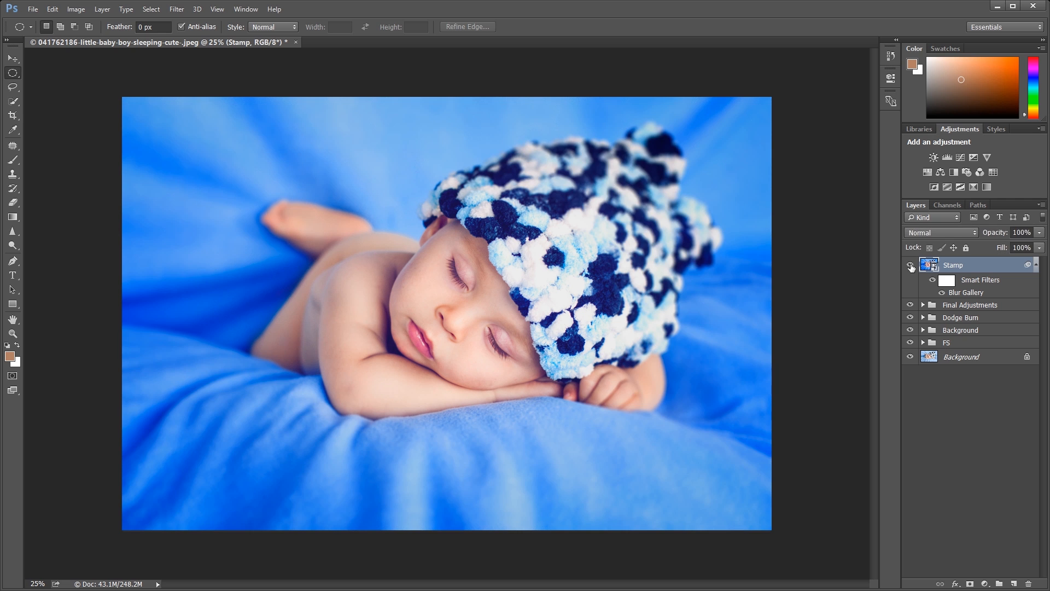
pyautogui.click(910, 266)
pyautogui.click(910, 266)
# Step: Duplicate the original Background layer, move the copy above Stamp, and hide it to compare before and after
pyautogui.click(938, 358)
pyautogui.hotkey('ctrl', 'j')
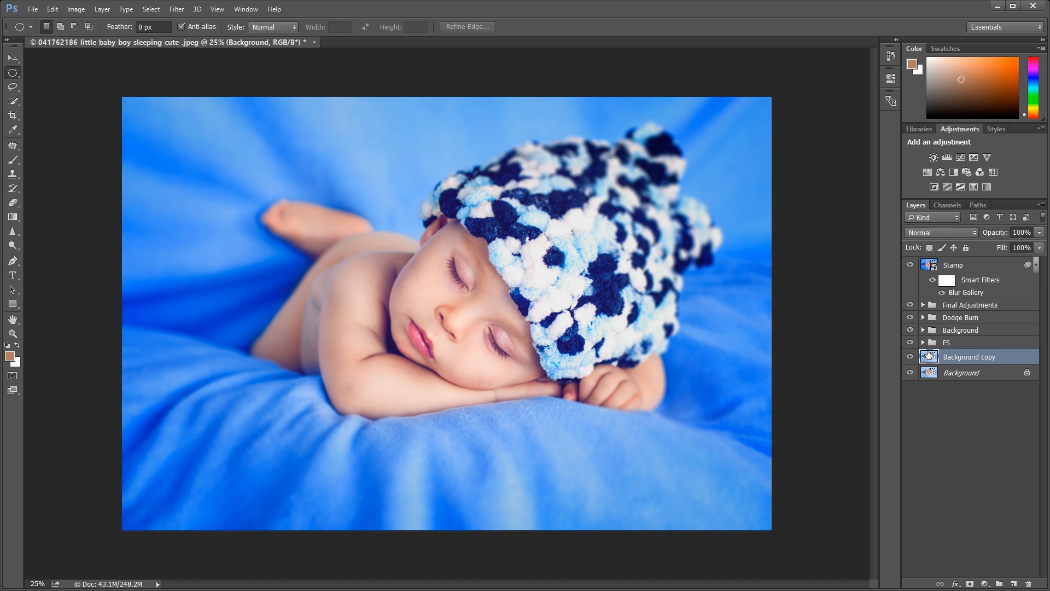
pyautogui.moveTo(950, 361); pyautogui.dragTo(951, 258)
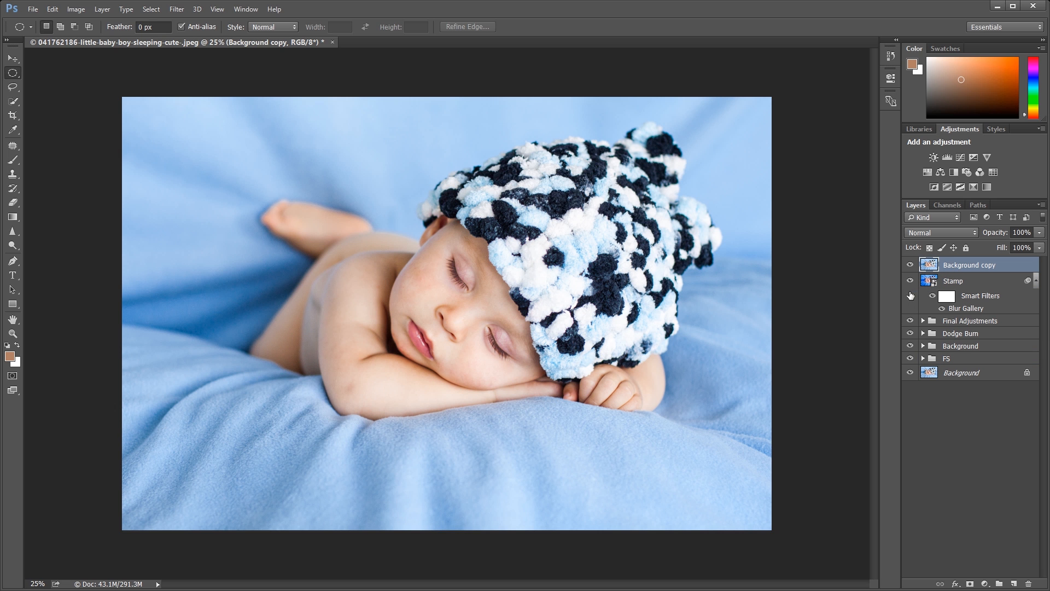
pyautogui.click(910, 265)
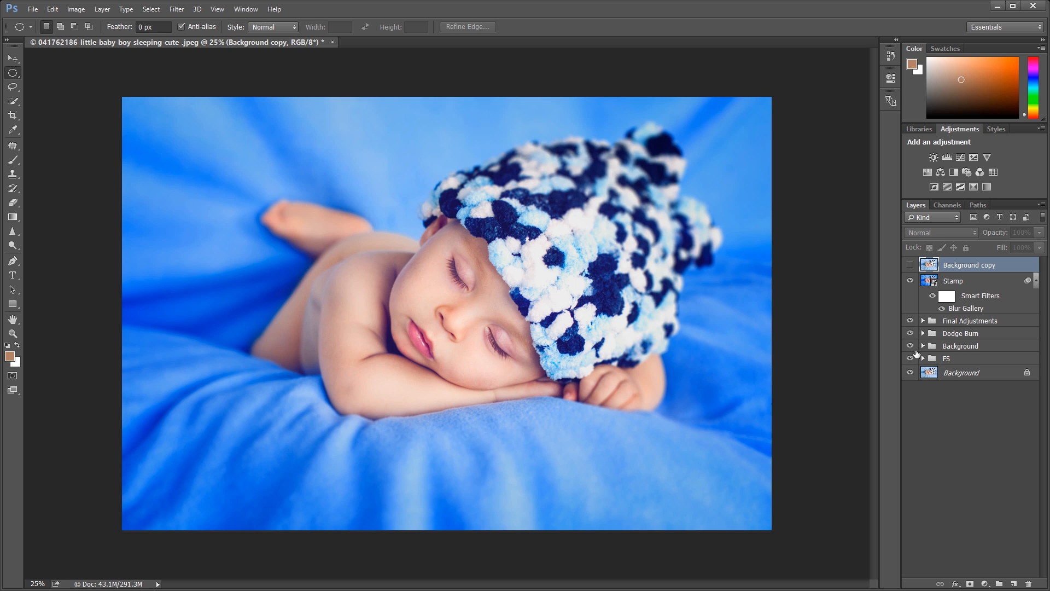